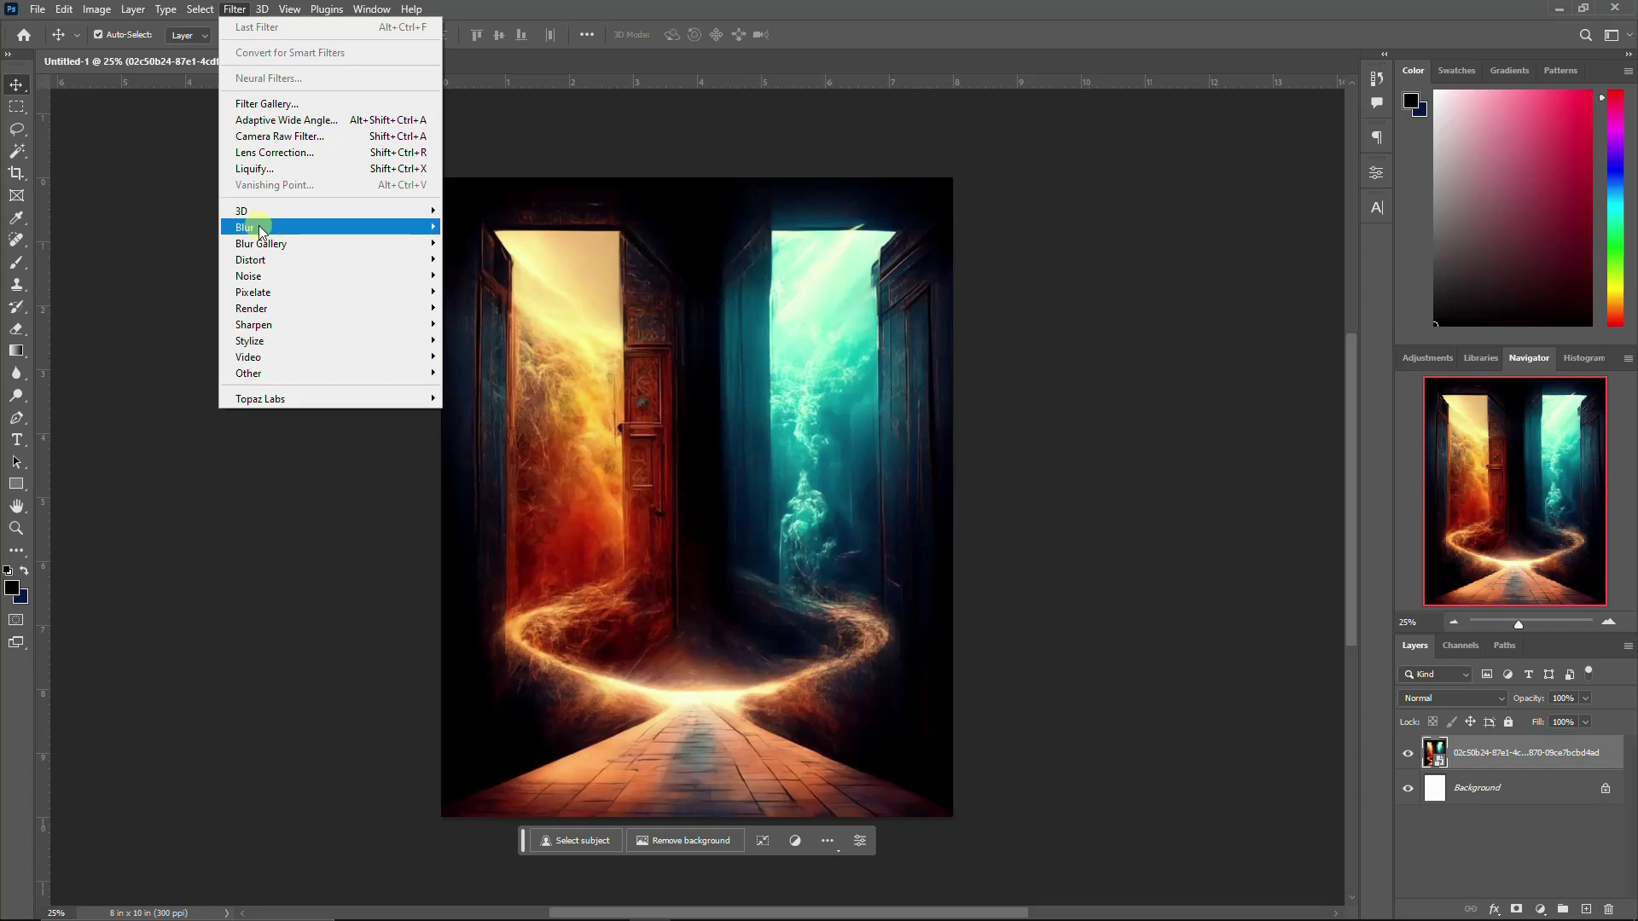
Step: Apply a Gaussian Blur with a 40-pixel radius to the two-doors image layer
click(499, 292)
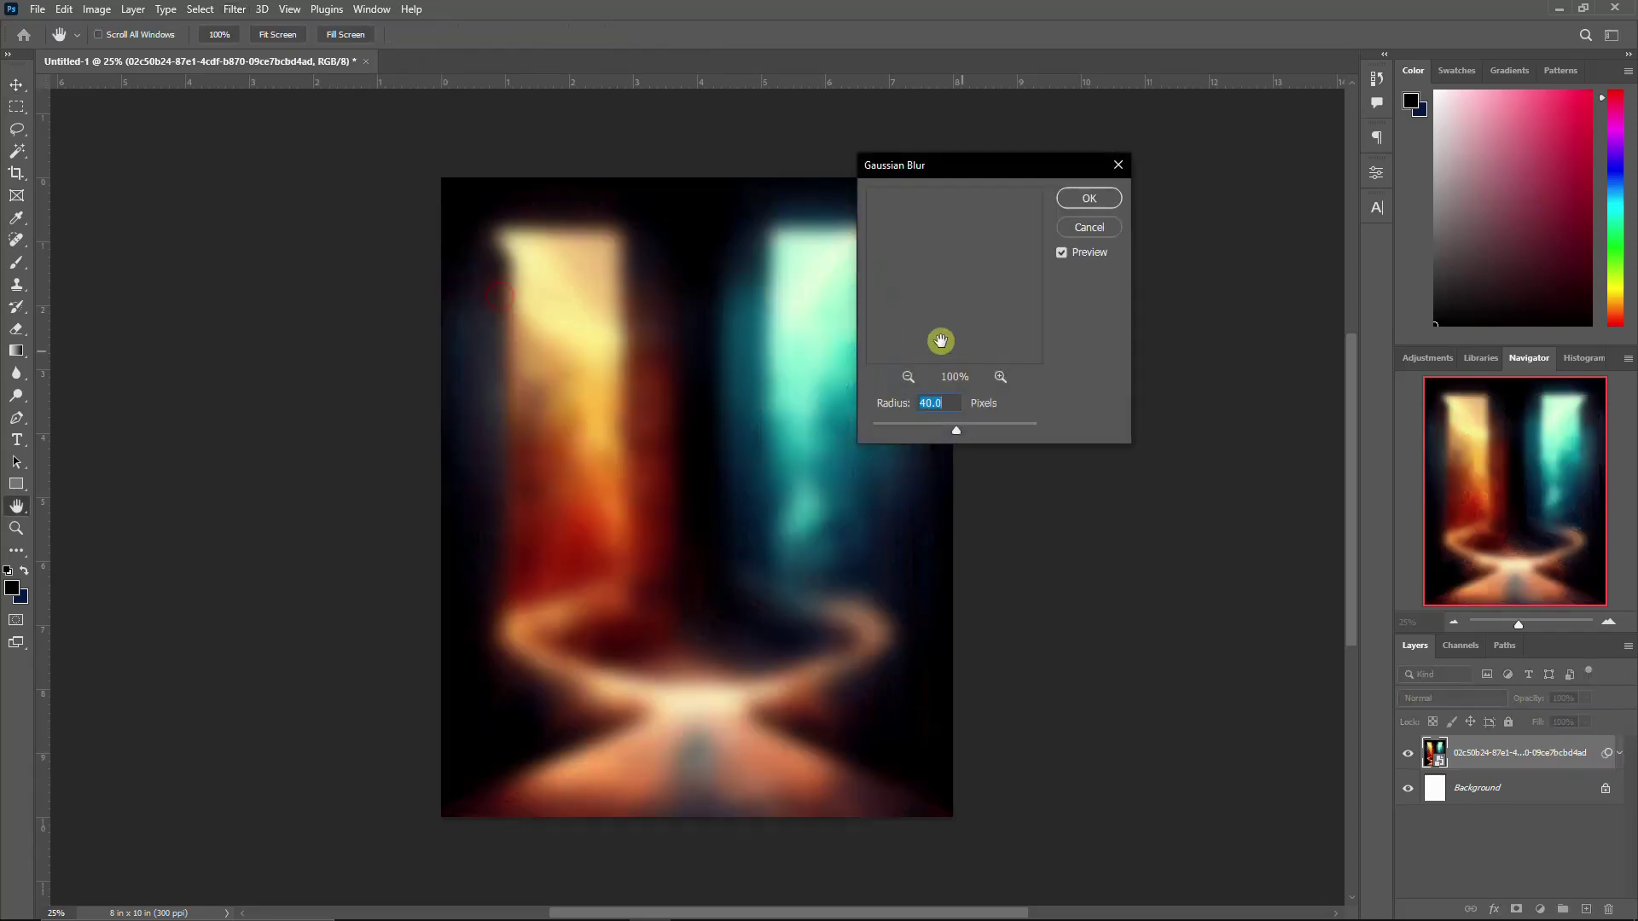
key(Return)
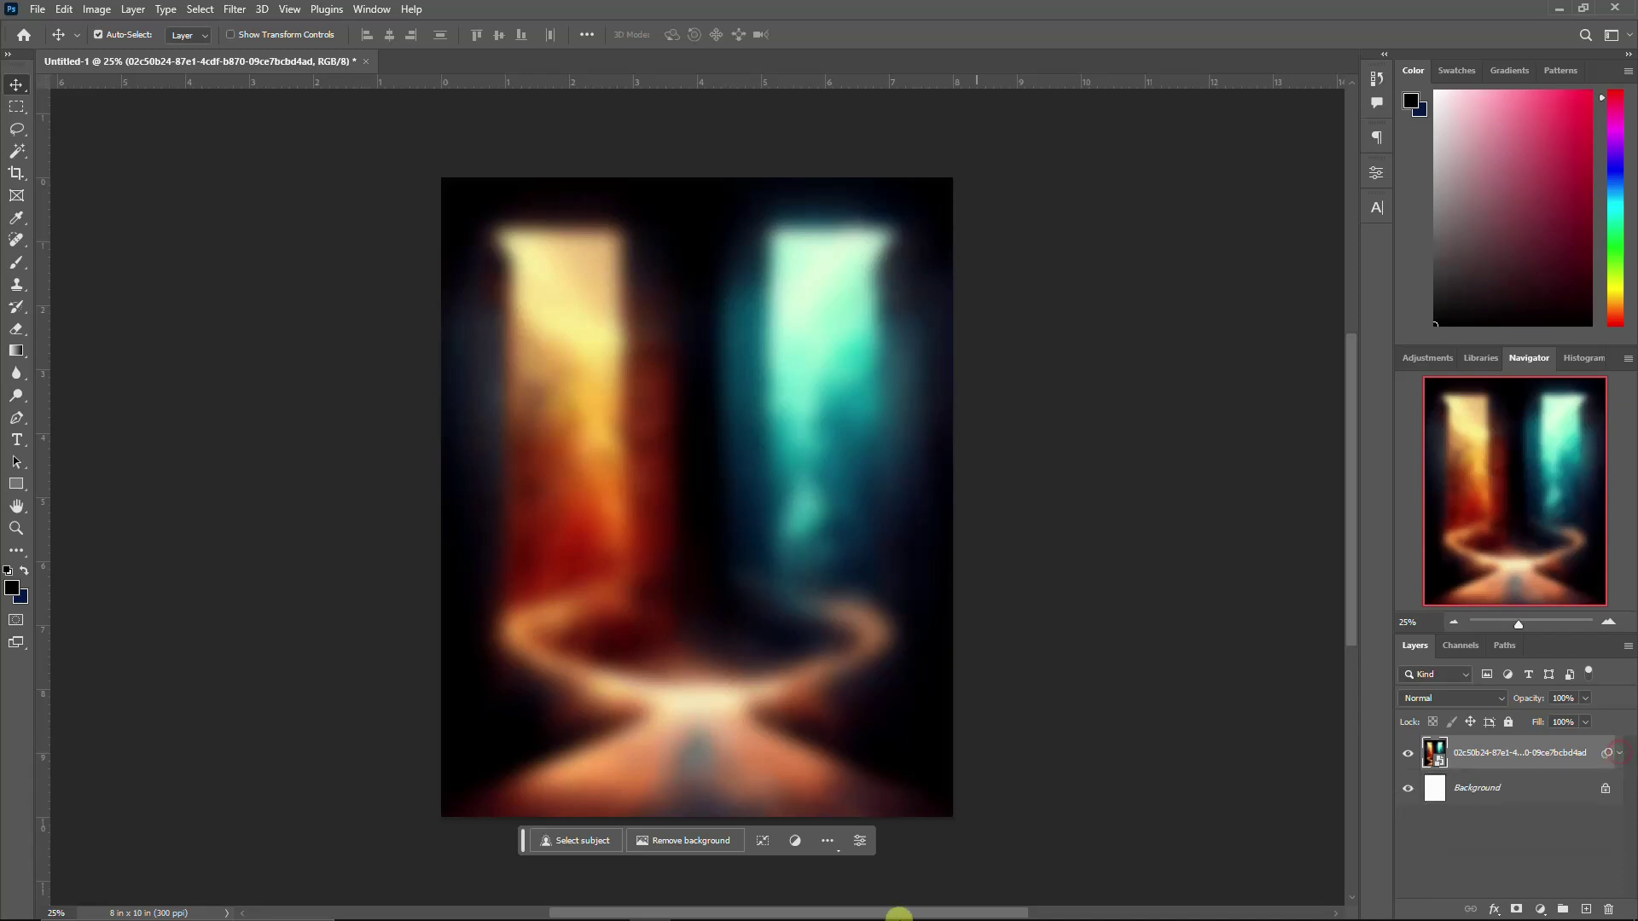
Step: Place the red abstract image from the THRONE ROOM FLYER folder, stretched across the canvas width, and set its blend mode to Screen
click(358, 904)
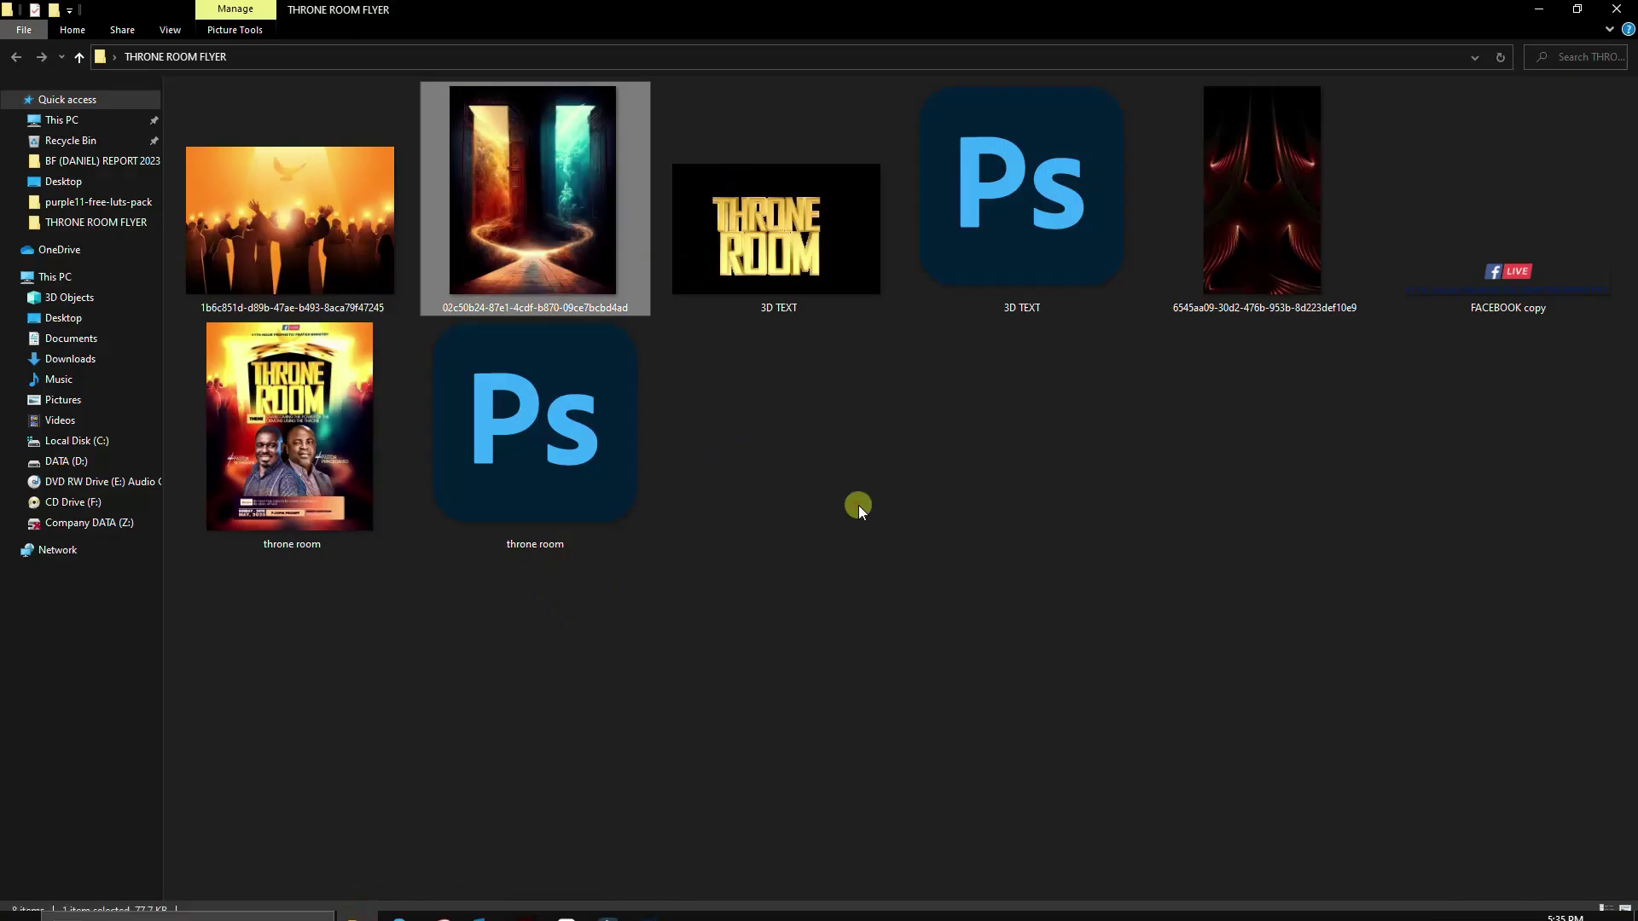
click(858, 505)
drag(1267, 224, 712, 674)
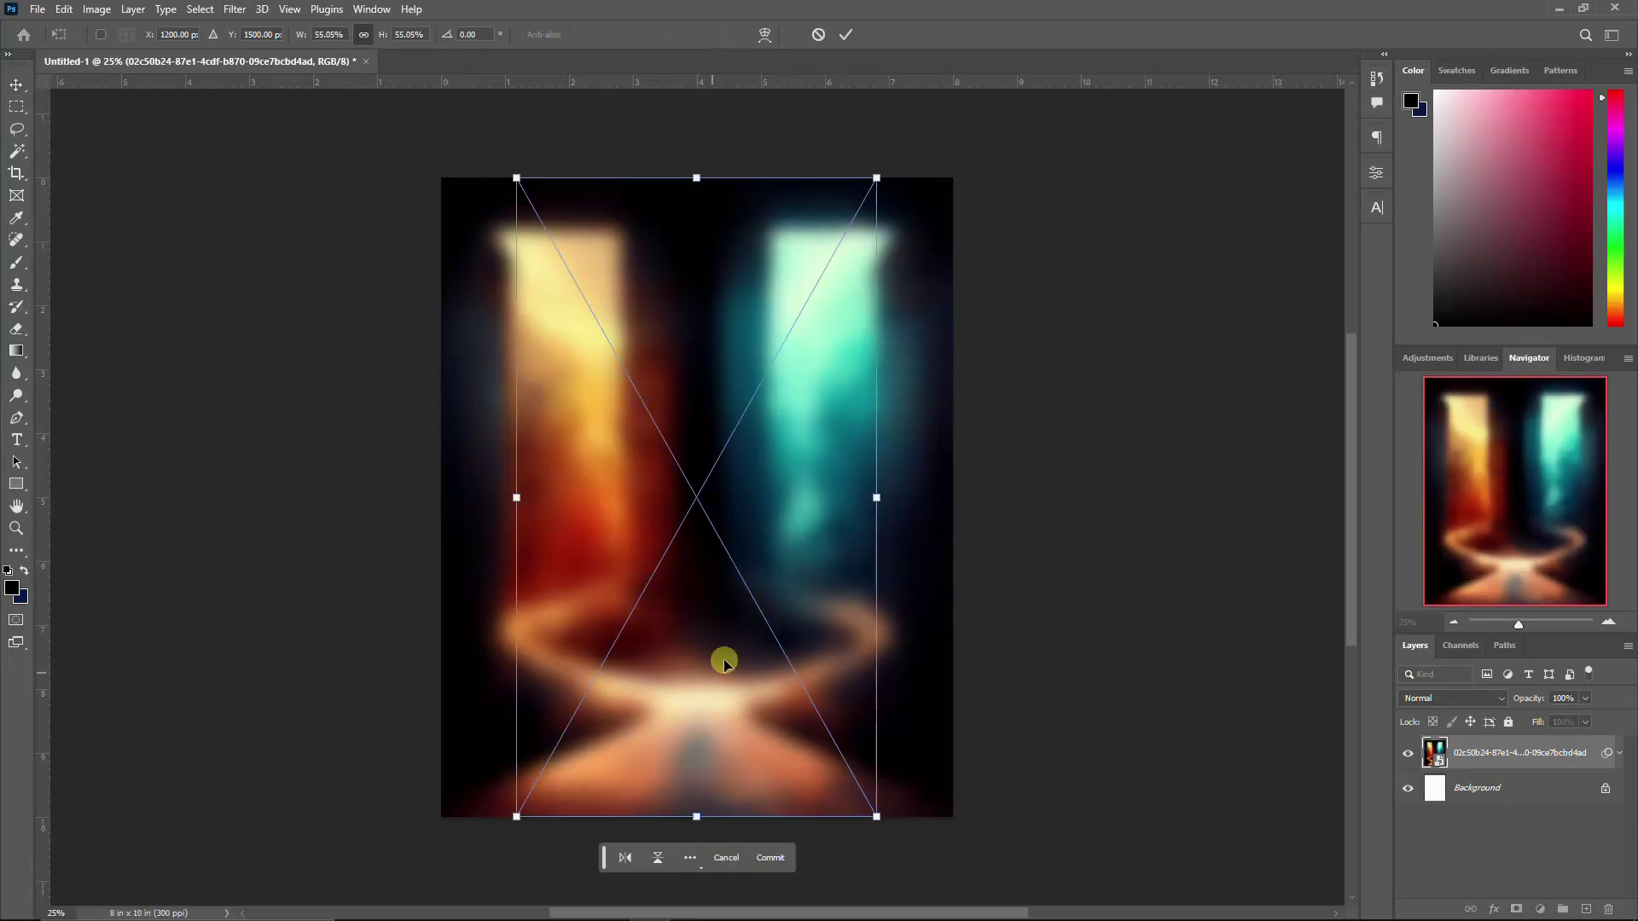
drag(876, 500, 952, 500)
drag(513, 497, 438, 493)
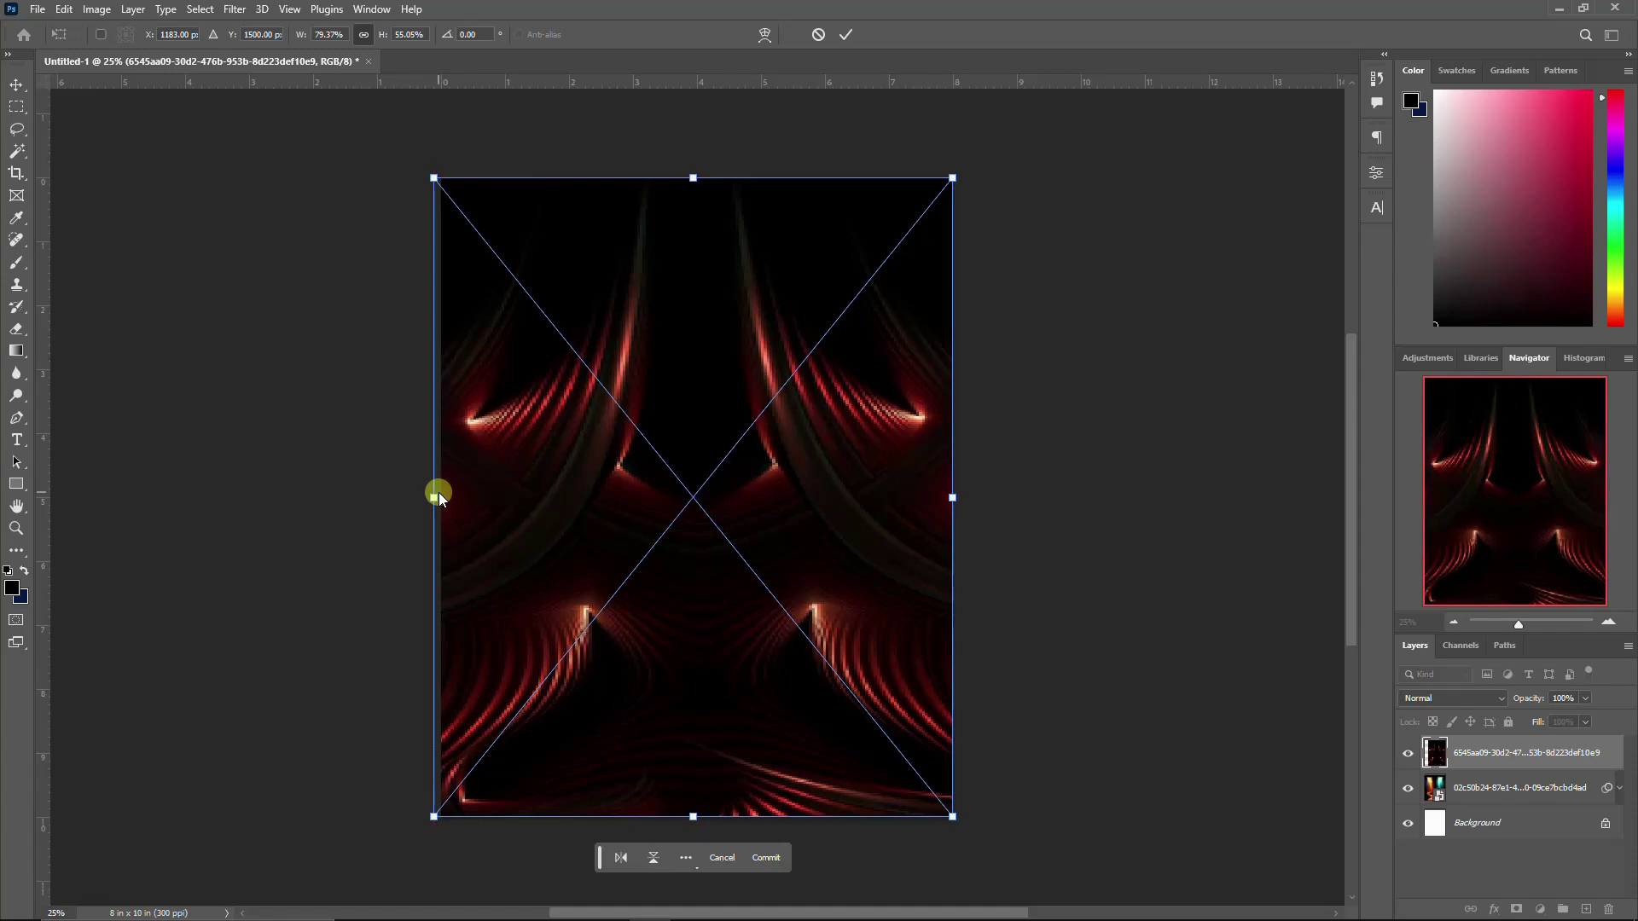
key(Return)
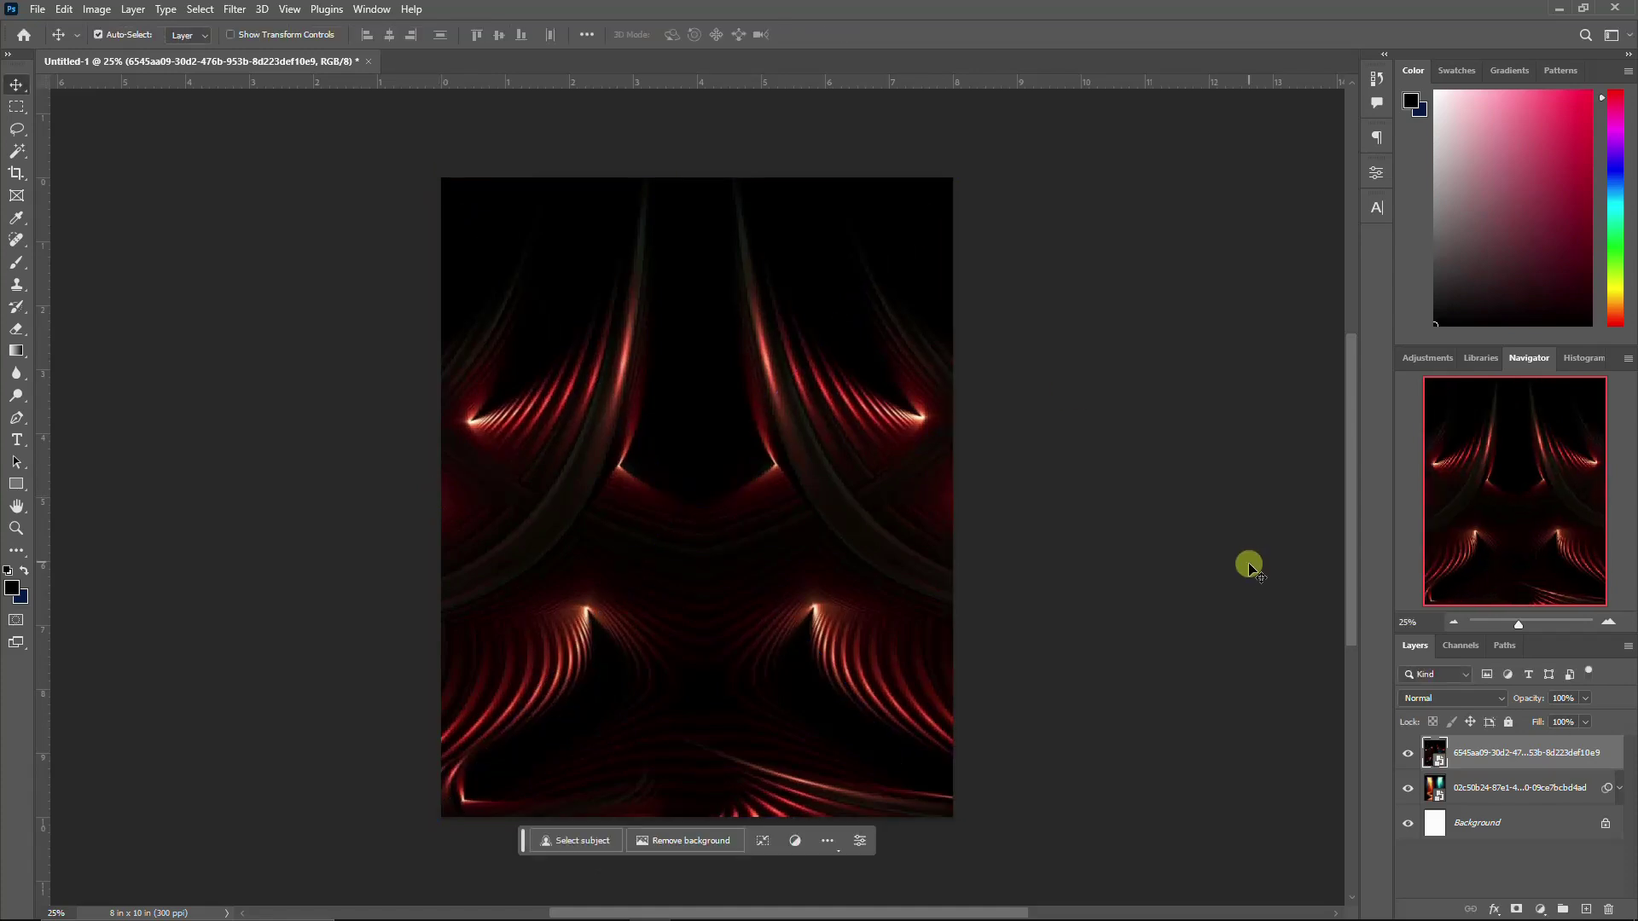
click(1475, 702)
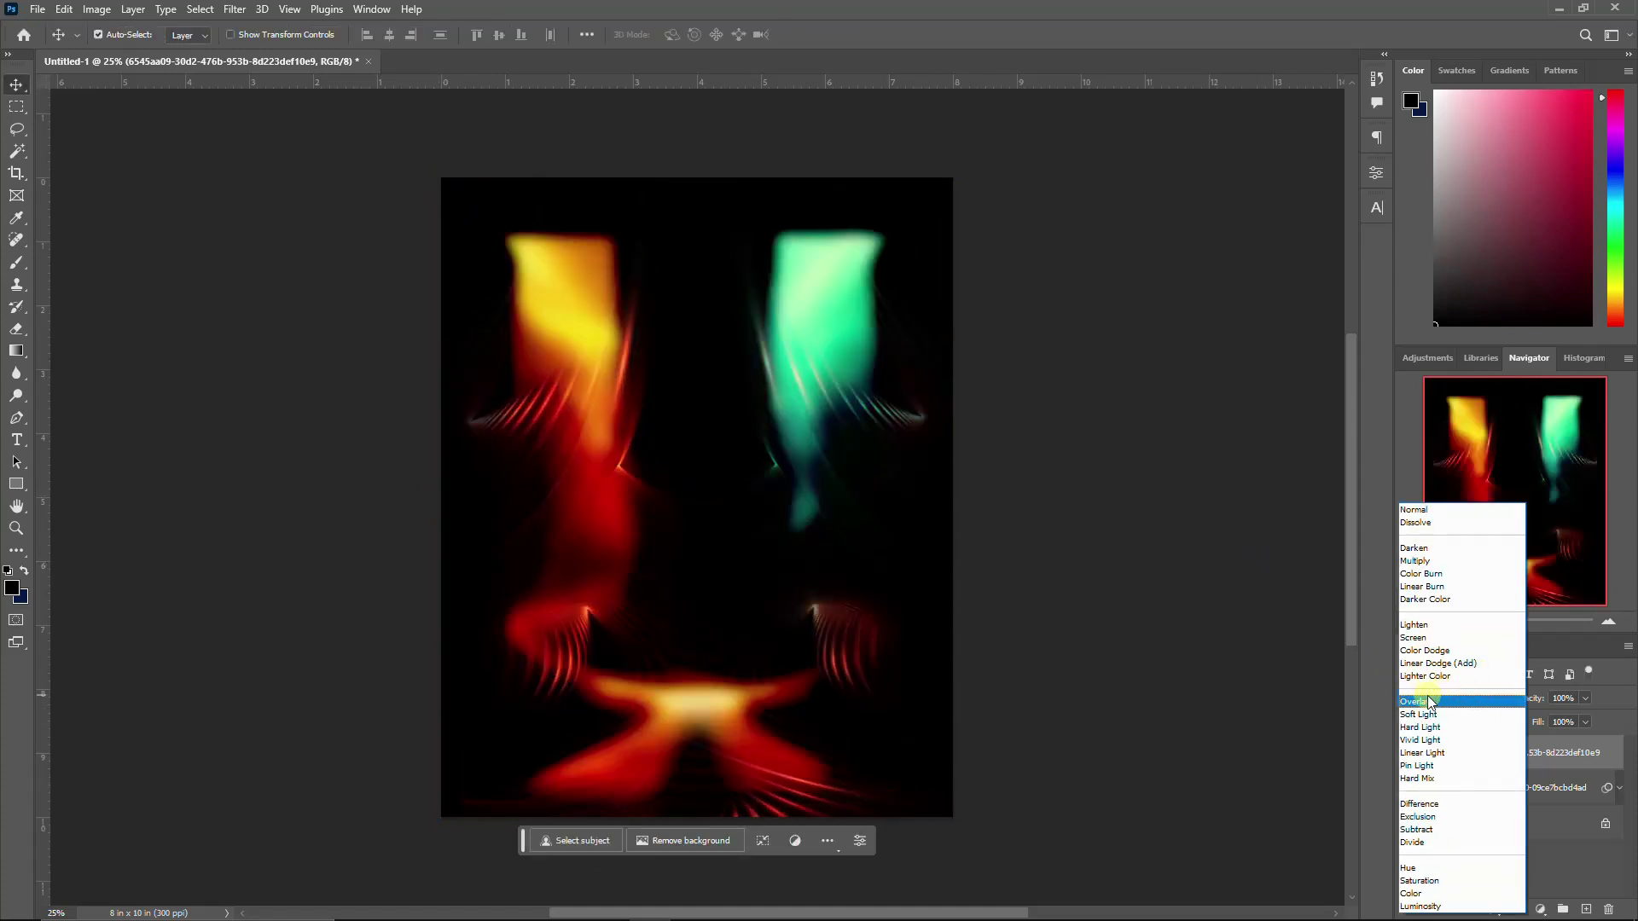
click(1432, 638)
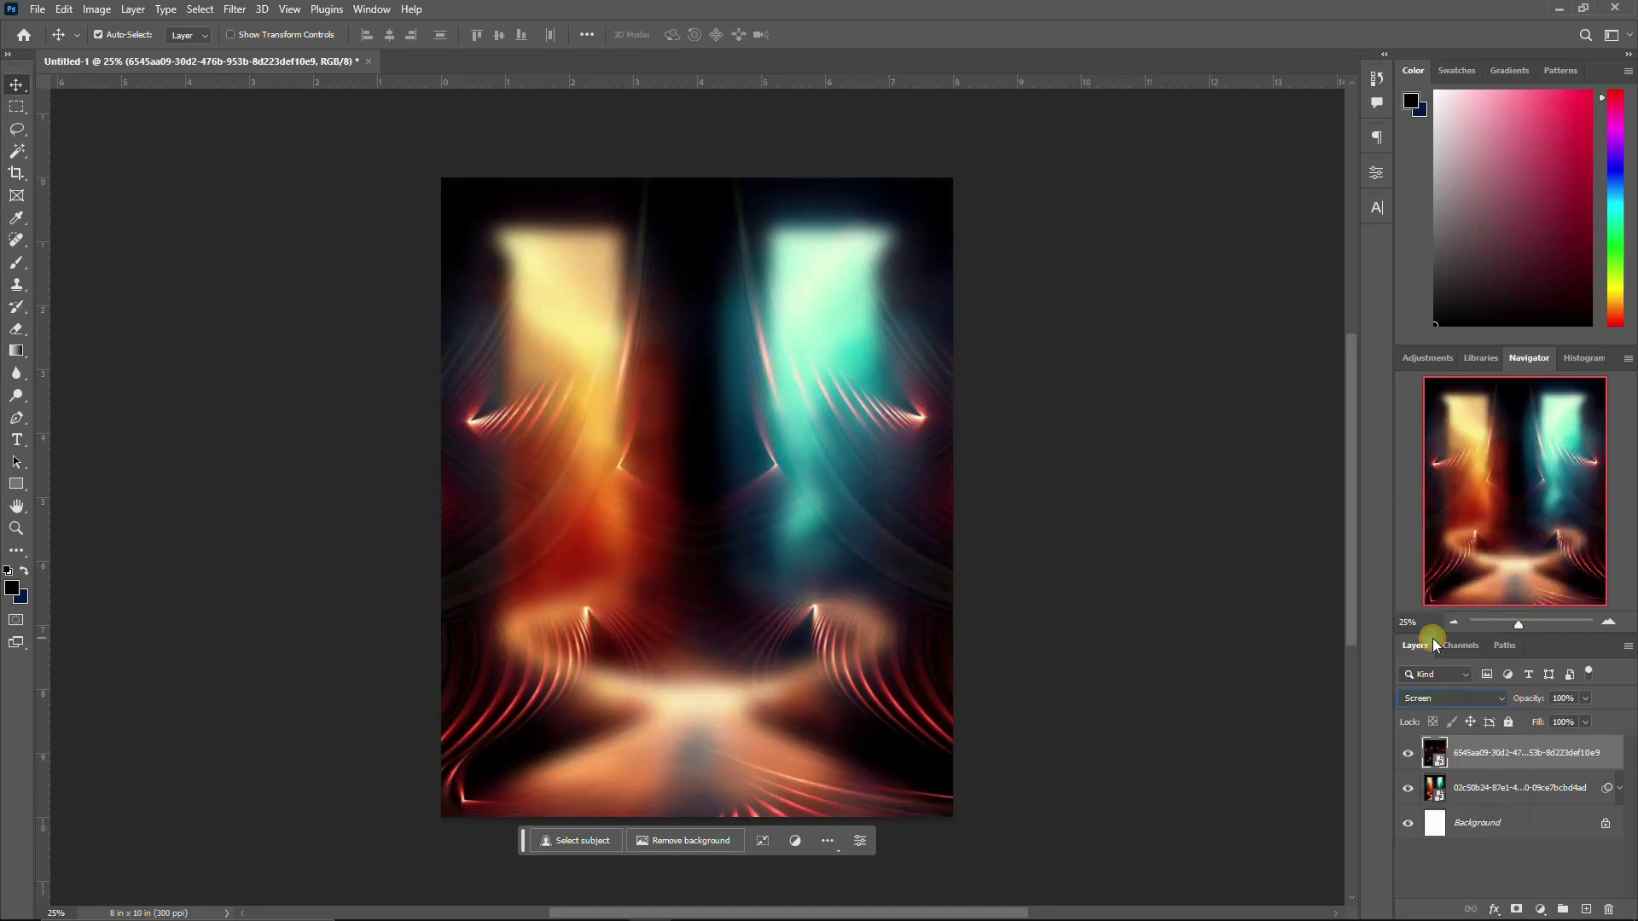
Step: Place the orange worship crowd image against the canvas's upper edge and set its blend mode to Lighter Color
click(358, 904)
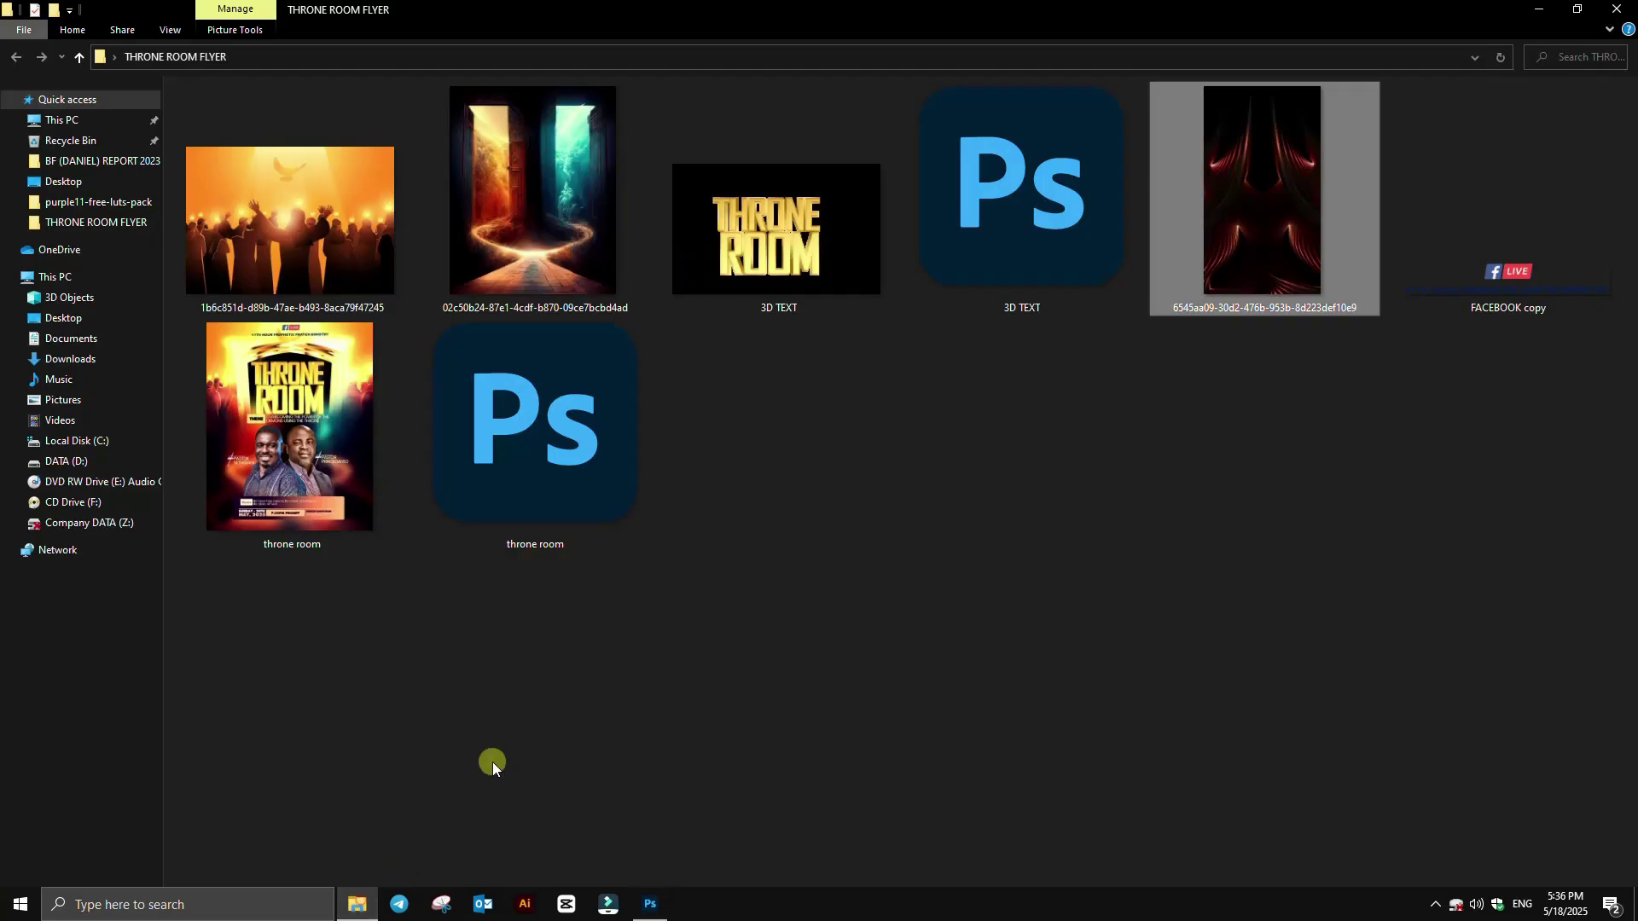
click(801, 529)
click(293, 275)
drag(288, 247, 977, 695)
drag(760, 586, 754, 472)
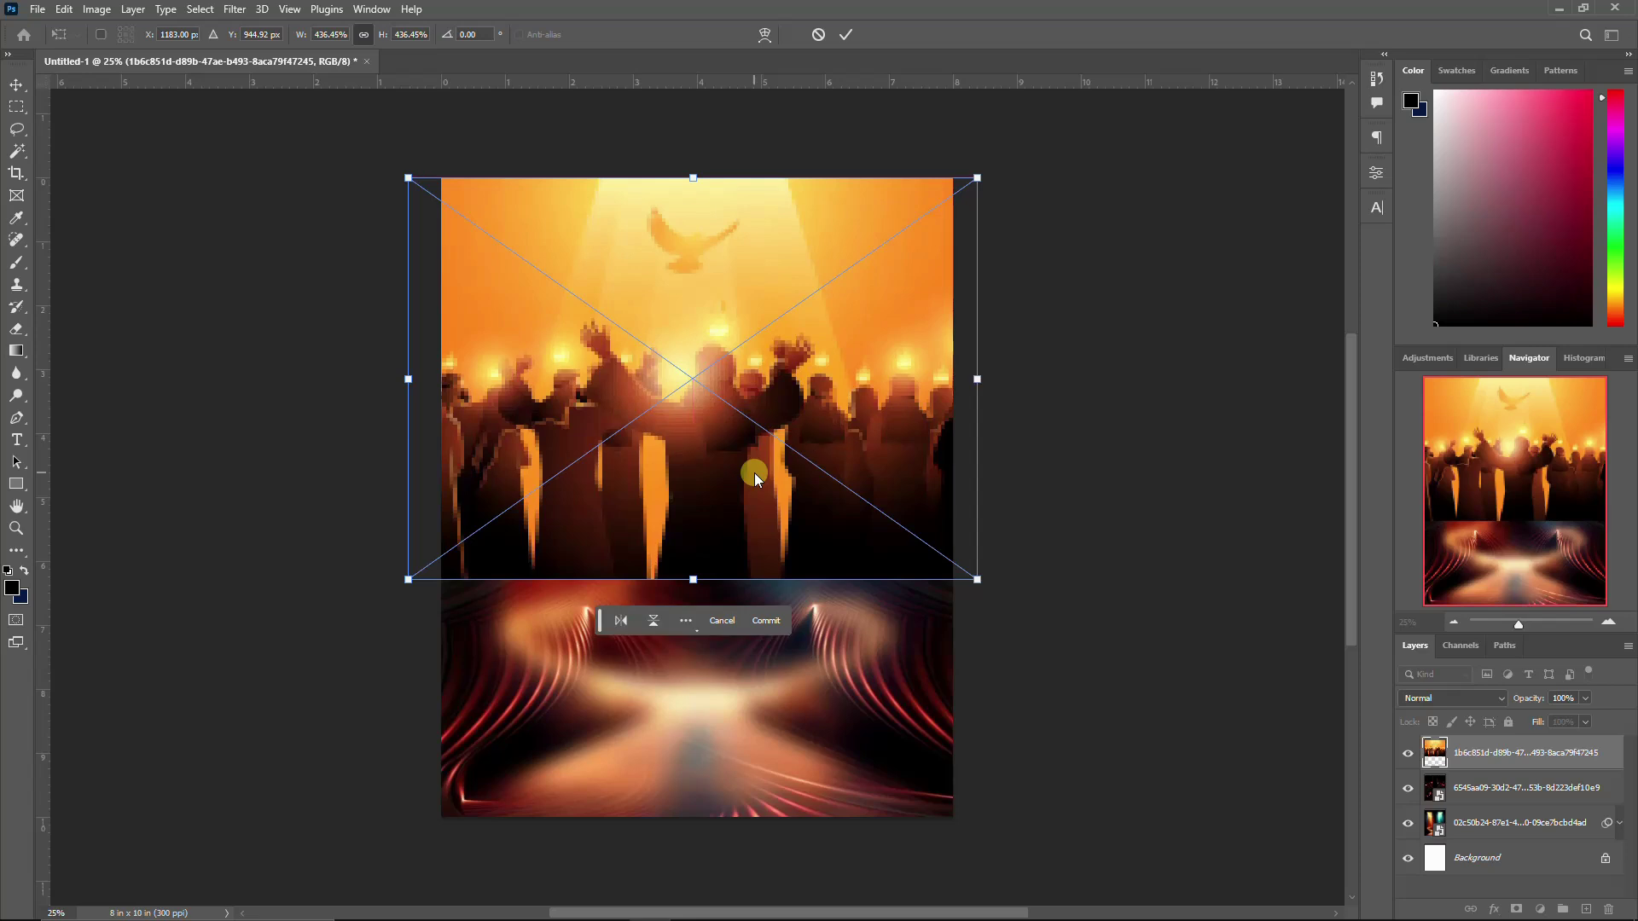
key(Return)
click(1469, 705)
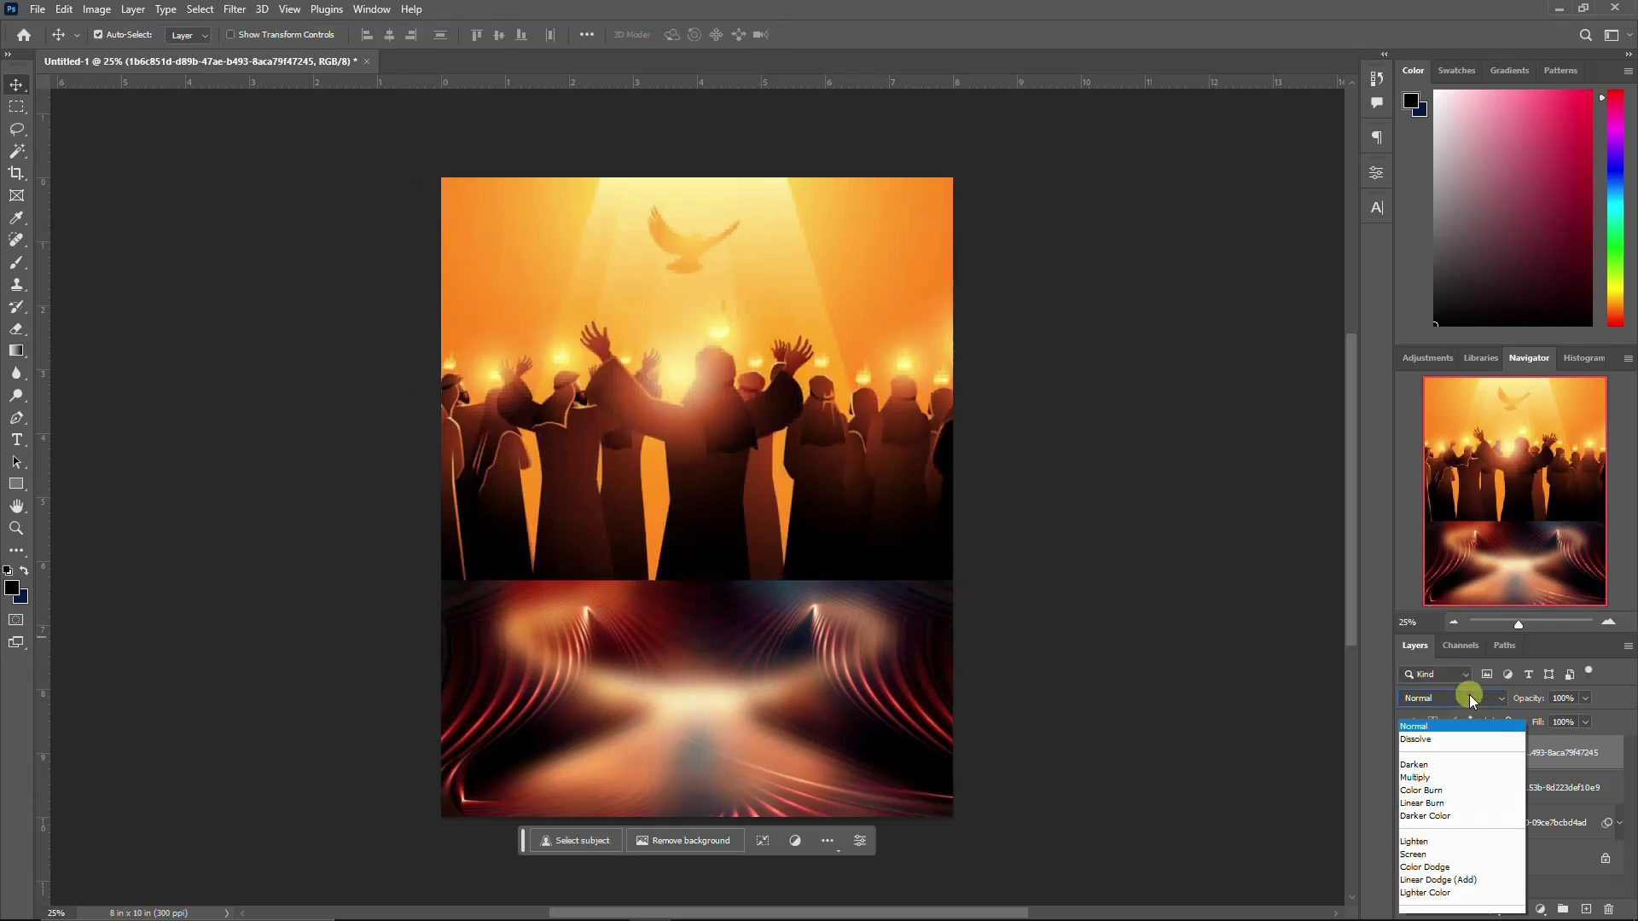
click(1467, 676)
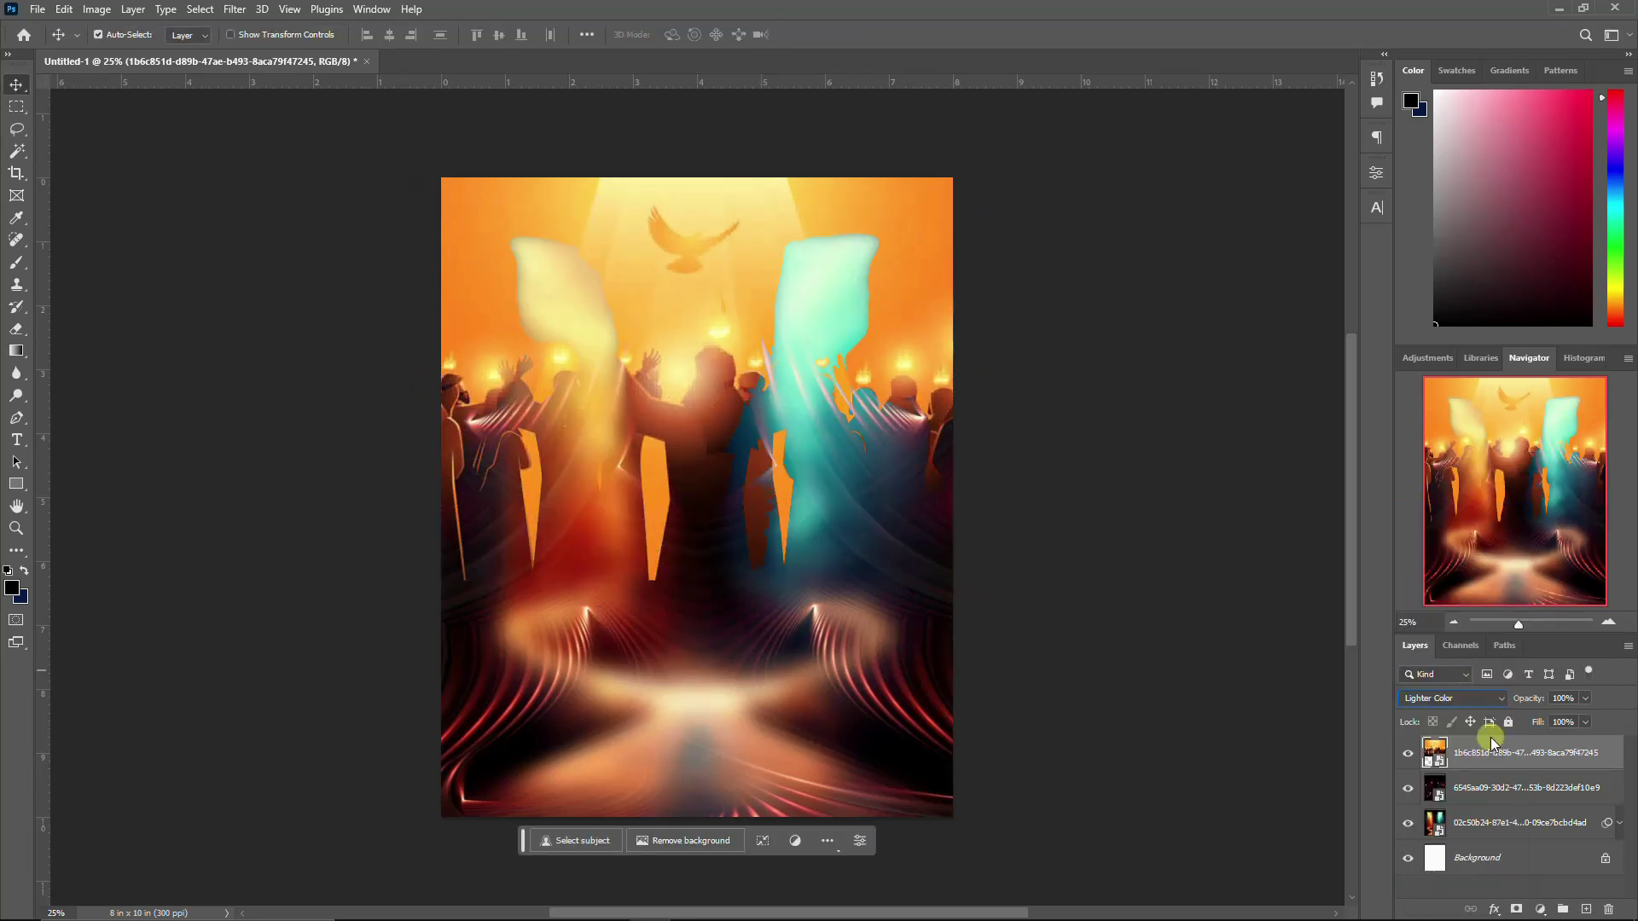
Step: Add a layer mask to the crowd layer and fade out its lower edge with a large soft black brush
click(1516, 908)
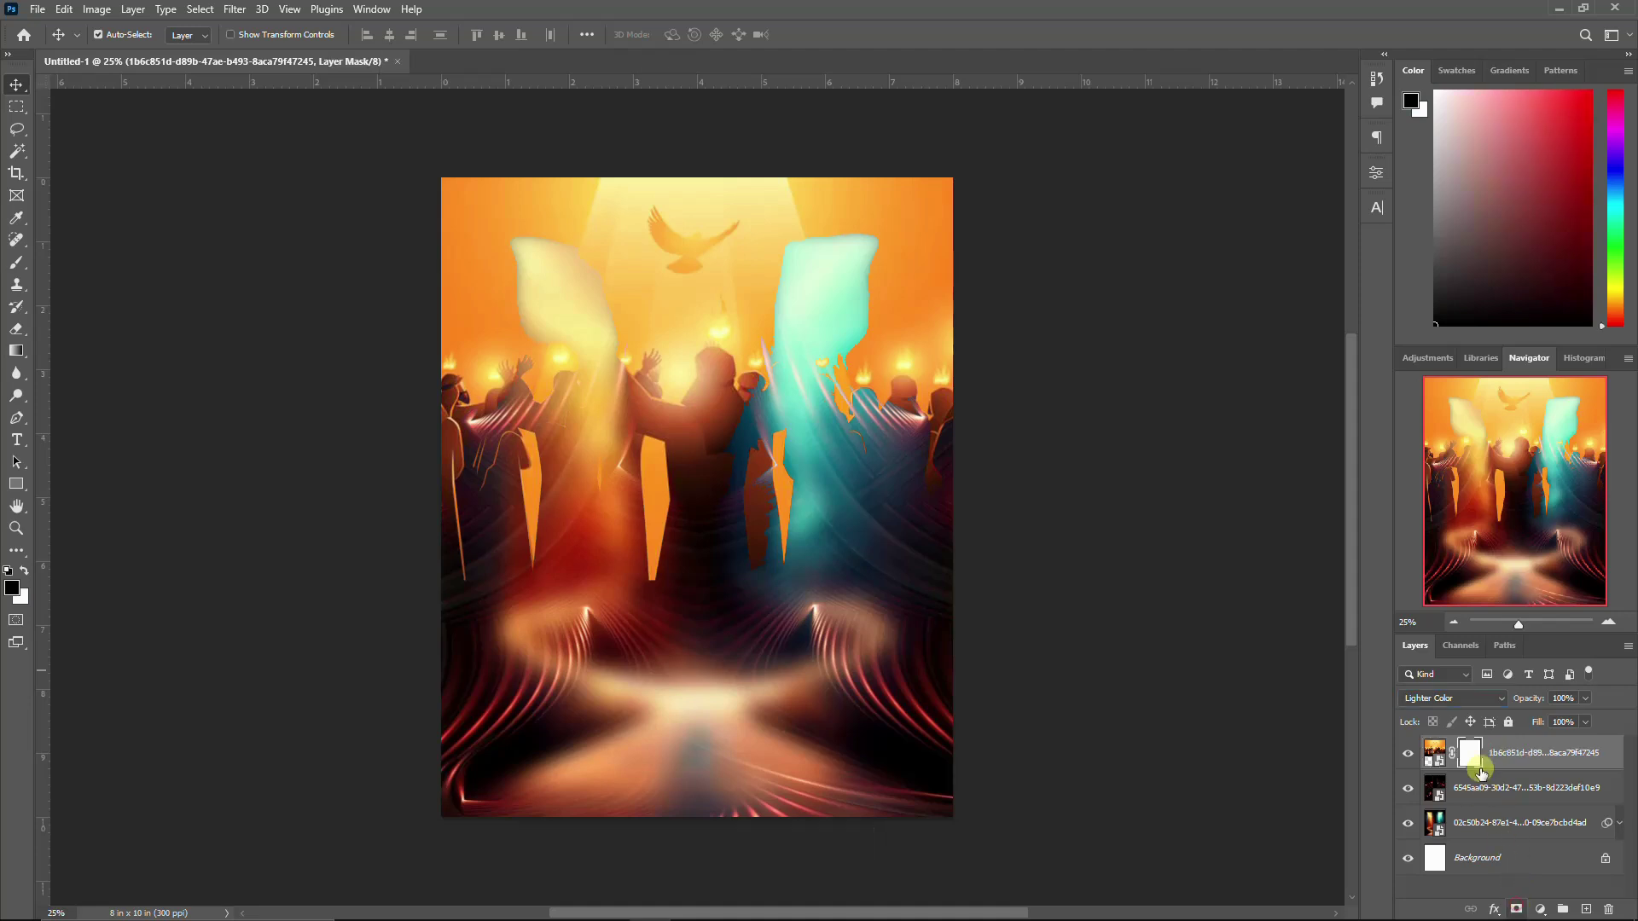
key(b)
mouse_move(998, 510)
mouse_down()
mouse_move(549, 585)
mouse_move(449, 586)
mouse_move(604, 577)
mouse_up()
Step: Try to paint the crowd layer's mask black over the two bright doorway glows
drag(837, 292, 817, 324)
mouse_move(548, 336)
mouse_down()
mouse_move(541, 285)
mouse_move(560, 297)
mouse_up()
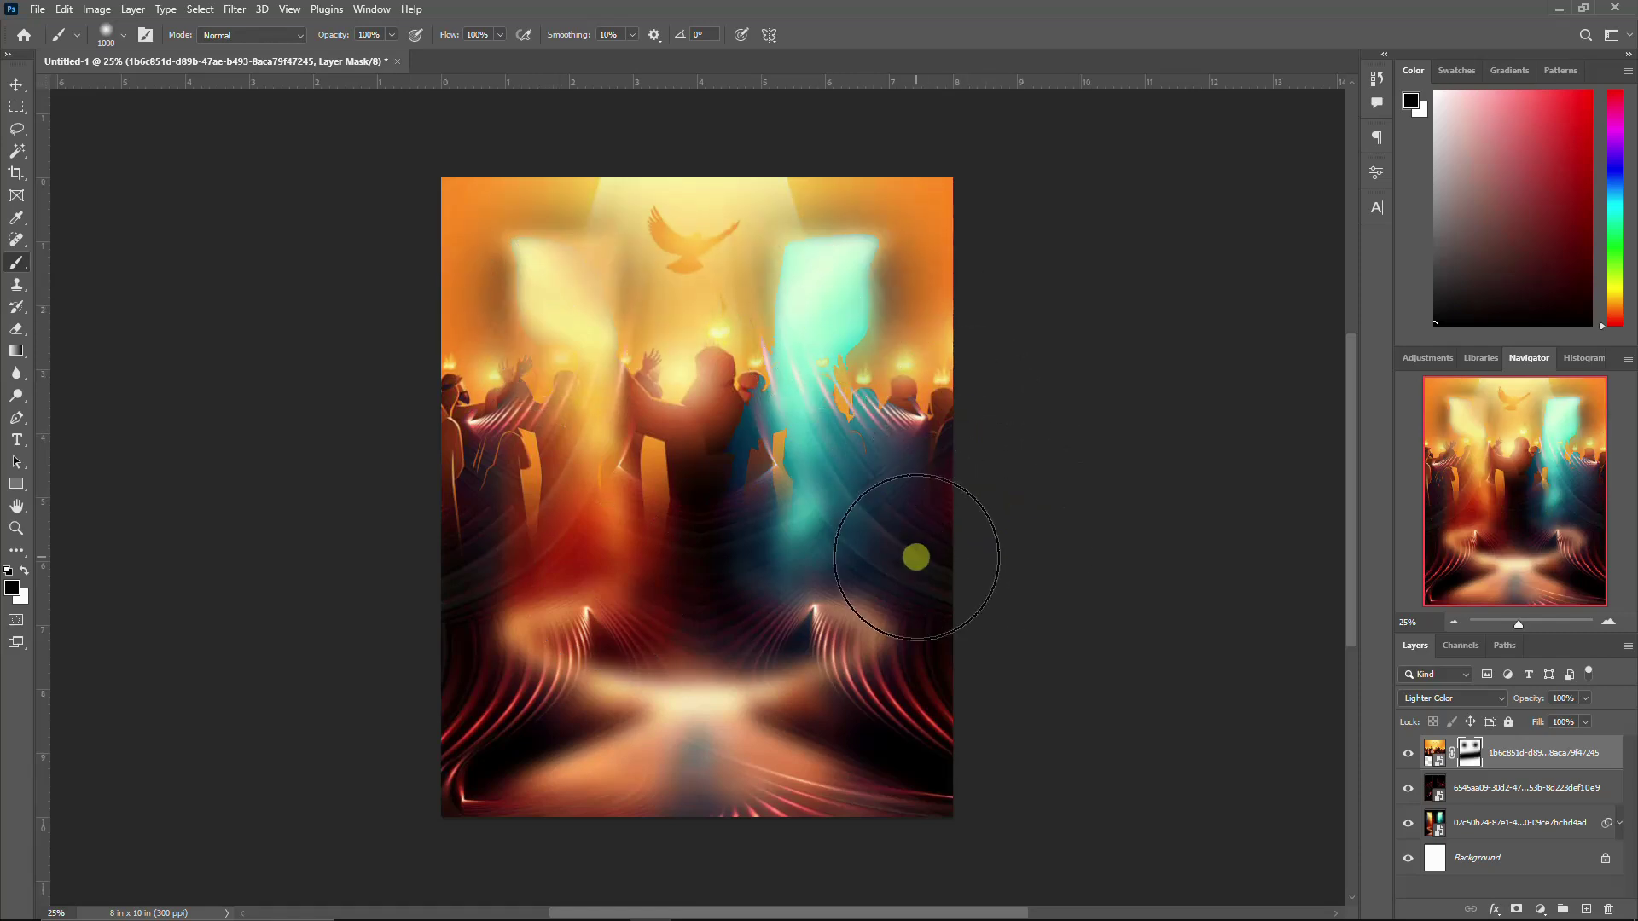
key(ctrl+z)
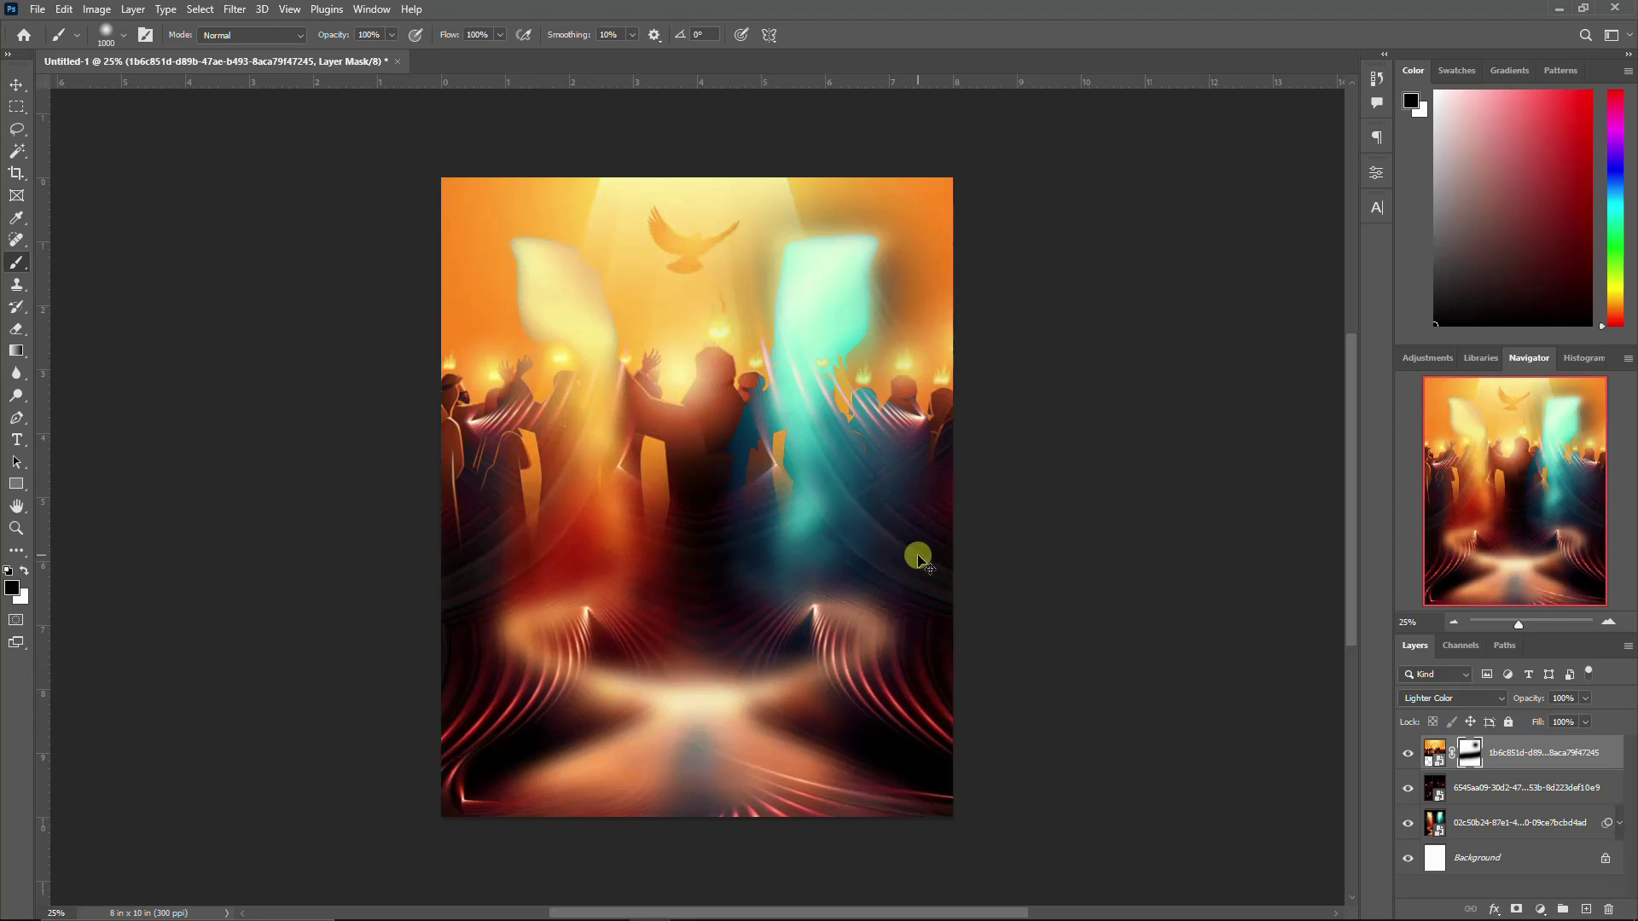
key(ctrl+z)
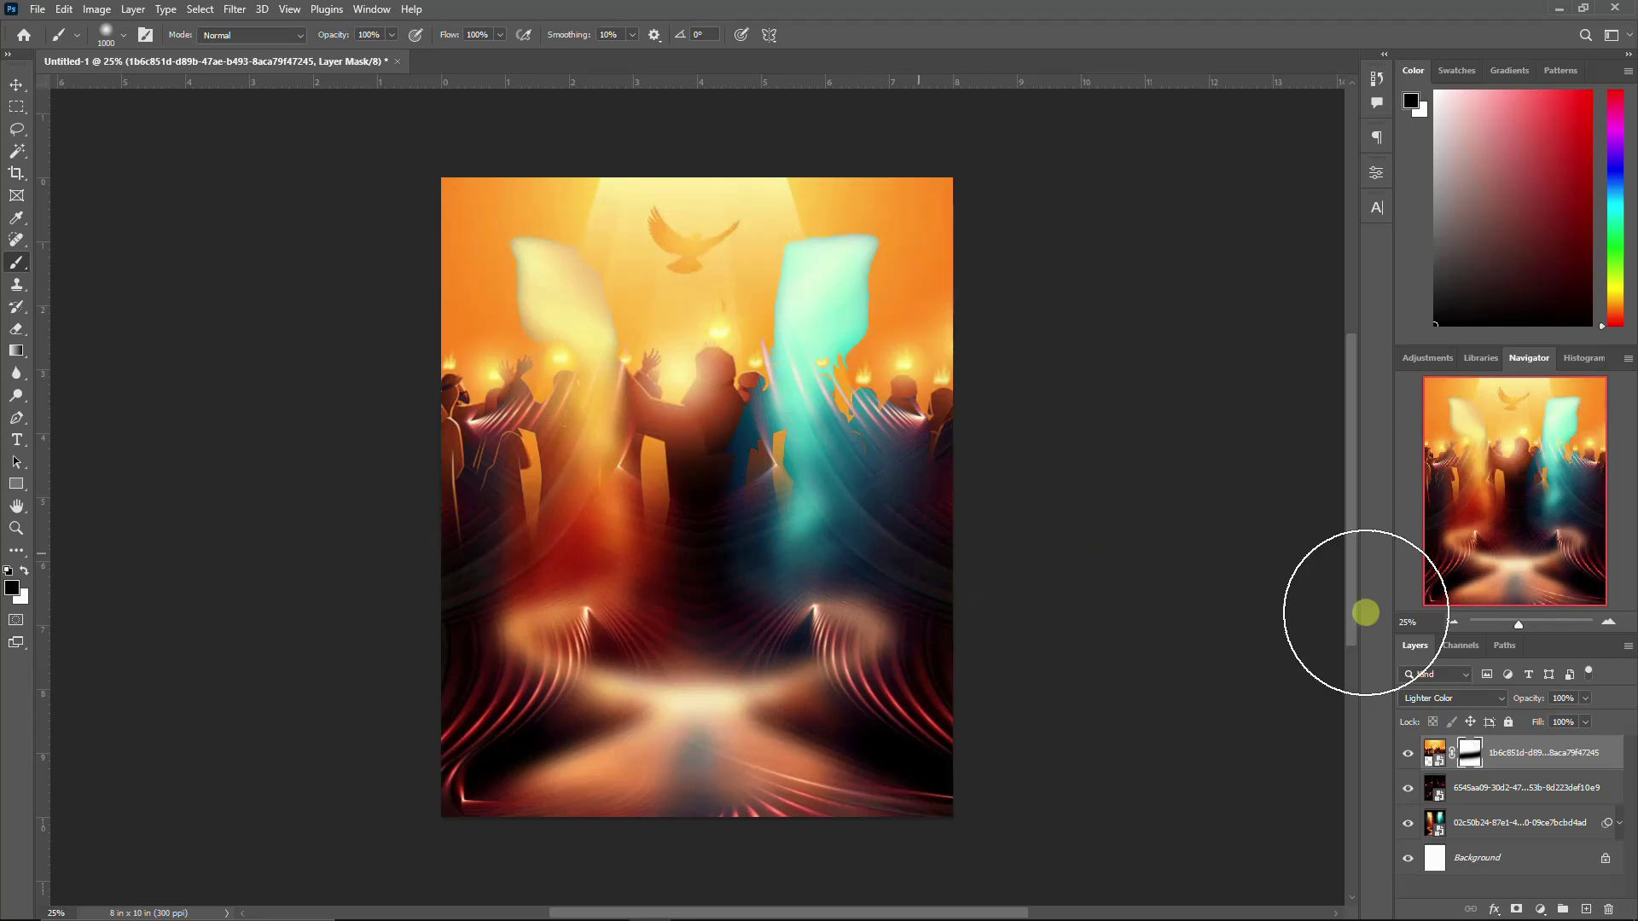
Step: Toggle the crowd and blurred doors layers to find the doorway glows, and add a layer mask to the blurred doors layer
click(1407, 754)
click(1408, 753)
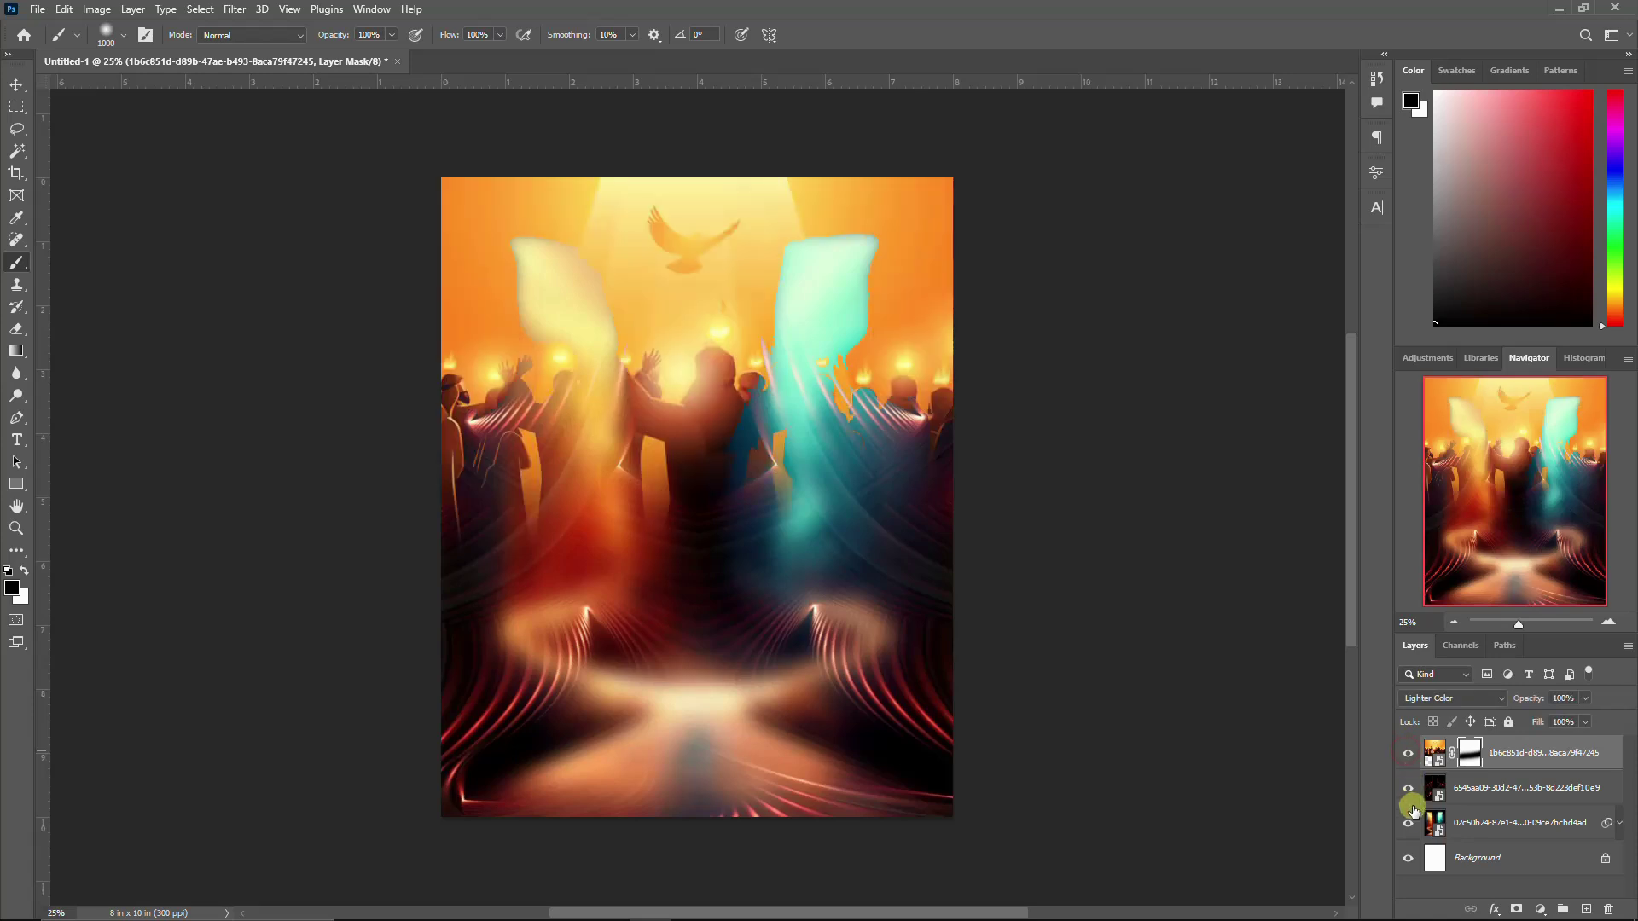
click(1408, 823)
click(1409, 823)
click(1462, 823)
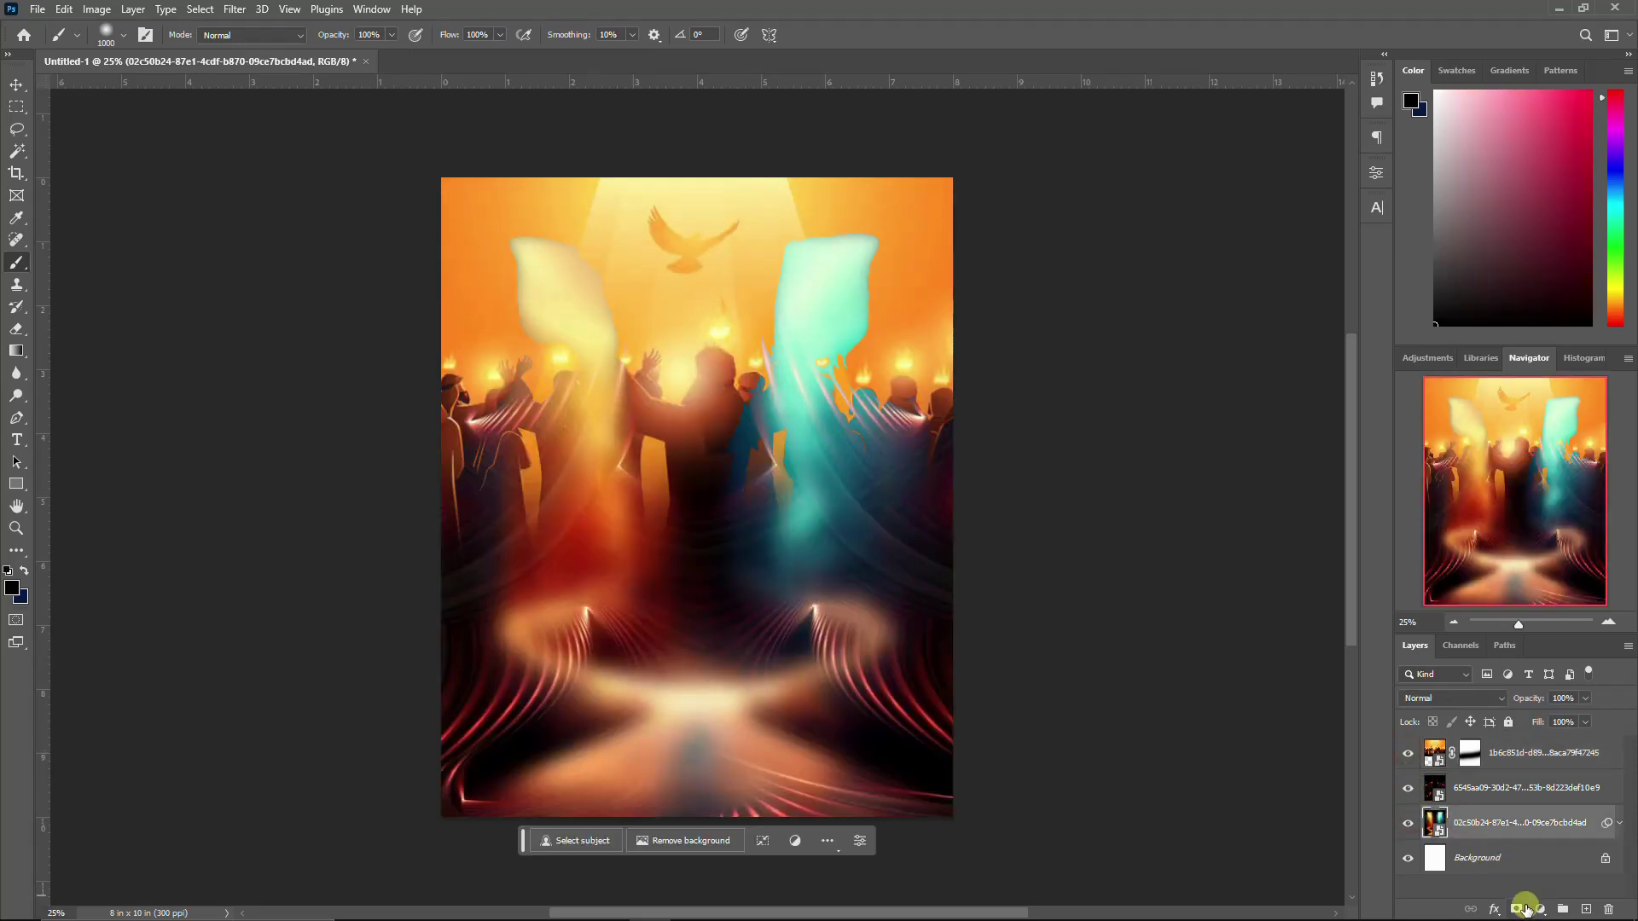
click(1524, 909)
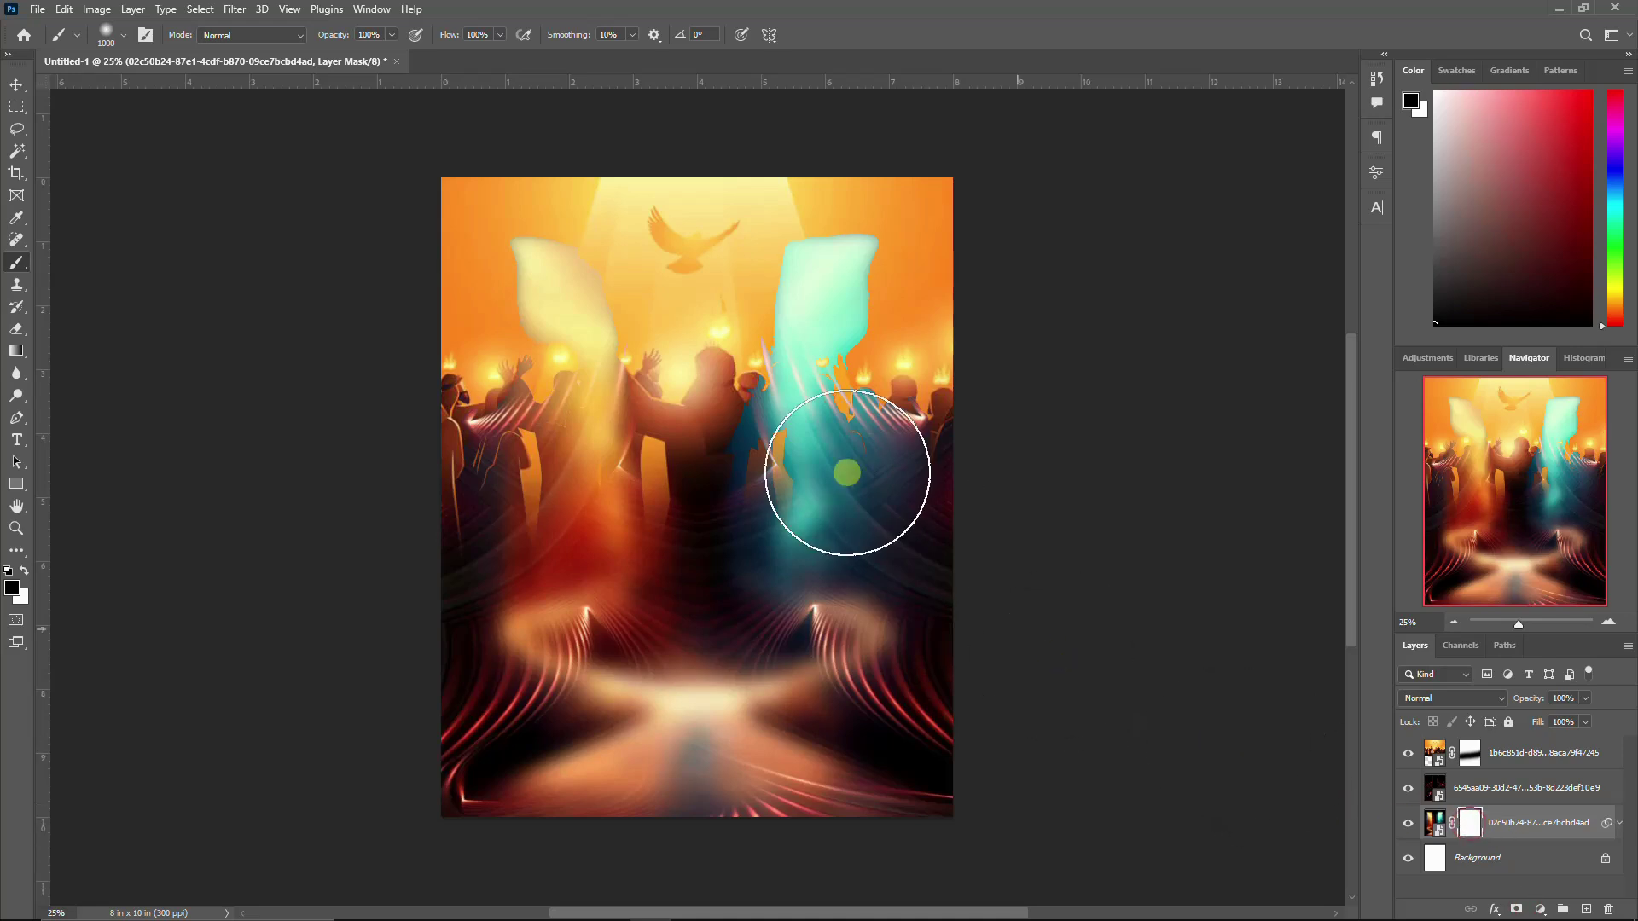
Step: Try to hide the two doorway glows by painting black on the blurred doors layer's mask
click(827, 303)
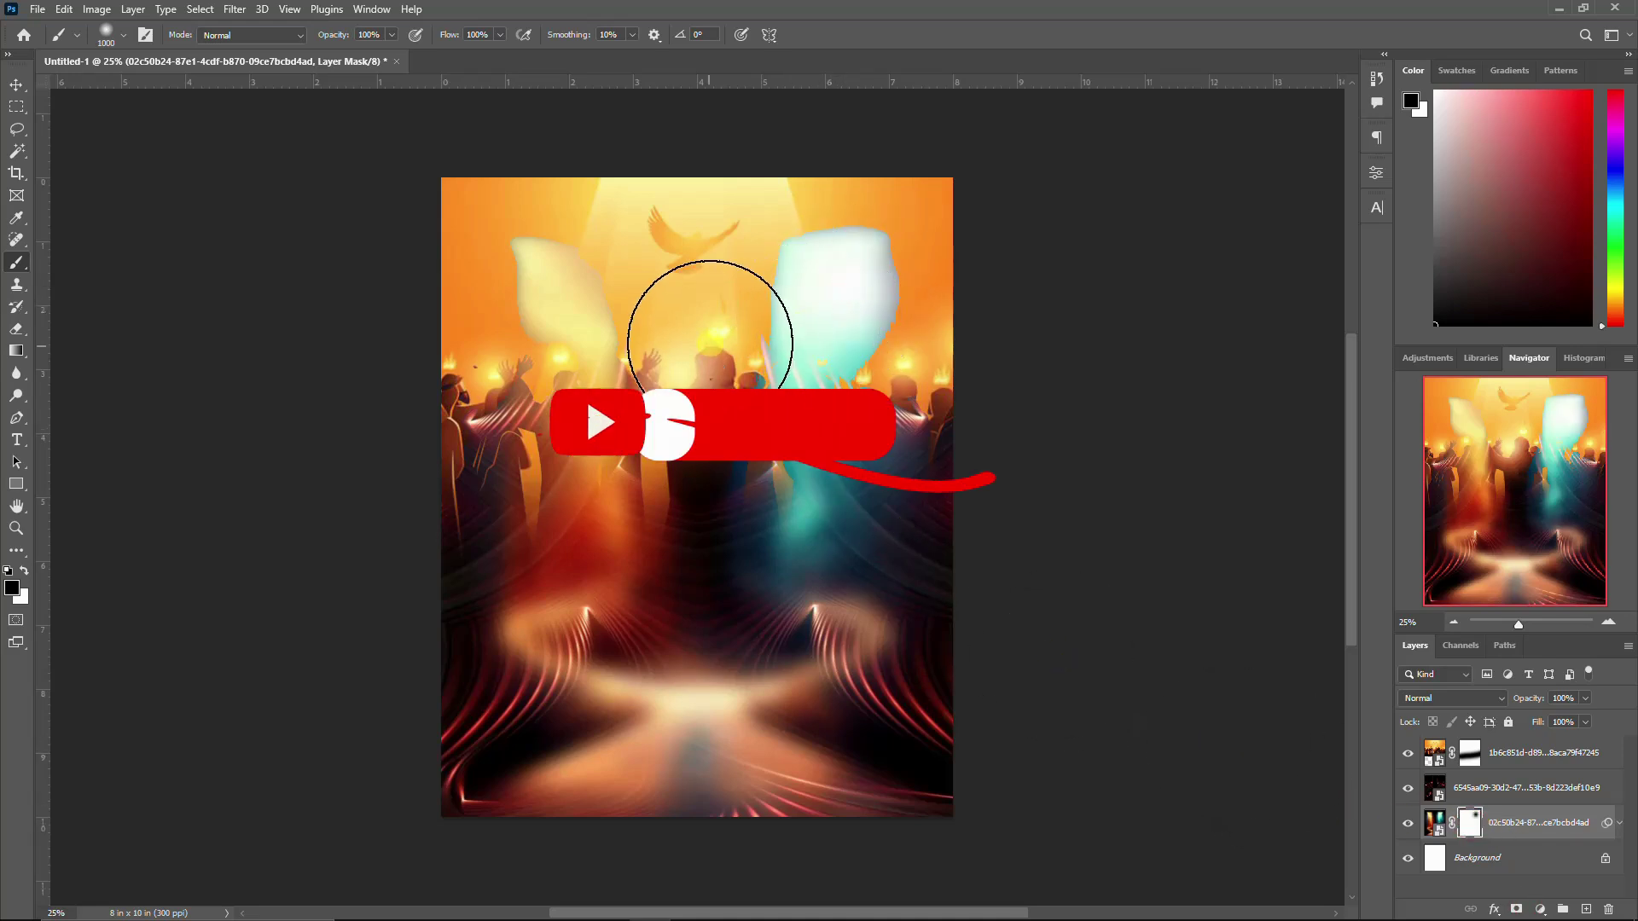
click(574, 309)
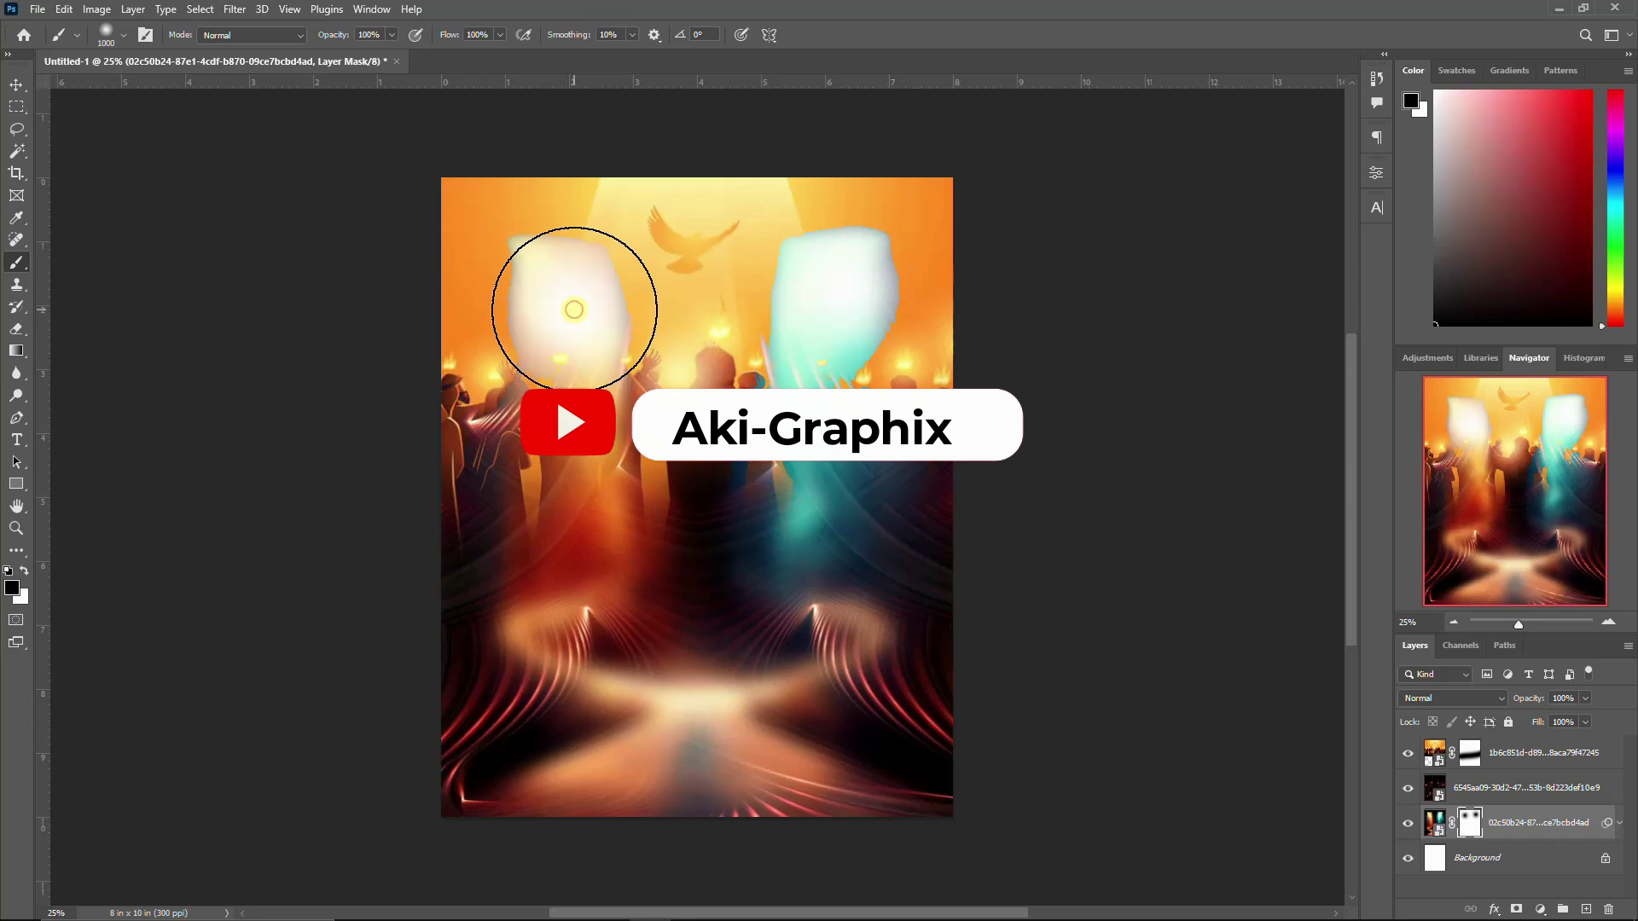
key(ctrl+z)
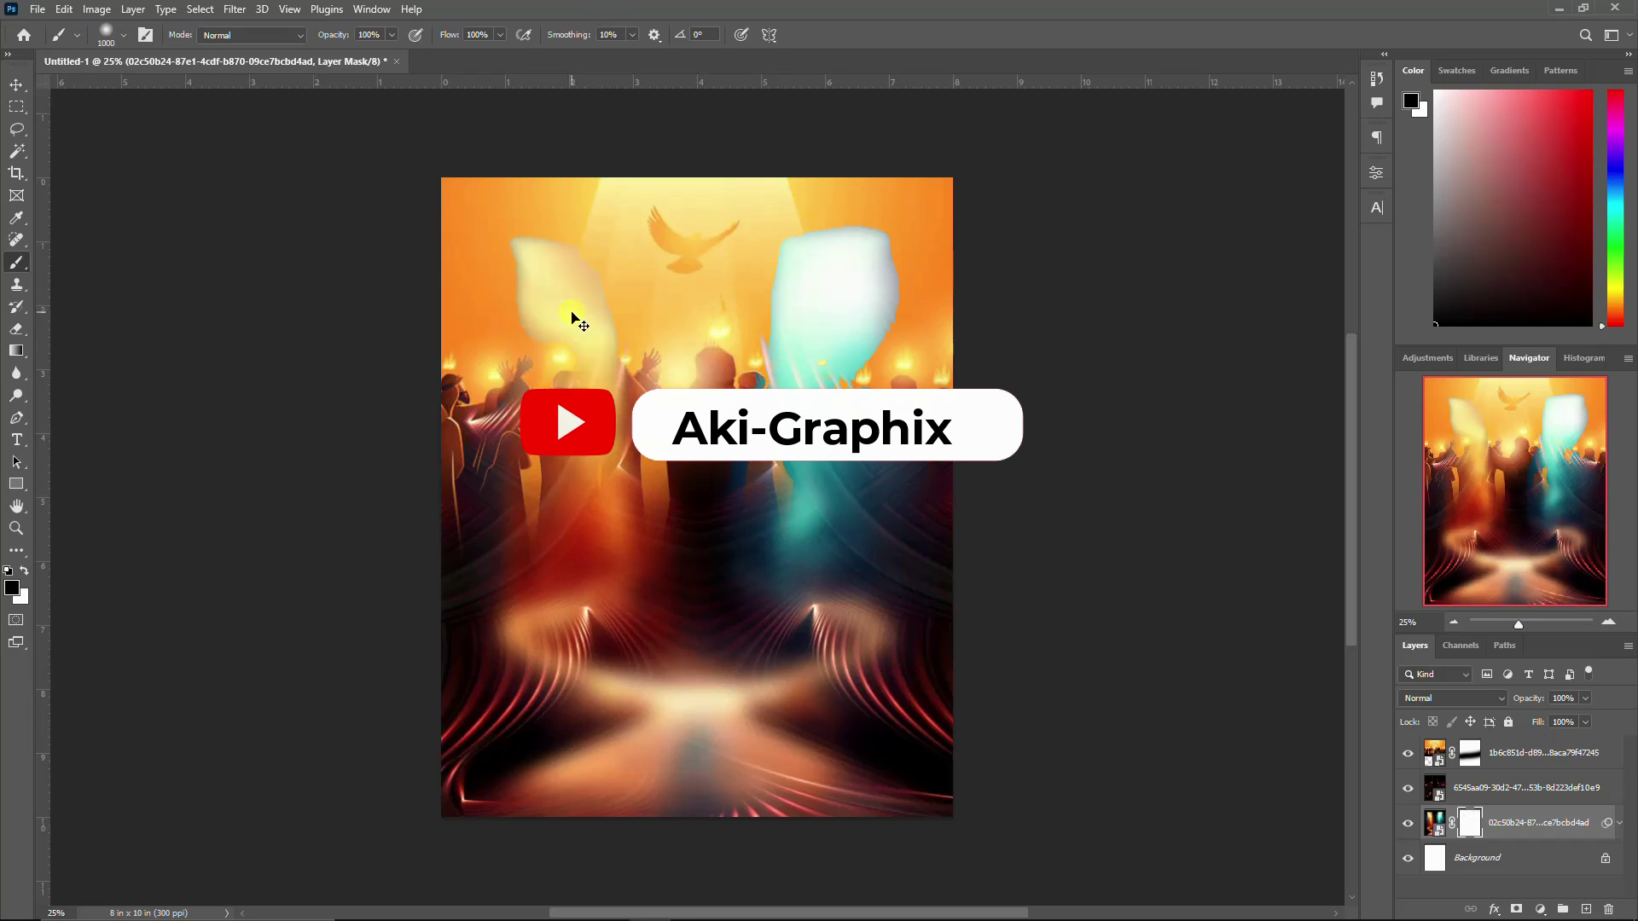
key(ctrl+z)
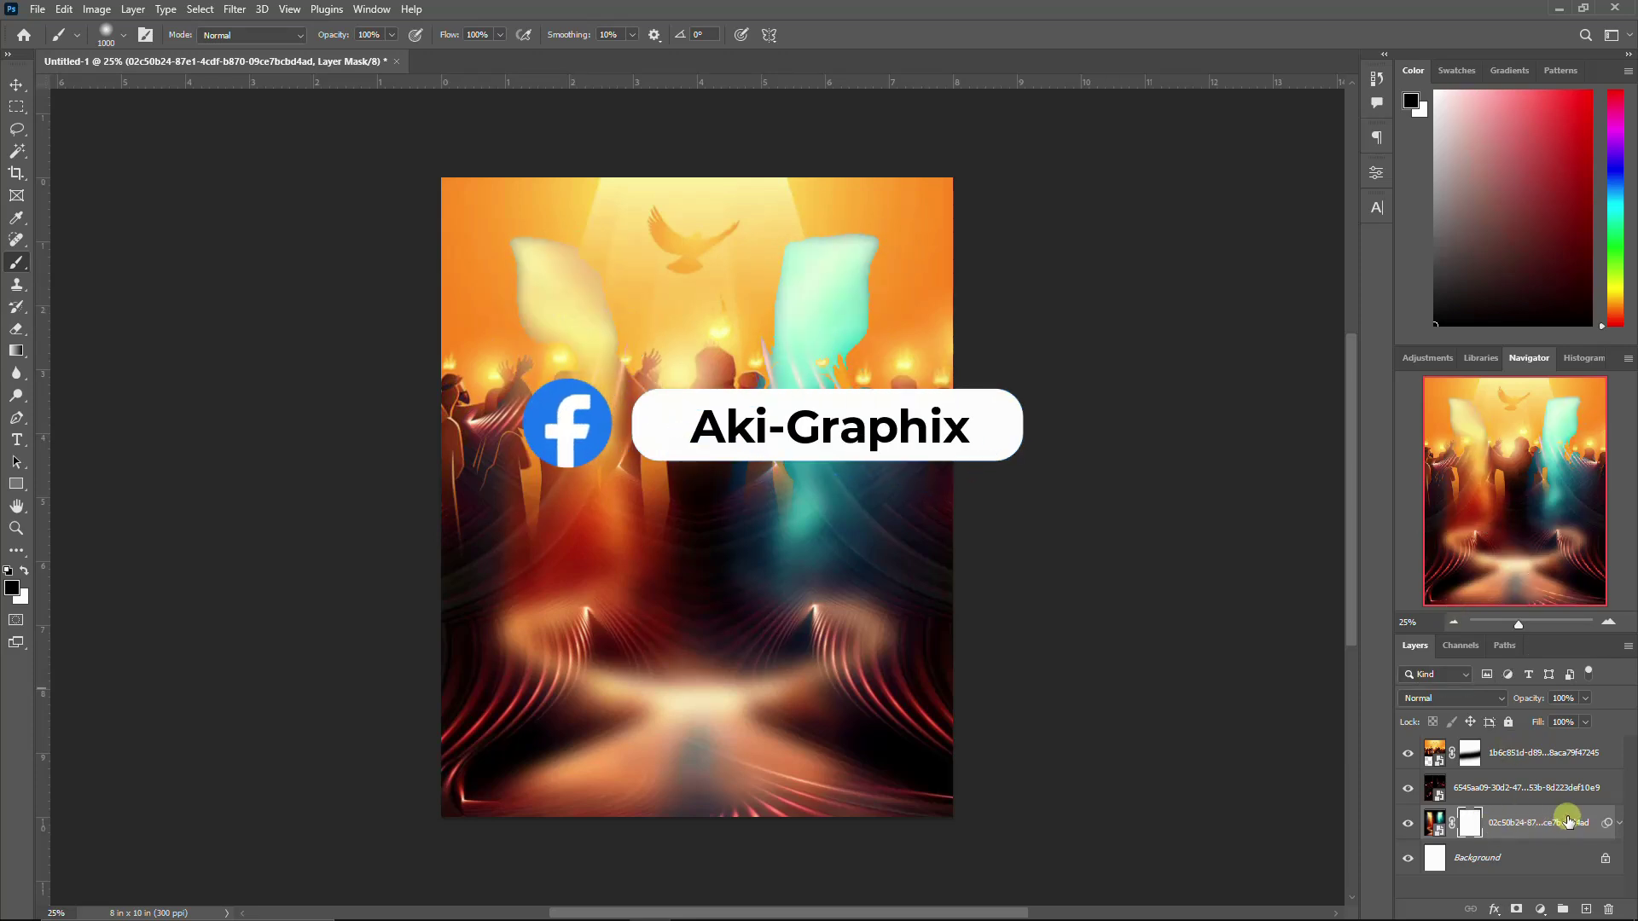
Step: Create a new layer above the blurred doors layer and paint soft black over both doorway glows and the light beneath them
click(1585, 911)
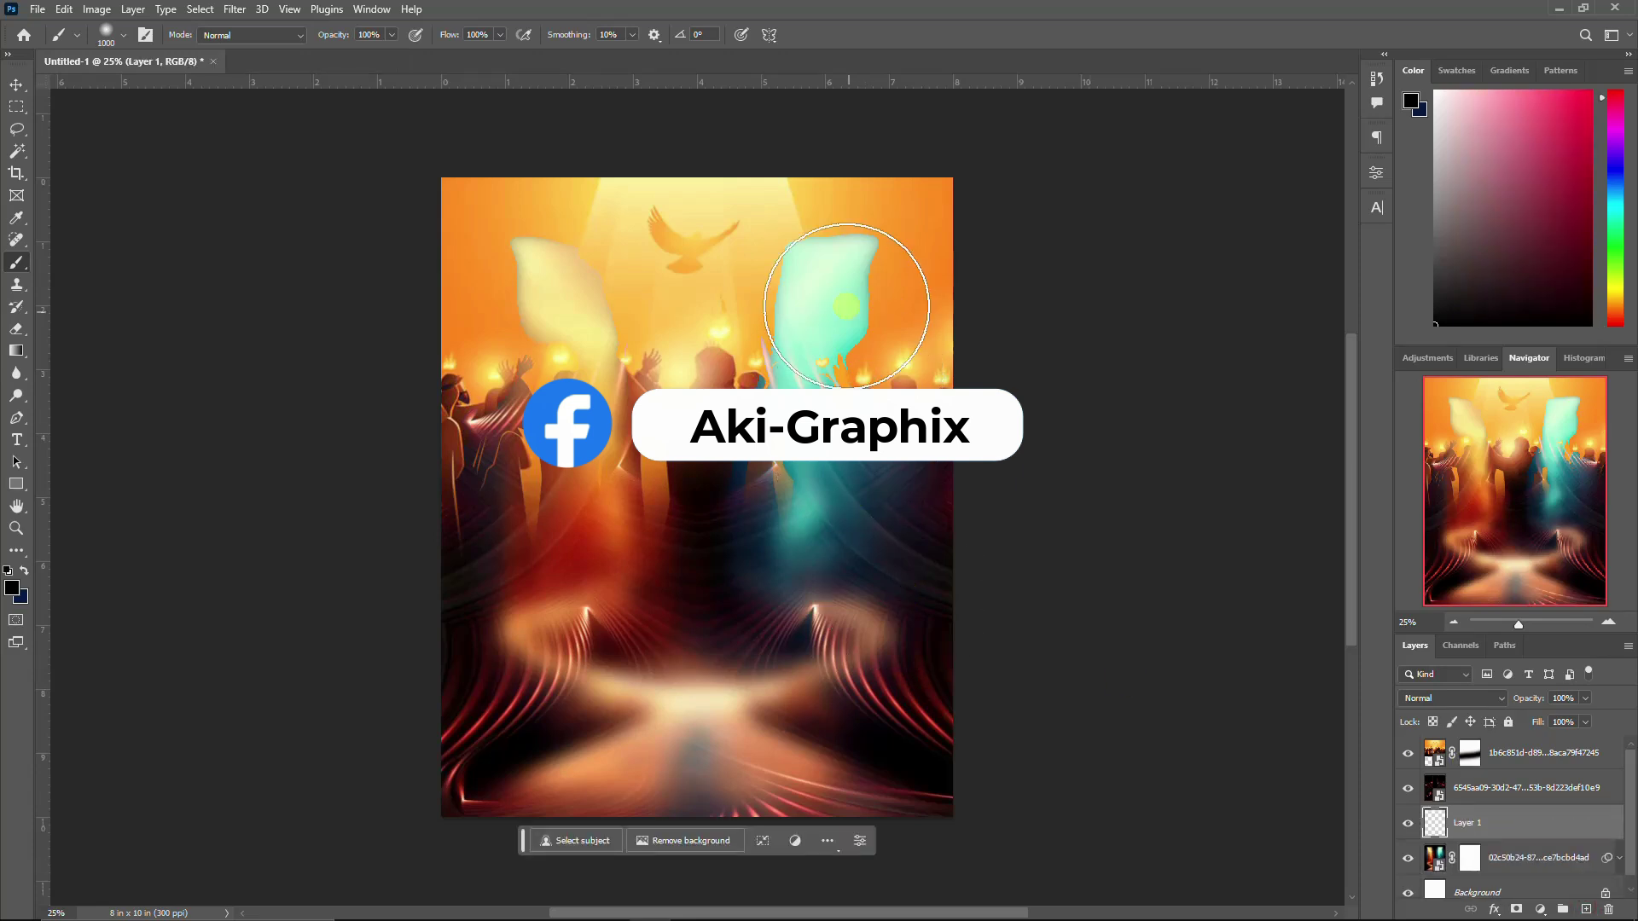
click(812, 300)
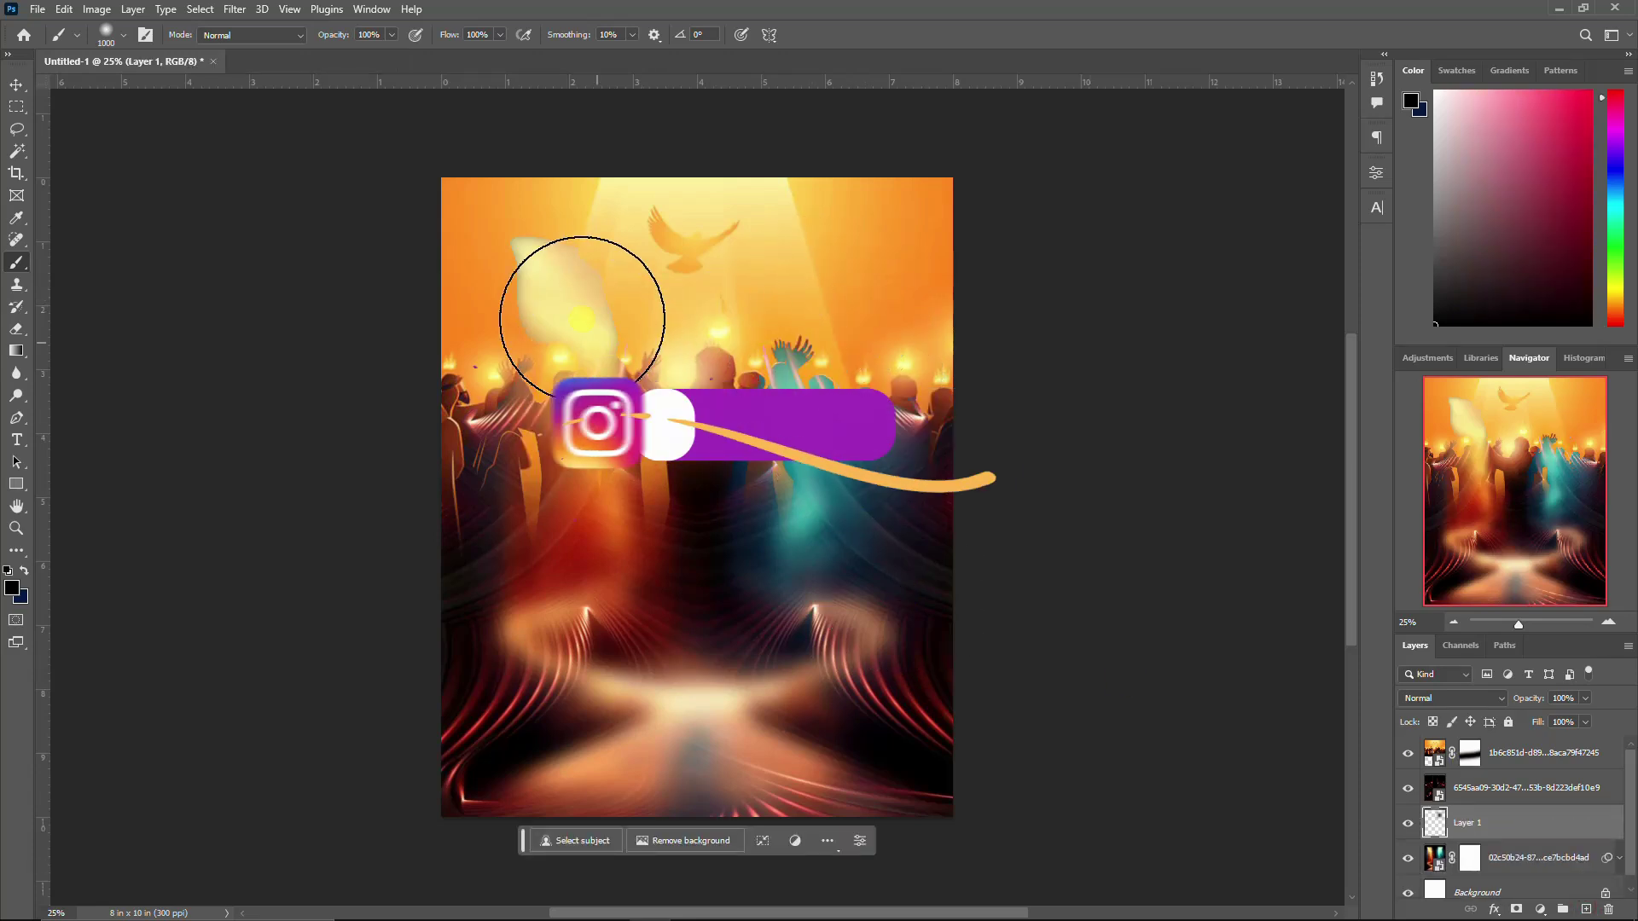
click(557, 300)
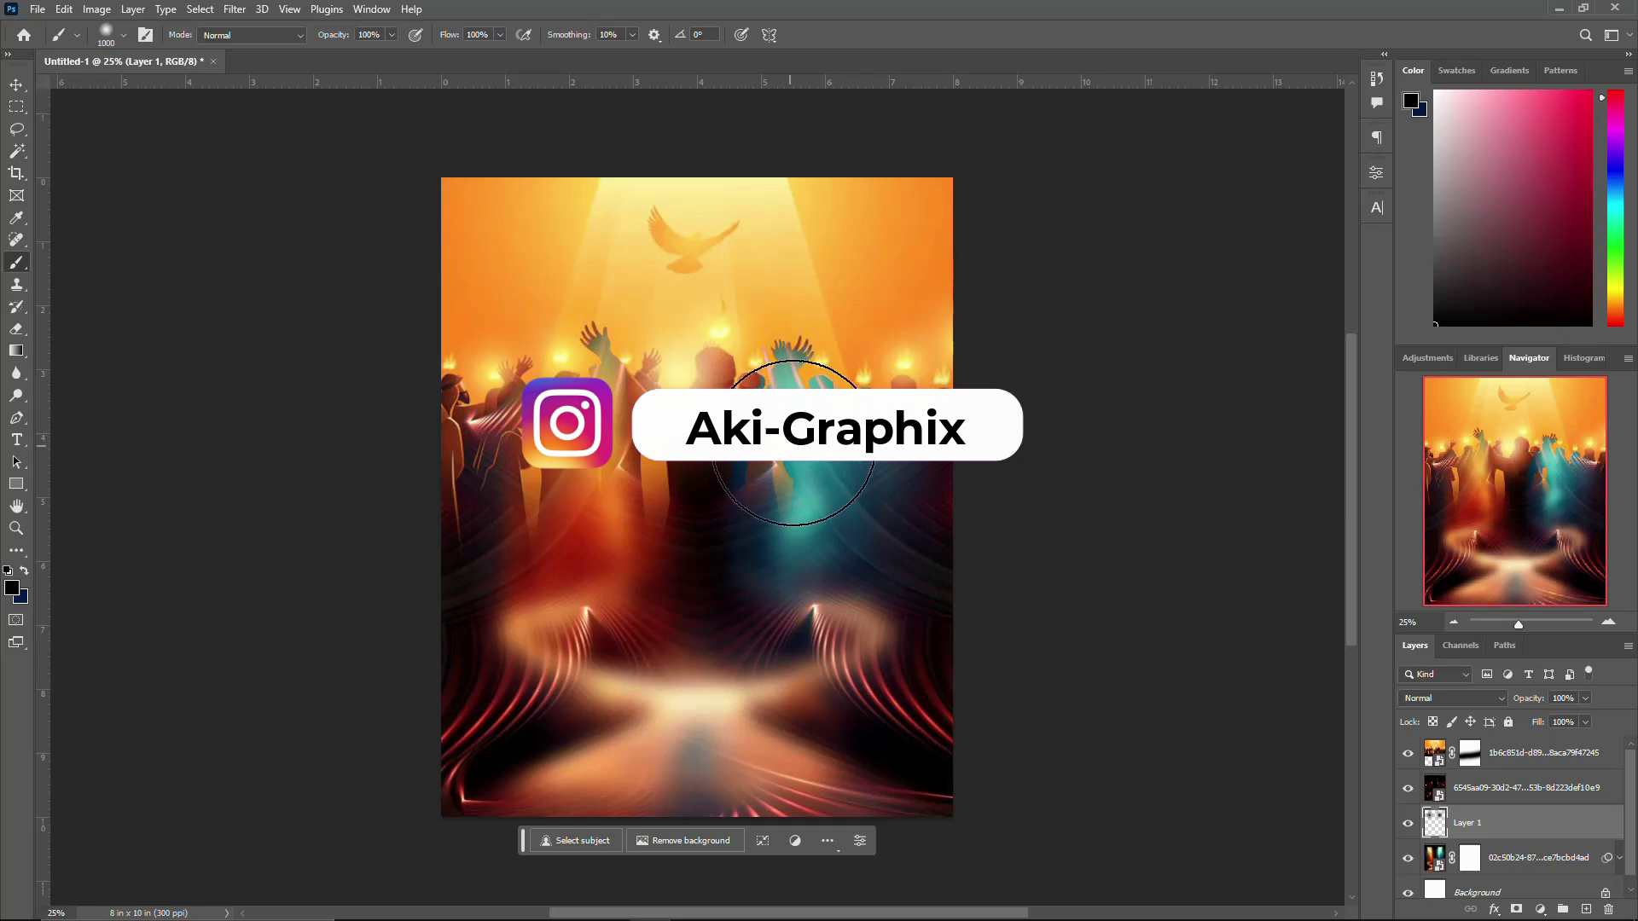
click(828, 478)
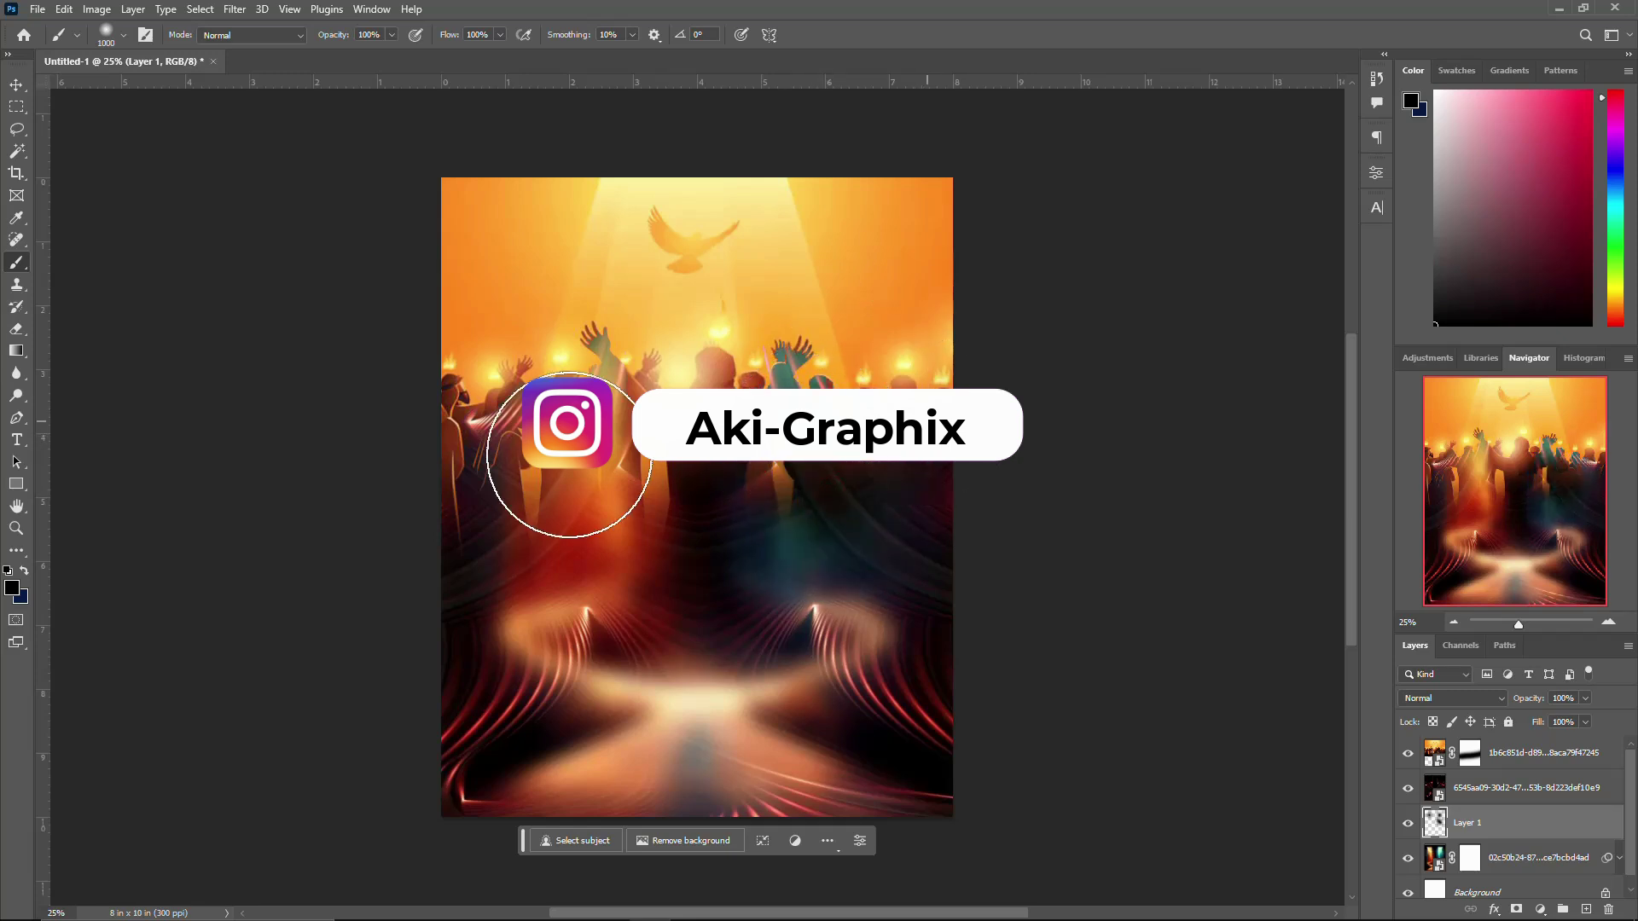
click(562, 425)
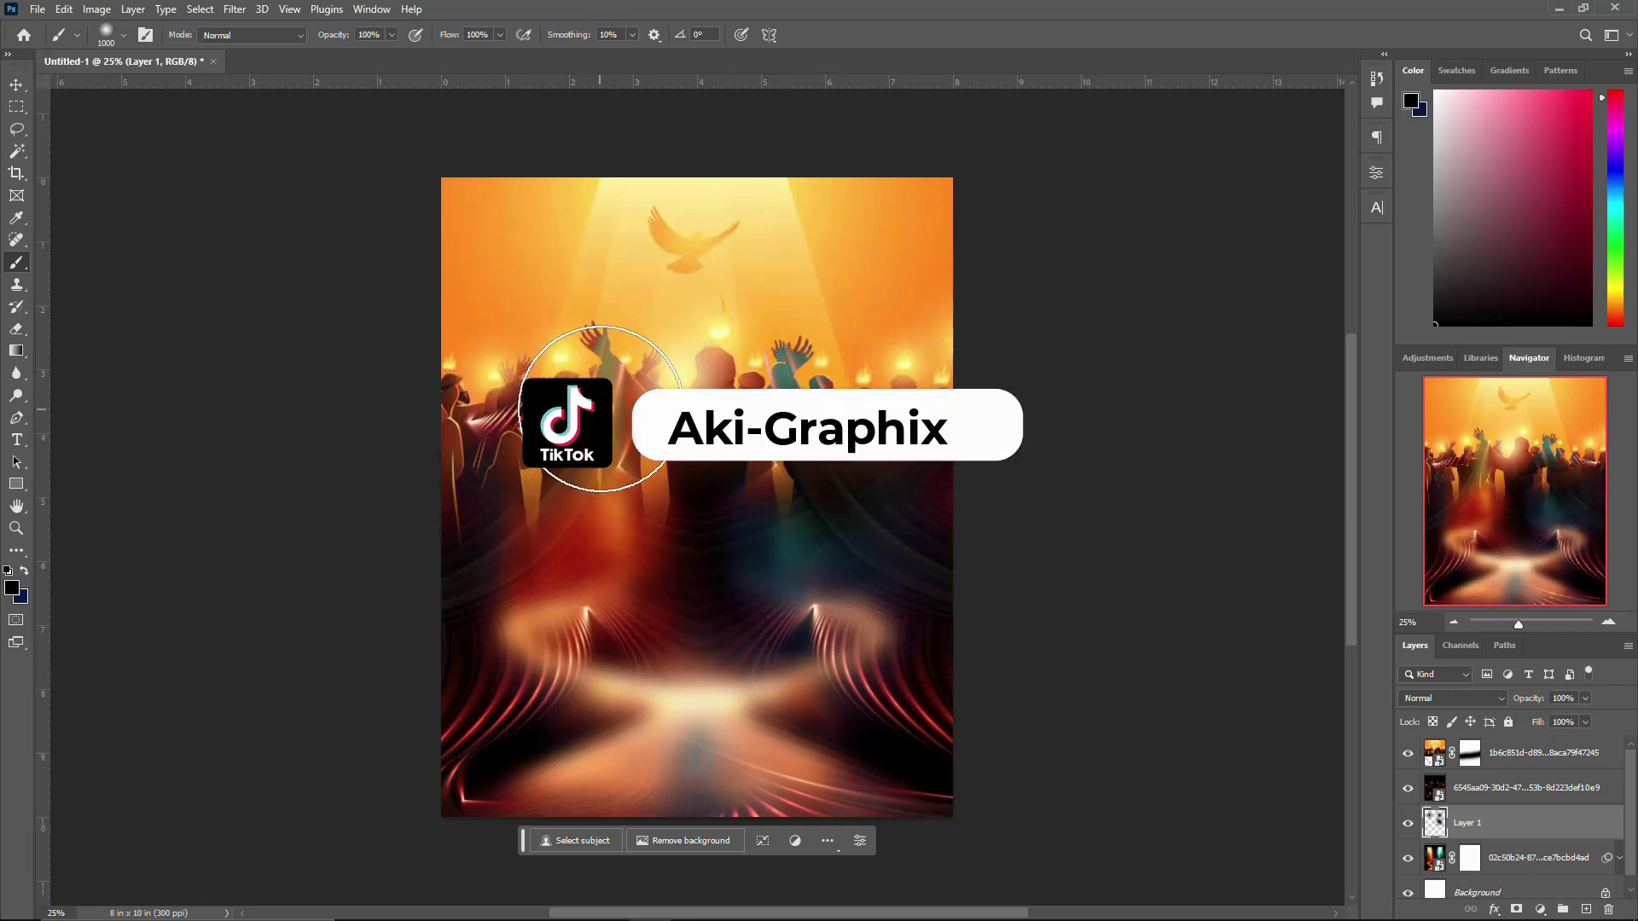
click(603, 425)
Step: Add a Color Lookup adjustment layer above the crowd layer
click(16, 85)
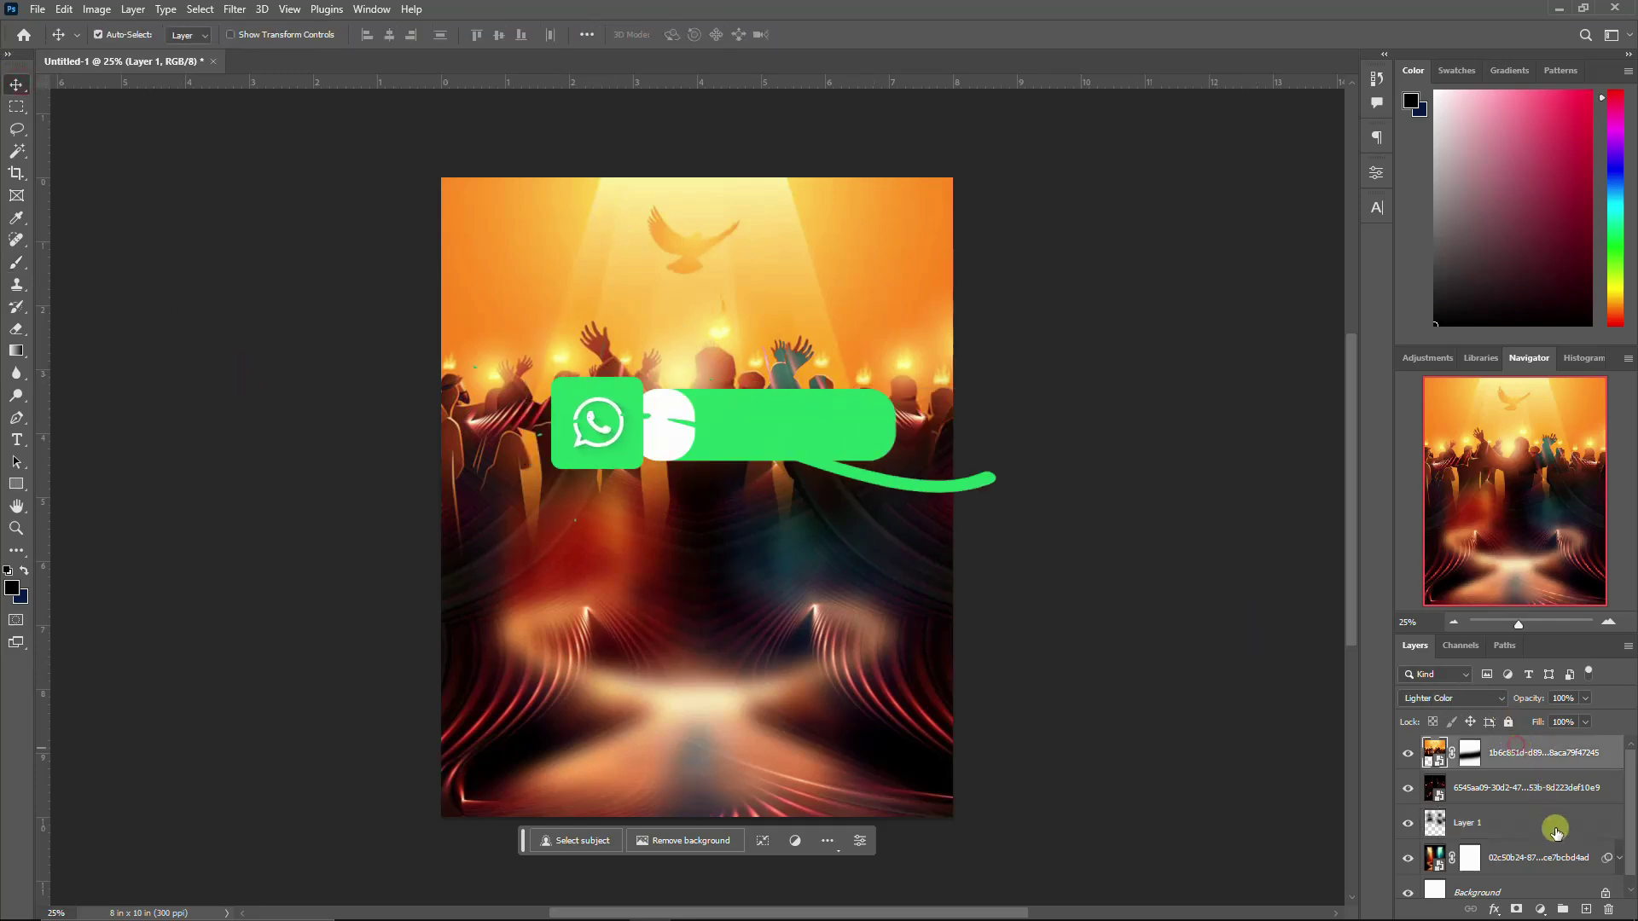
click(1516, 751)
click(1540, 909)
click(1555, 812)
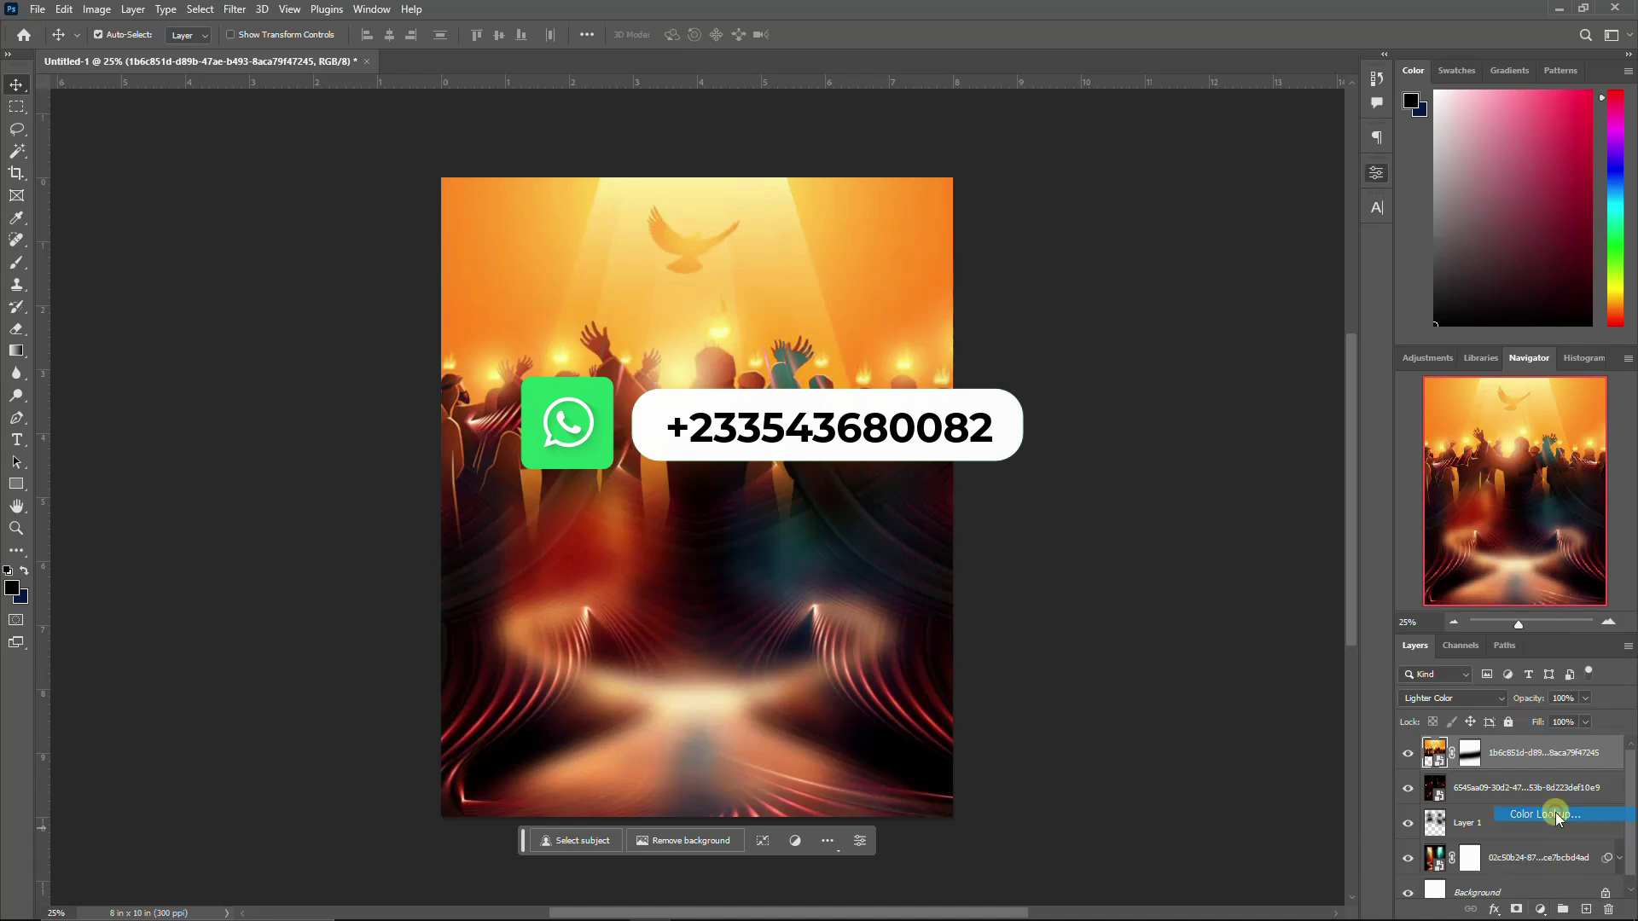
Step: Load the Going for a walk.CUBE LUT from the purple11-free-luts-pack folder in Downloads into the Color Lookup adjustment
click(1257, 221)
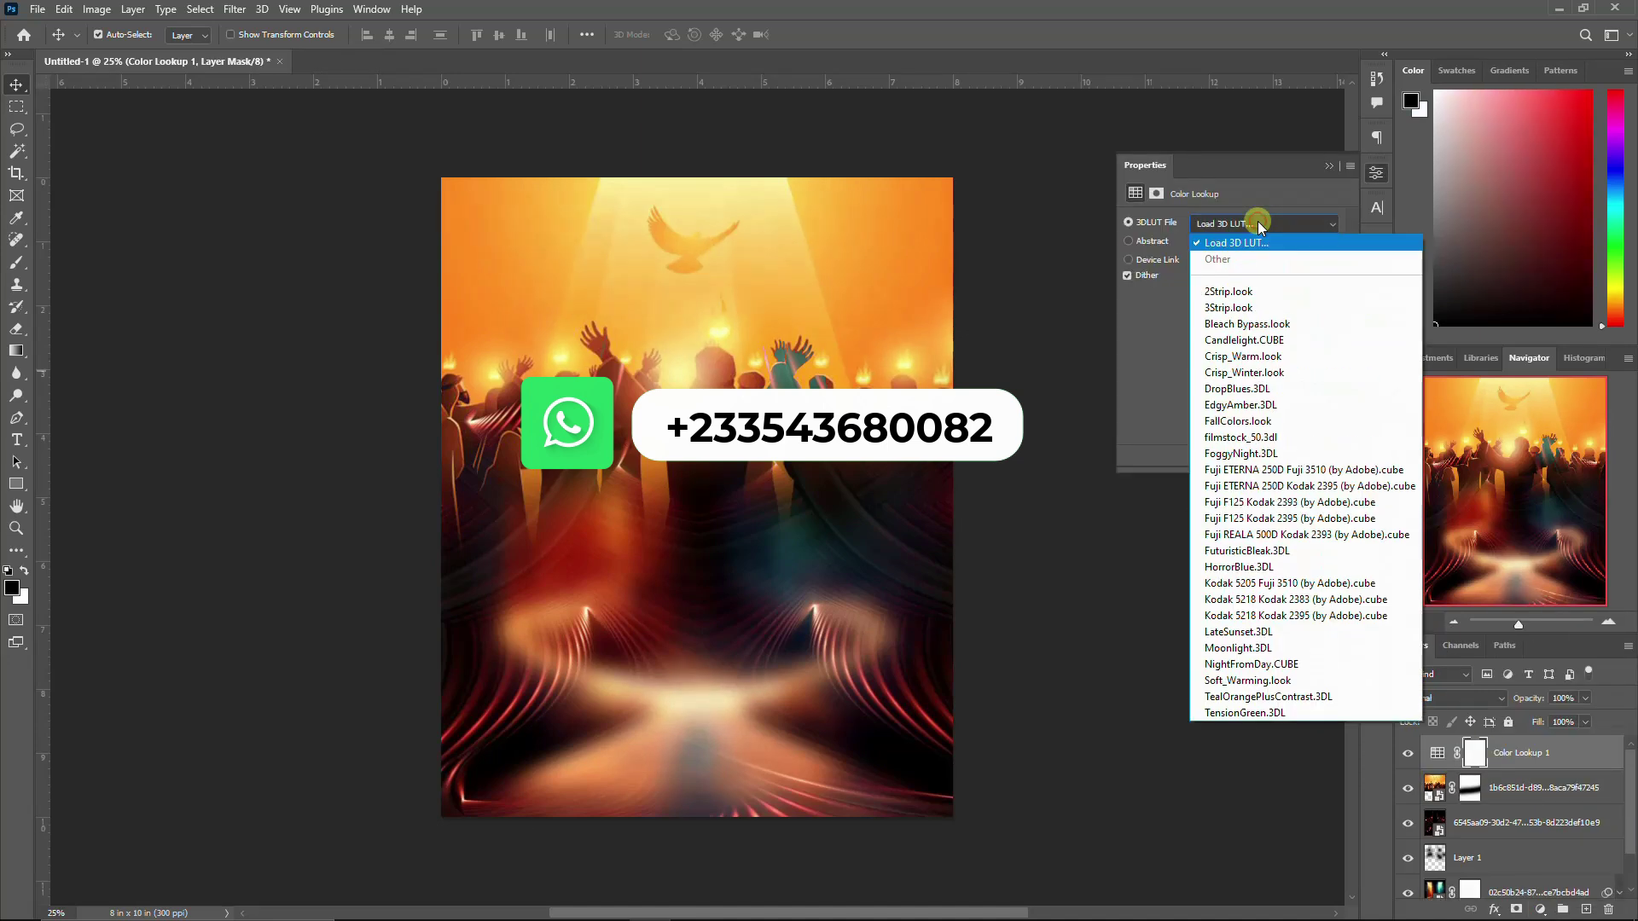
click(1250, 234)
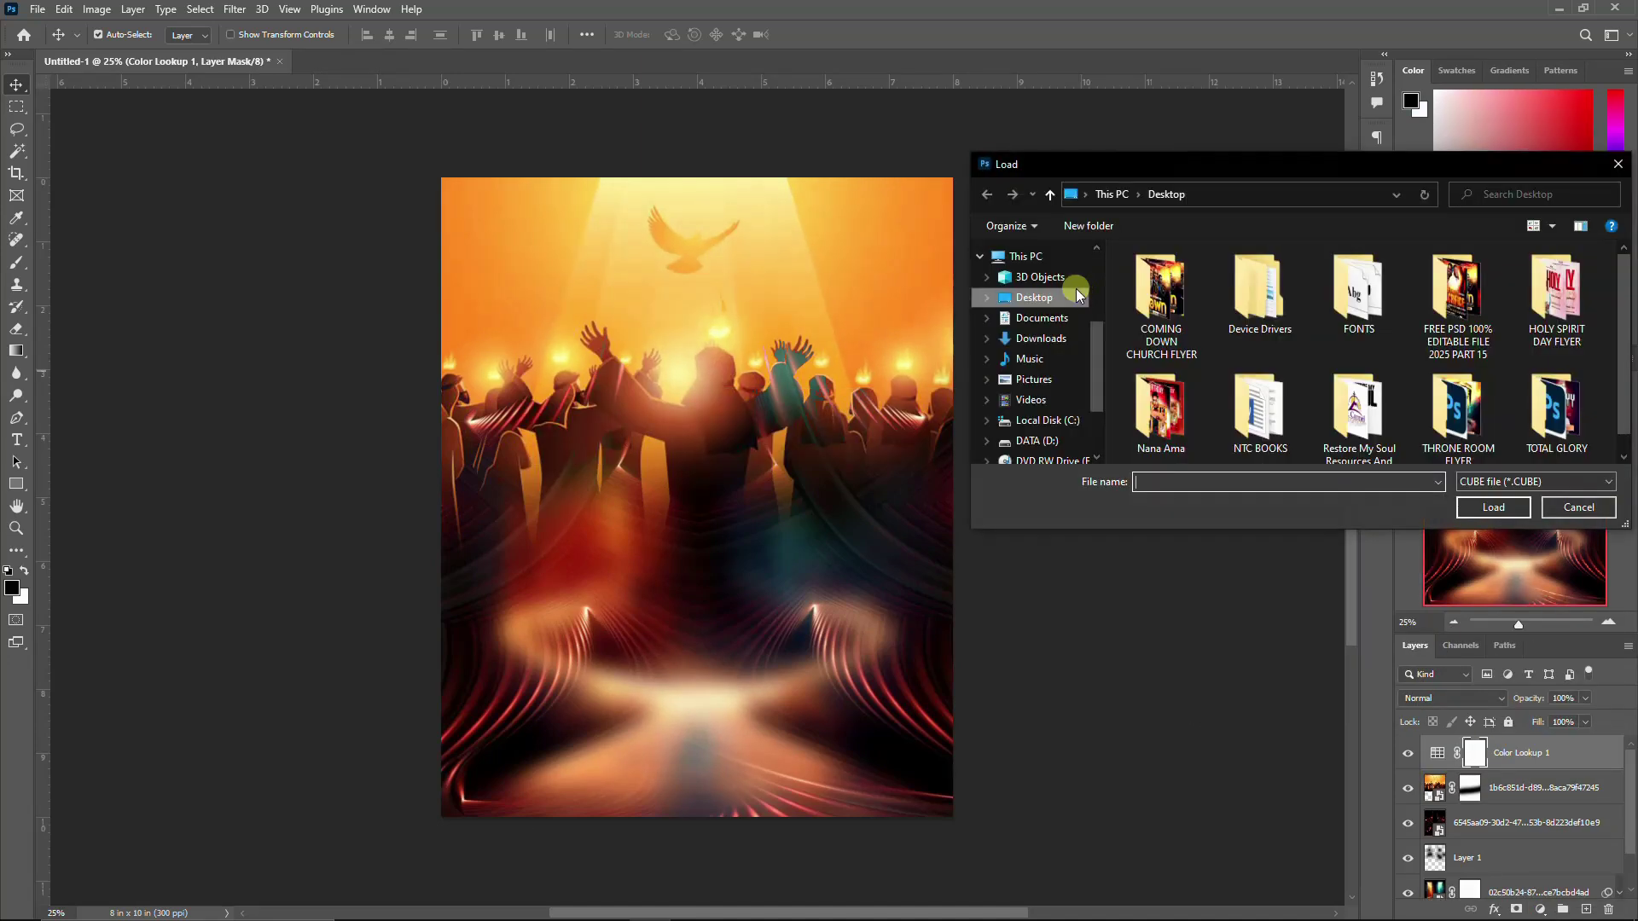
click(1040, 340)
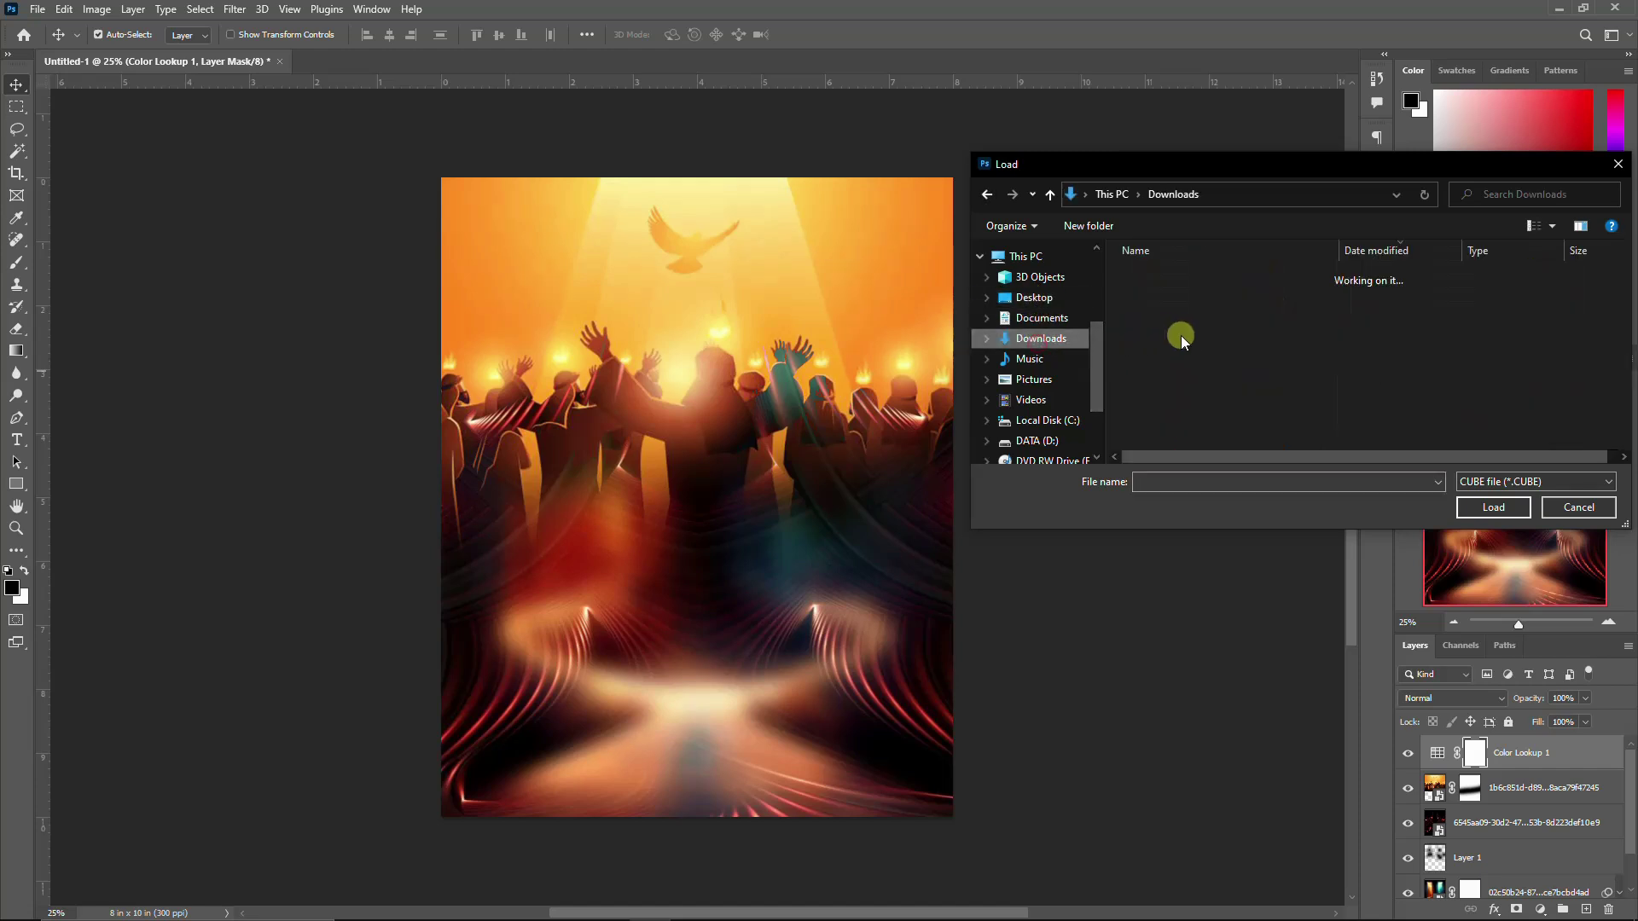
scroll(1177, 367, down, 5)
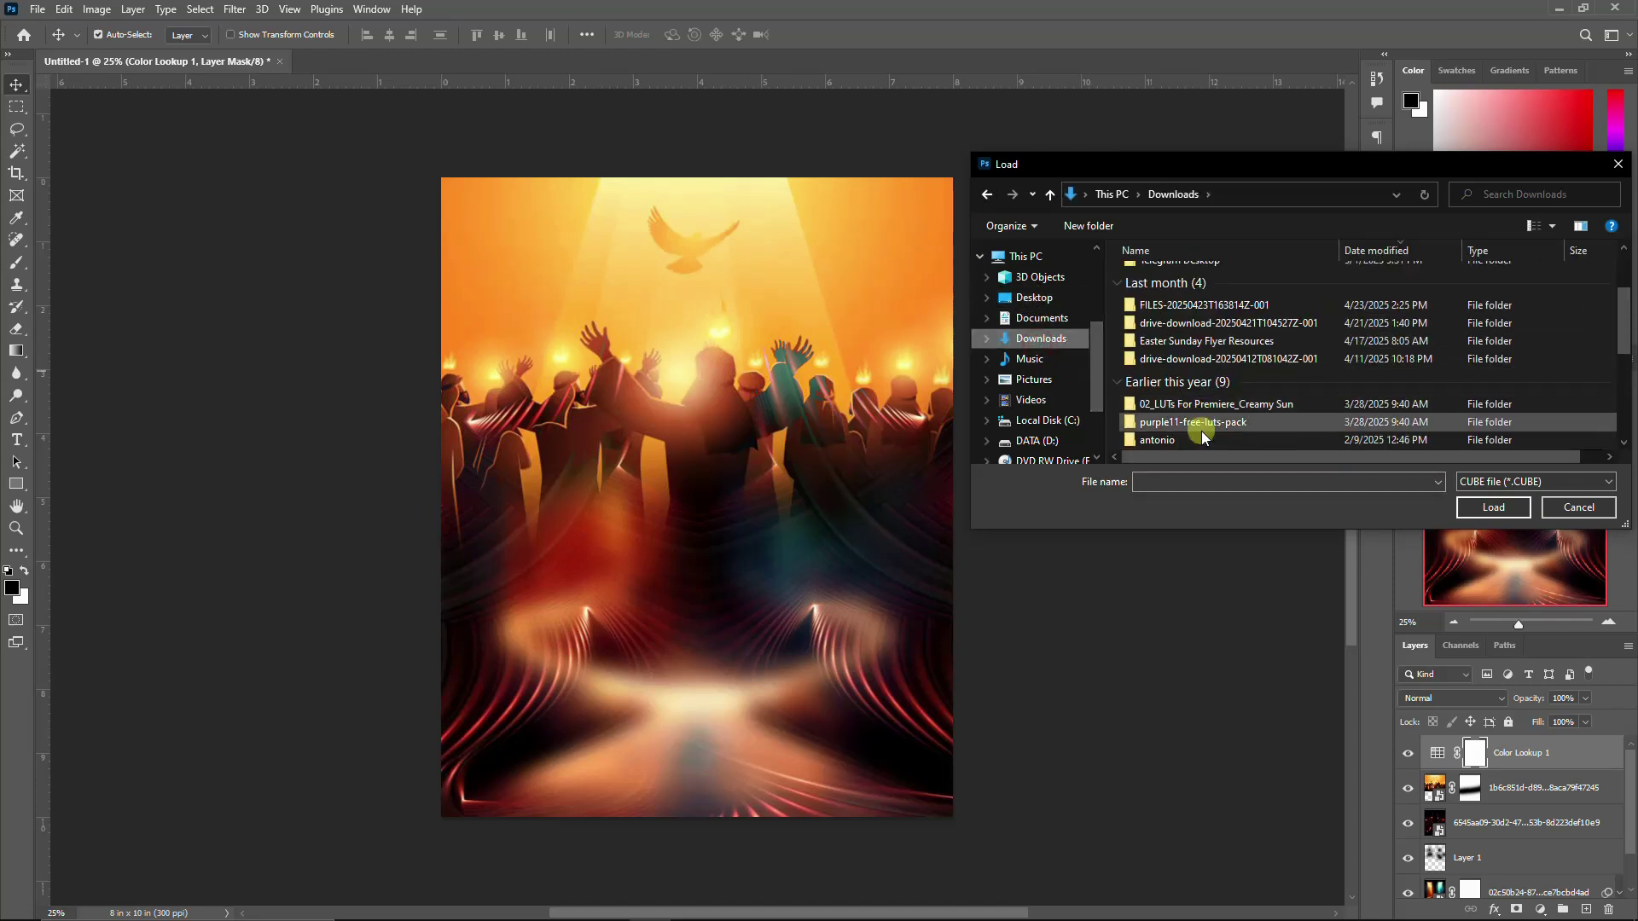
double_click(1201, 422)
scroll(1229, 384, down, 5)
scroll(1233, 380, down, 1)
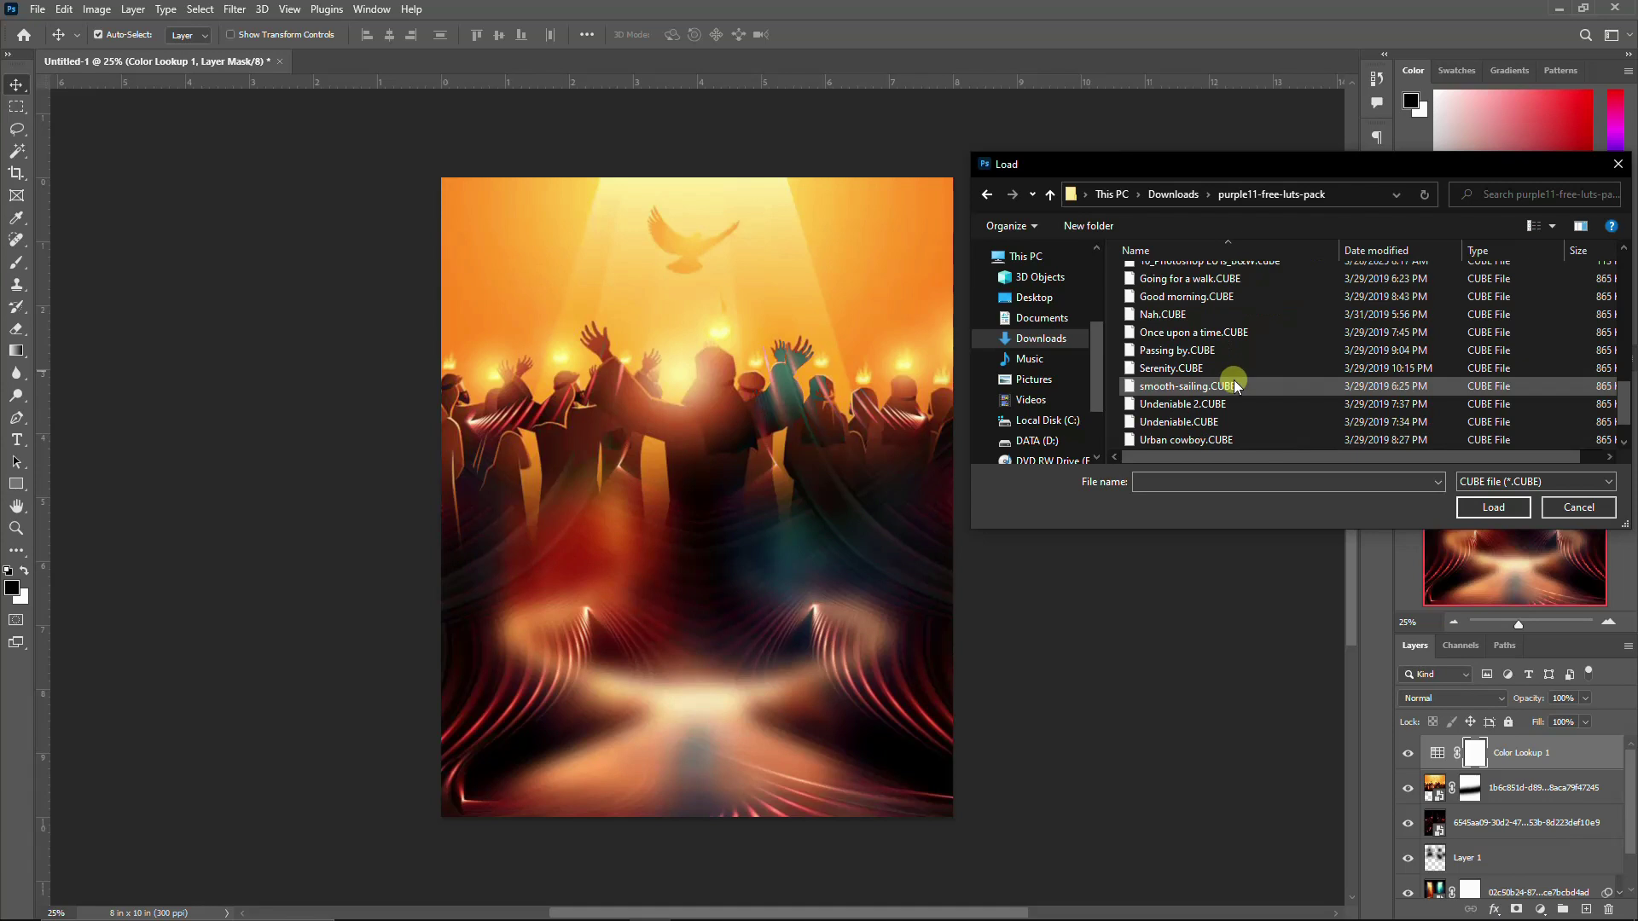
click(1215, 295)
click(1217, 282)
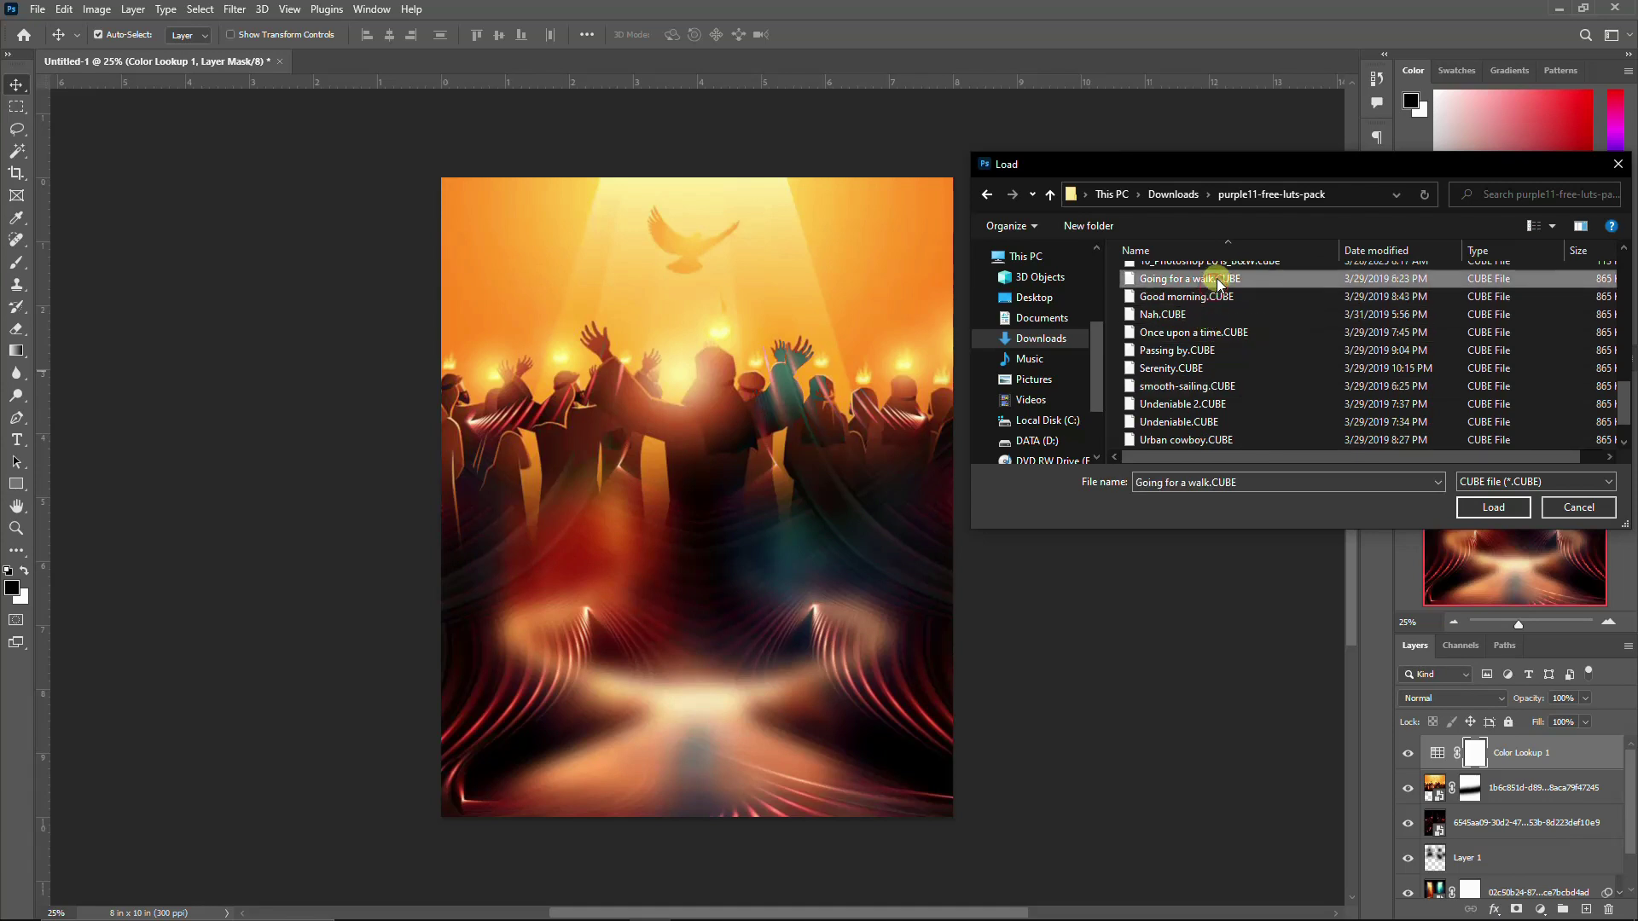
scroll(1212, 286, up, 1)
click(1506, 506)
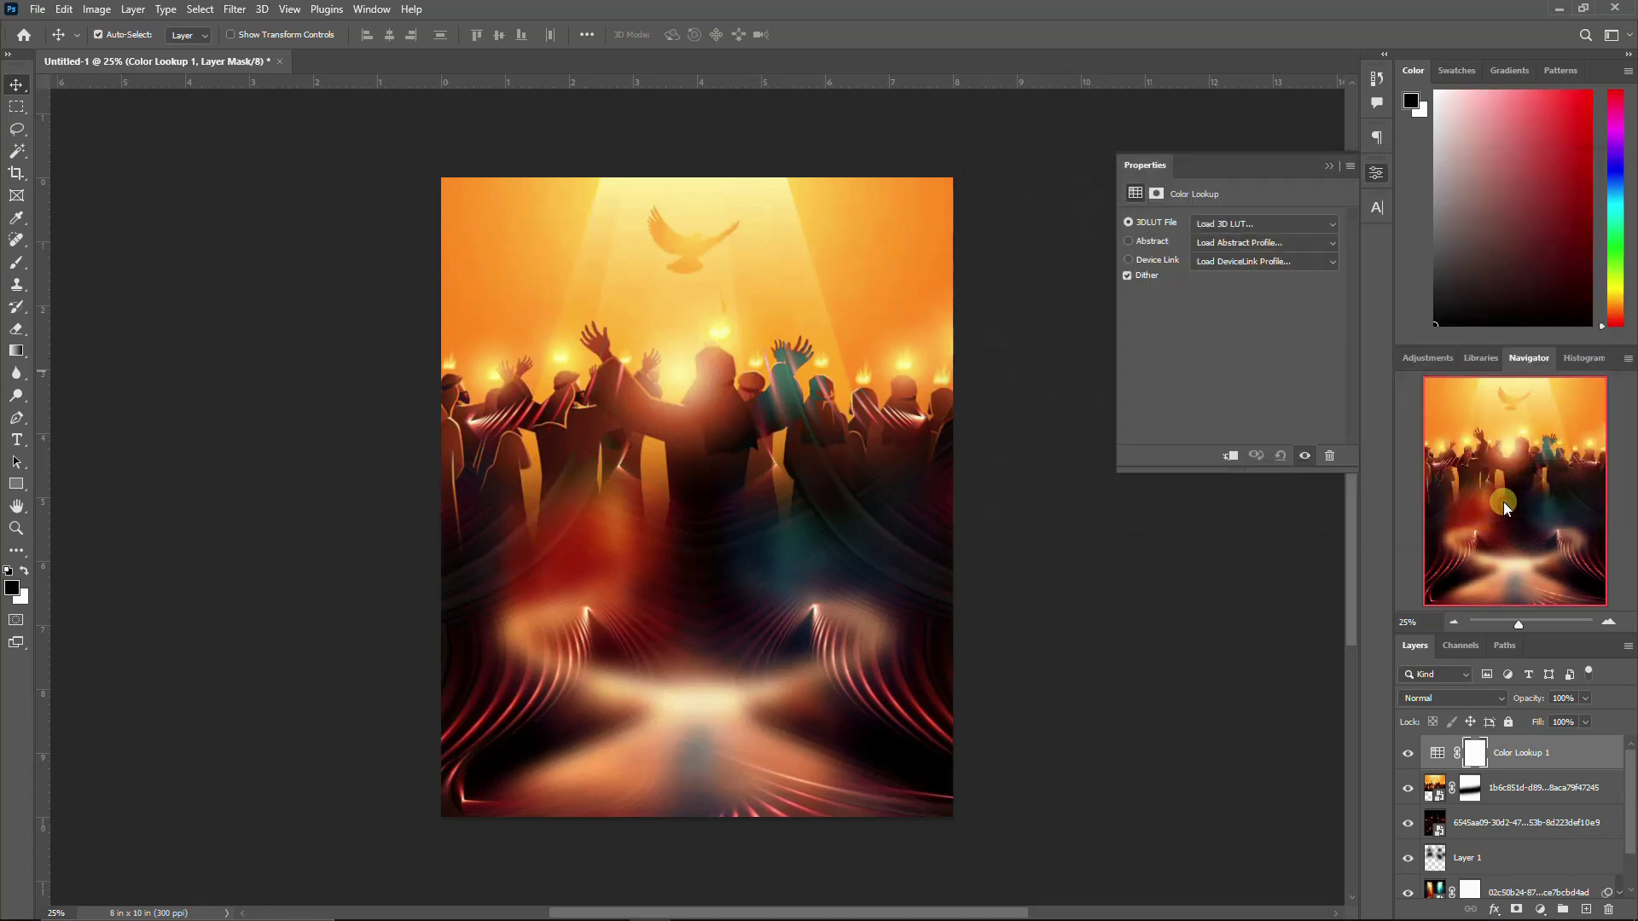
click(1374, 174)
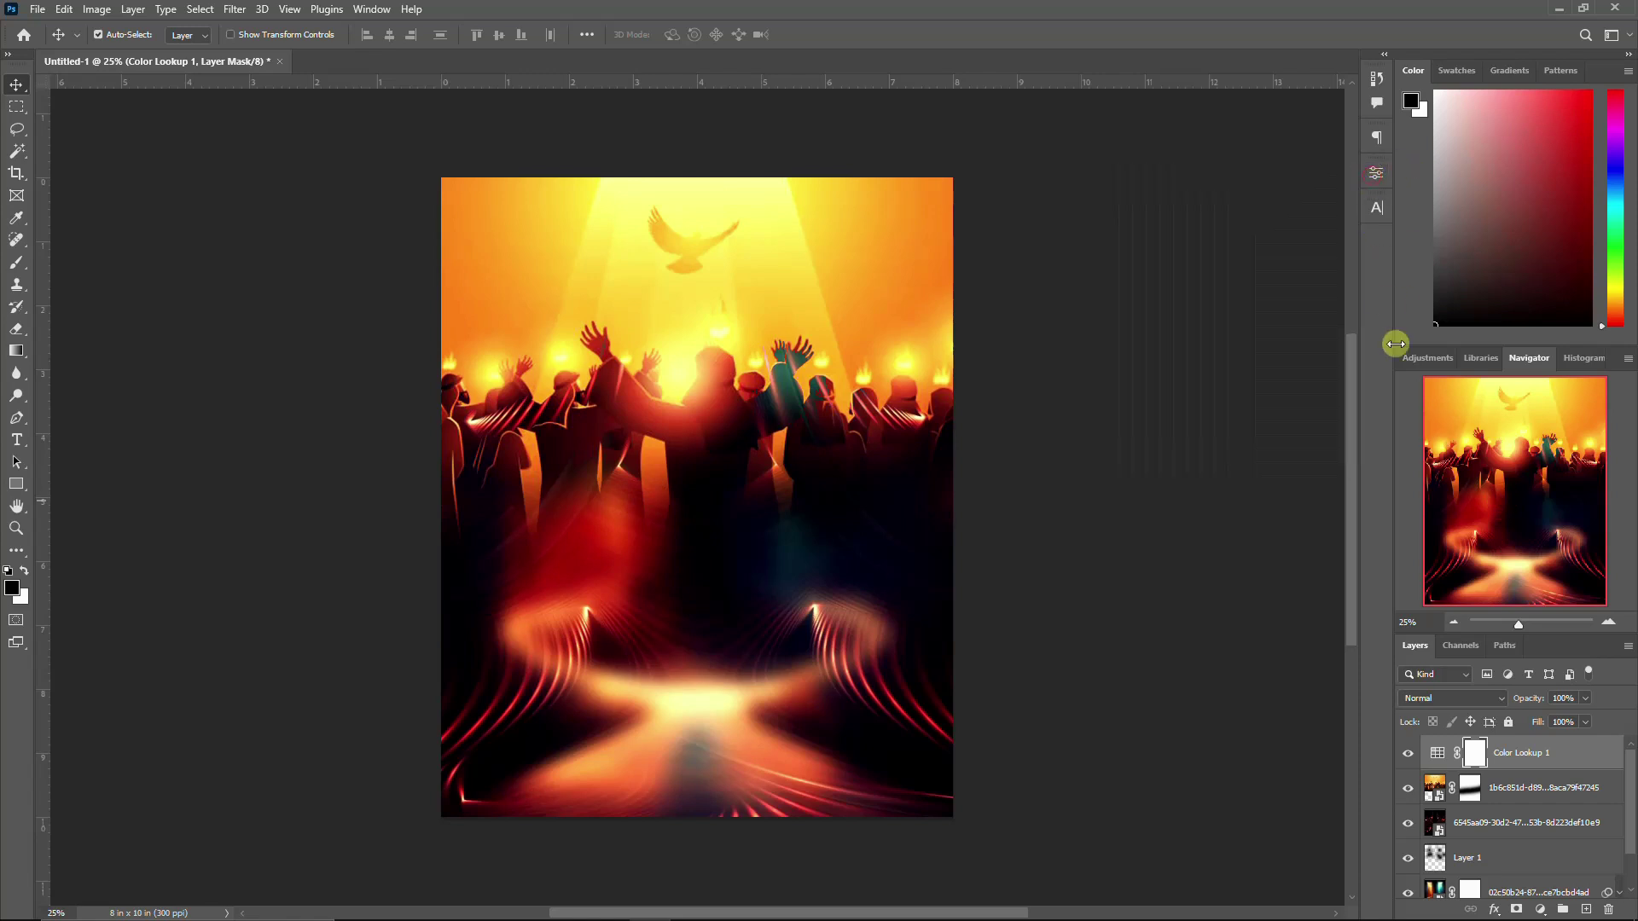
Step: Unlock the Background layer and gather all layers into a group named BACKGROUND
scroll(1502, 794, down, 1)
click(1496, 874)
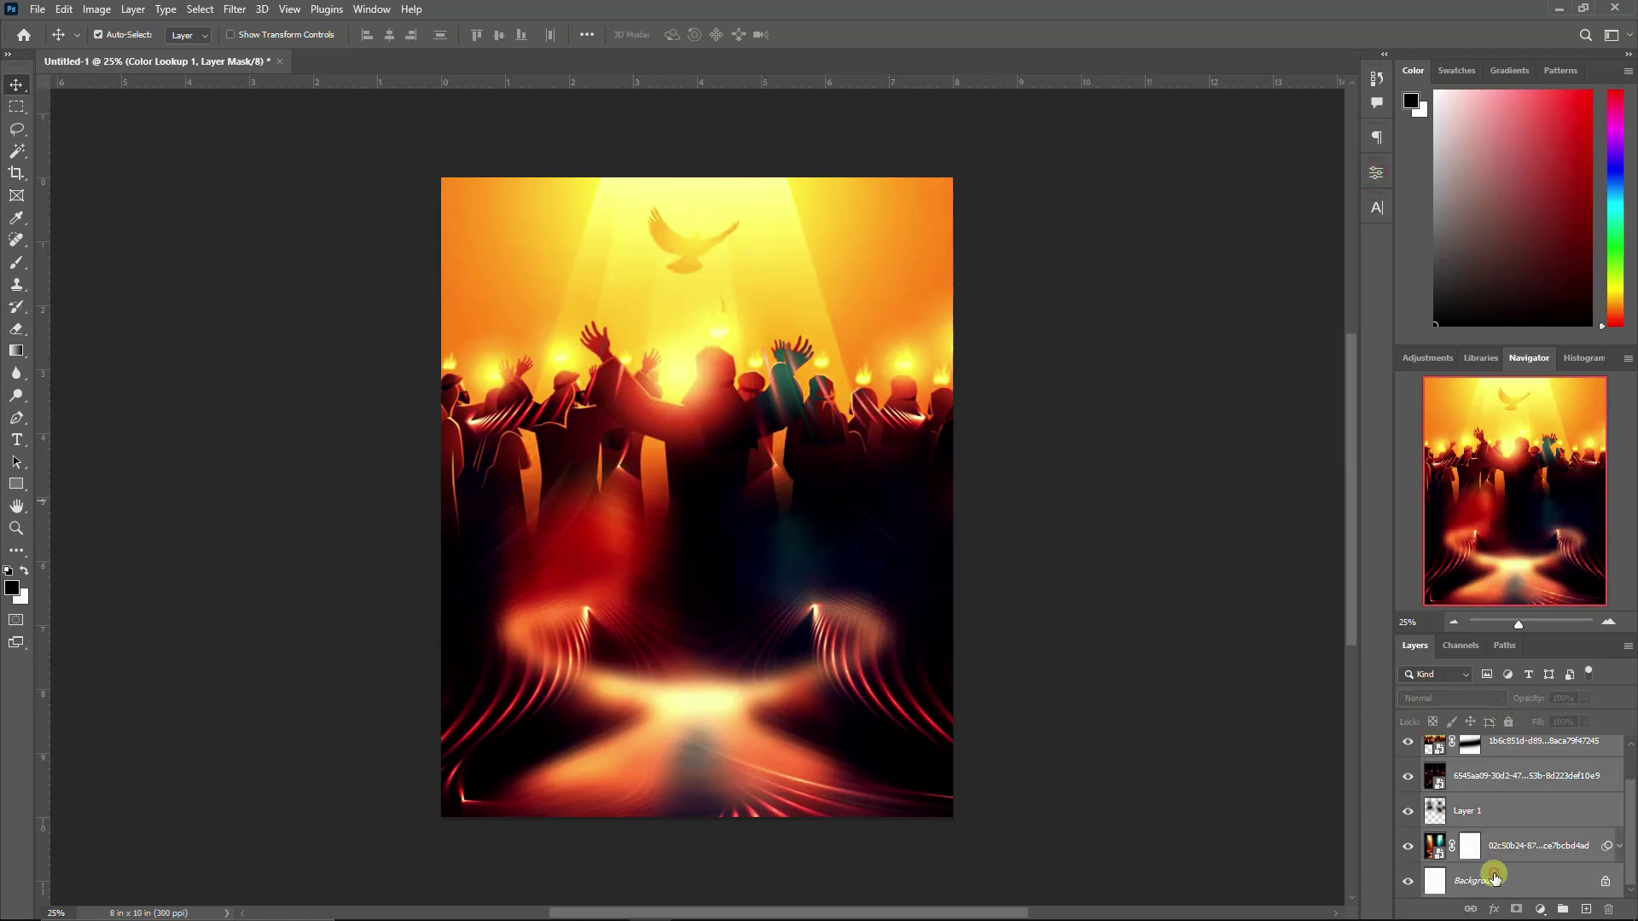
click(1601, 881)
scroll(1515, 835, up, 1)
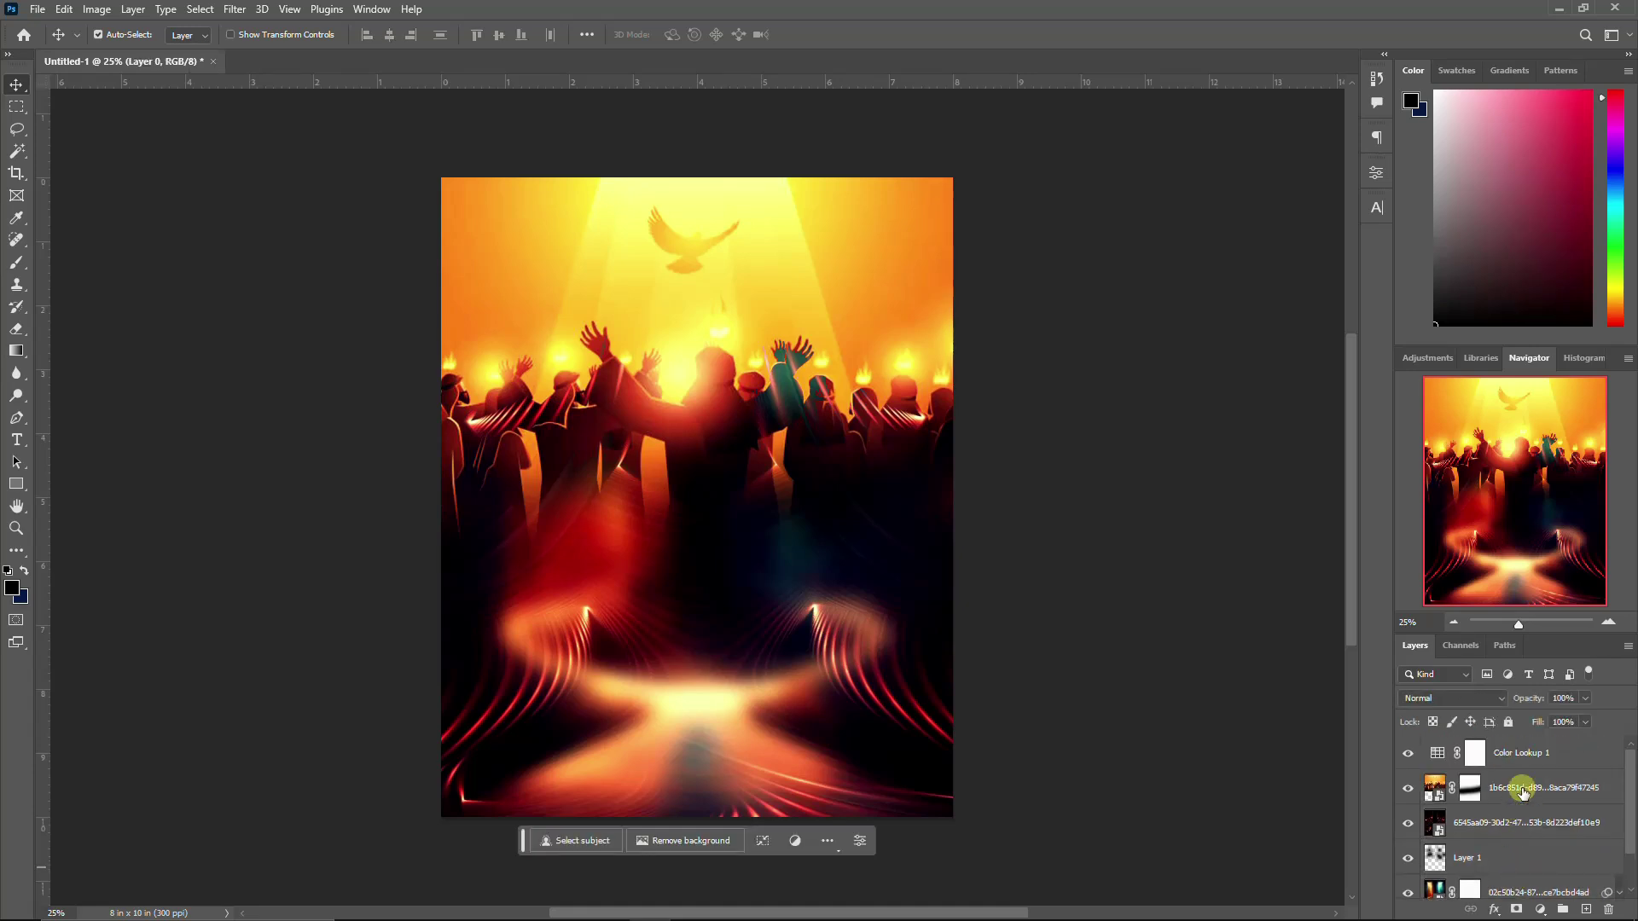
key(ctrl+alt+a)
key(ctrl+g)
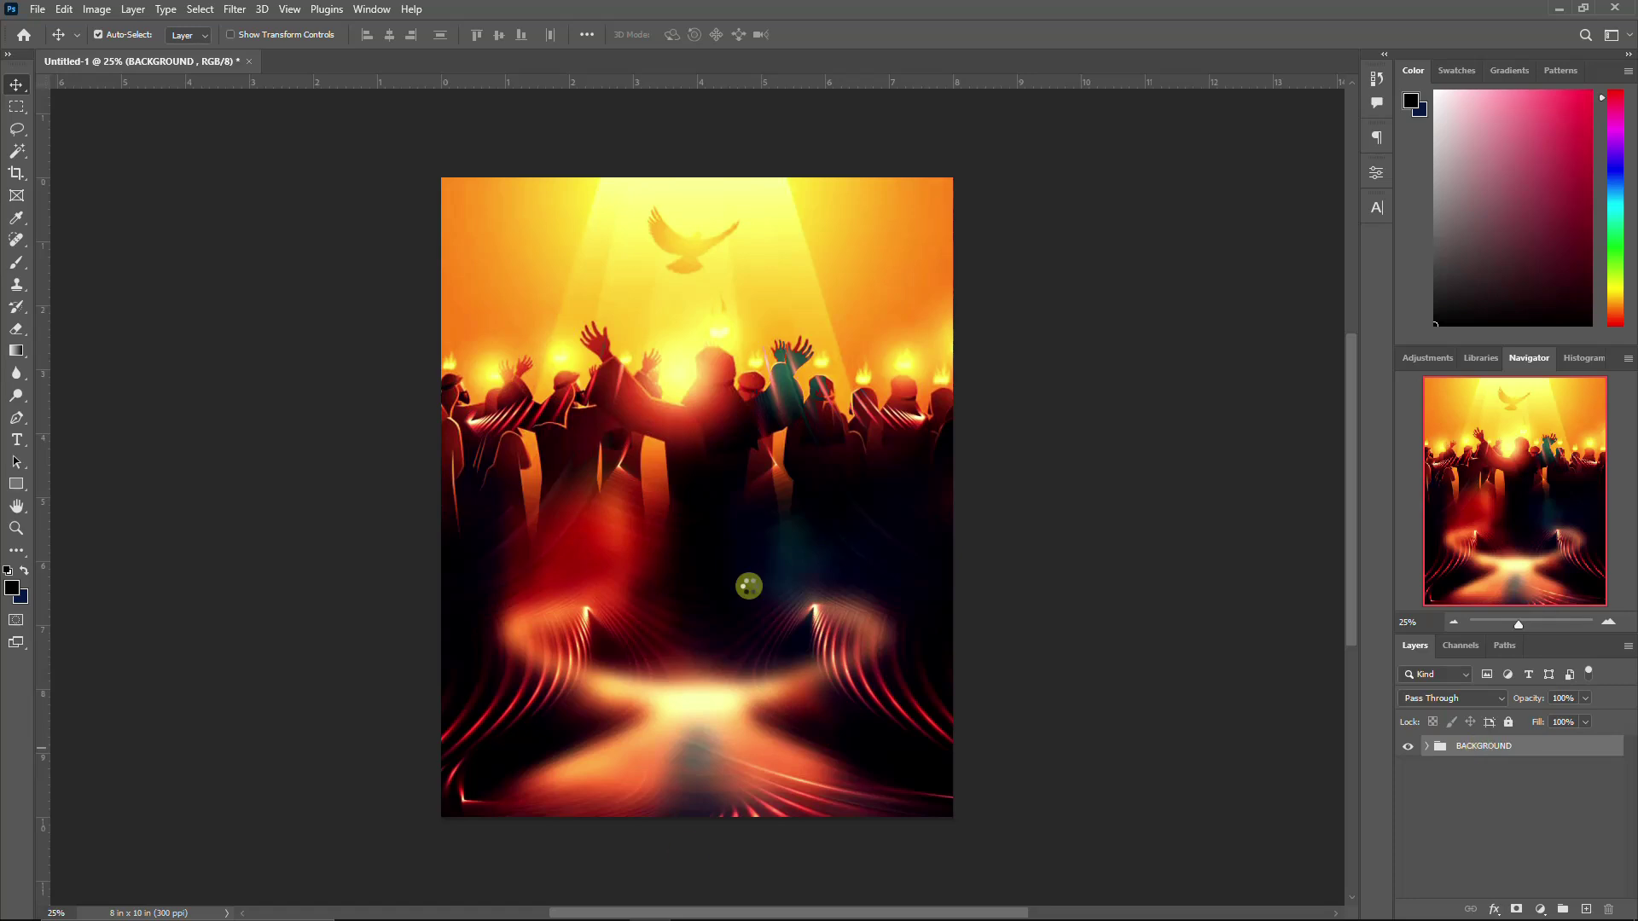
Step: Add the FACEBOOK copy logo centred horizontally near the top of the flyer and put it in a collapsed group named LOGO
key(ctrl+minus)
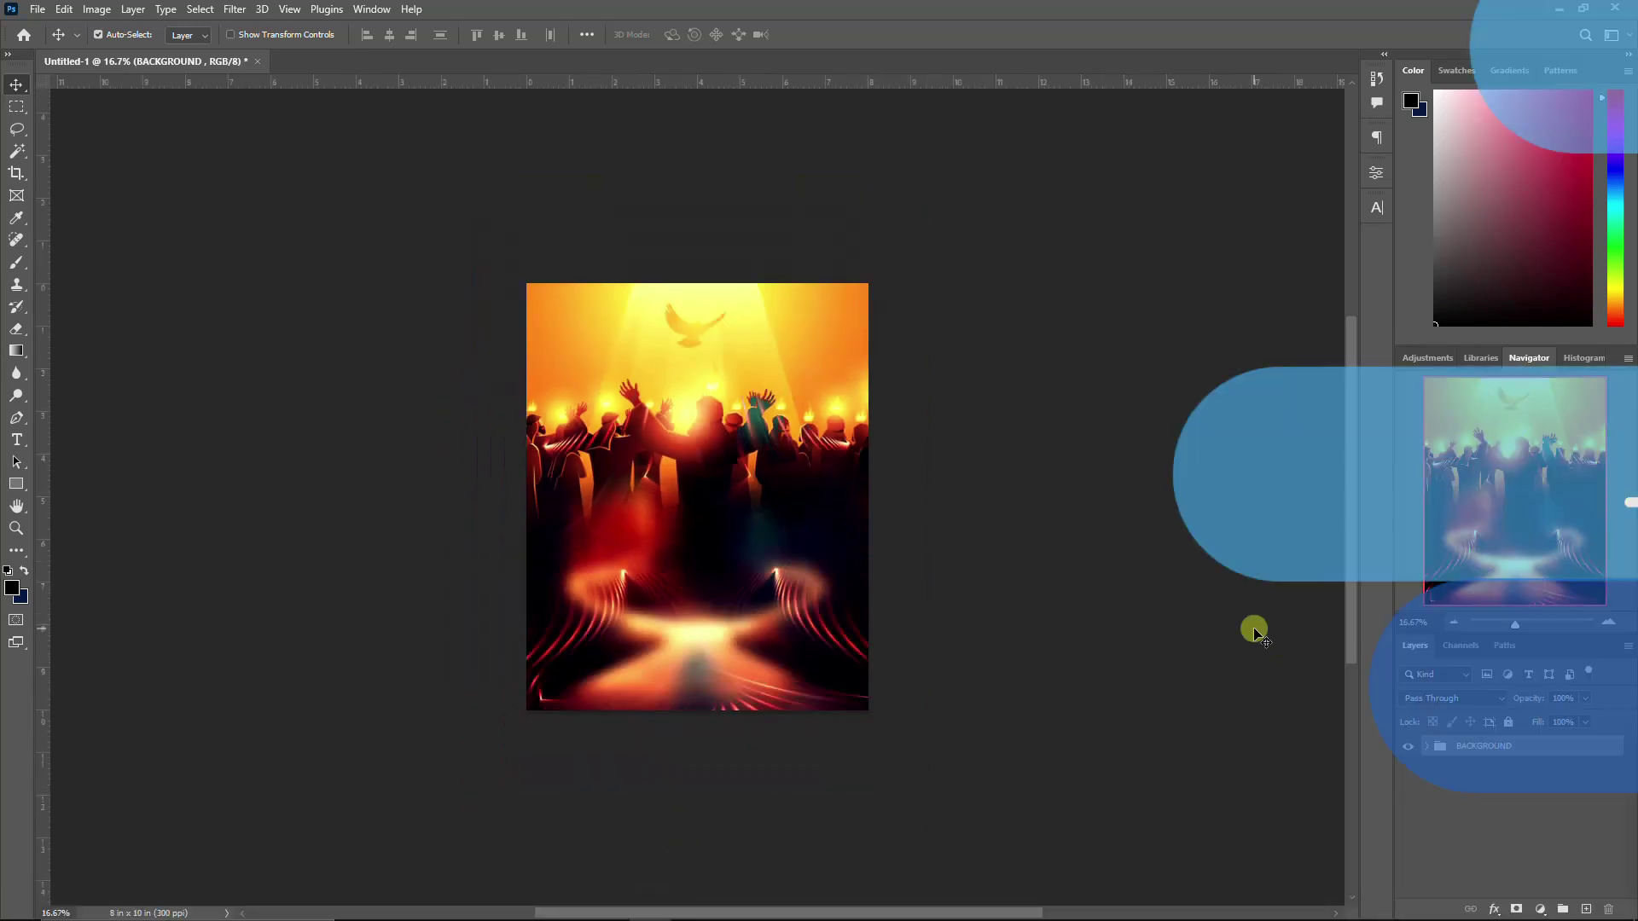
key(ctrl+v)
drag(695, 489, 691, 299)
key(ctrl+a)
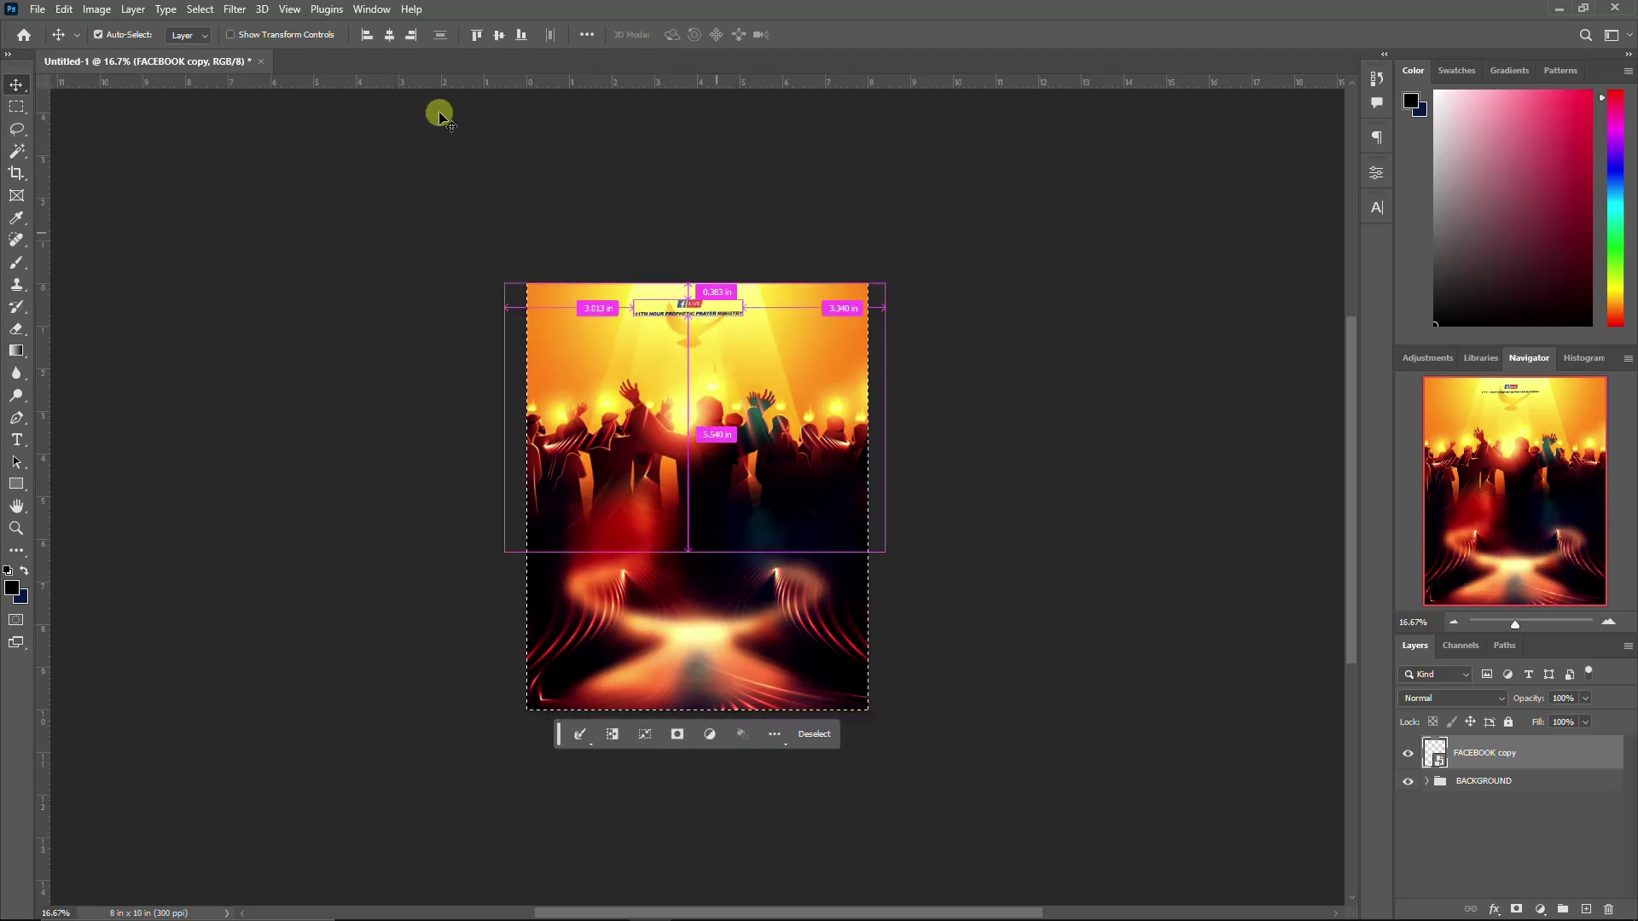
click(390, 34)
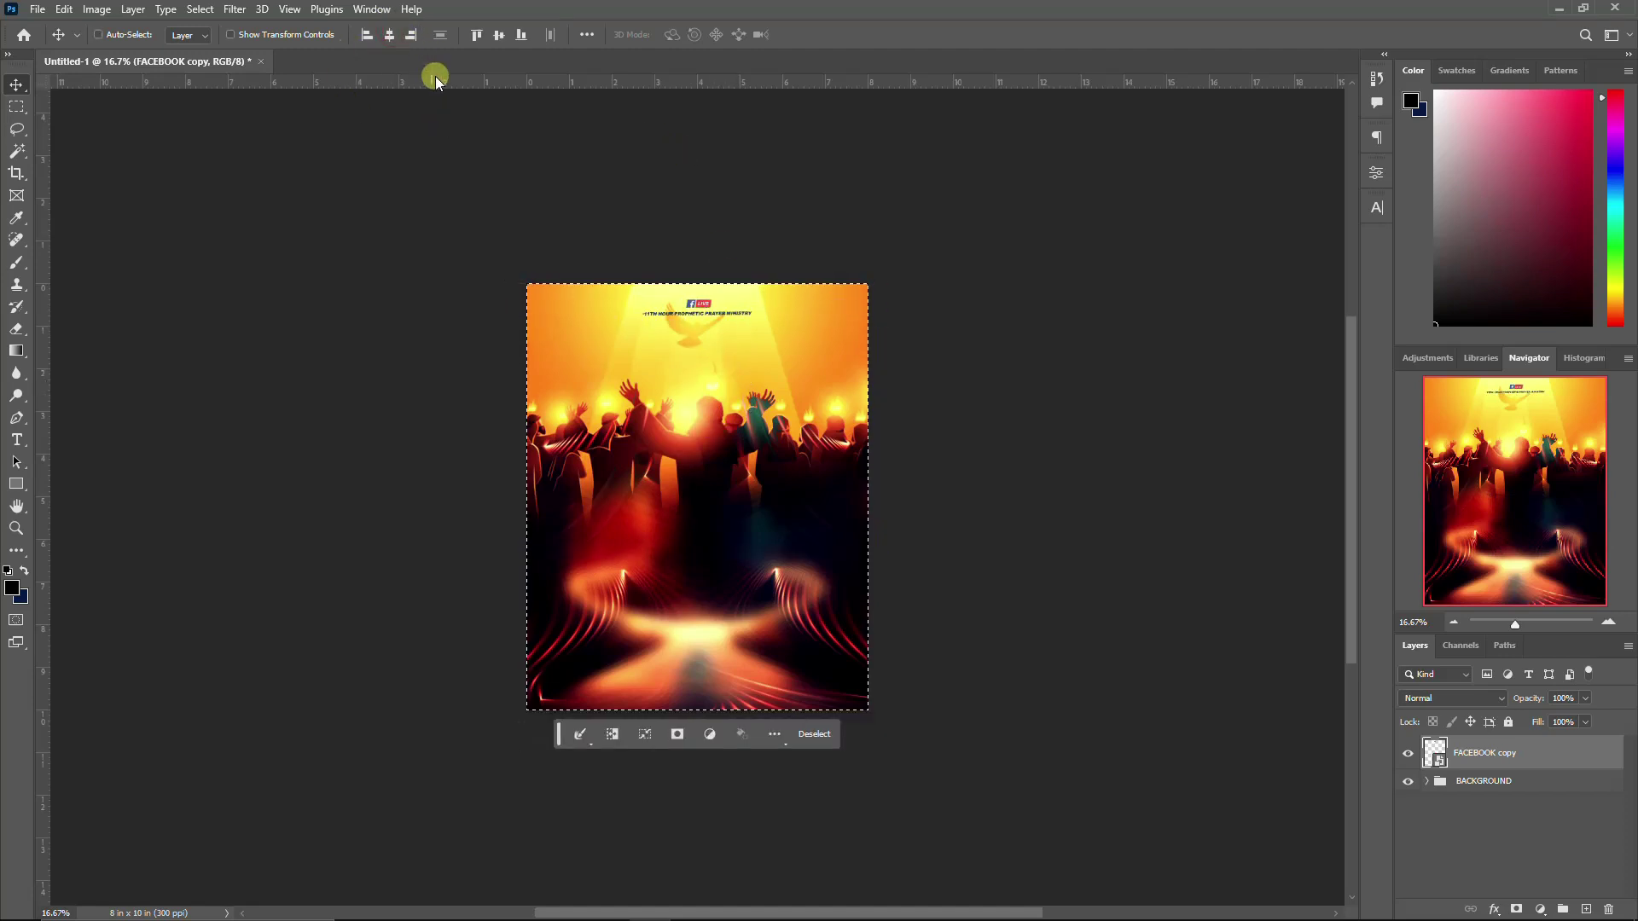
key(ctrl+d)
key(ctrl+g)
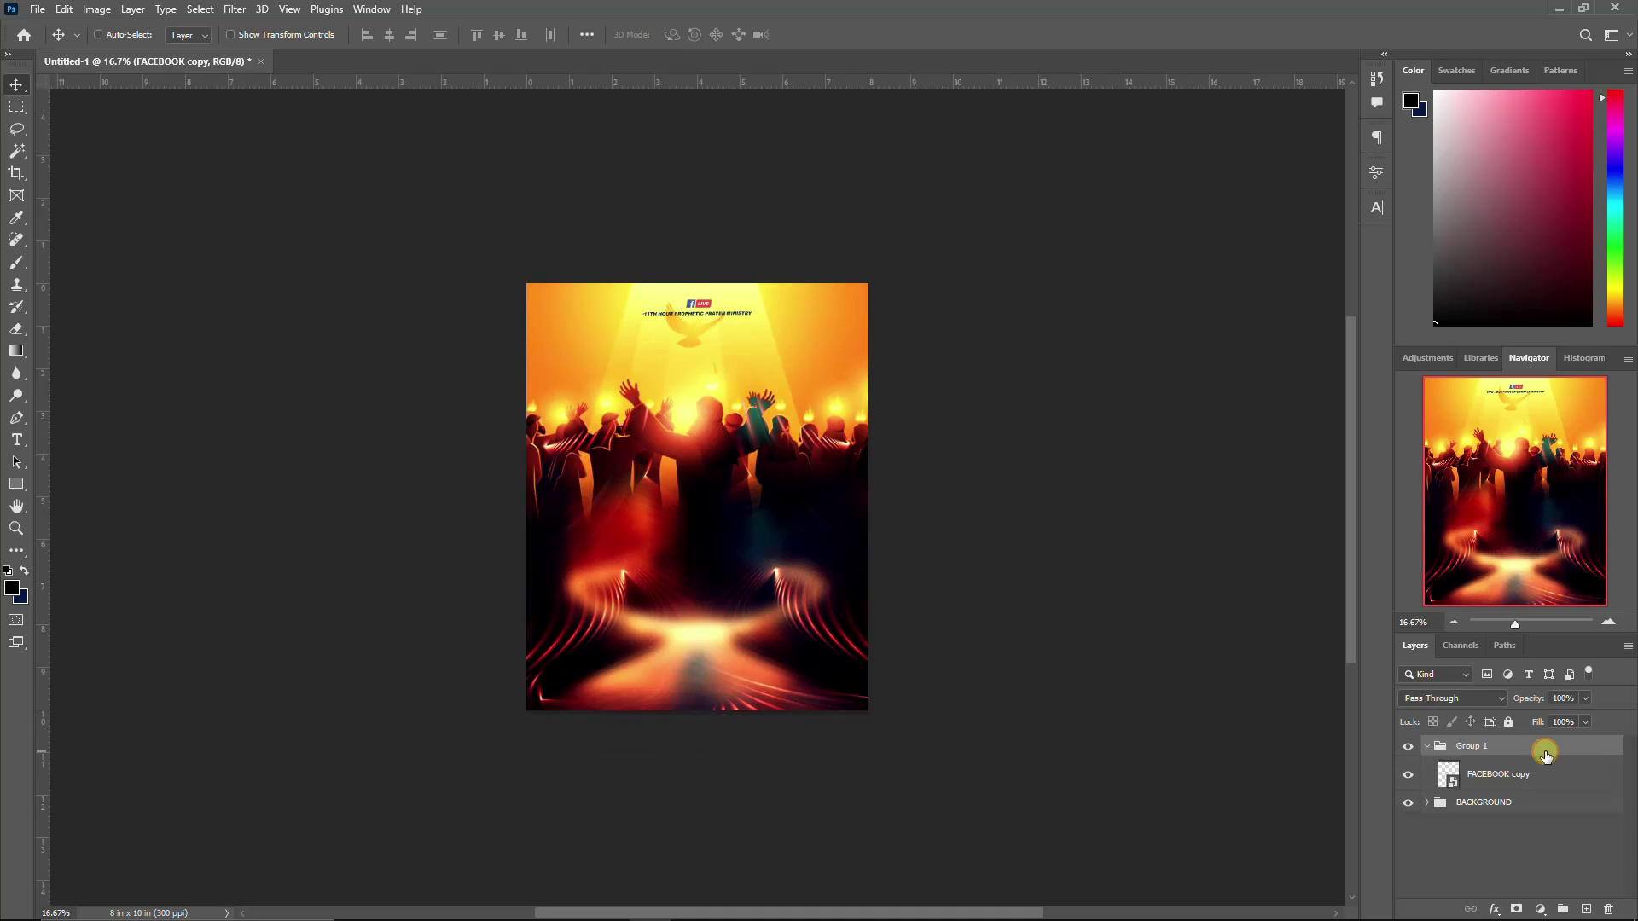
click(1428, 748)
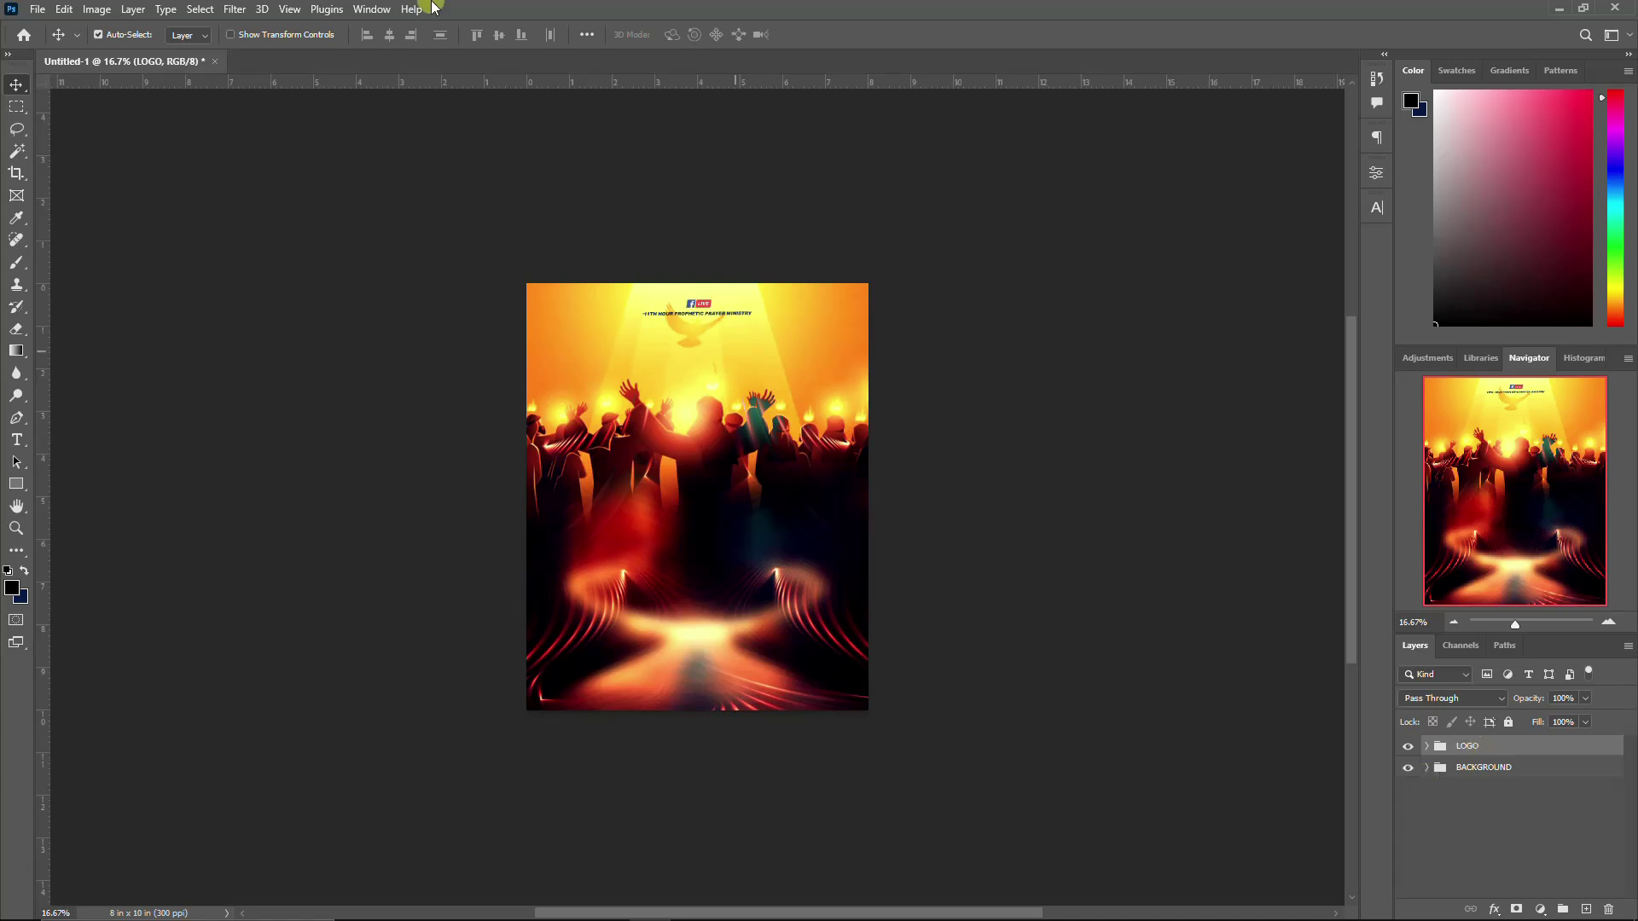
Step: Add a guide layout with six columns, four rows and margins on all sides of the flyer
click(291, 10)
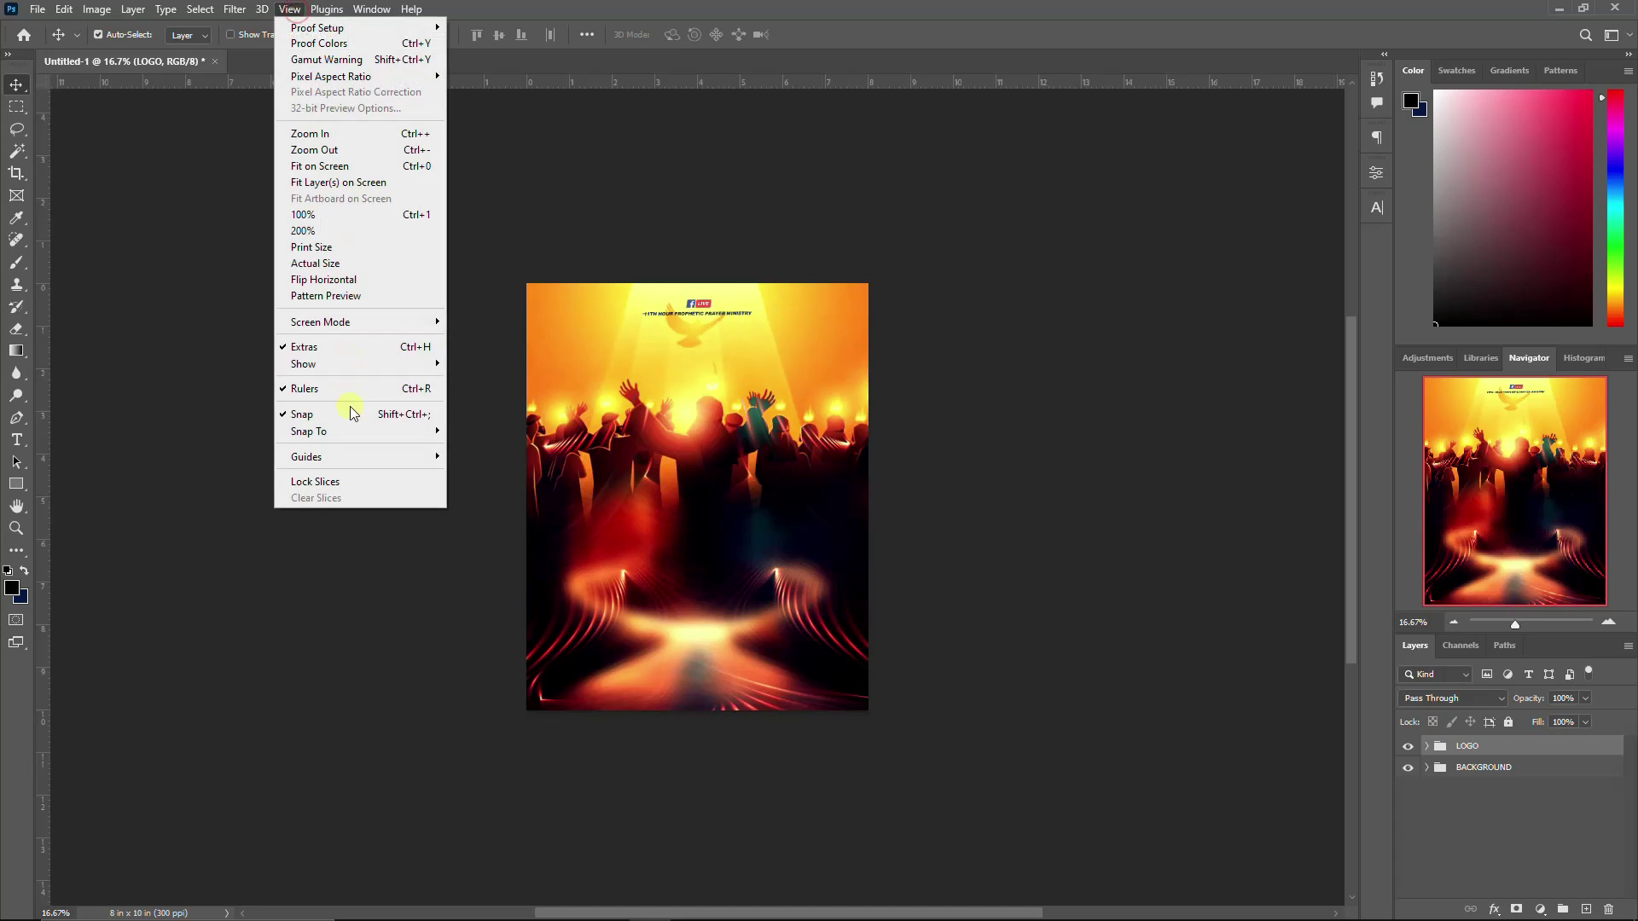
click(346, 450)
click(478, 569)
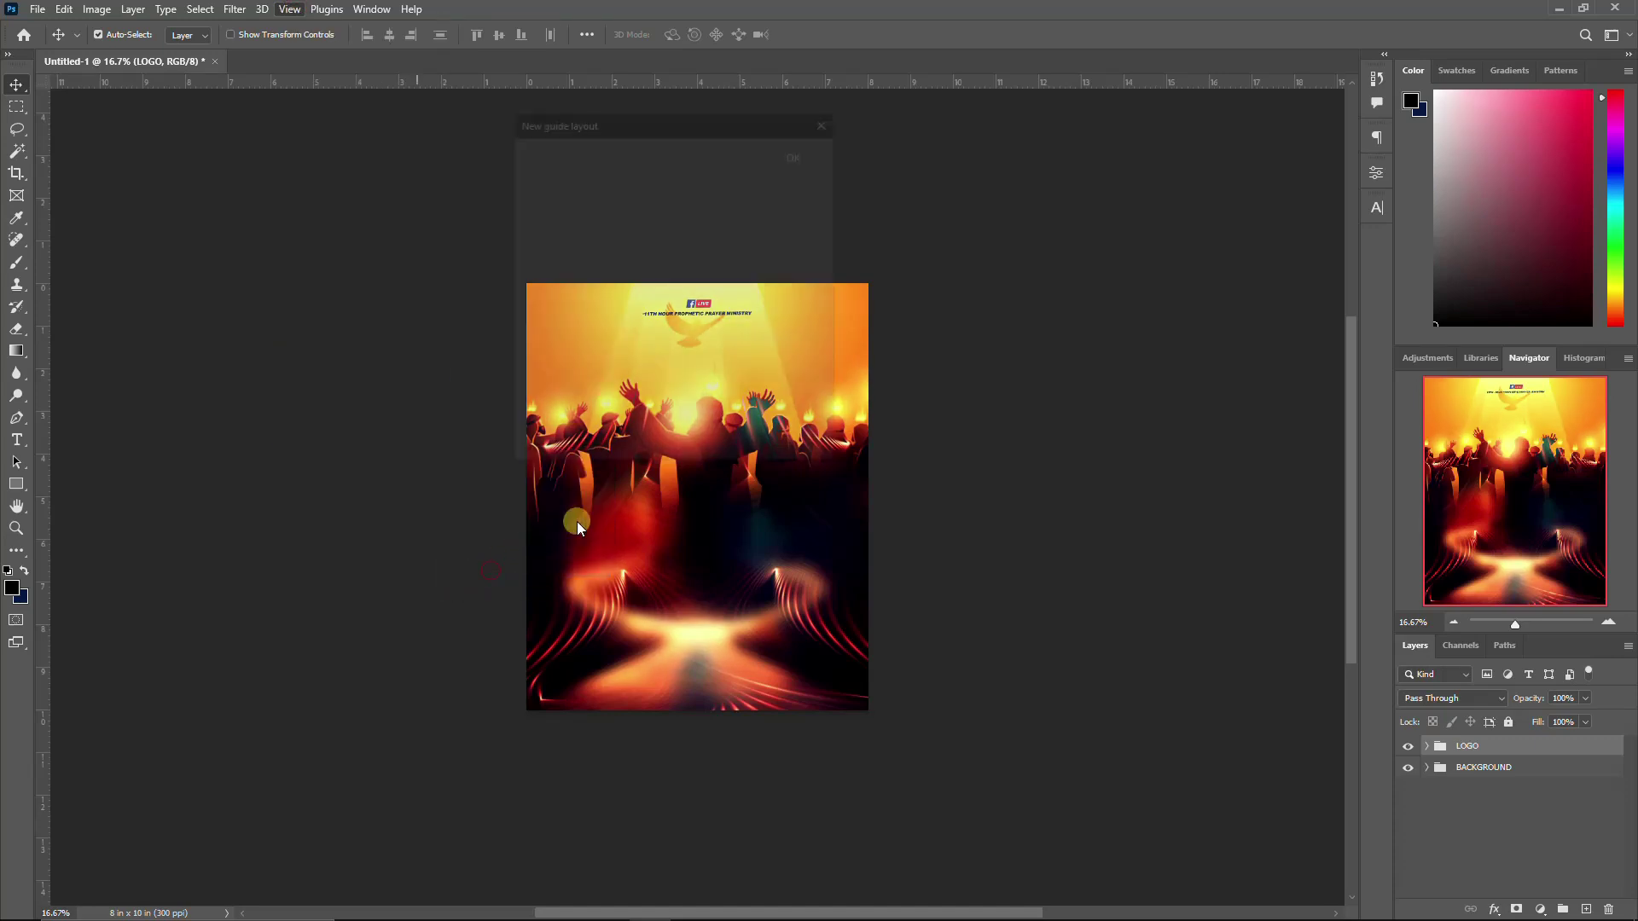
click(800, 154)
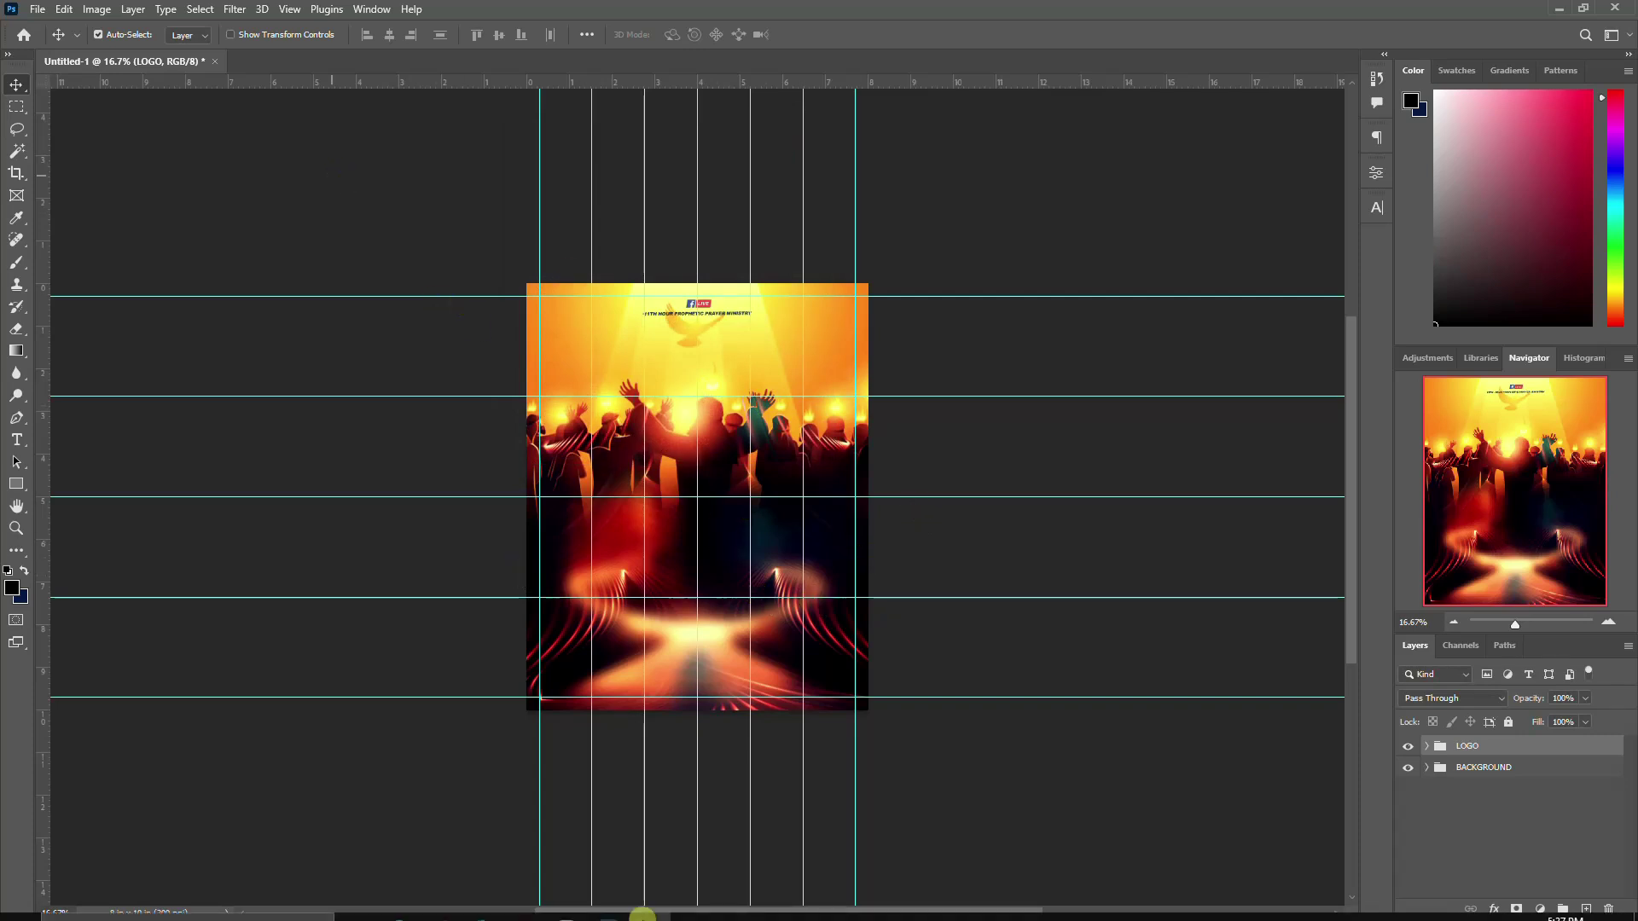
Step: Place the 3D TEXT image with the gold THRONE ROOM title from the flyer's project folder onto the canvas
mouse_move(546, 905)
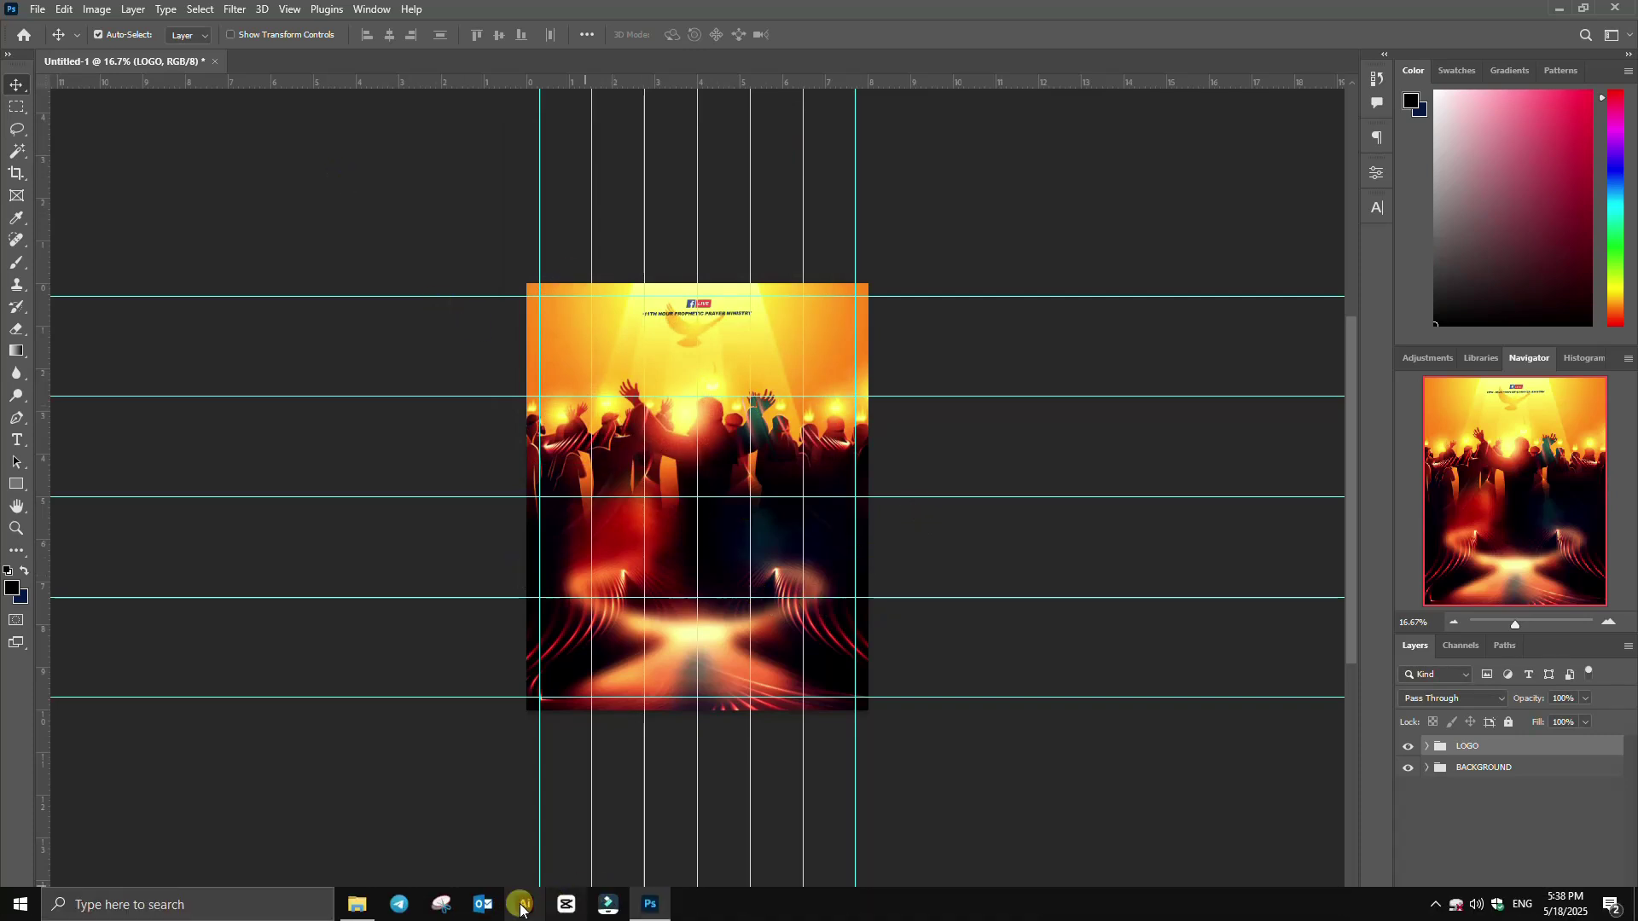
click(355, 905)
click(782, 252)
drag(801, 227, 731, 501)
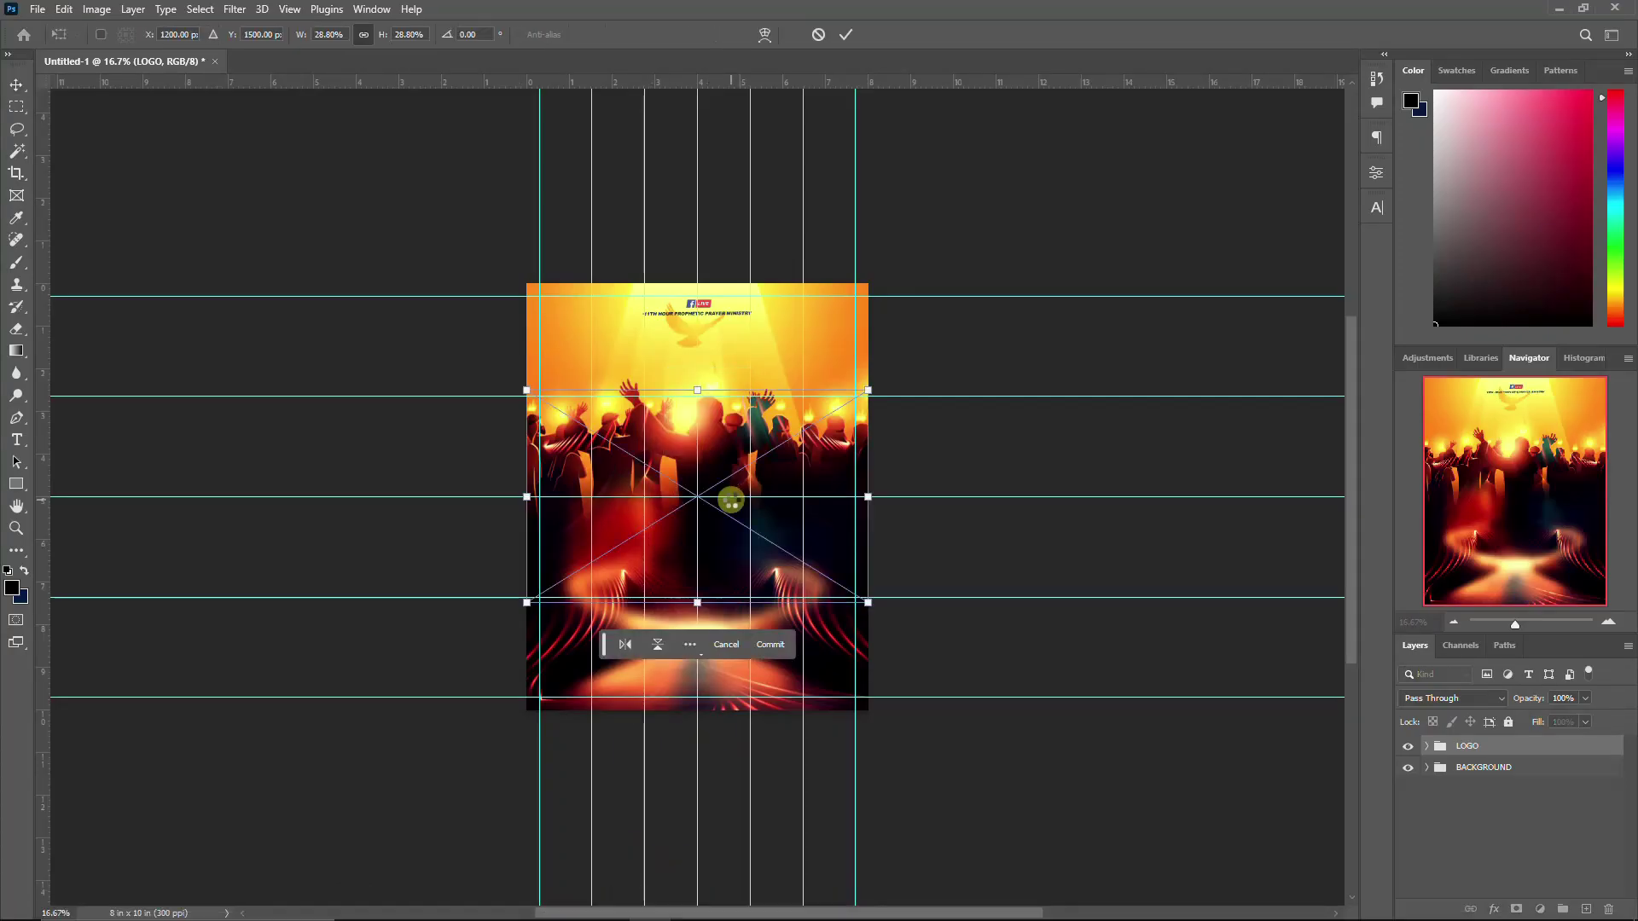
key(Return)
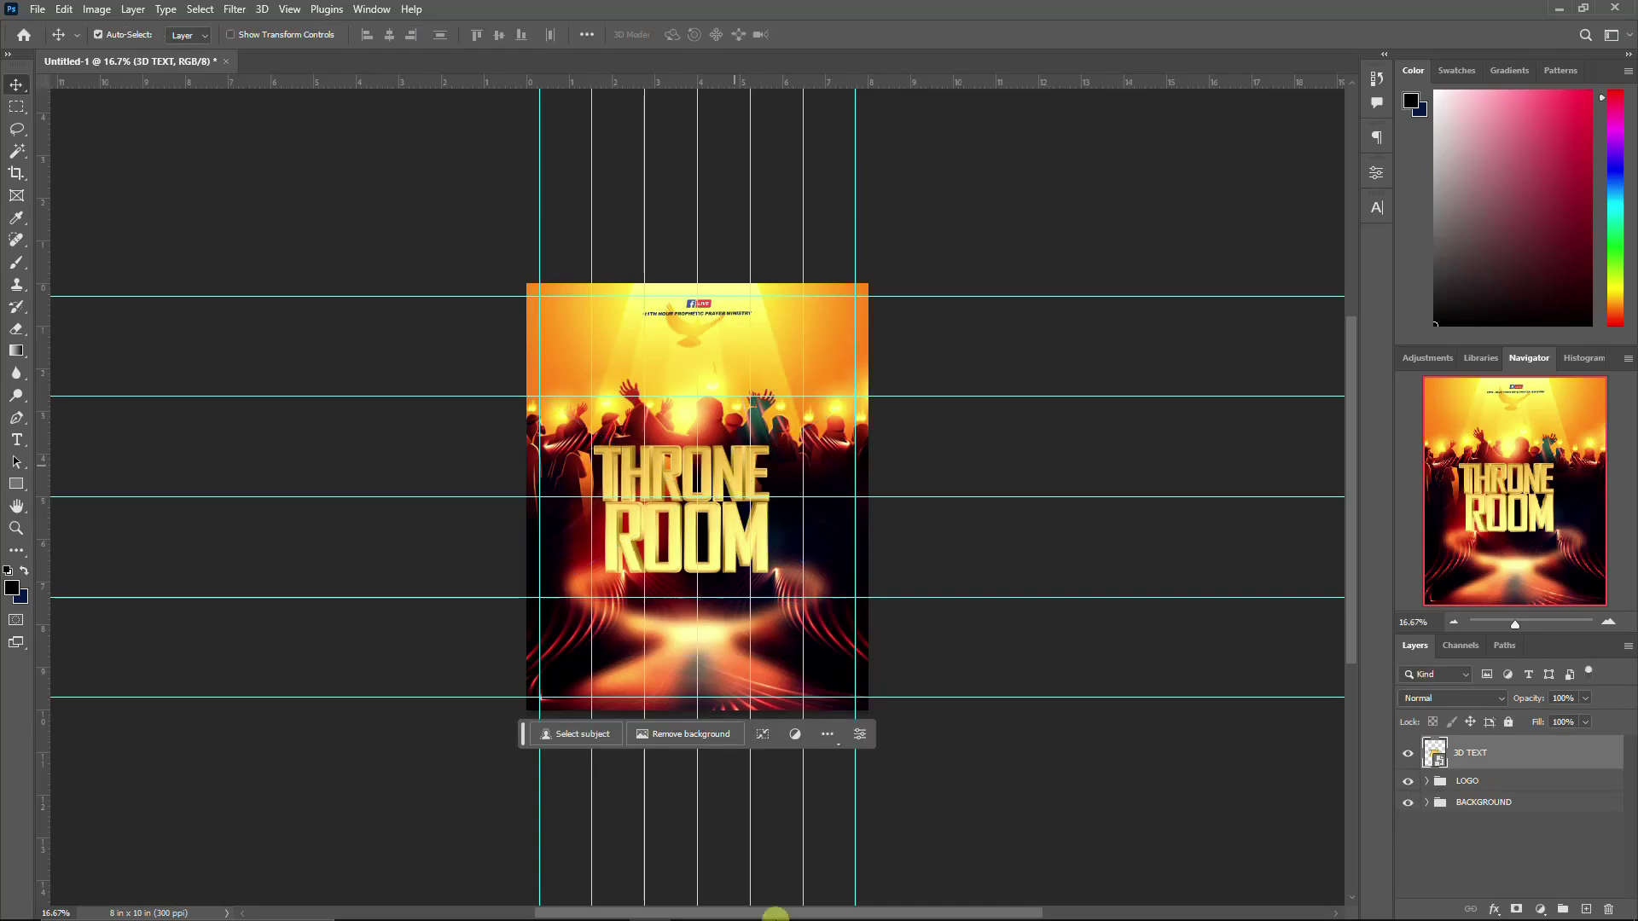
Step: Place the gold badge shield image above the title and rasterize its layer
click(358, 892)
click(1034, 435)
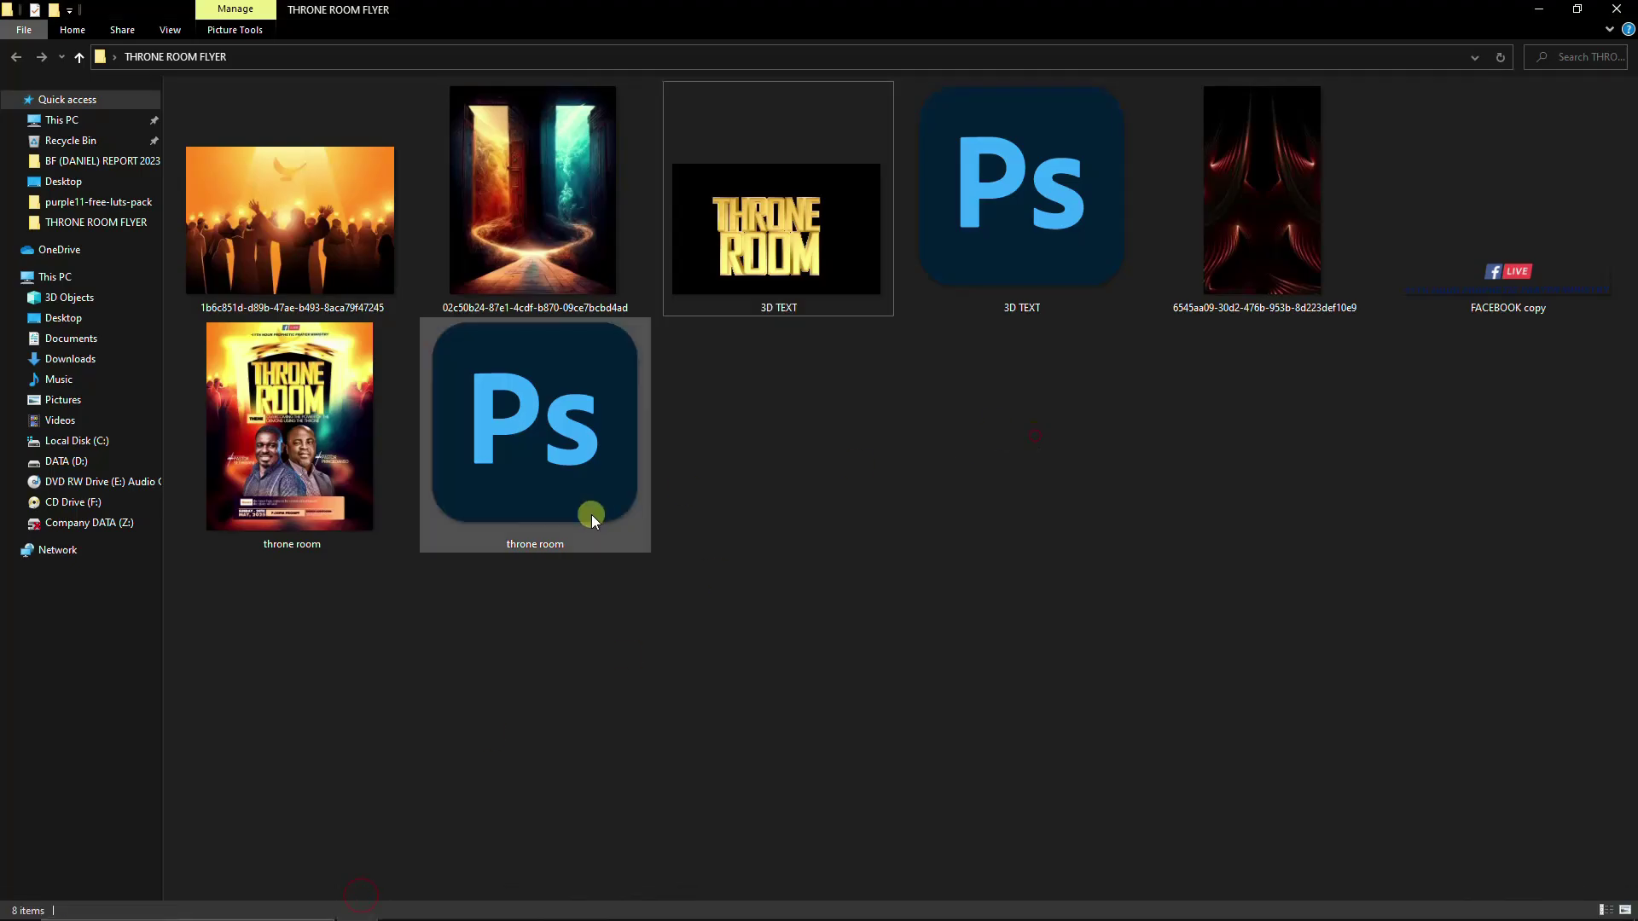
click(668, 901)
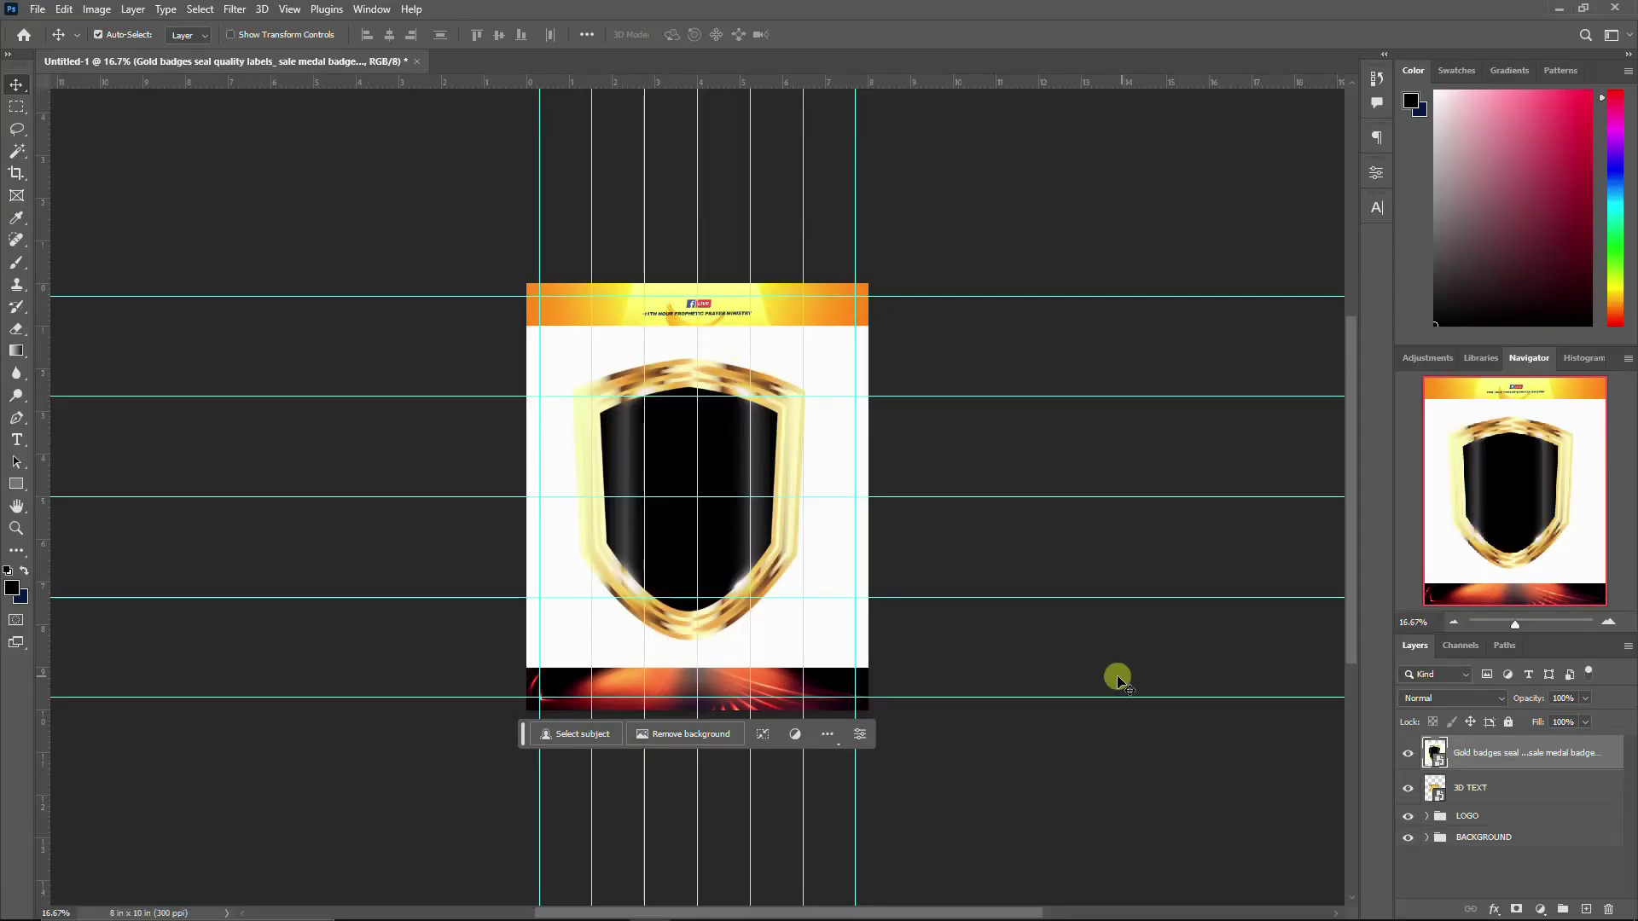
click(844, 555)
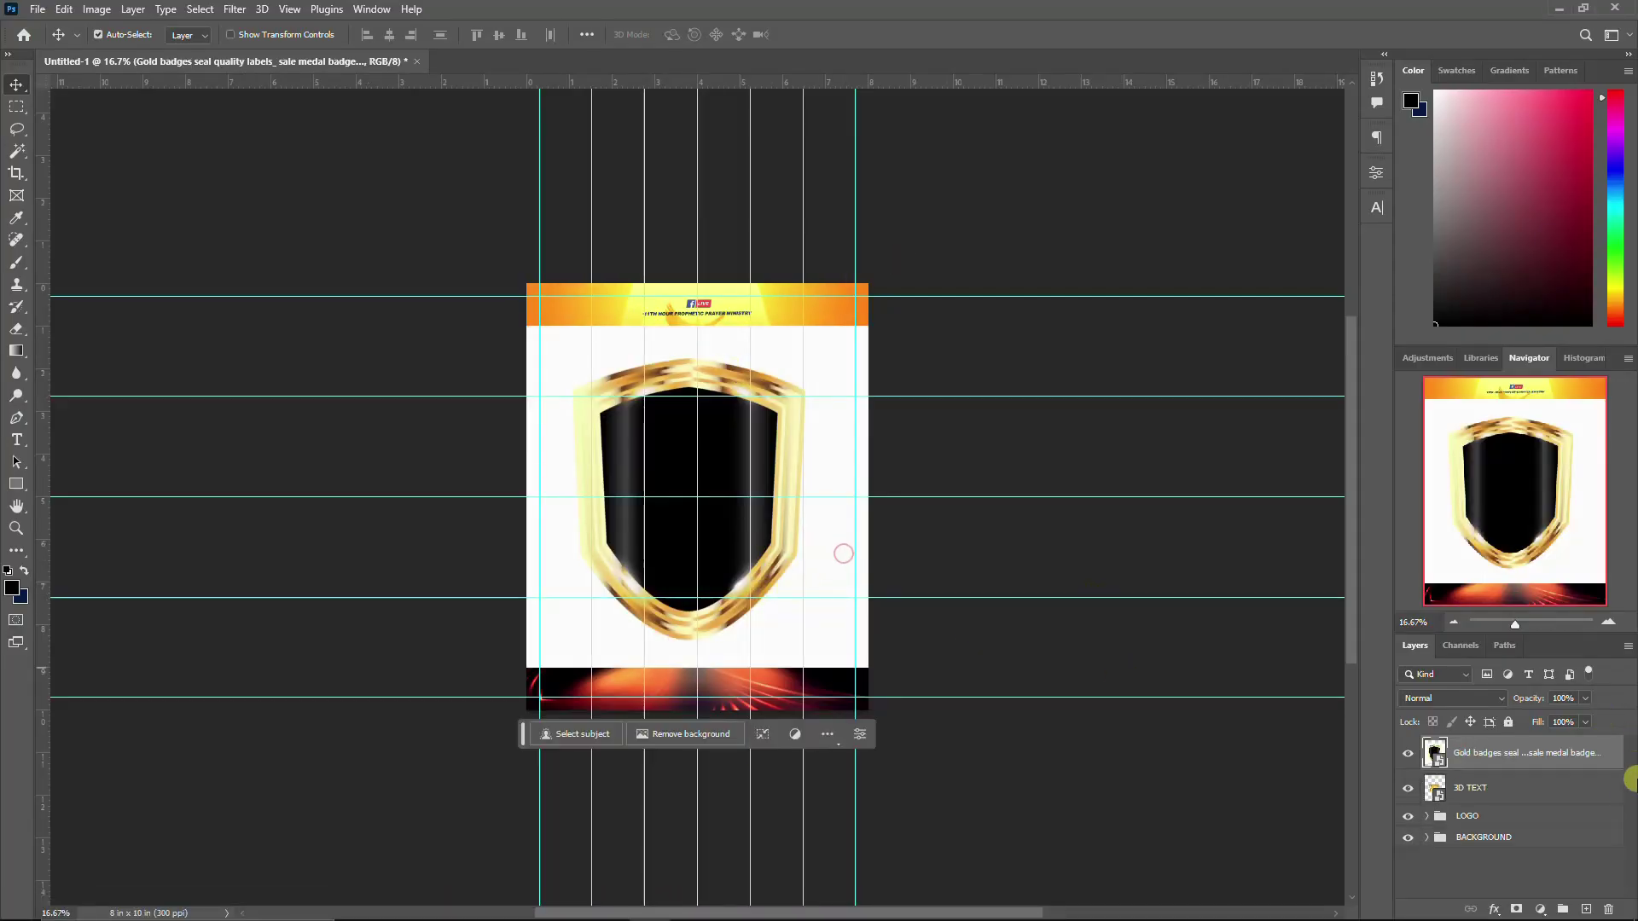
right_click(1553, 768)
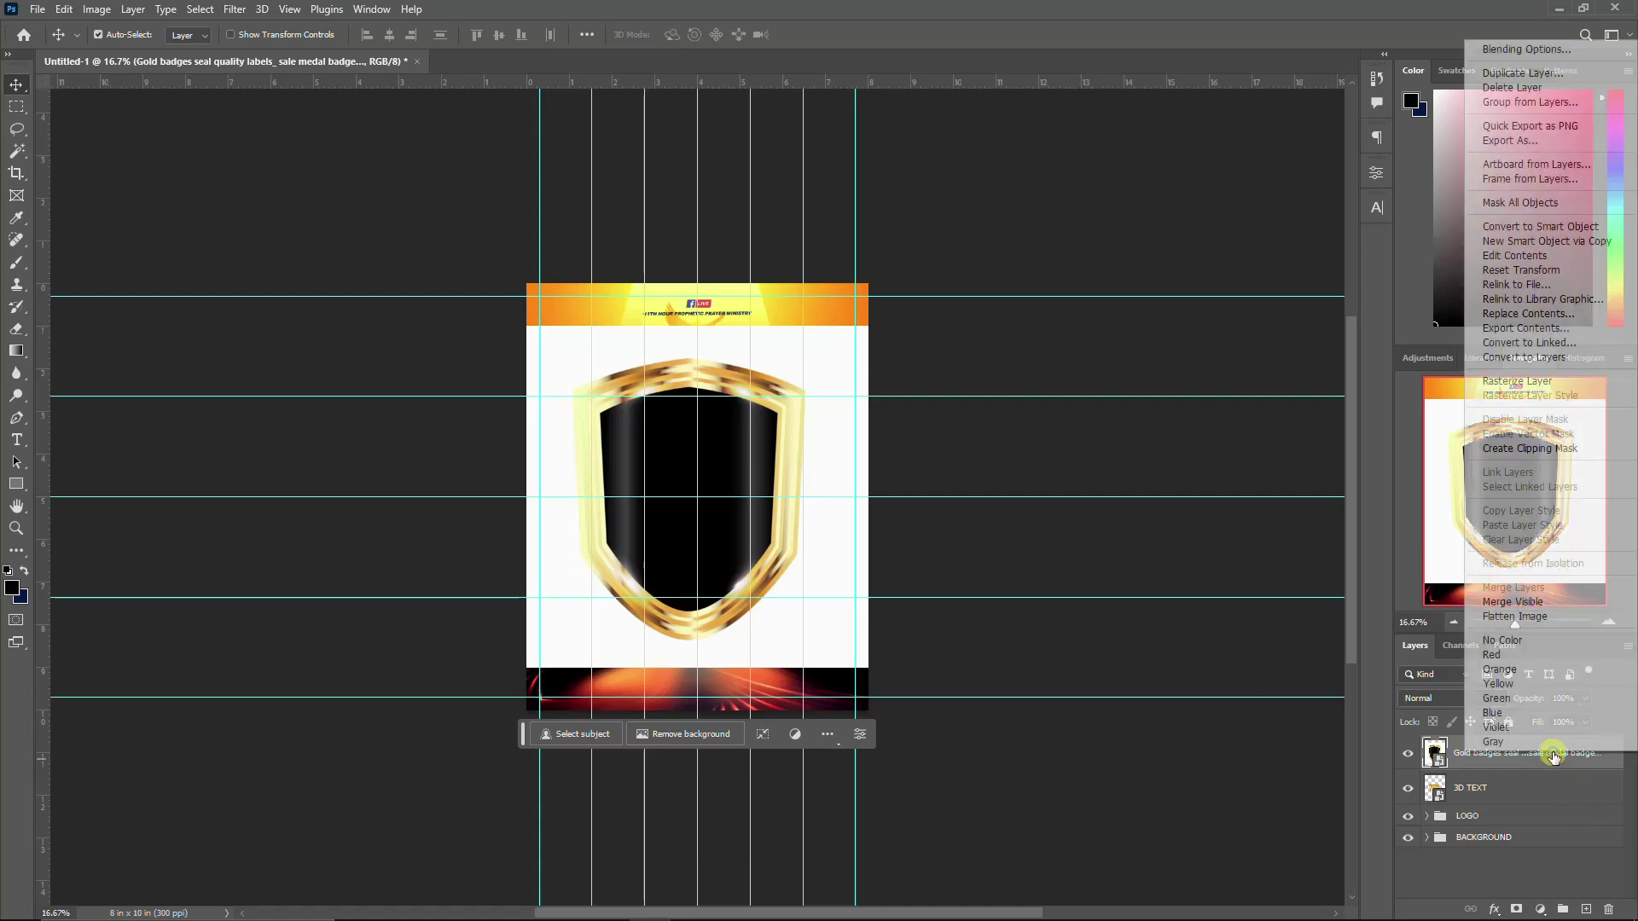
click(1492, 388)
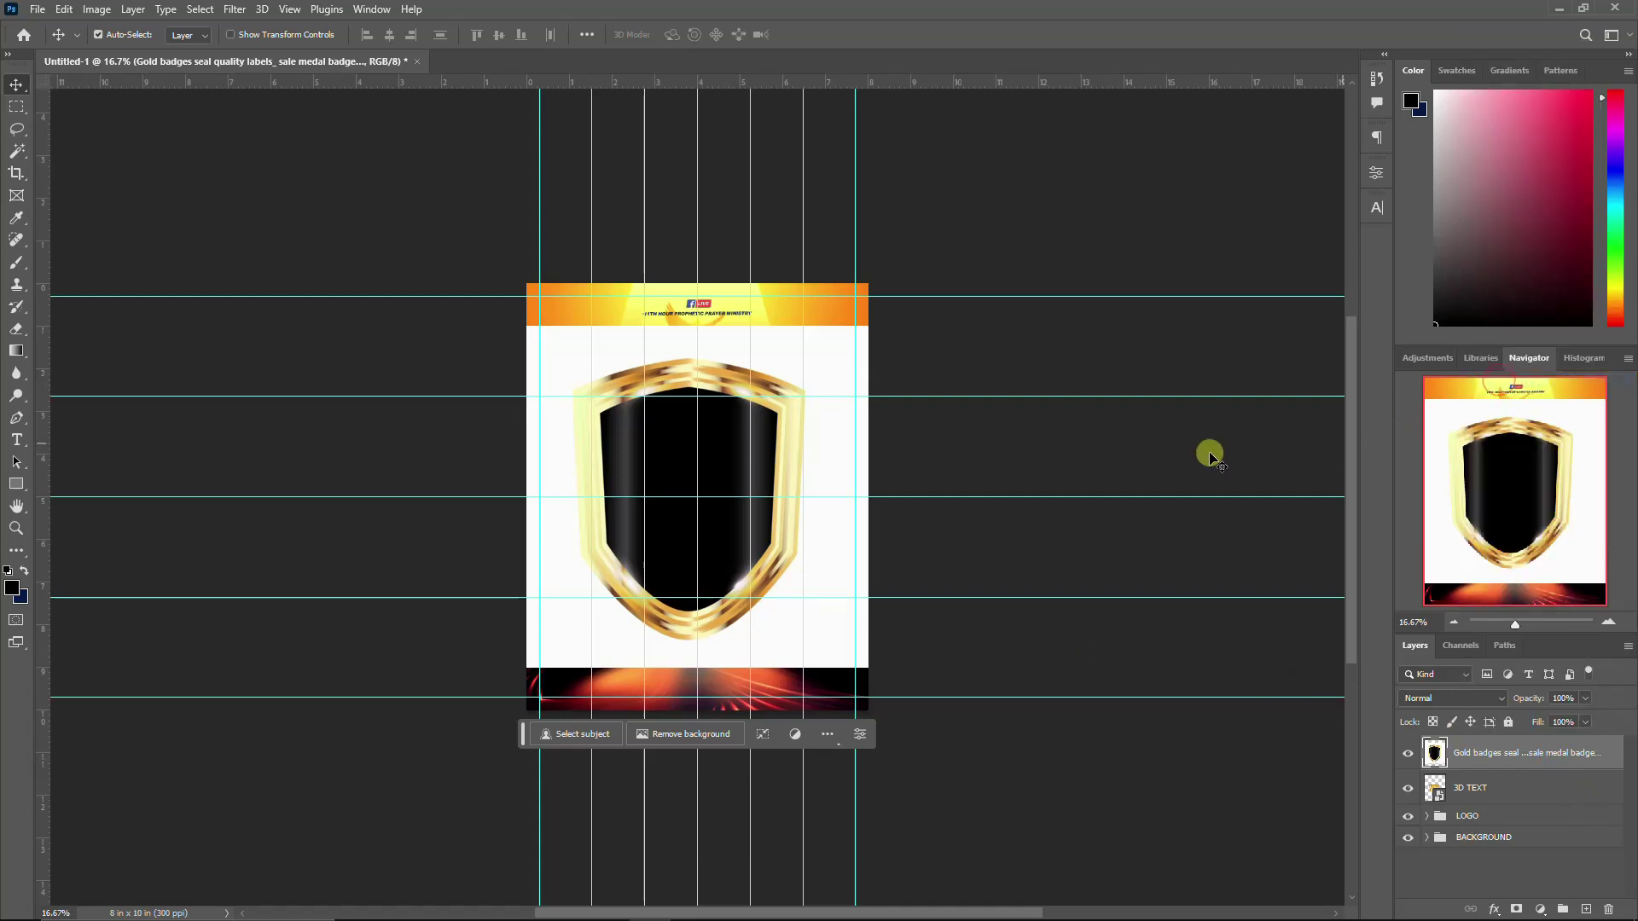
Step: Select the white background around the shield with the Magic Wand and delete it
key(w)
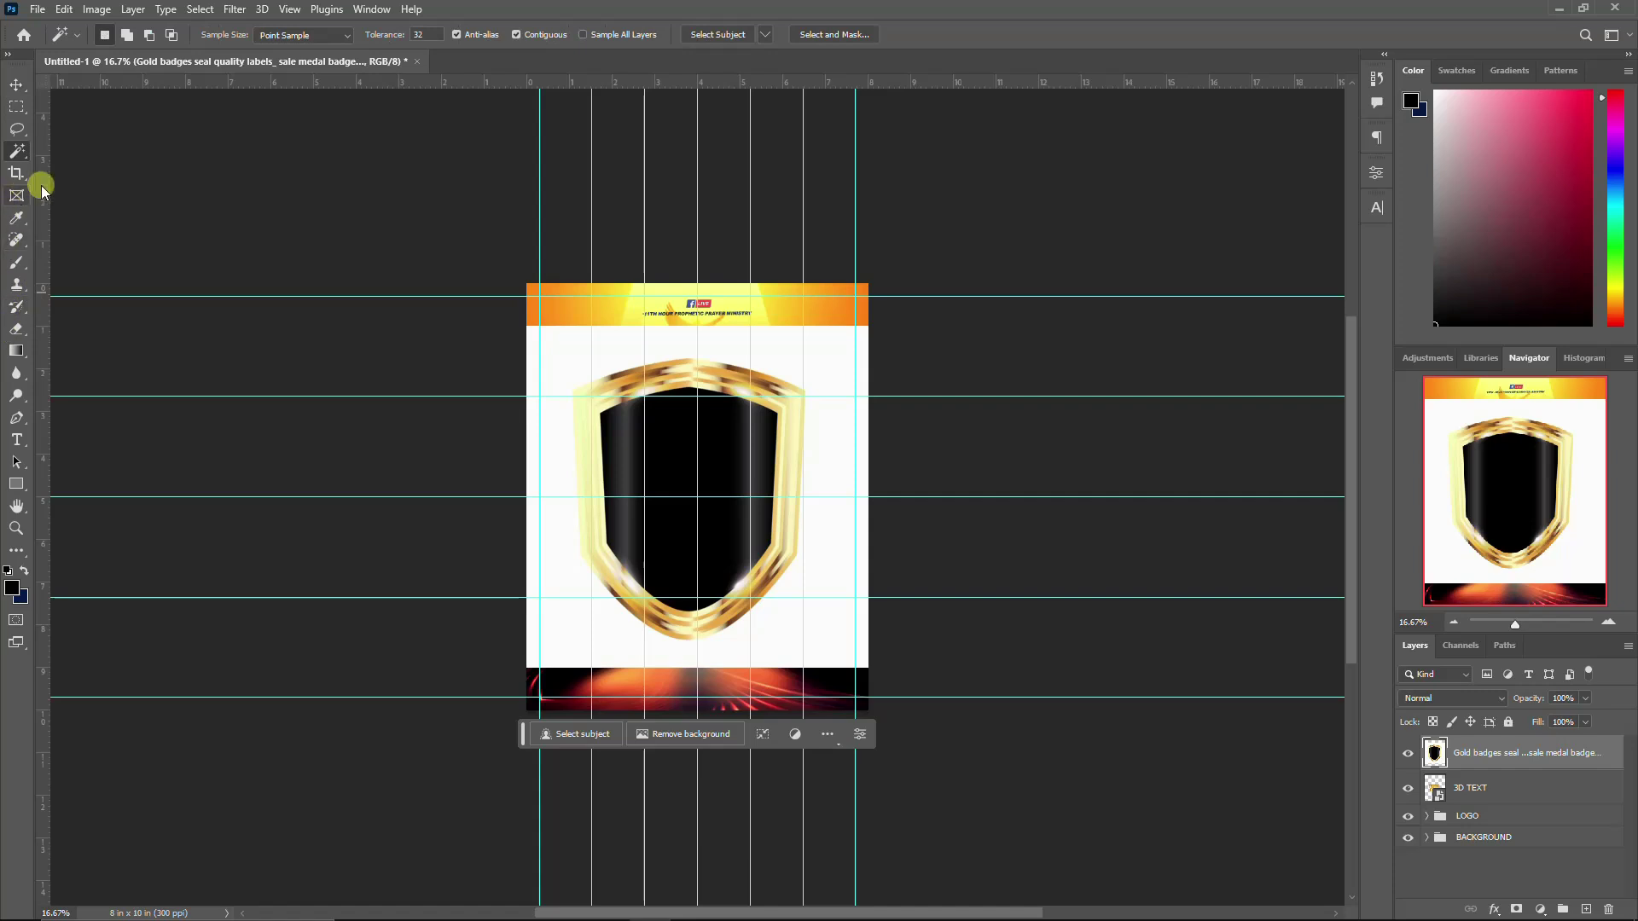
click(767, 364)
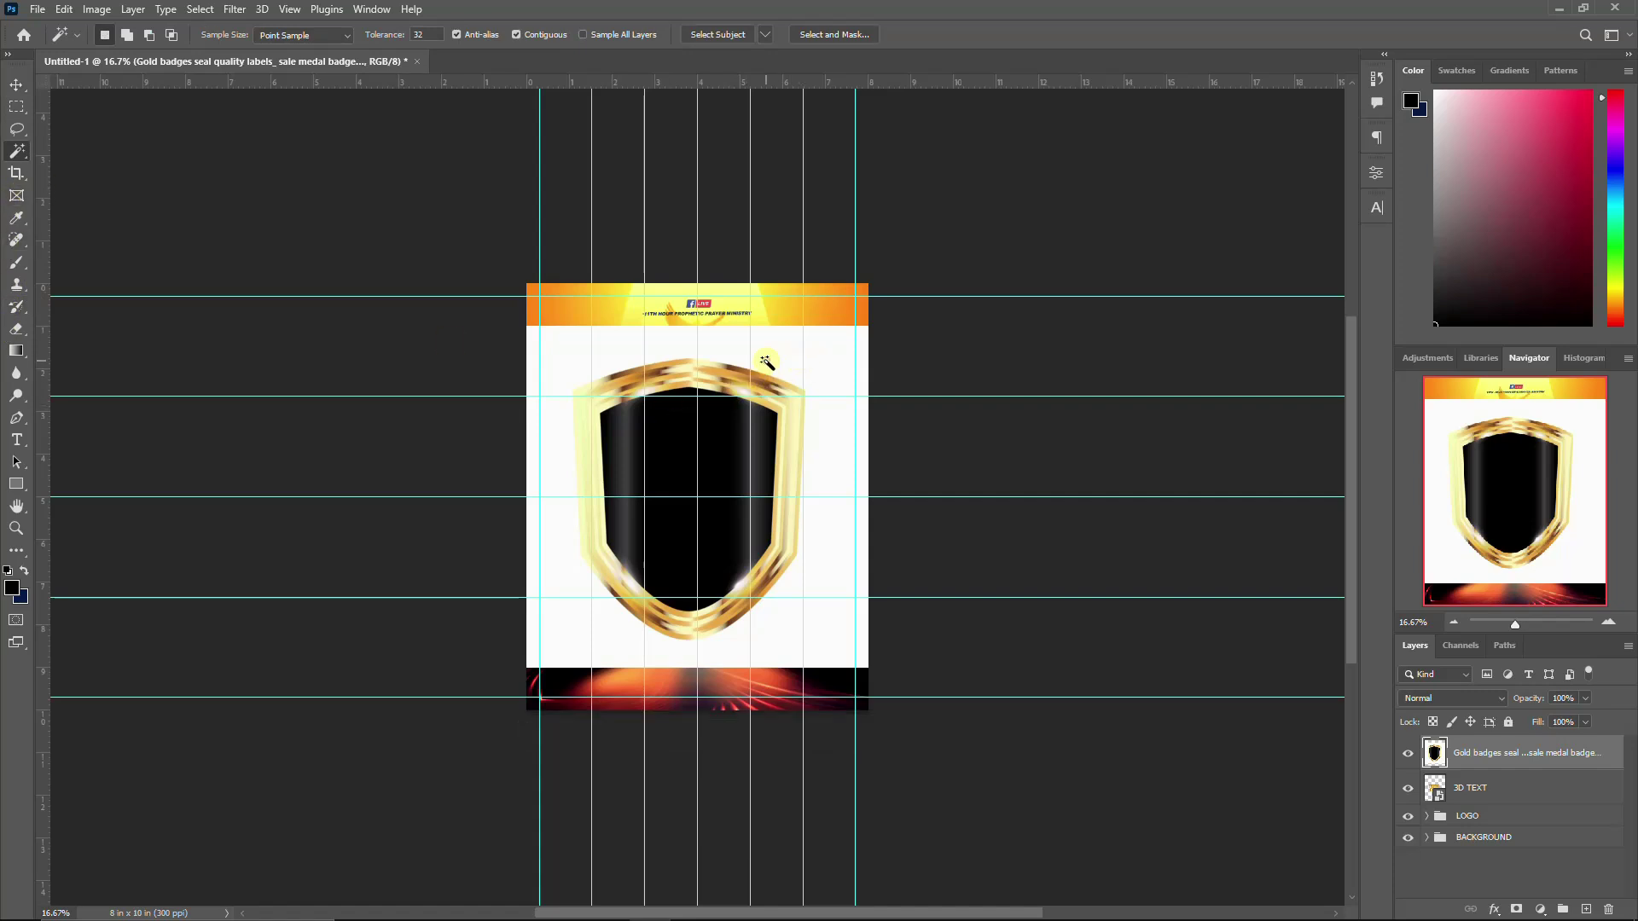
key(Delete)
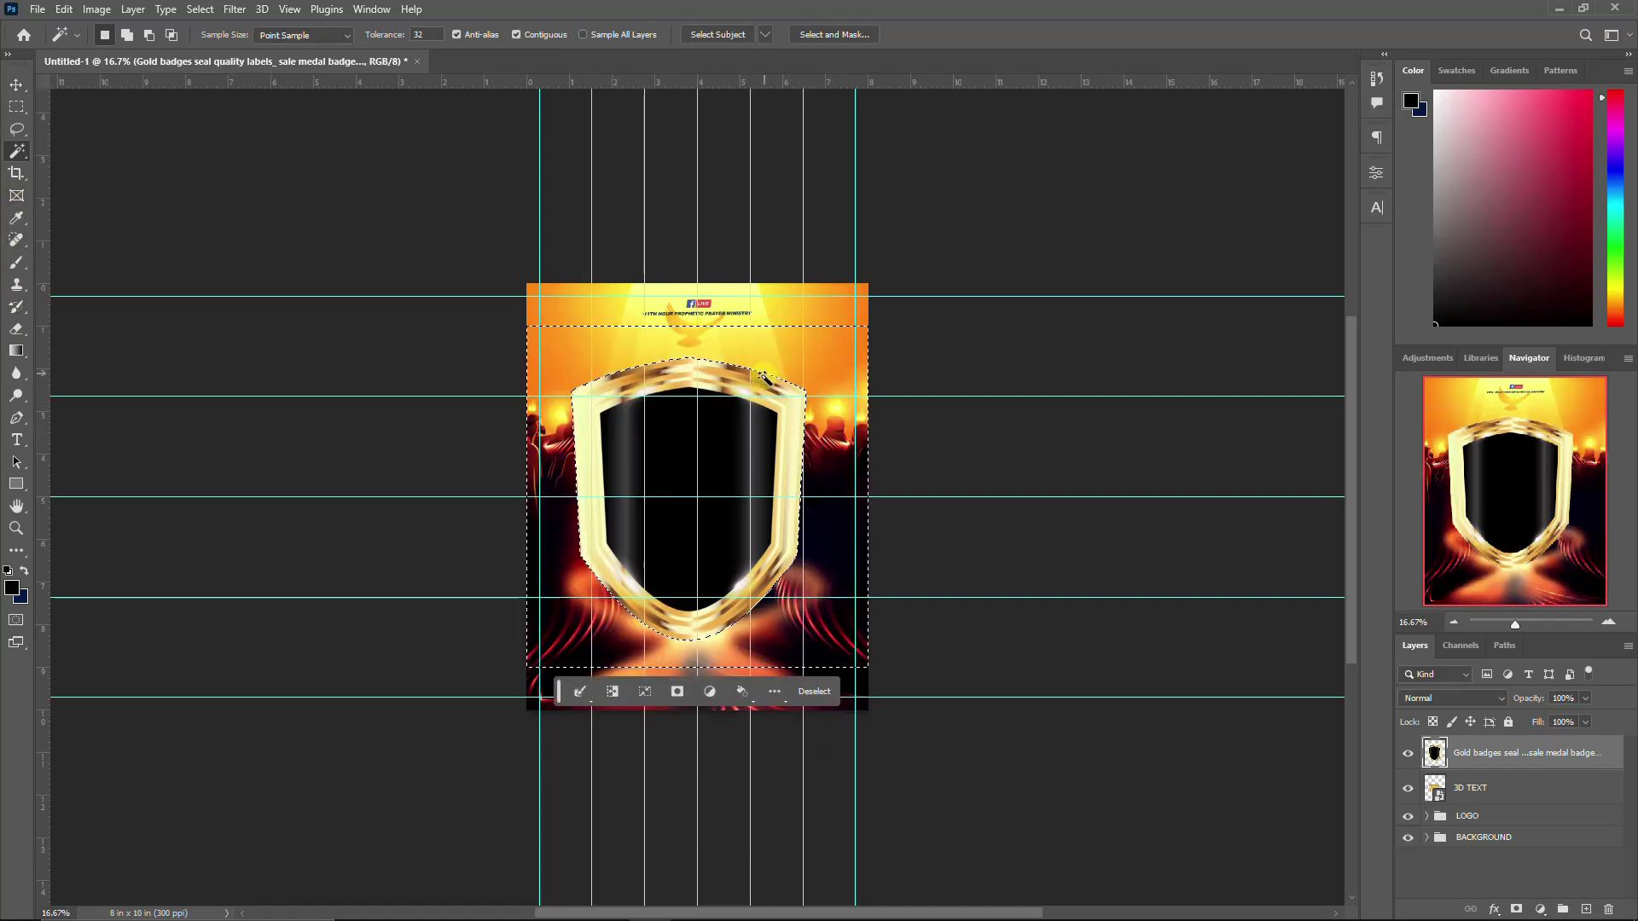
key(ctrl+d)
key(v)
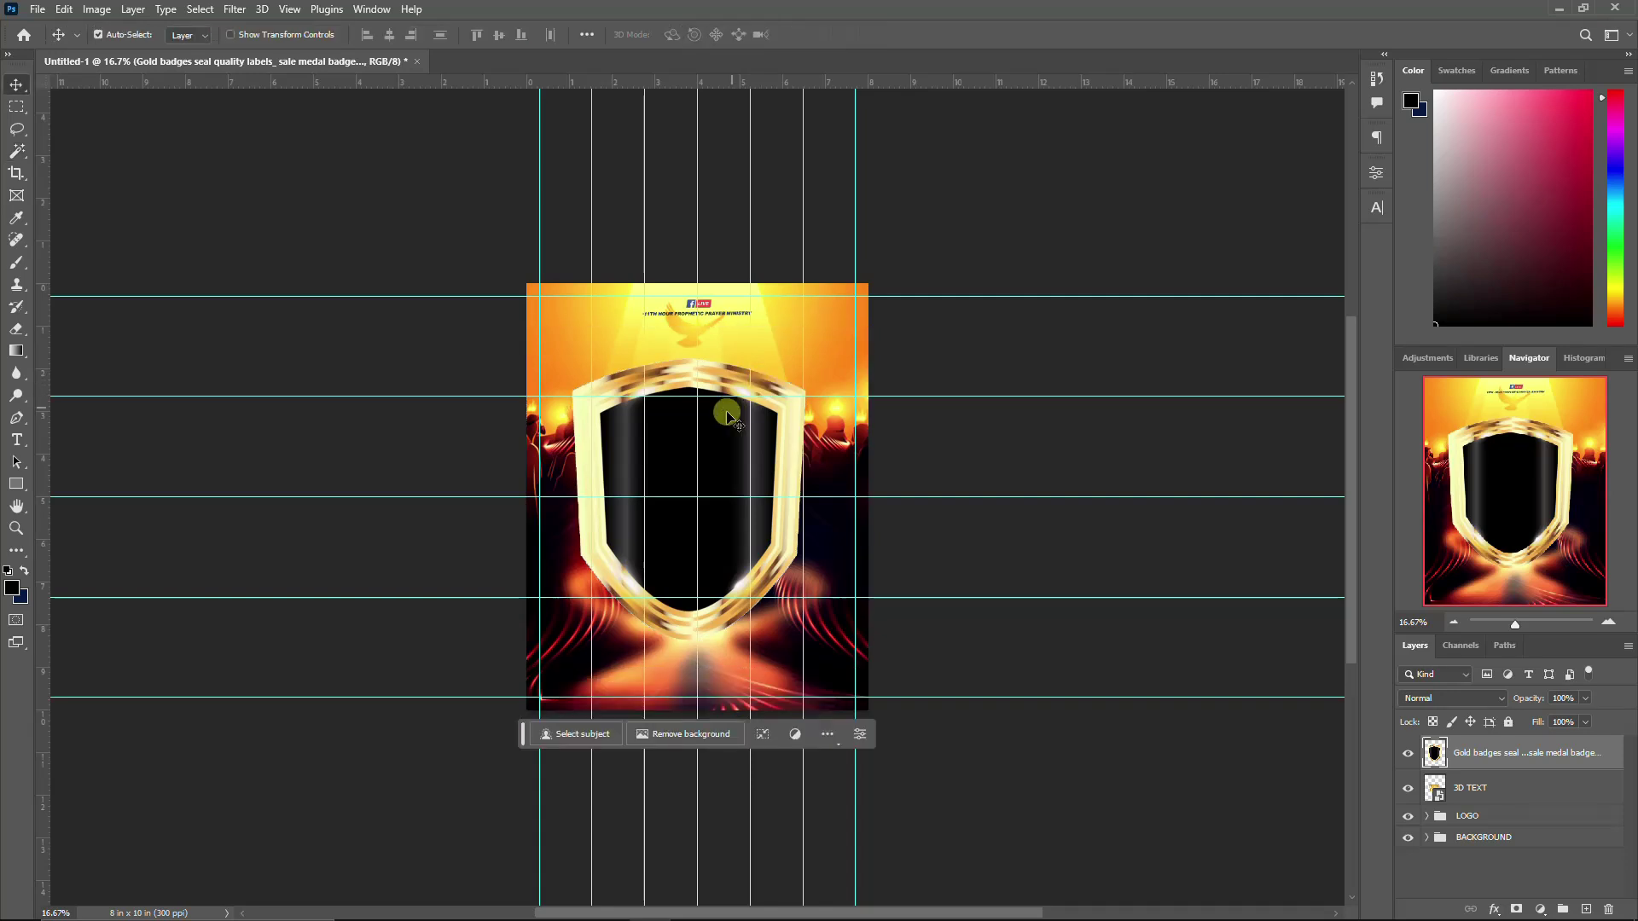
Step: Move the shield up, and stack the 3D TEXT layer above it with the title raised about 1.5 in into the frame
drag(727, 450, 726, 416)
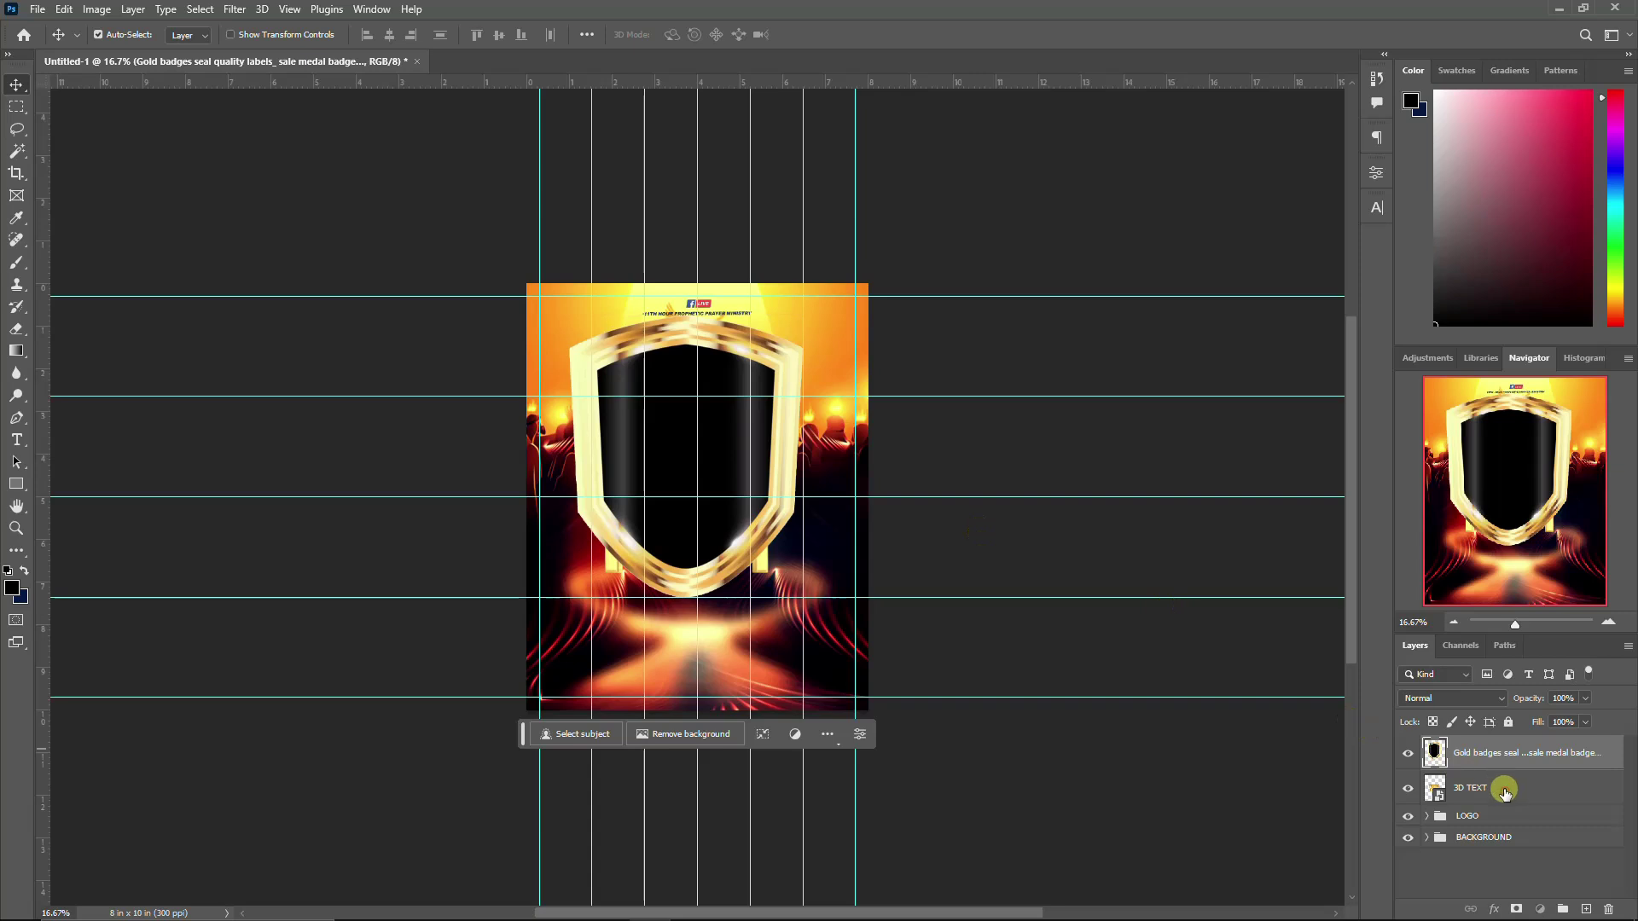
drag(1504, 792, 1504, 749)
drag(664, 472, 664, 404)
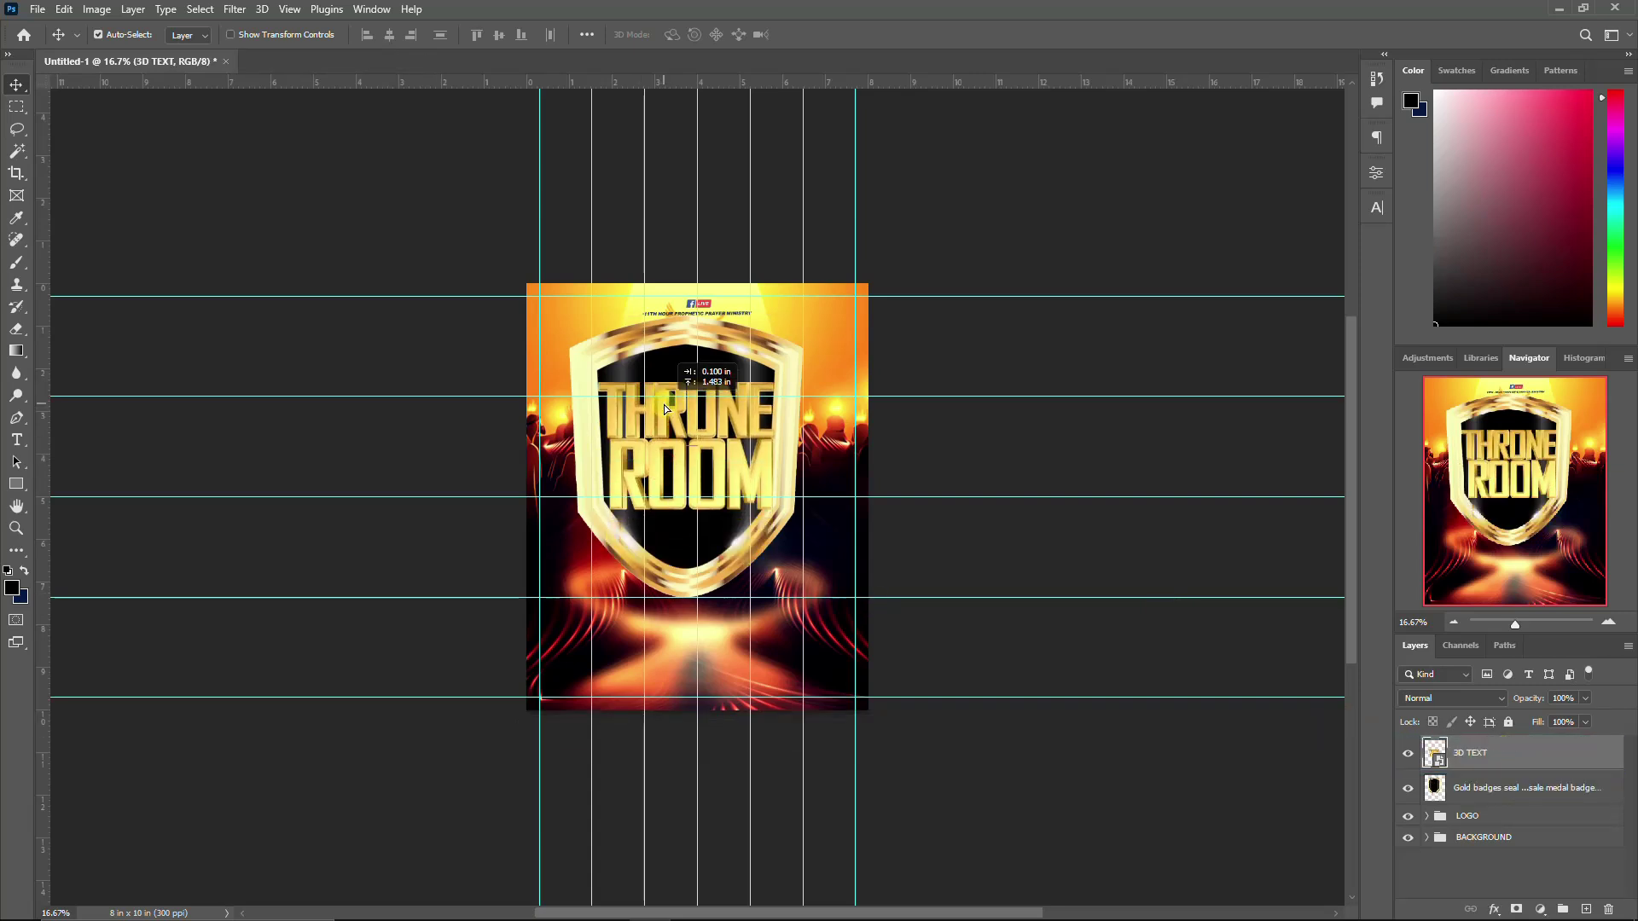
Step: Add a layer mask to the shield layer and fade out the shield's lower half with a large soft black brush
click(1500, 783)
click(1517, 909)
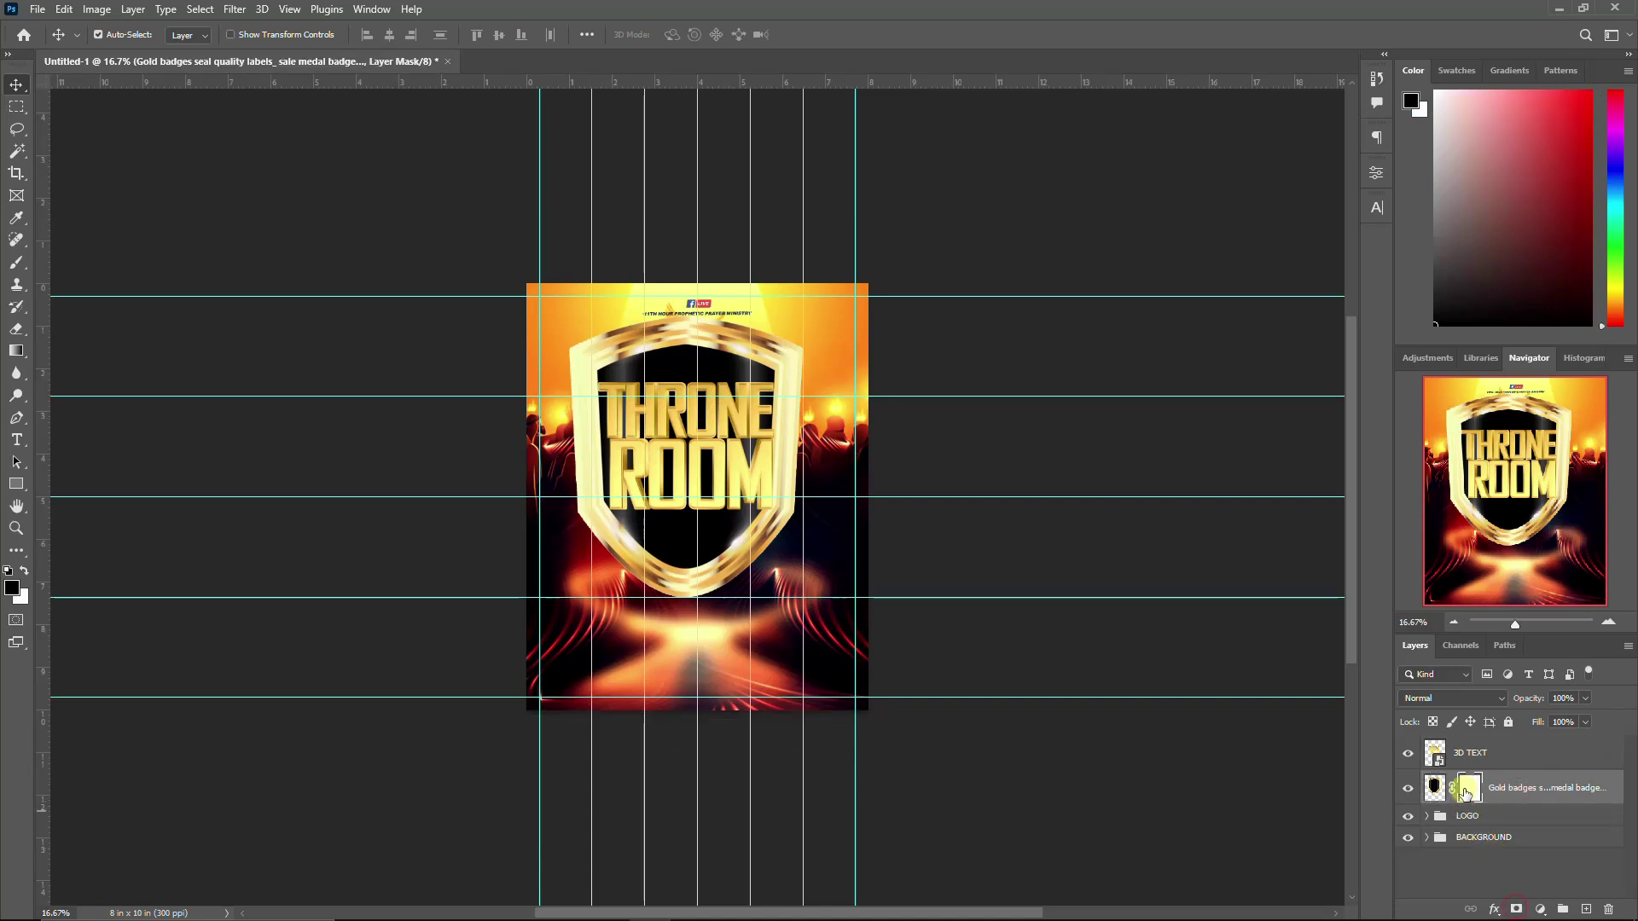
key(b)
mouse_move(898, 555)
mouse_down()
mouse_move(563, 563)
mouse_move(899, 534)
mouse_move(797, 493)
mouse_move(640, 549)
mouse_move(548, 529)
mouse_move(954, 581)
mouse_move(913, 570)
mouse_up()
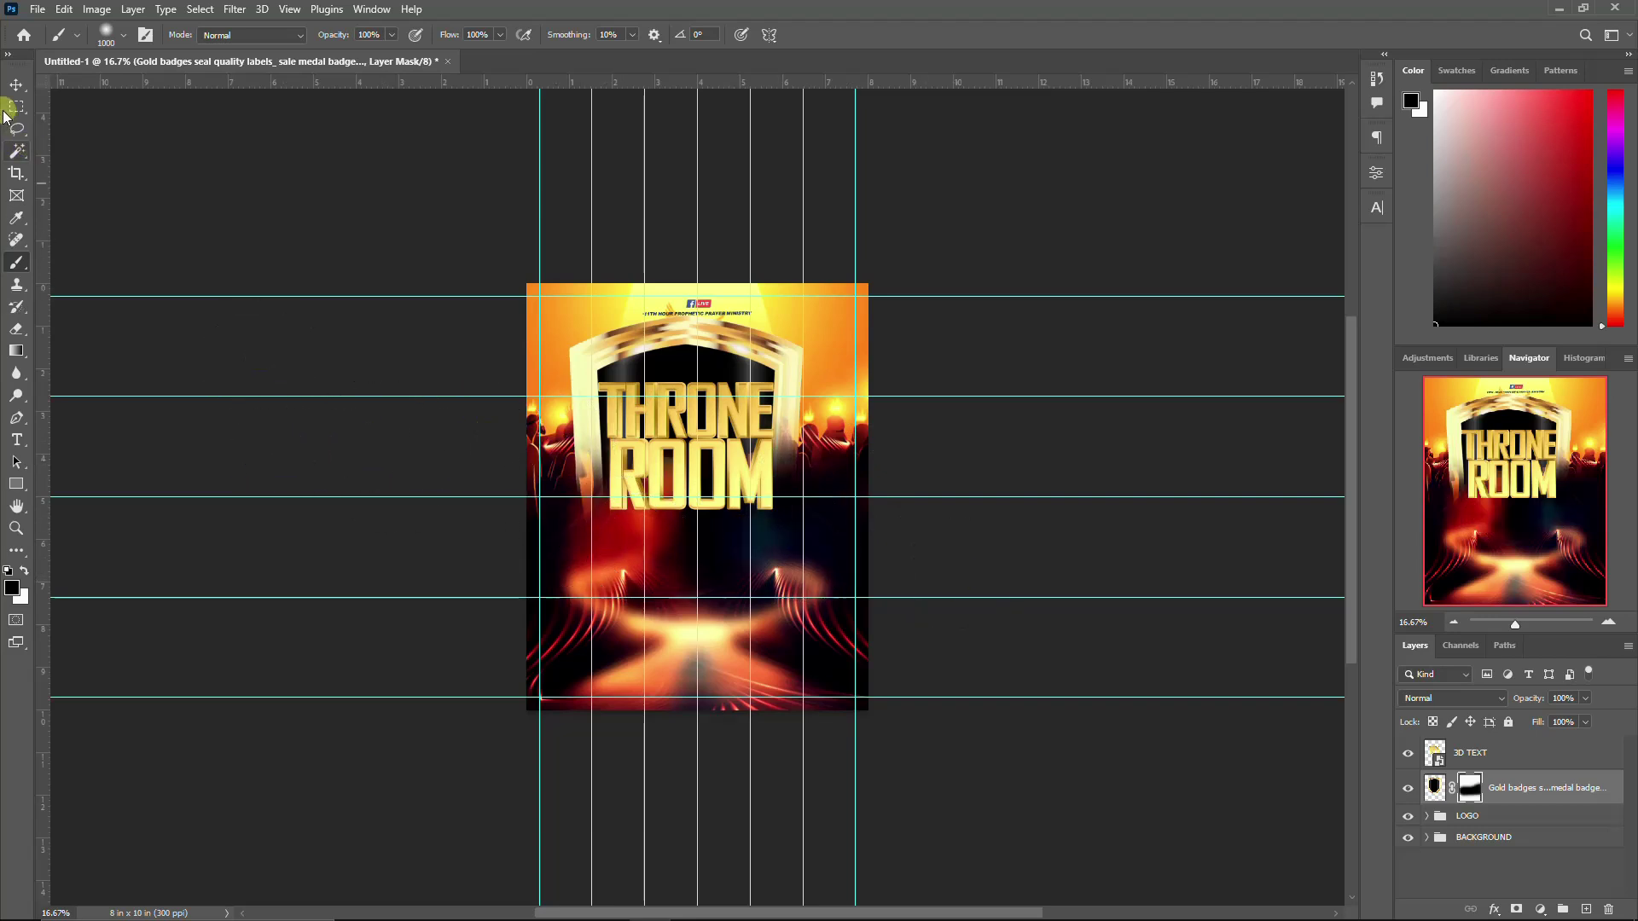
Step: Nudge the 3D TEXT title slightly upward inside the gold shield
click(25, 91)
click(666, 409)
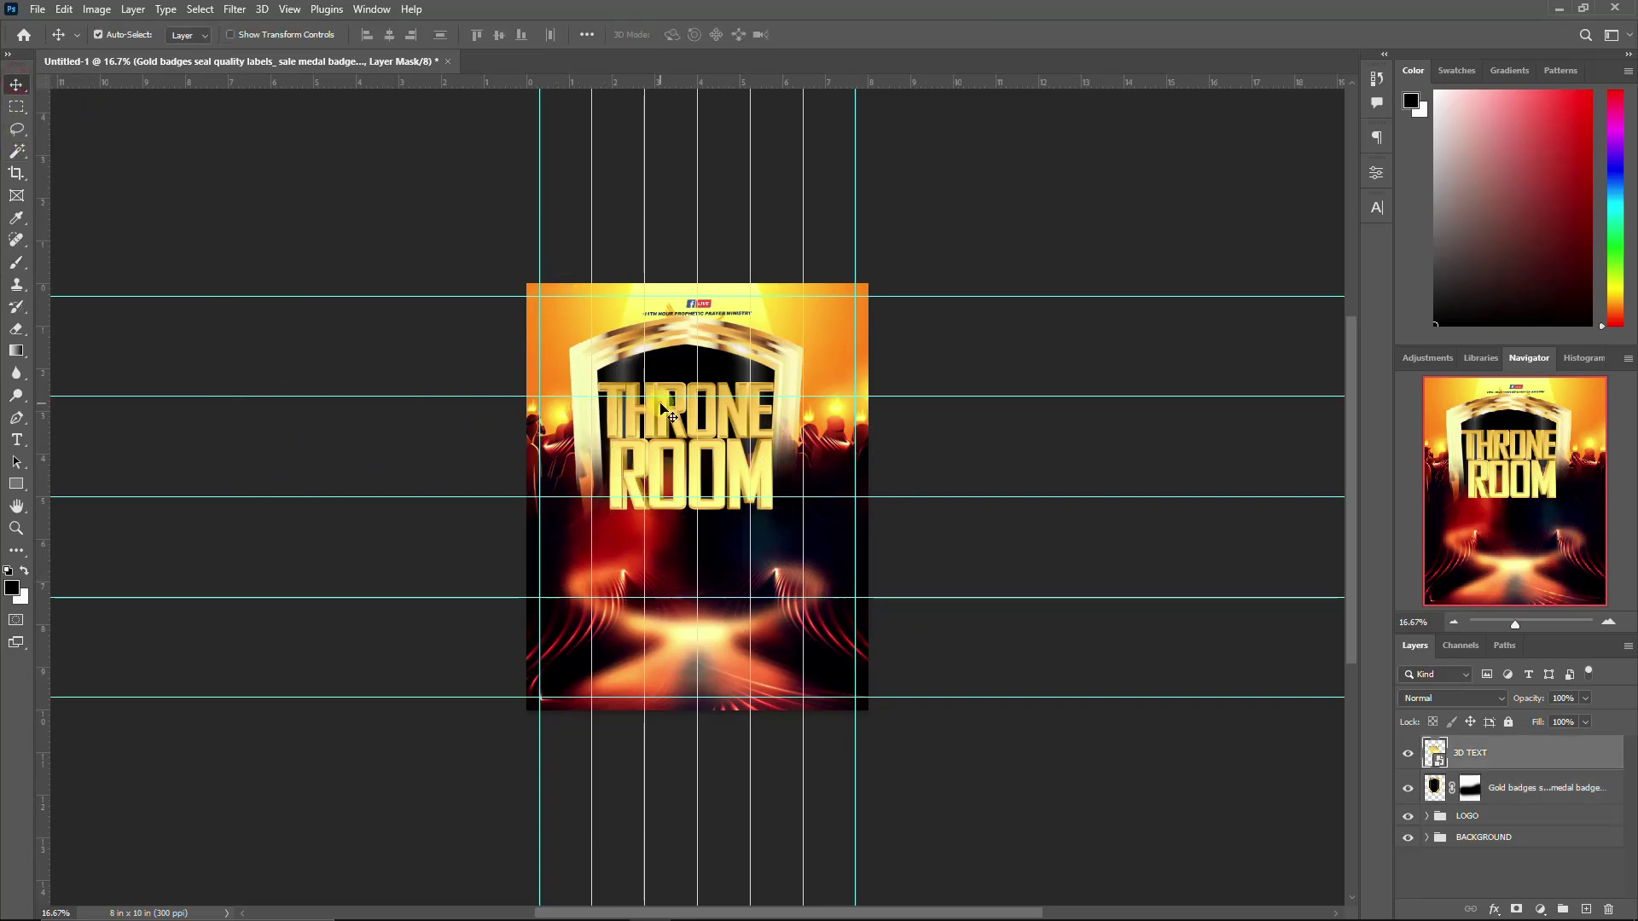
key(shift+Up)
key(shift+Up)
key(shift+Up)
key(shift+Up)
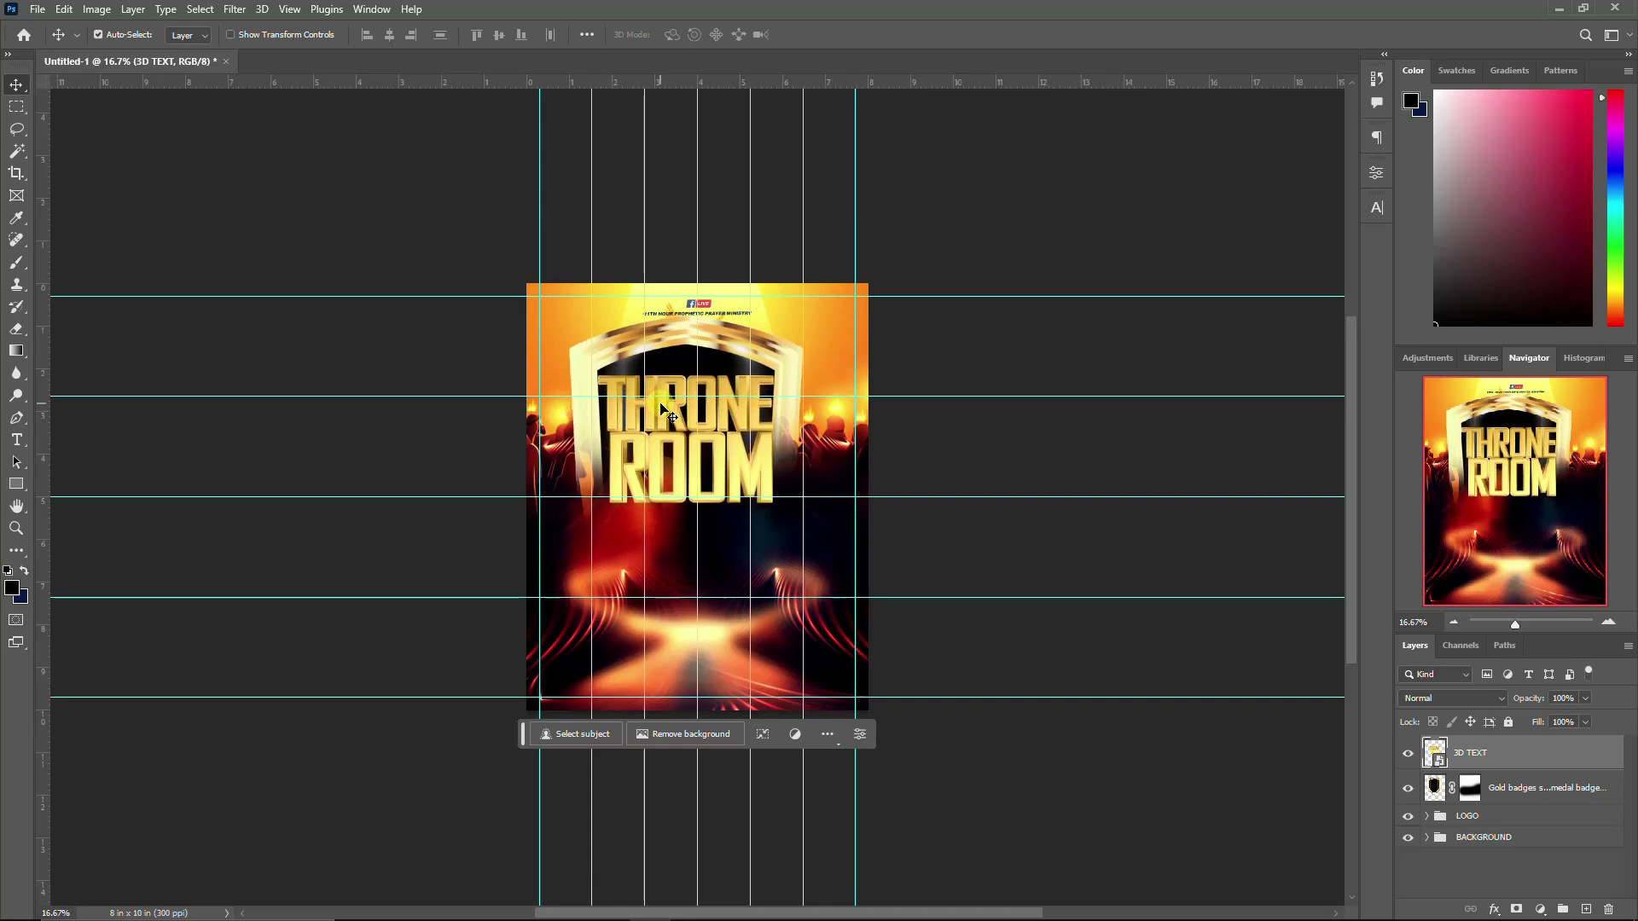
Step: Scale the 3D title and shield layers together to about 116% and centre them horizontally, slightly lower on the flyer
ctrl+click(1523, 789)
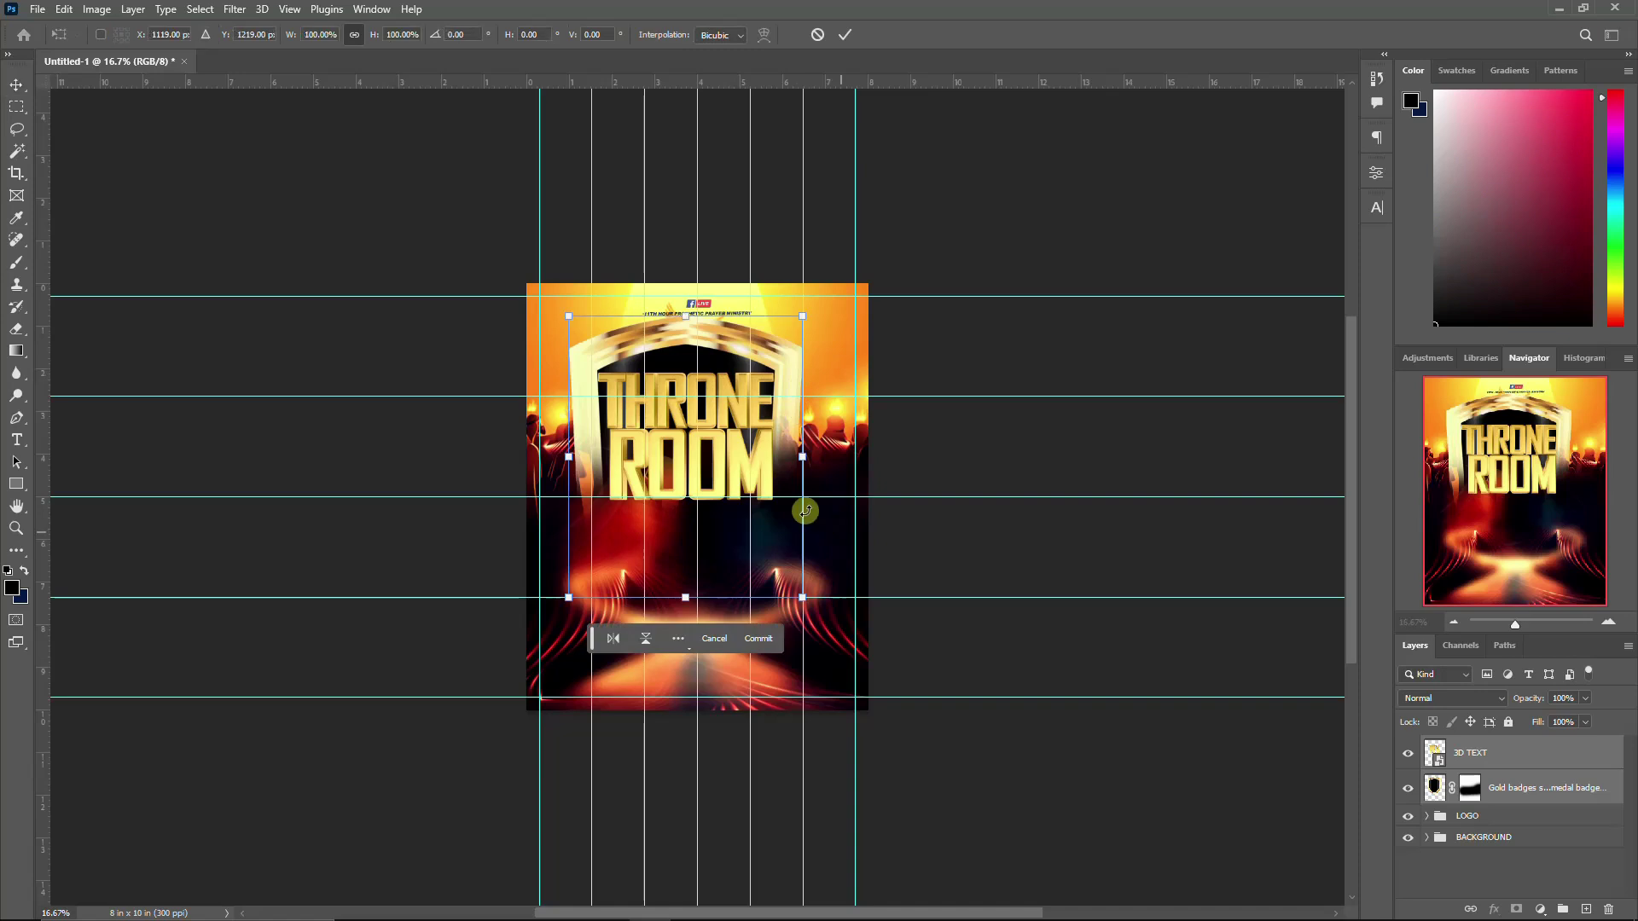
key(ctrl+t)
drag(799, 593, 827, 620)
drag(722, 463, 731, 504)
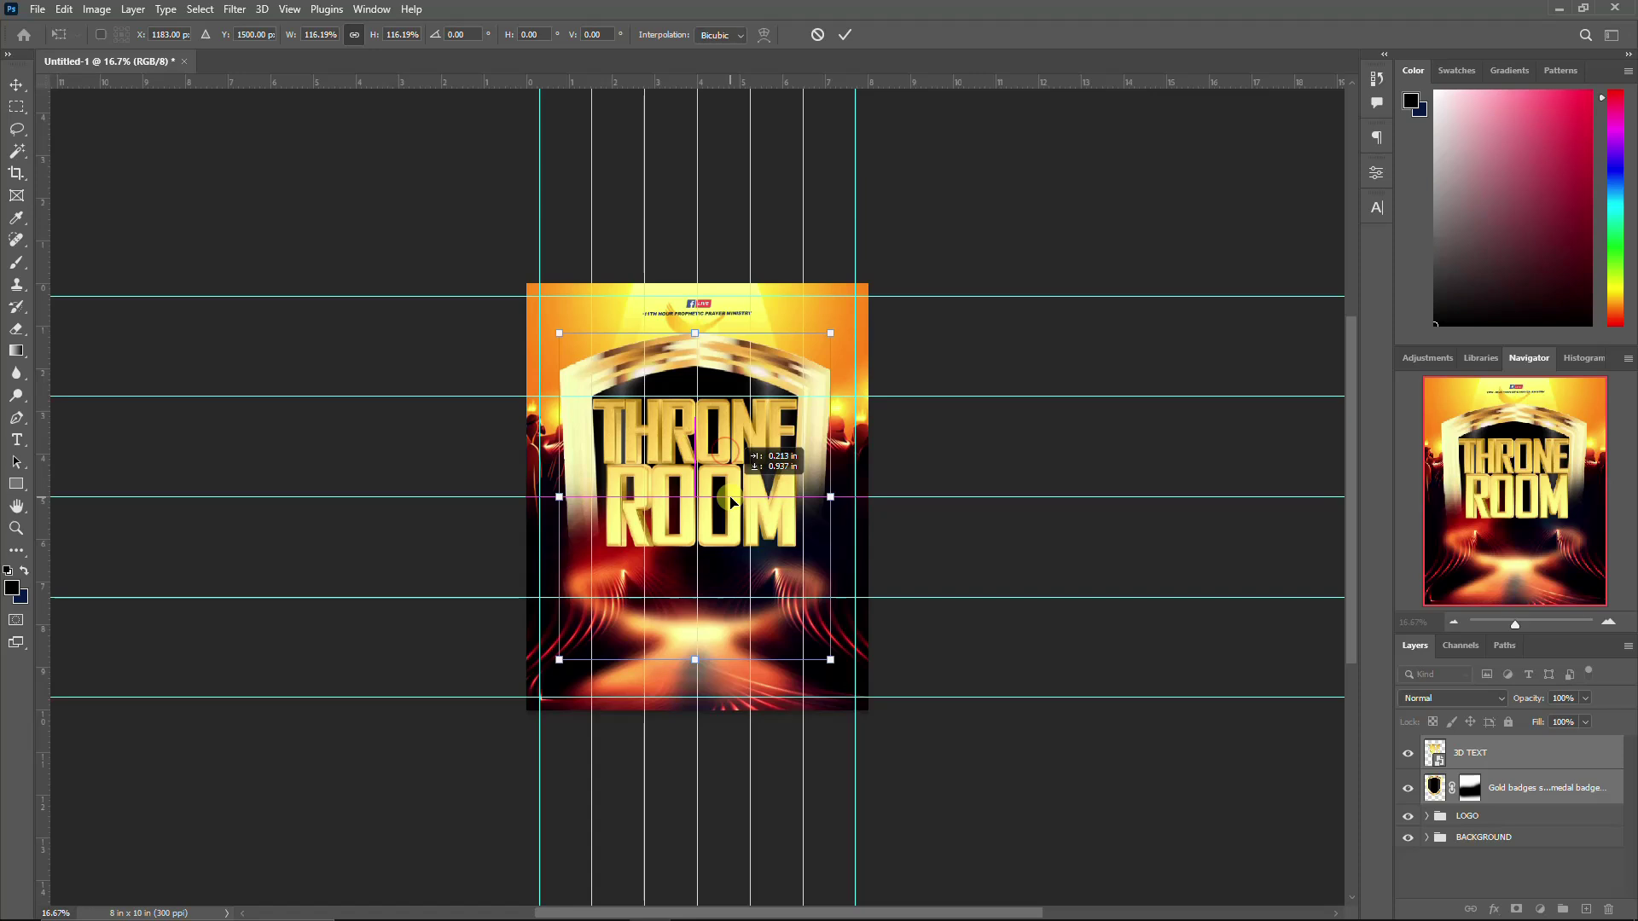
drag(731, 504, 731, 499)
key(Return)
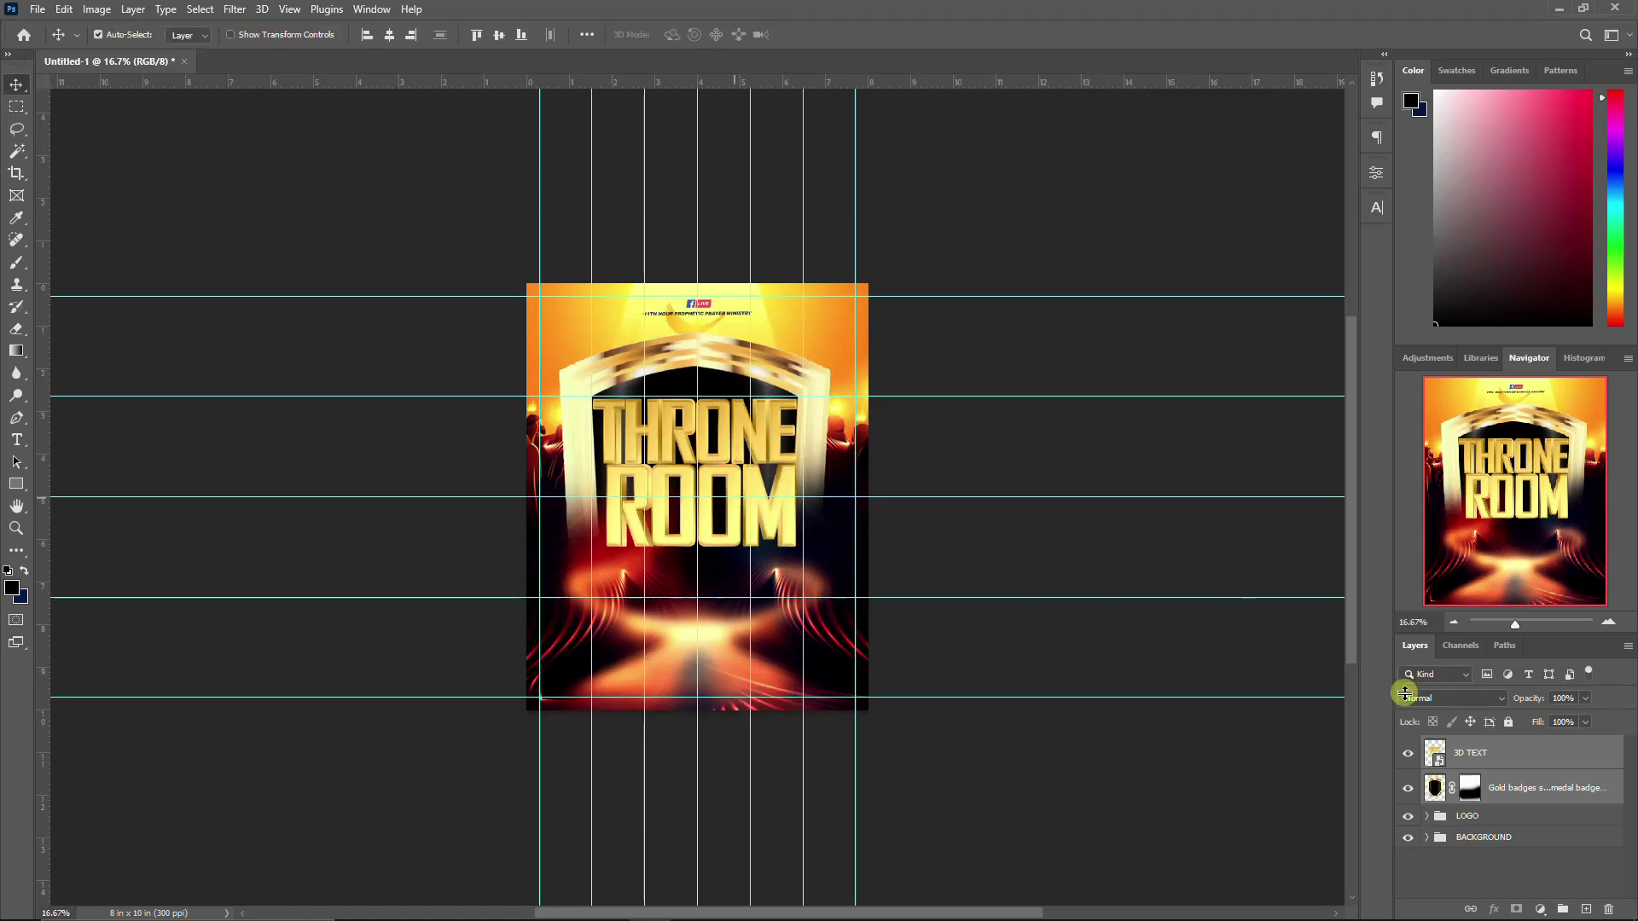
Step: Add a Color Lookup adjustment layer above the 3D TEXT layer and load the Going for a walk.CUBE LUT
click(1511, 788)
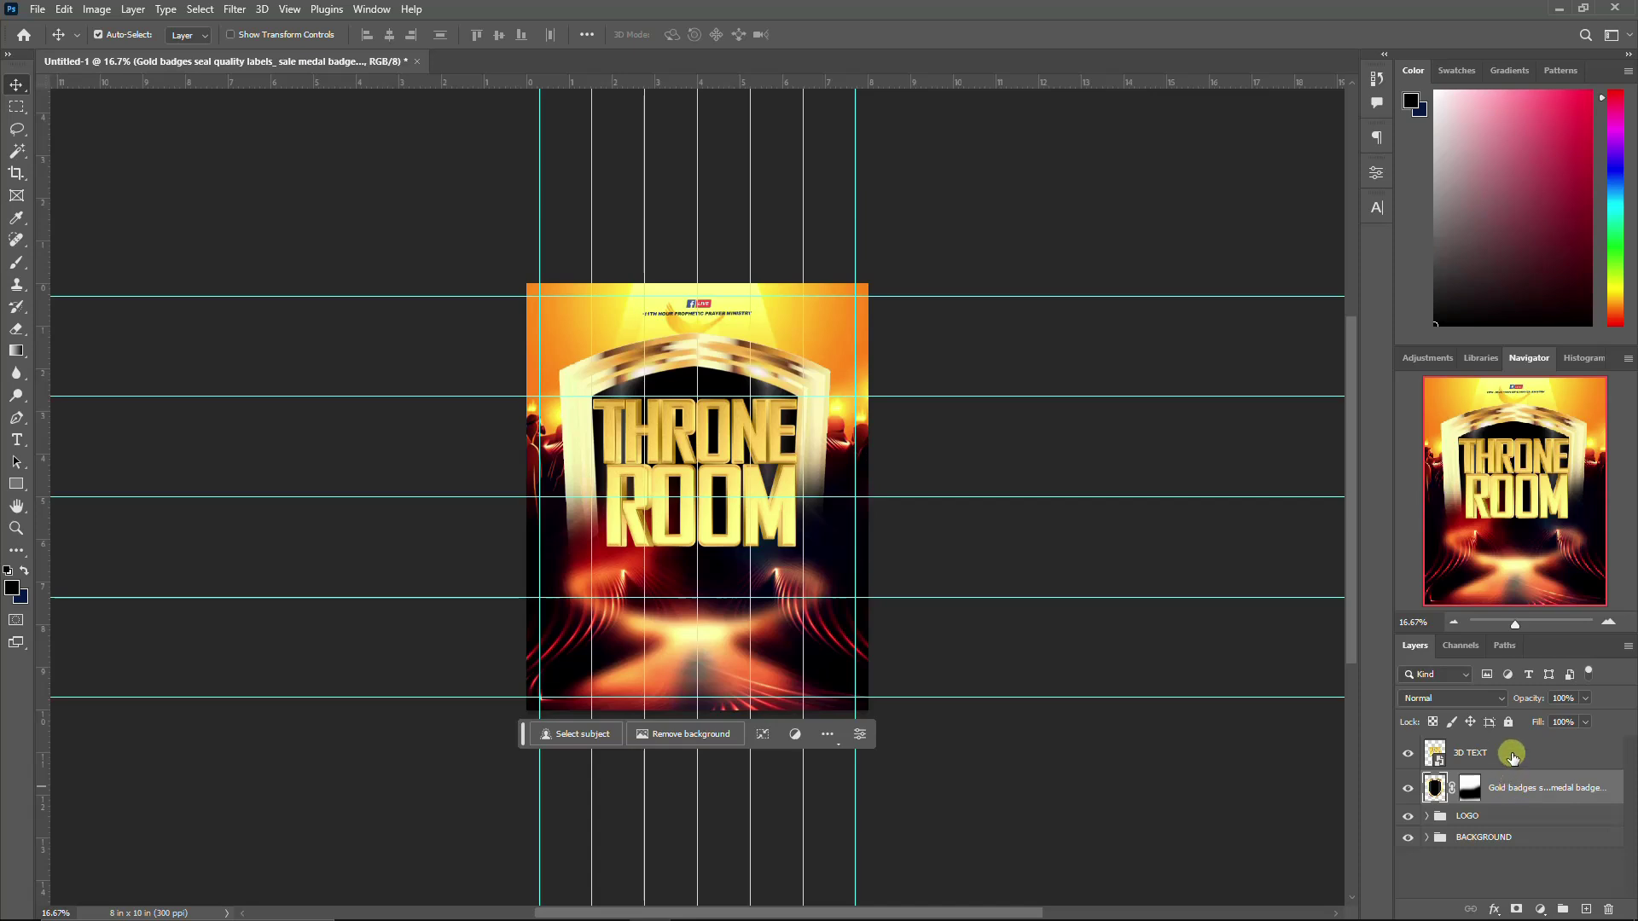
click(1512, 755)
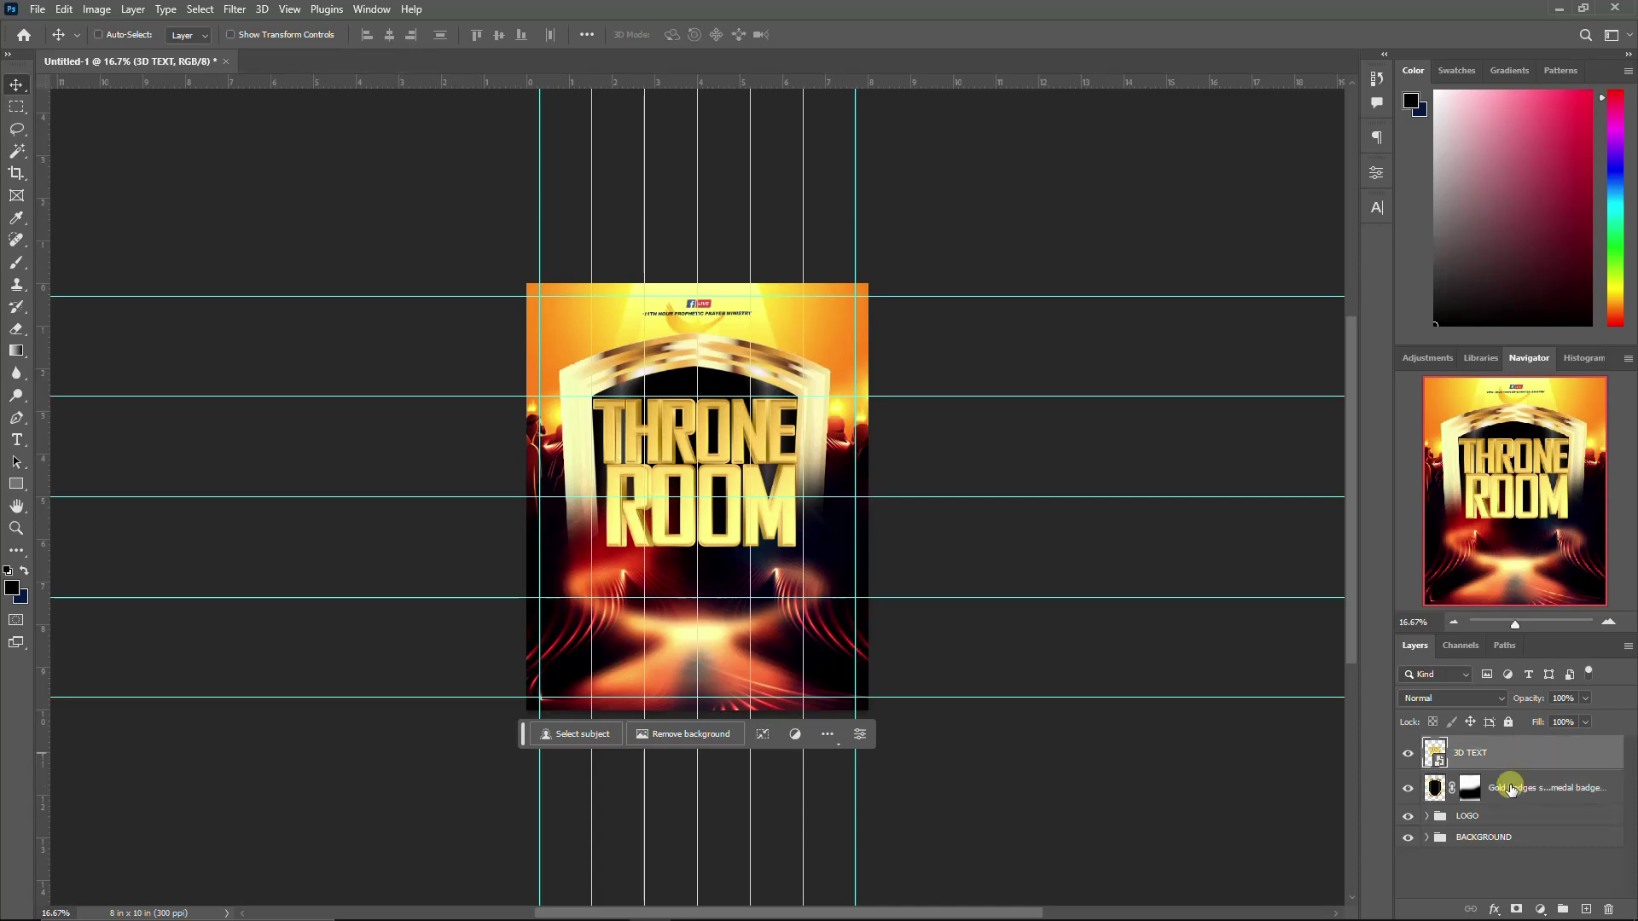
ctrl+click(1511, 788)
ctrl+click(1515, 788)
click(1542, 909)
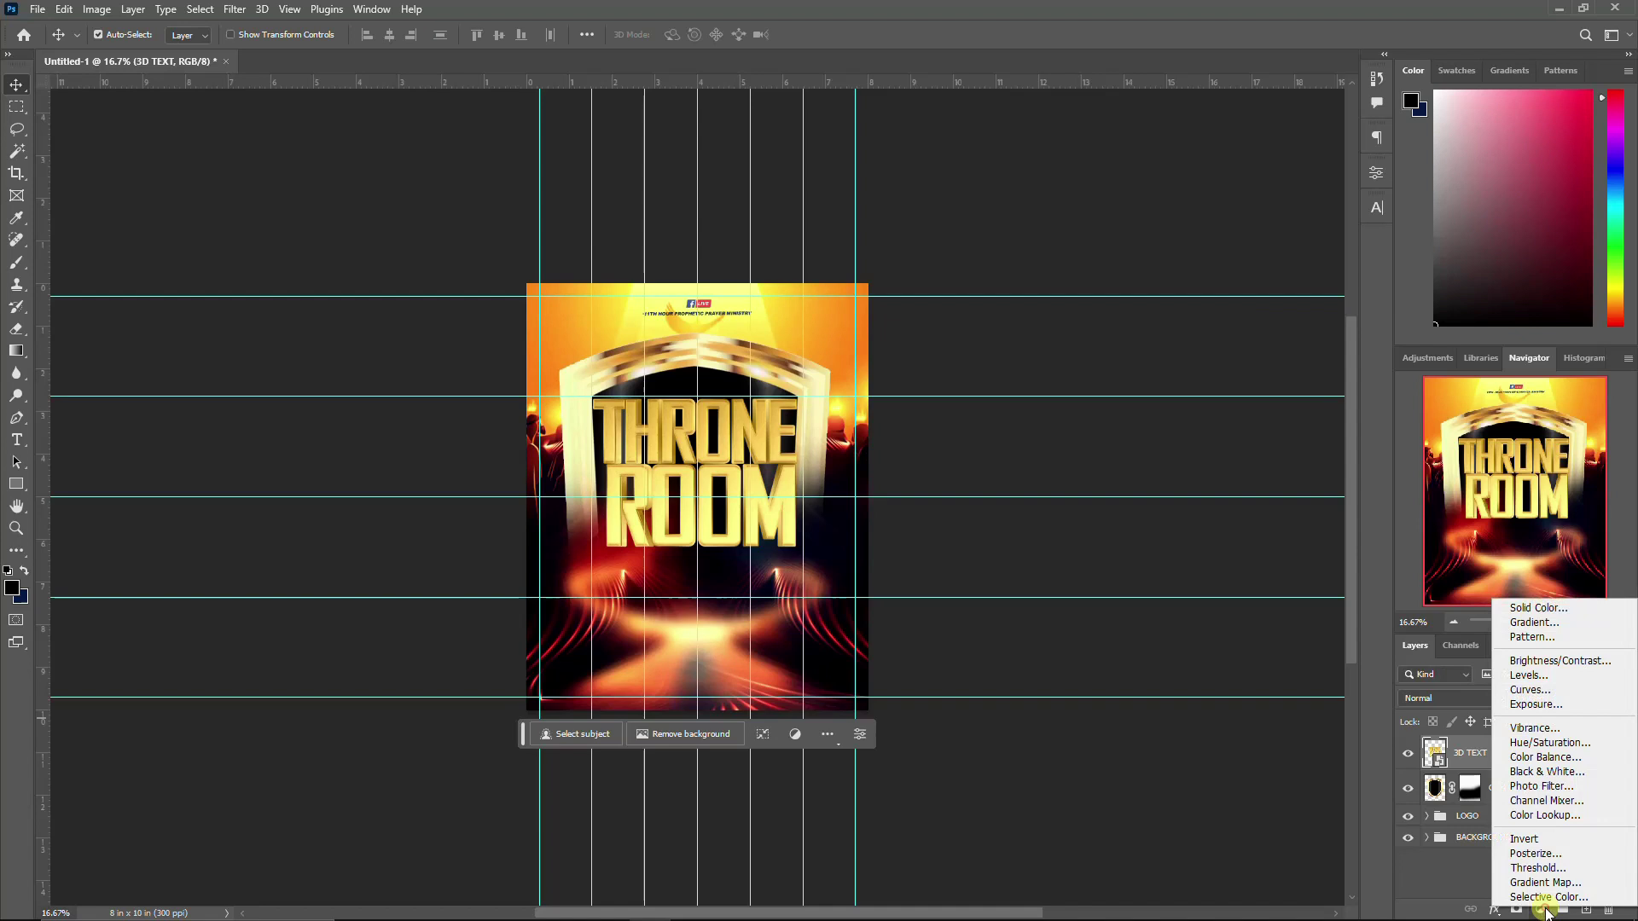
click(1536, 826)
click(1243, 224)
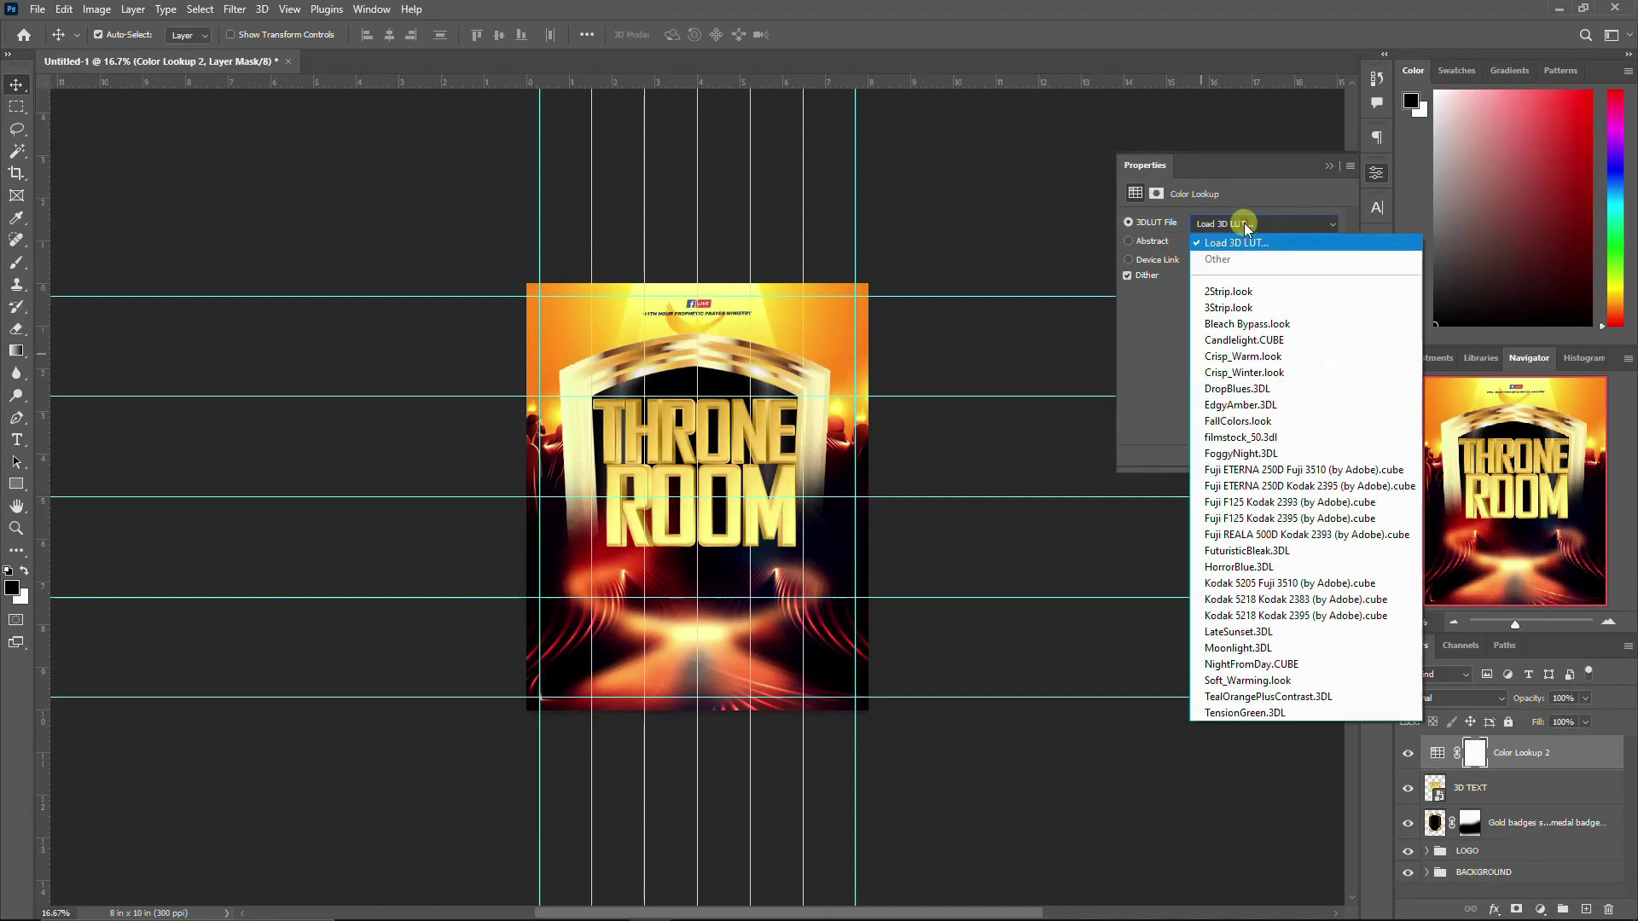
click(1236, 243)
scroll(1243, 359, down, 5)
click(1220, 280)
scroll(1226, 309, up, 2)
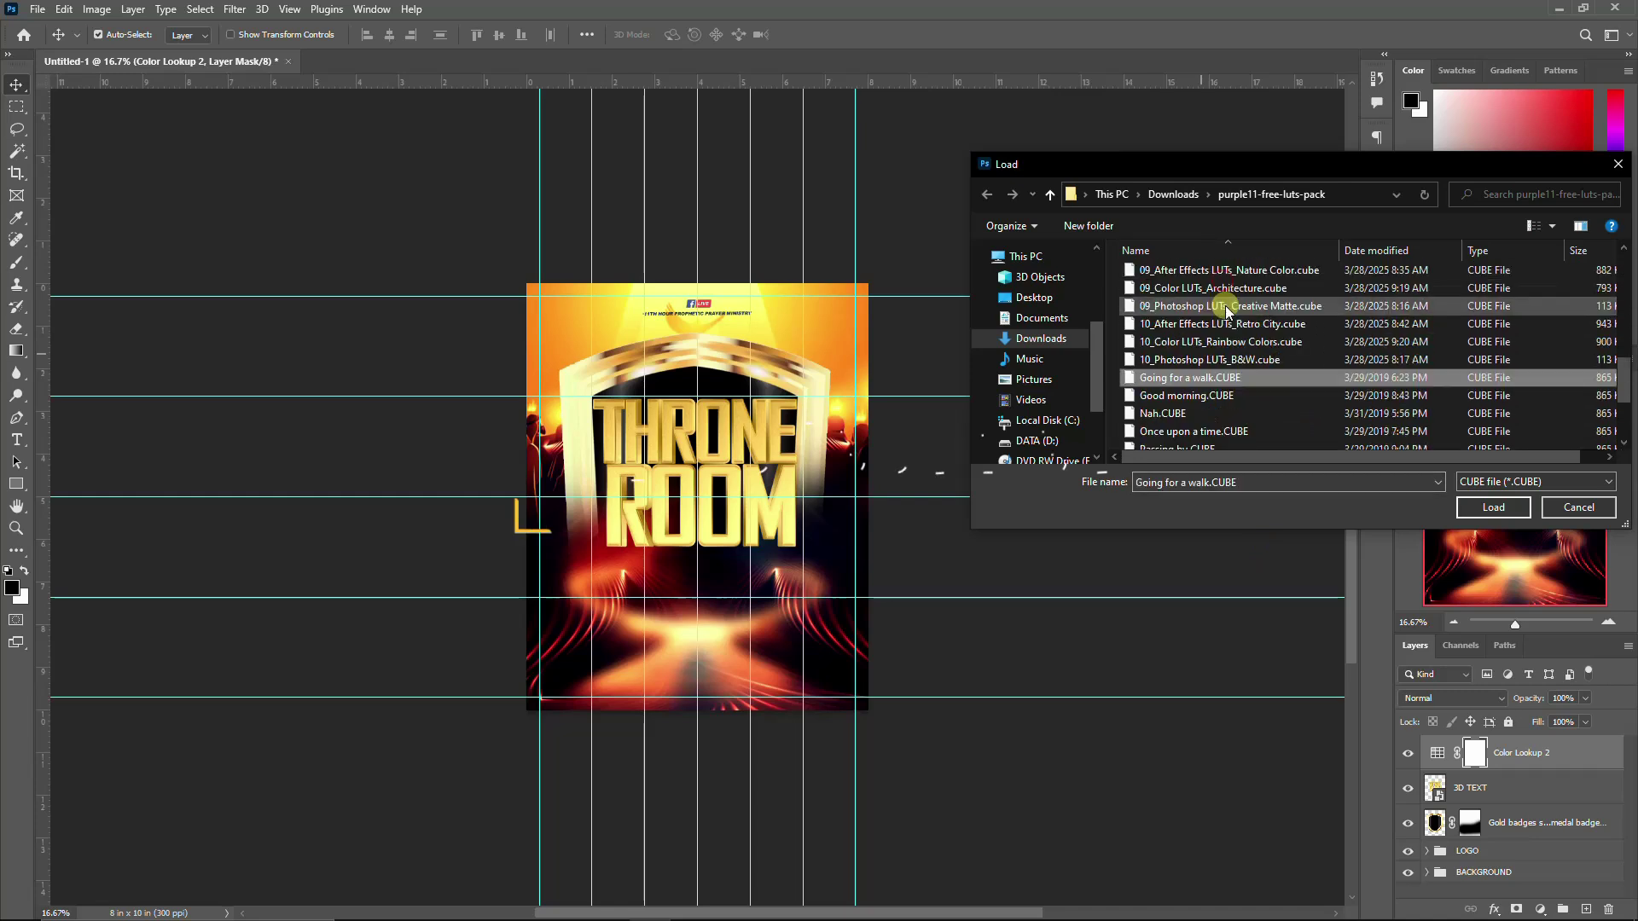
click(1481, 509)
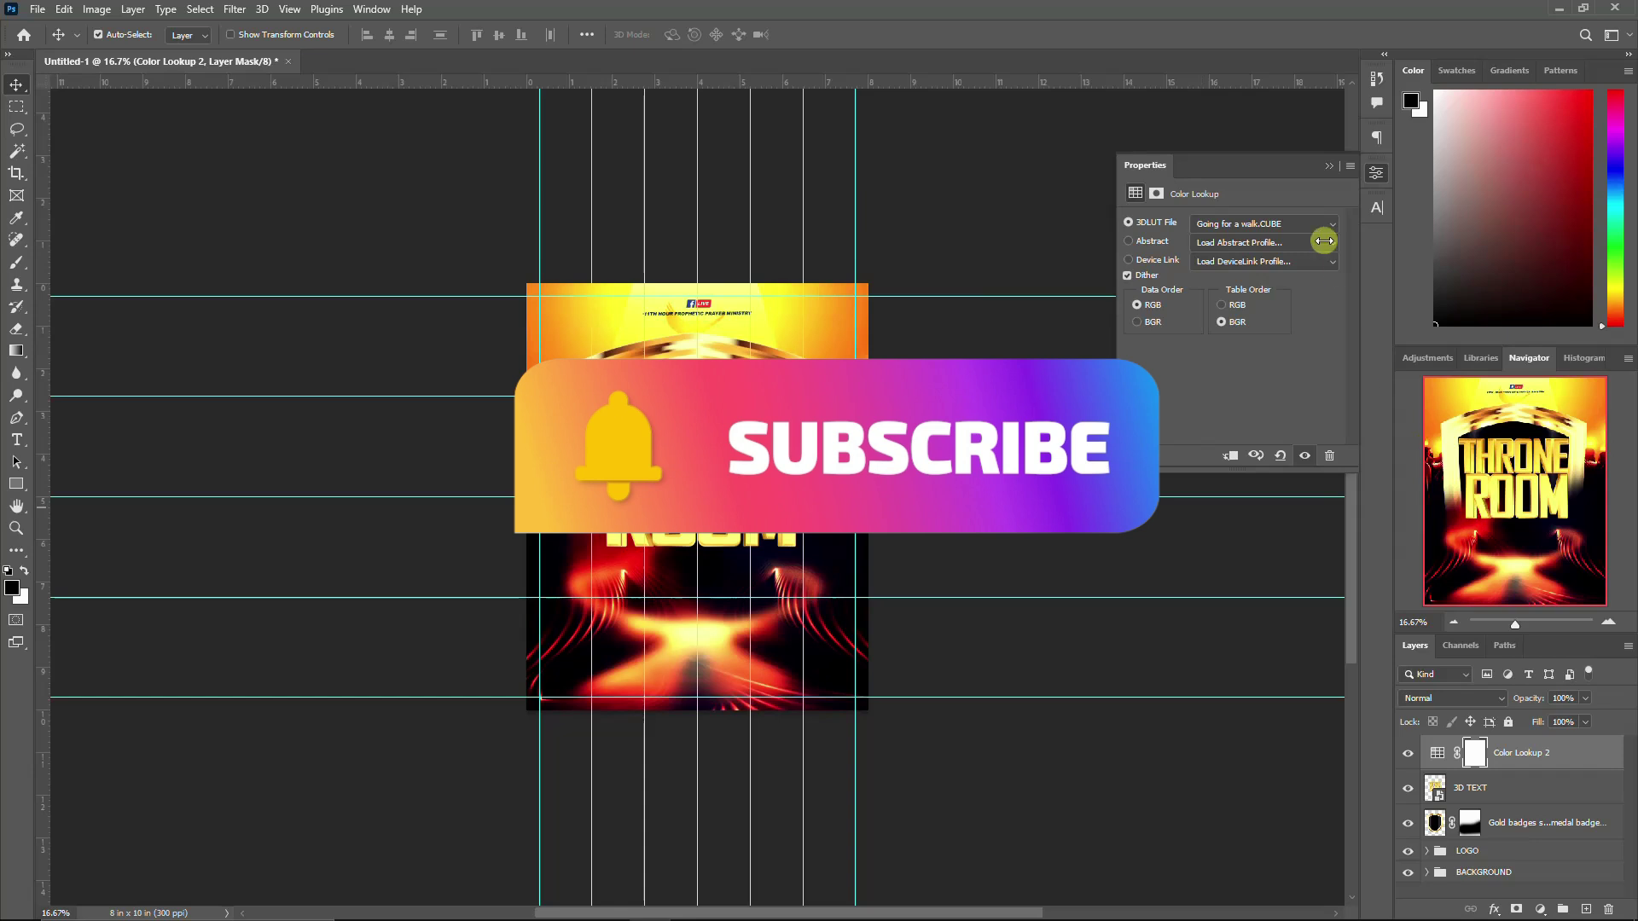
Step: Set the new Color Lookup layer's blend mode to Pin Light
click(1280, 227)
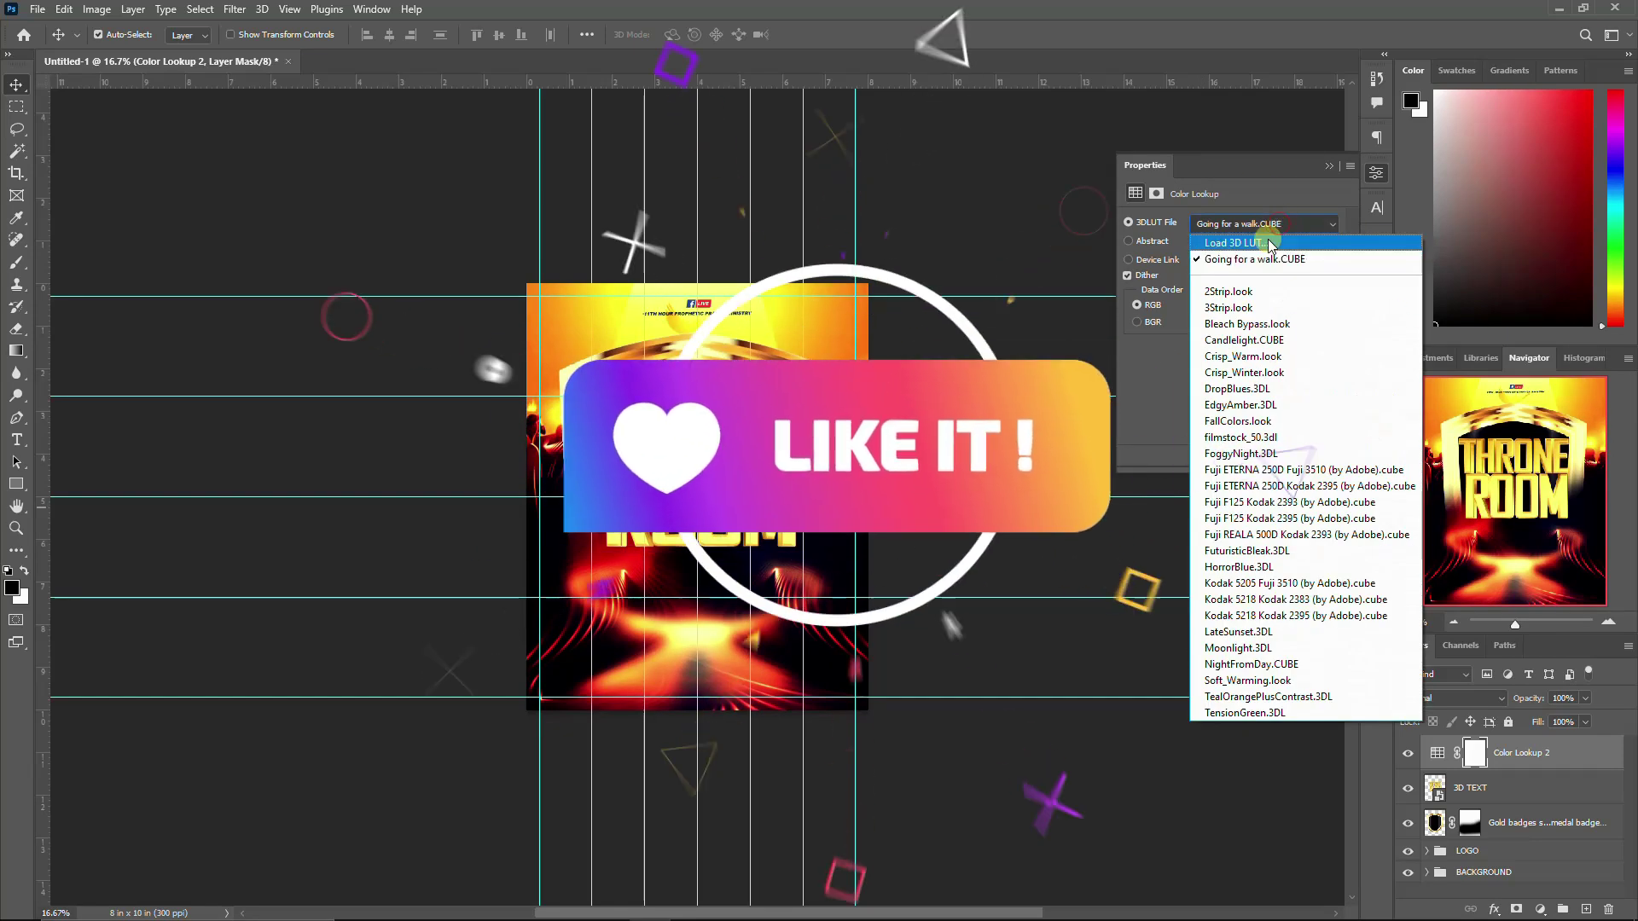
click(1374, 176)
click(1525, 754)
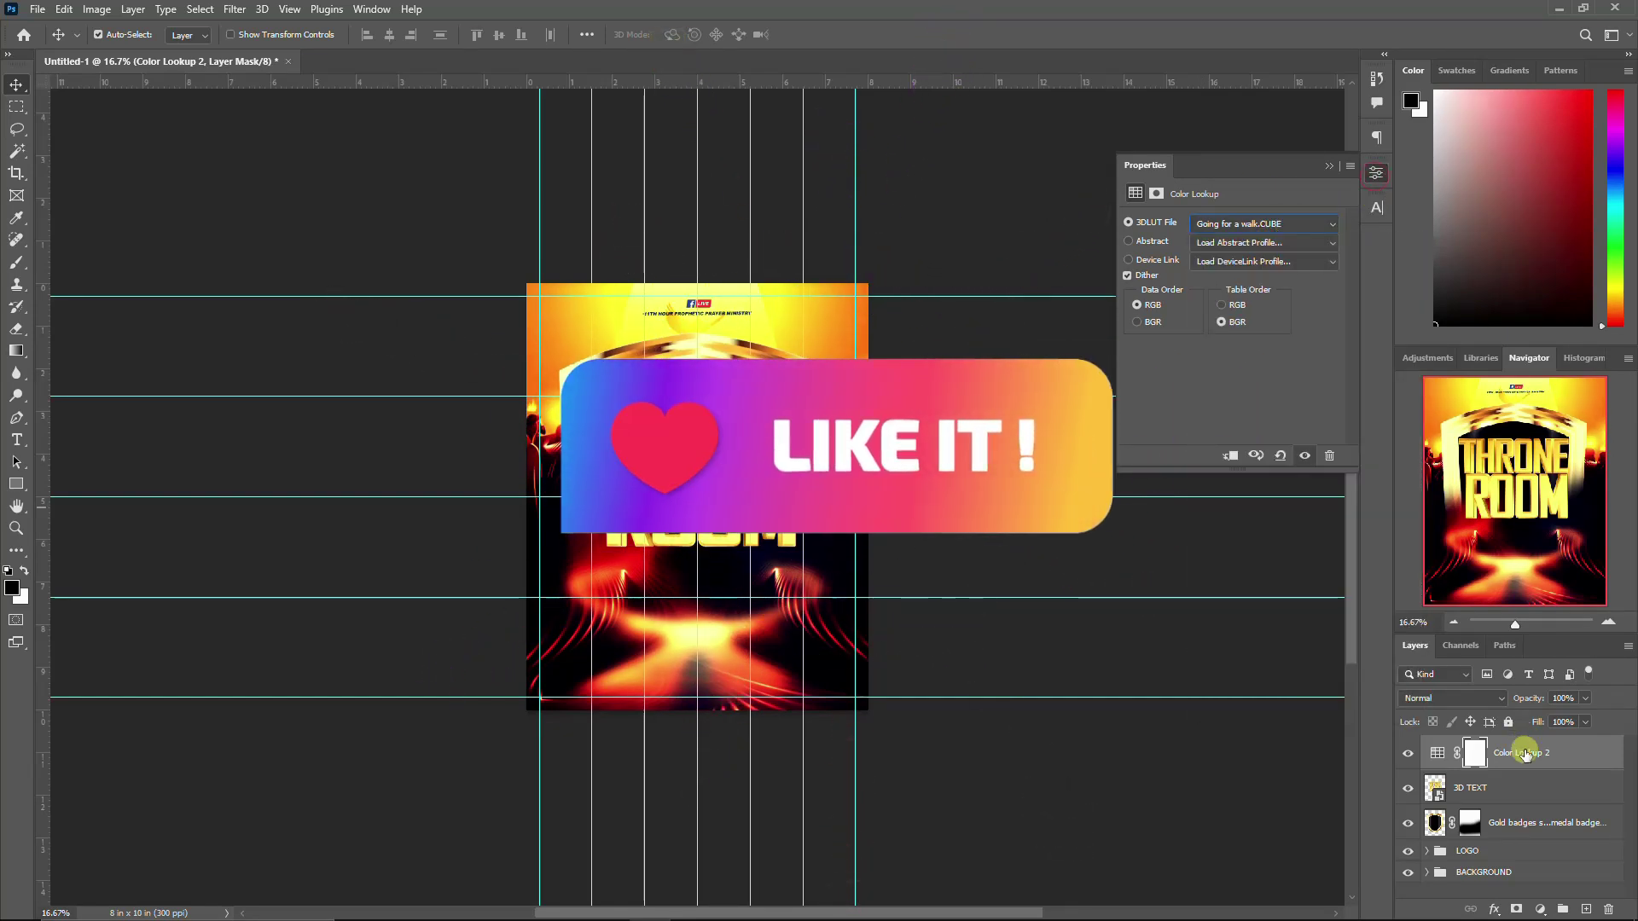
click(1466, 706)
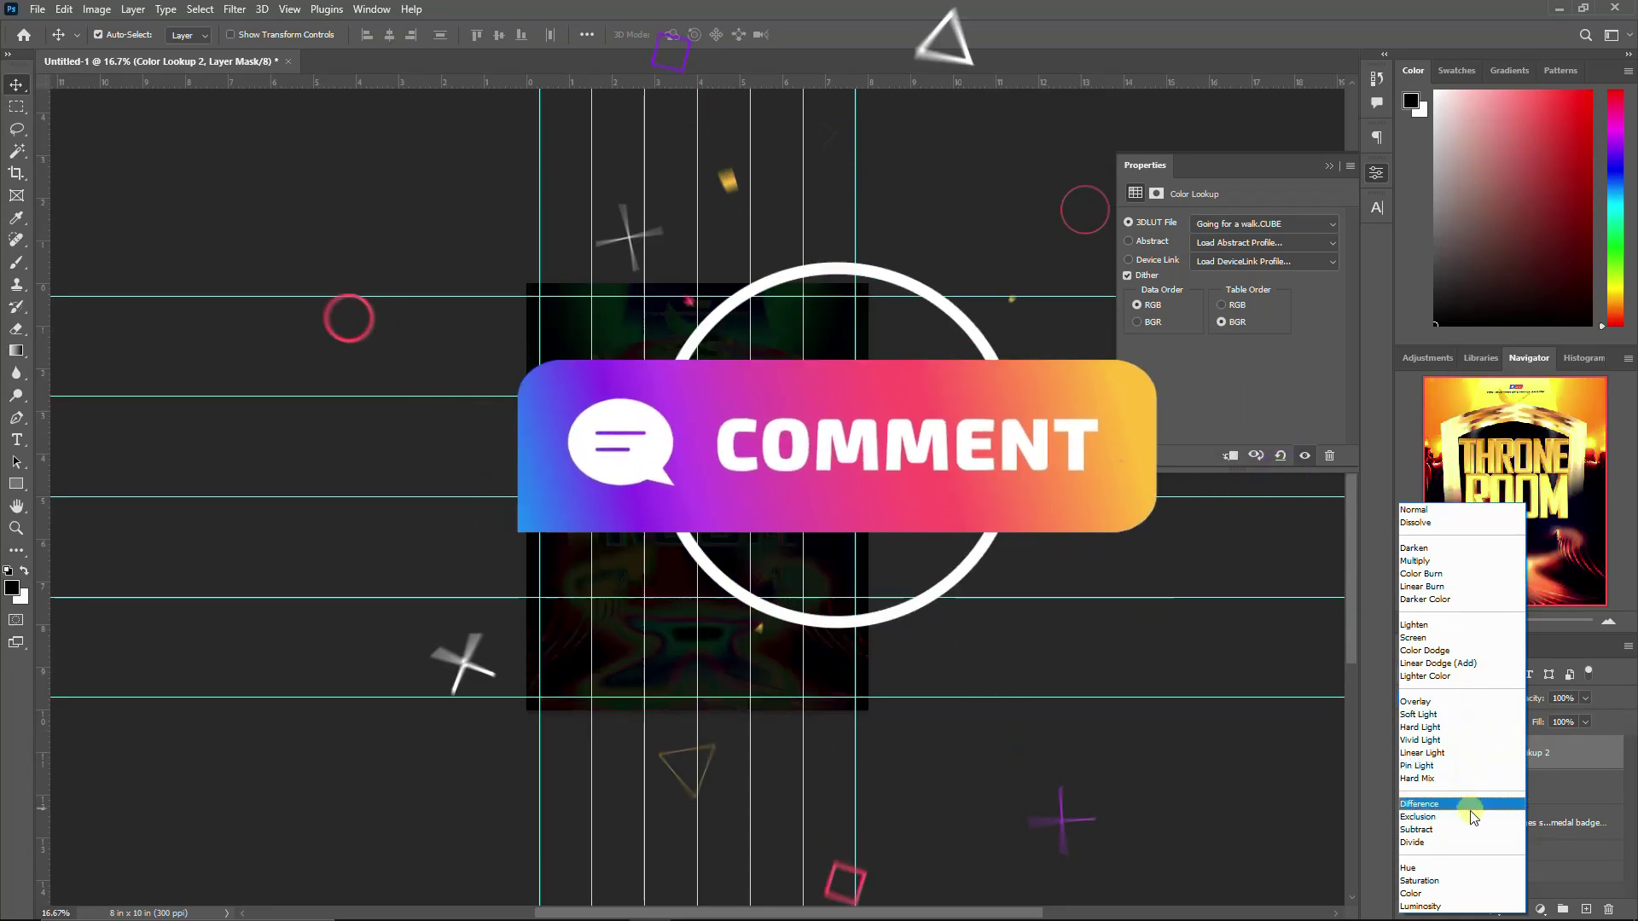
click(1475, 766)
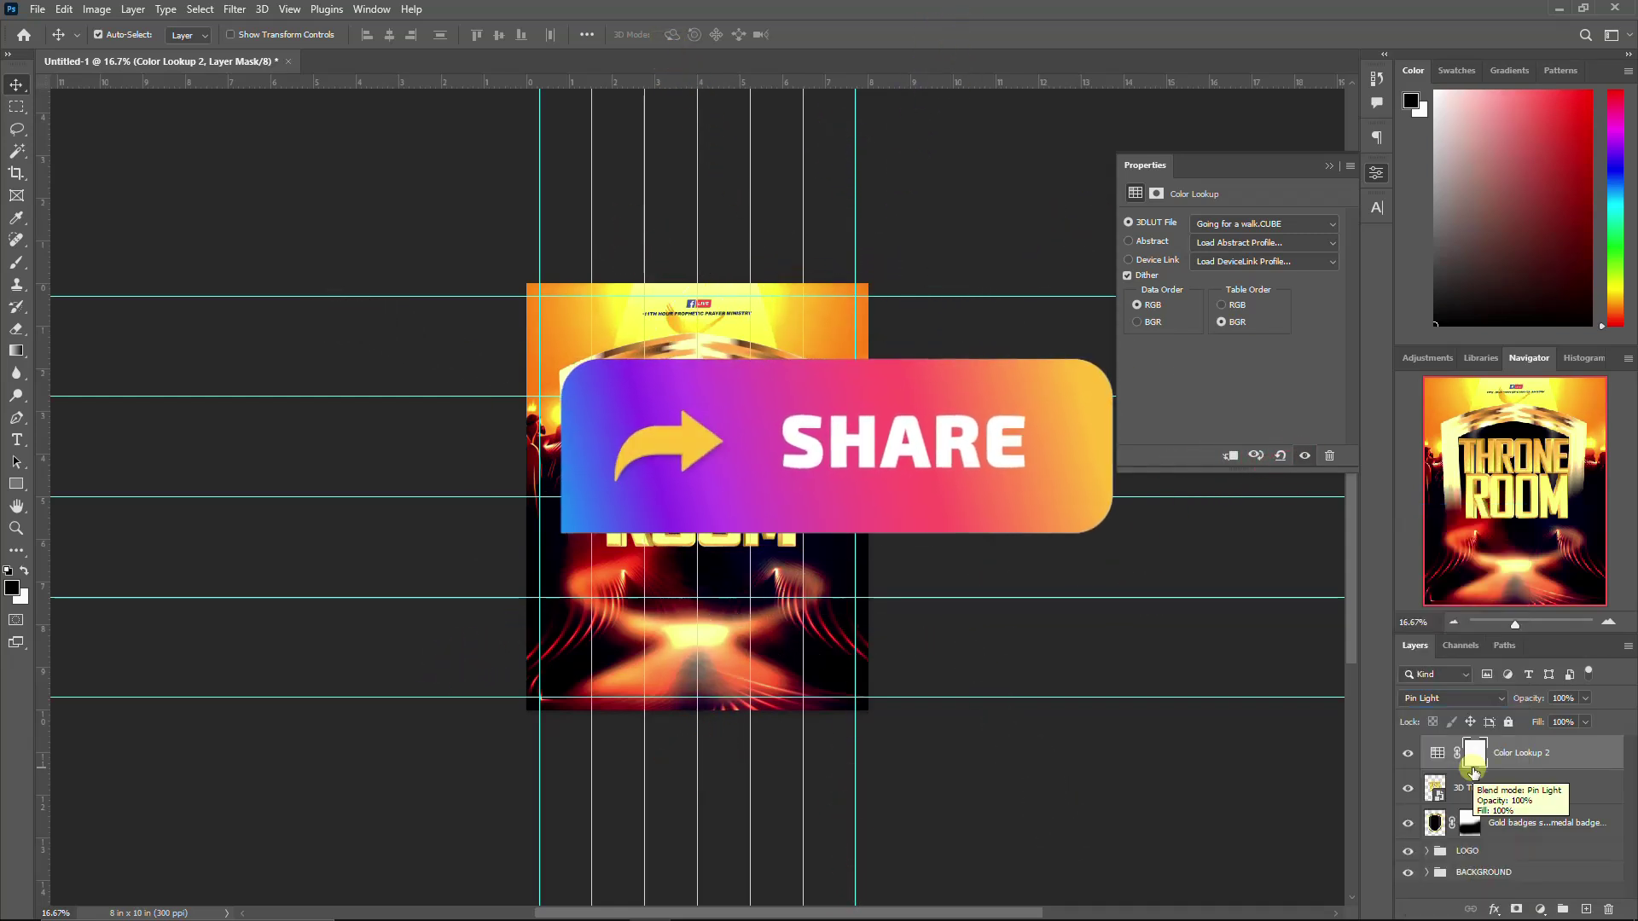
click(1503, 806)
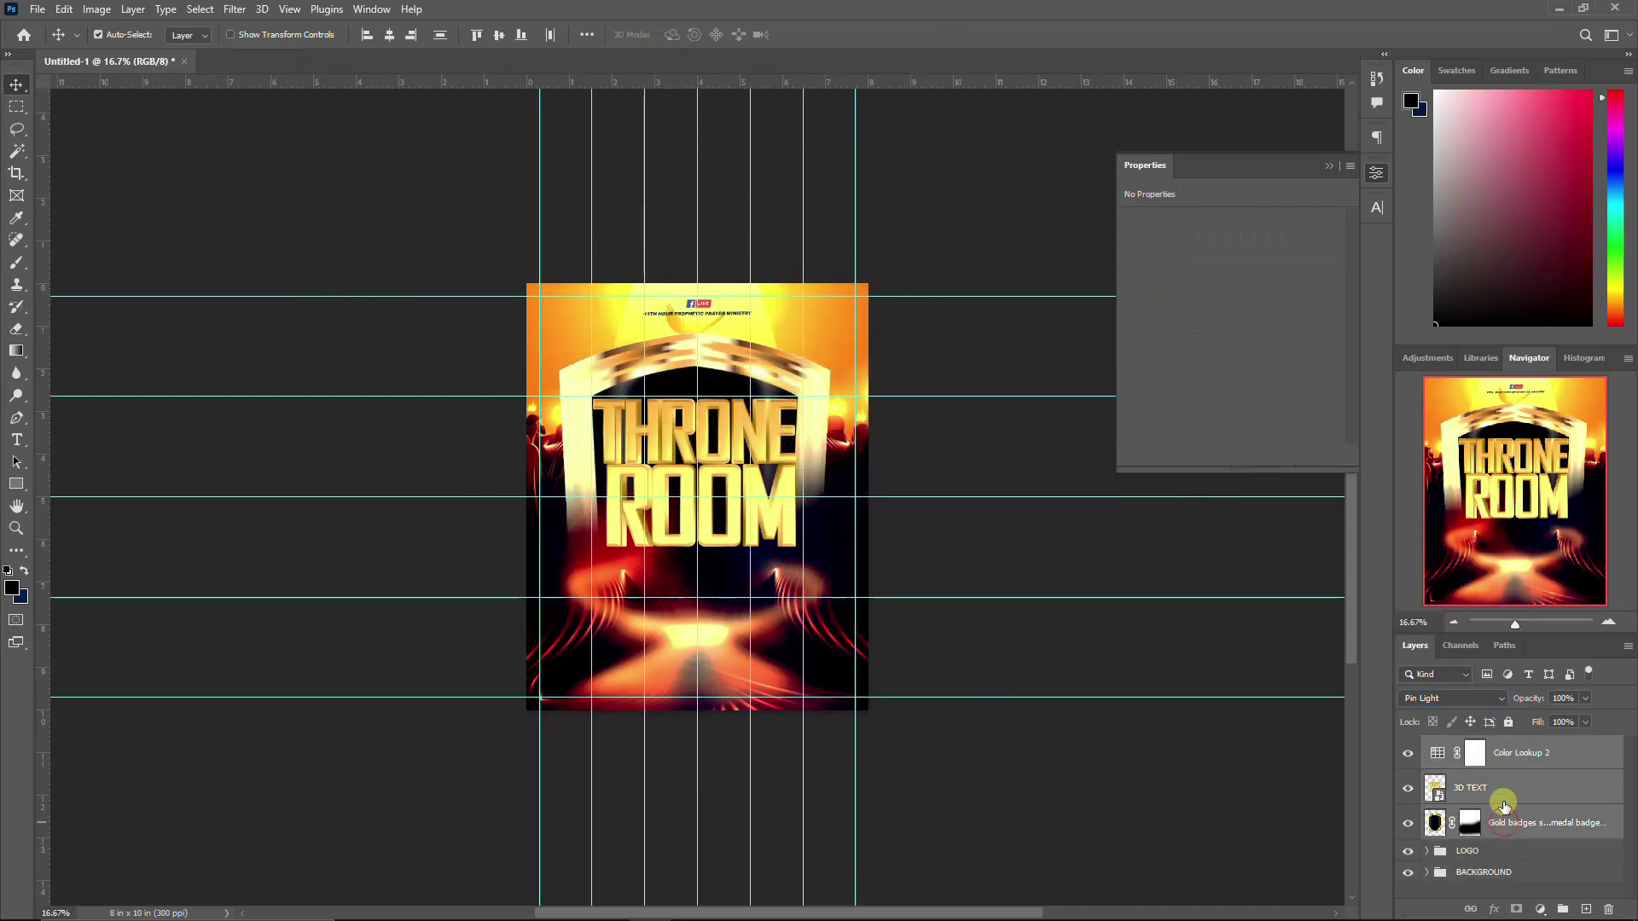
click(1549, 751)
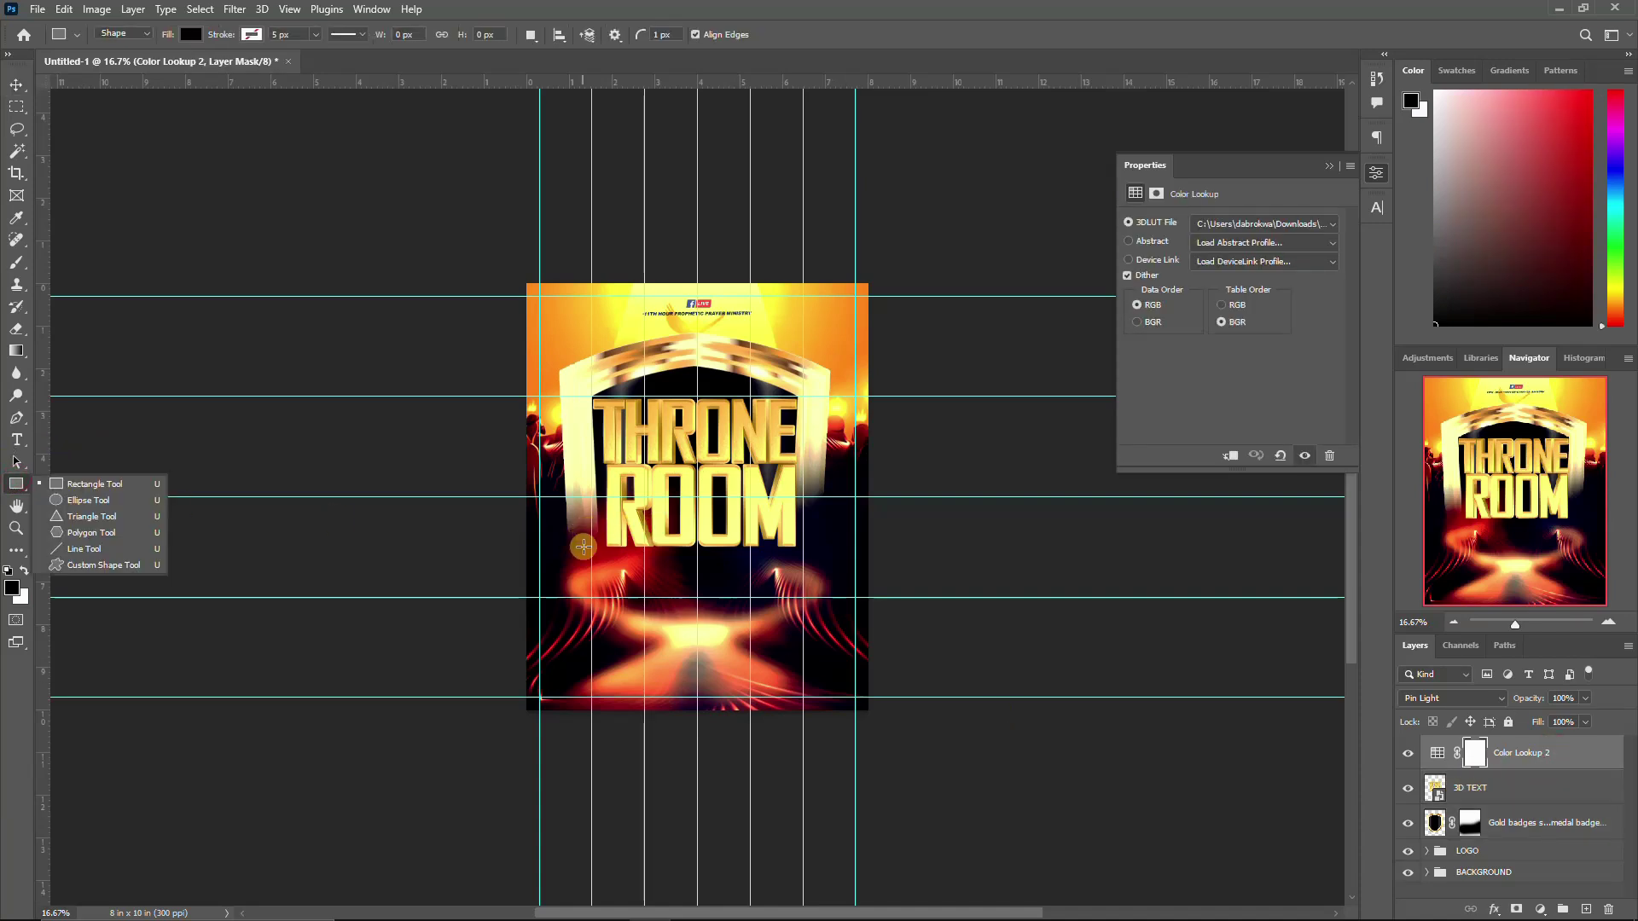
Step: Draw a rectangle about 0.94 × 0.89 in below the title's lower-left corner and fill it with light yellow
drag(578, 549, 617, 586)
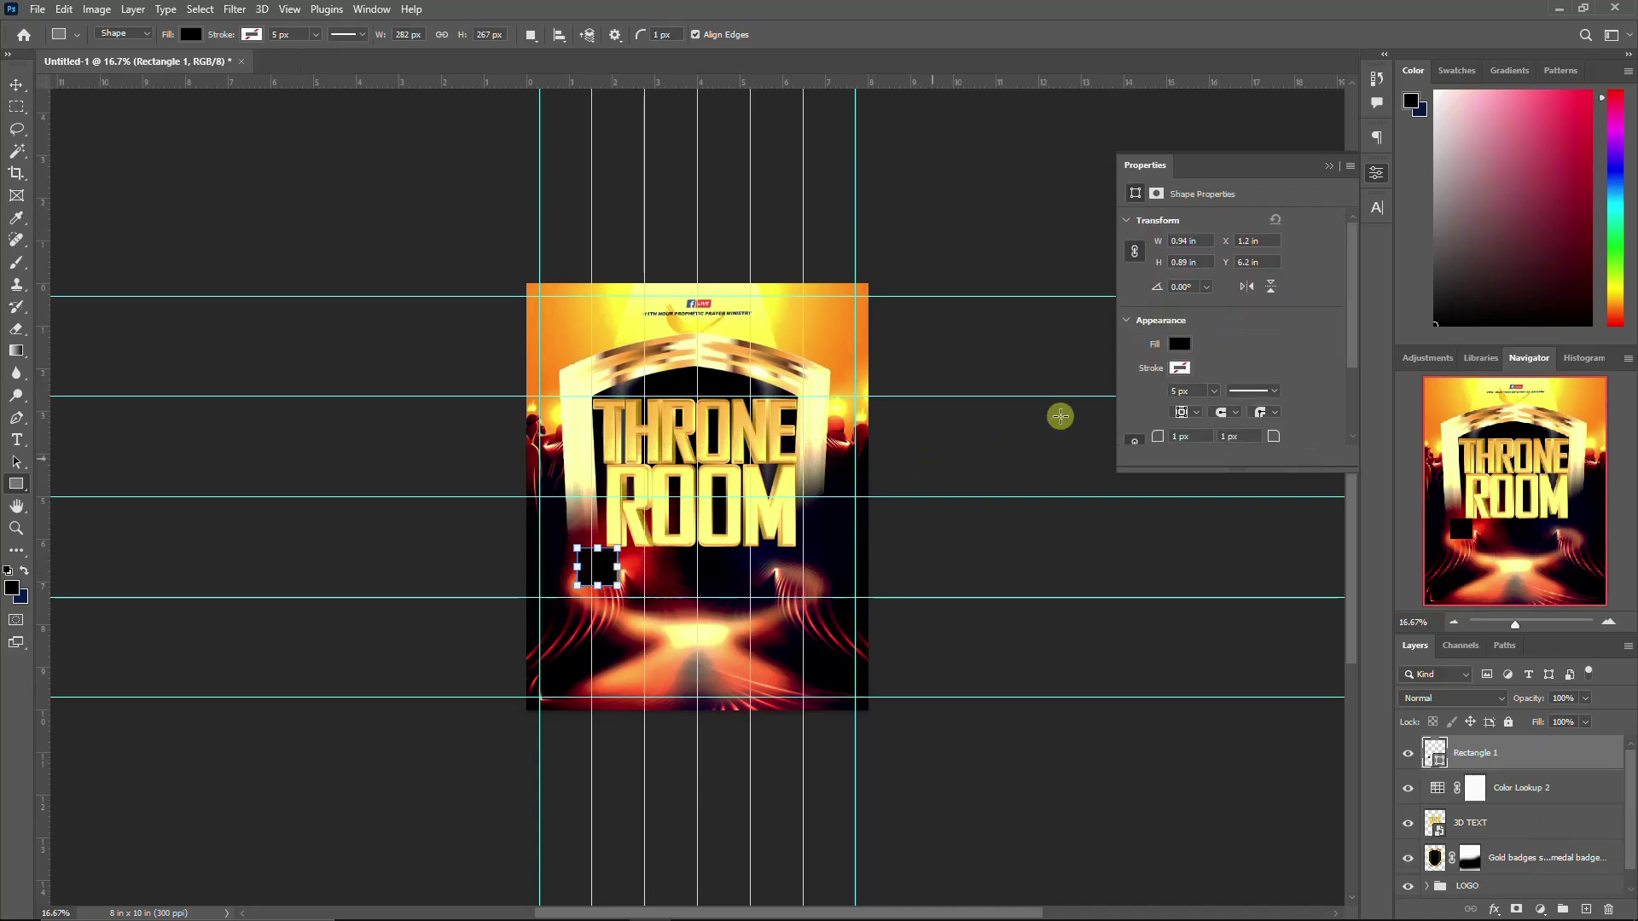
click(1178, 345)
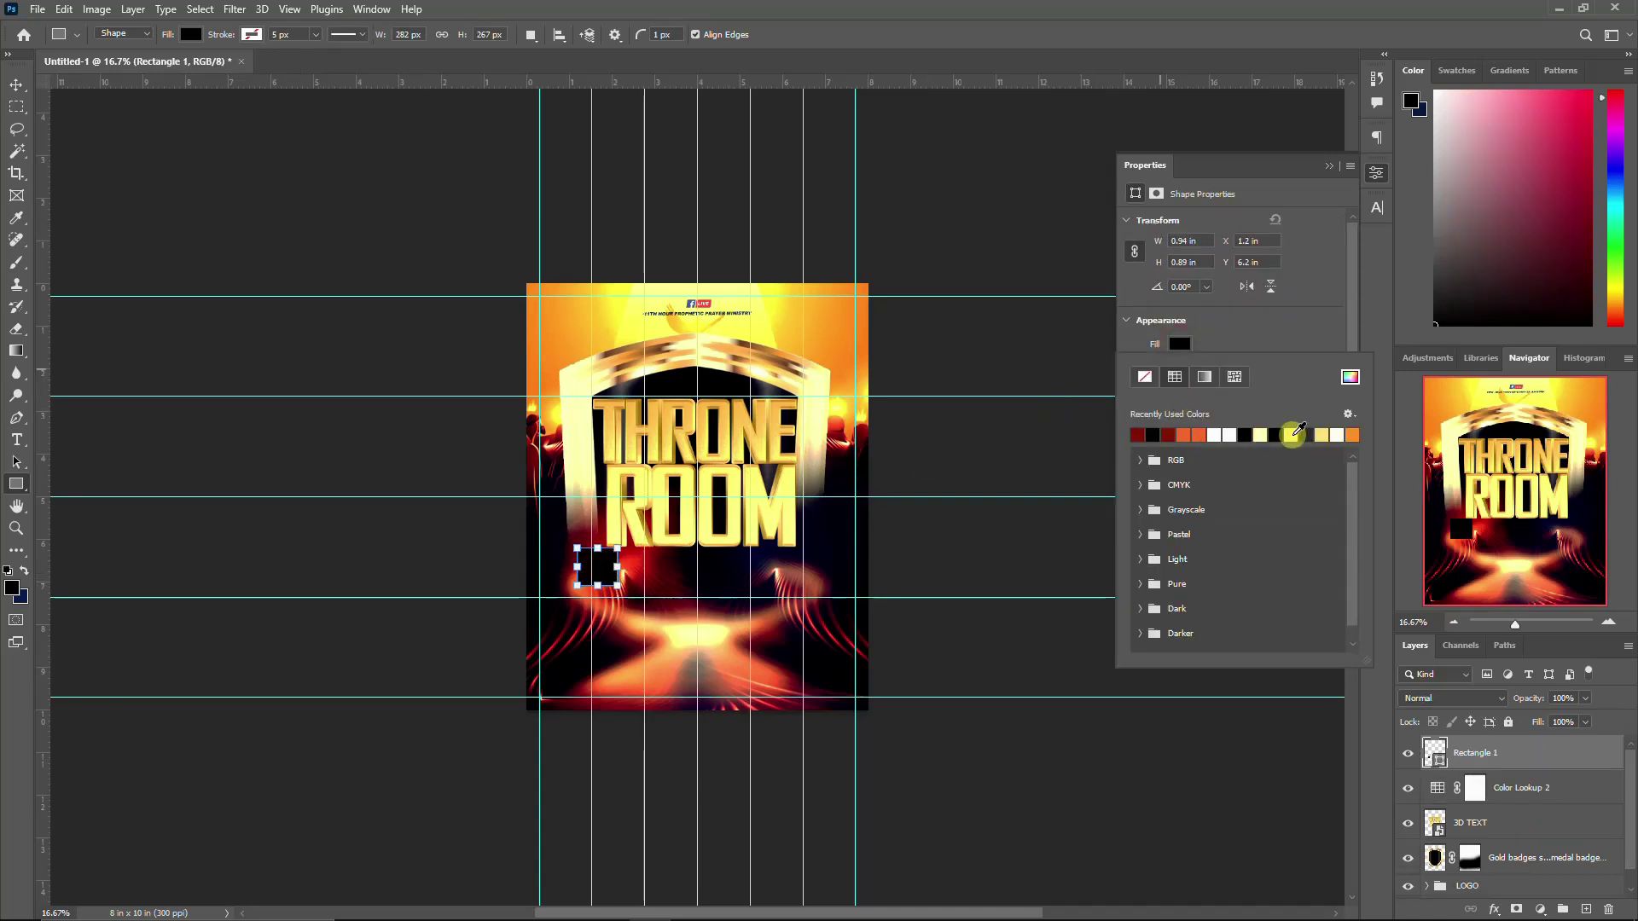
click(1294, 434)
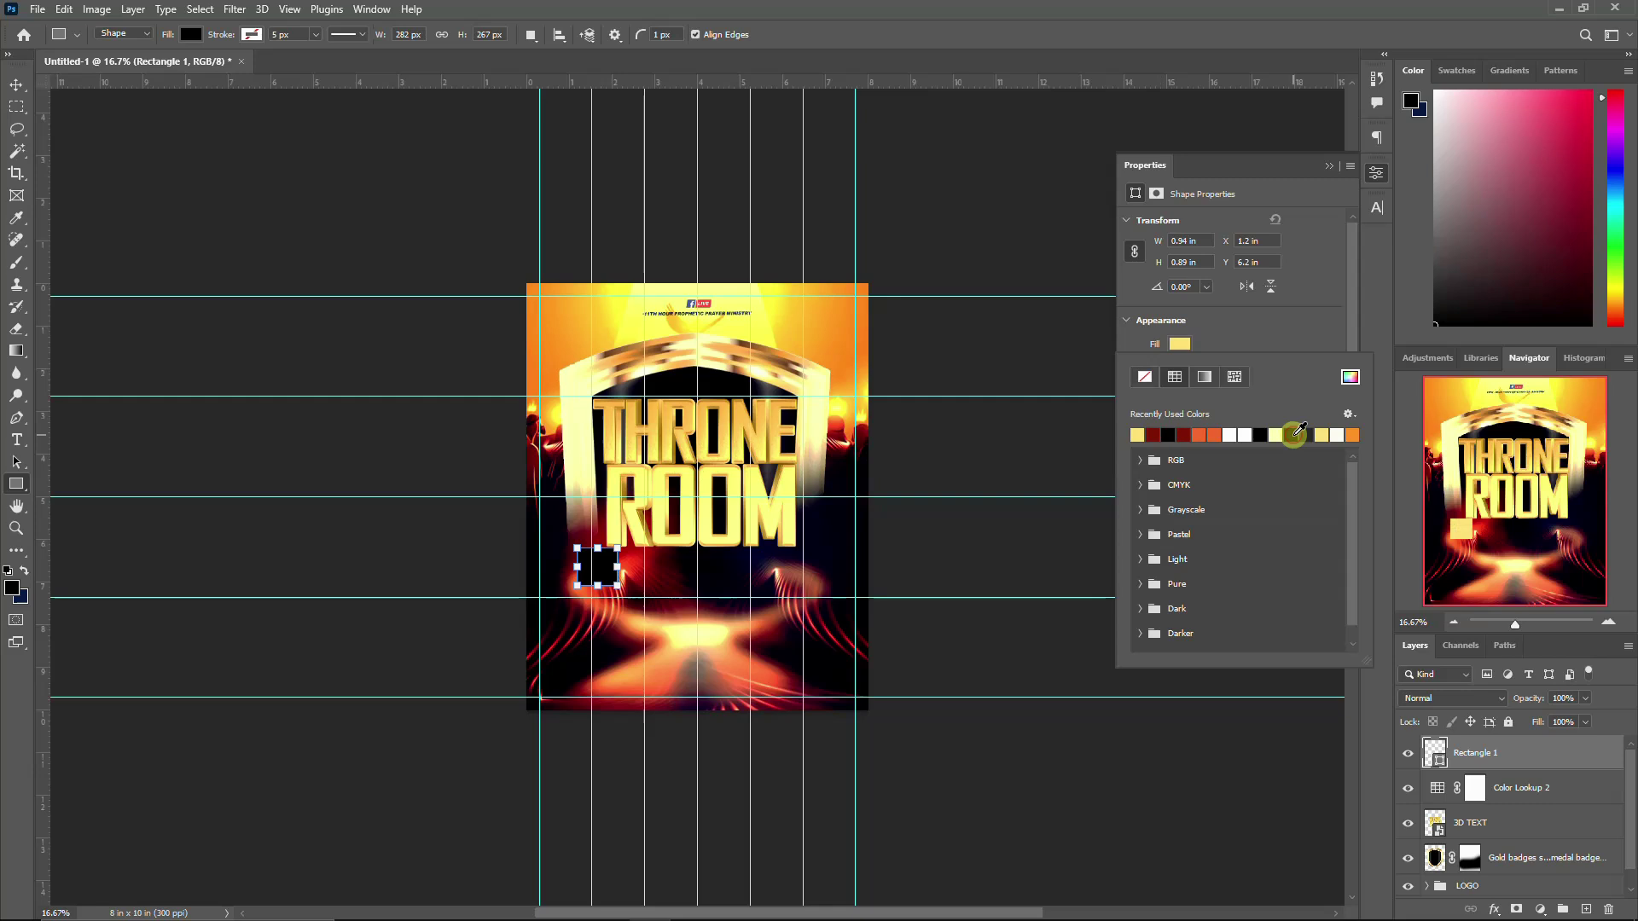
click(1375, 178)
click(15, 85)
drag(570, 561, 584, 572)
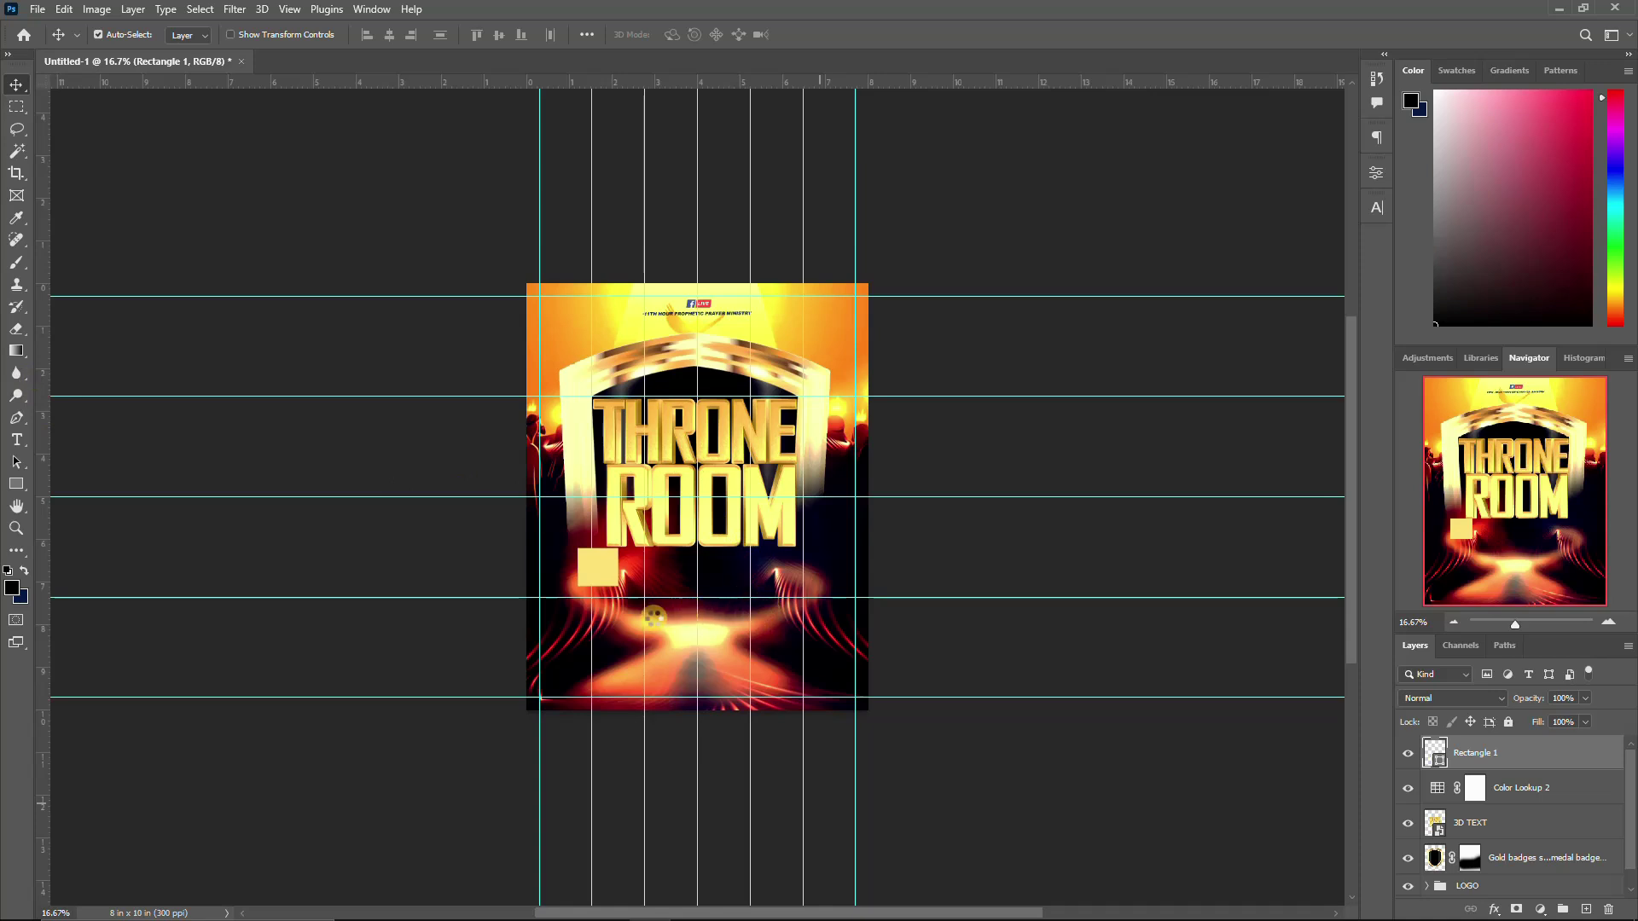
Step: Add the dark red text THEME in OpineHeavy at 72 pt below the yellow rectangle
key(t)
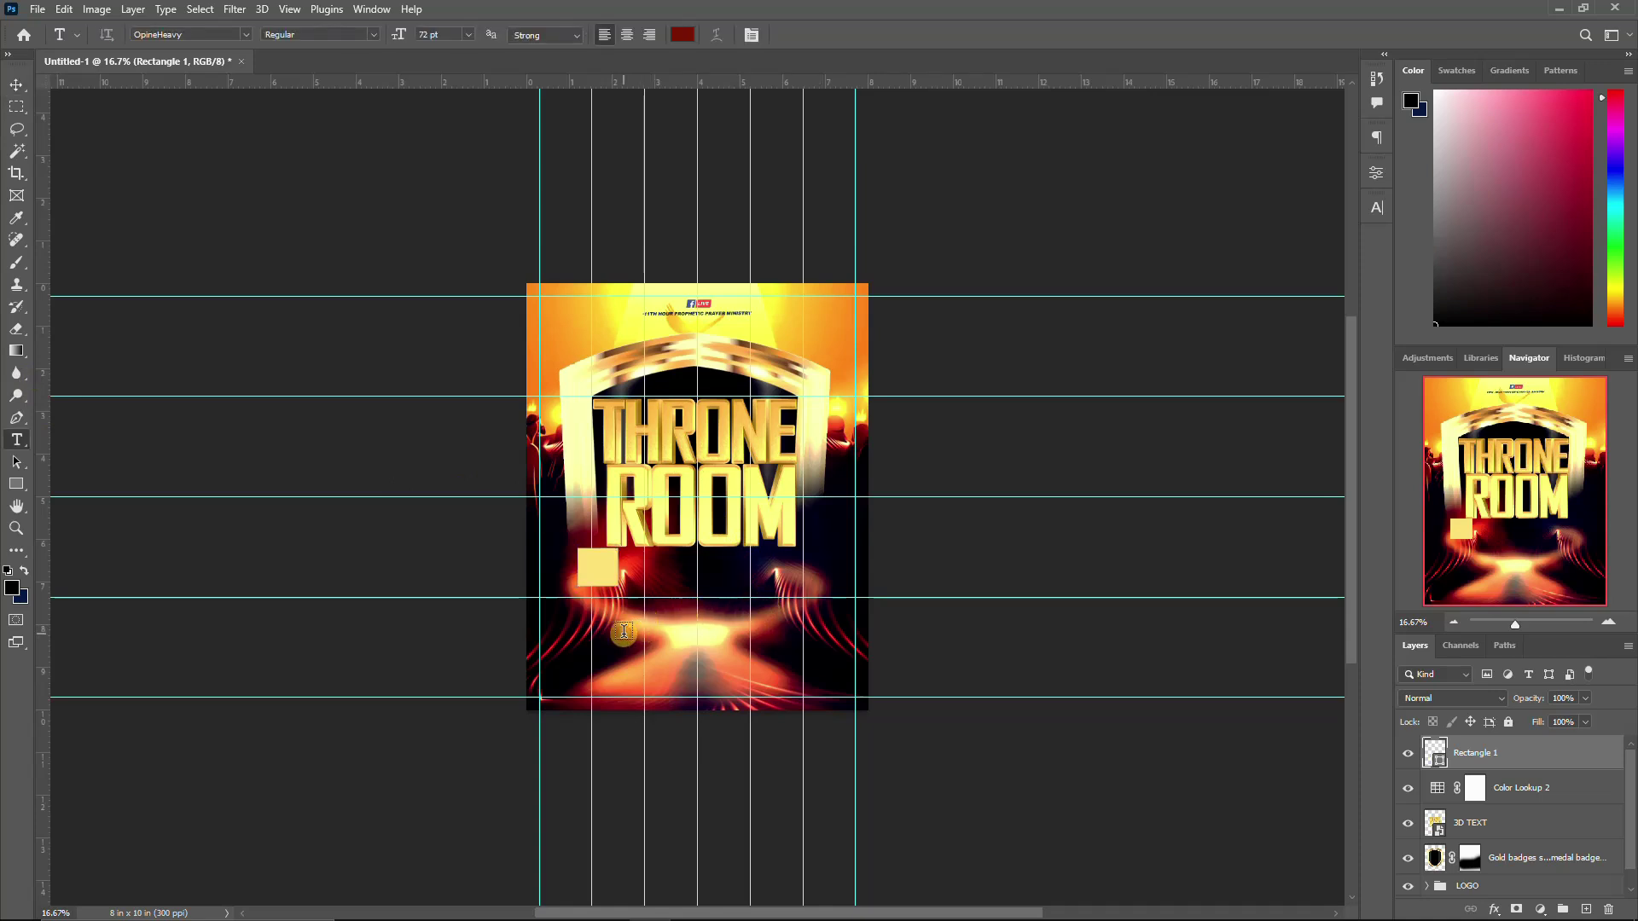
click(623, 630)
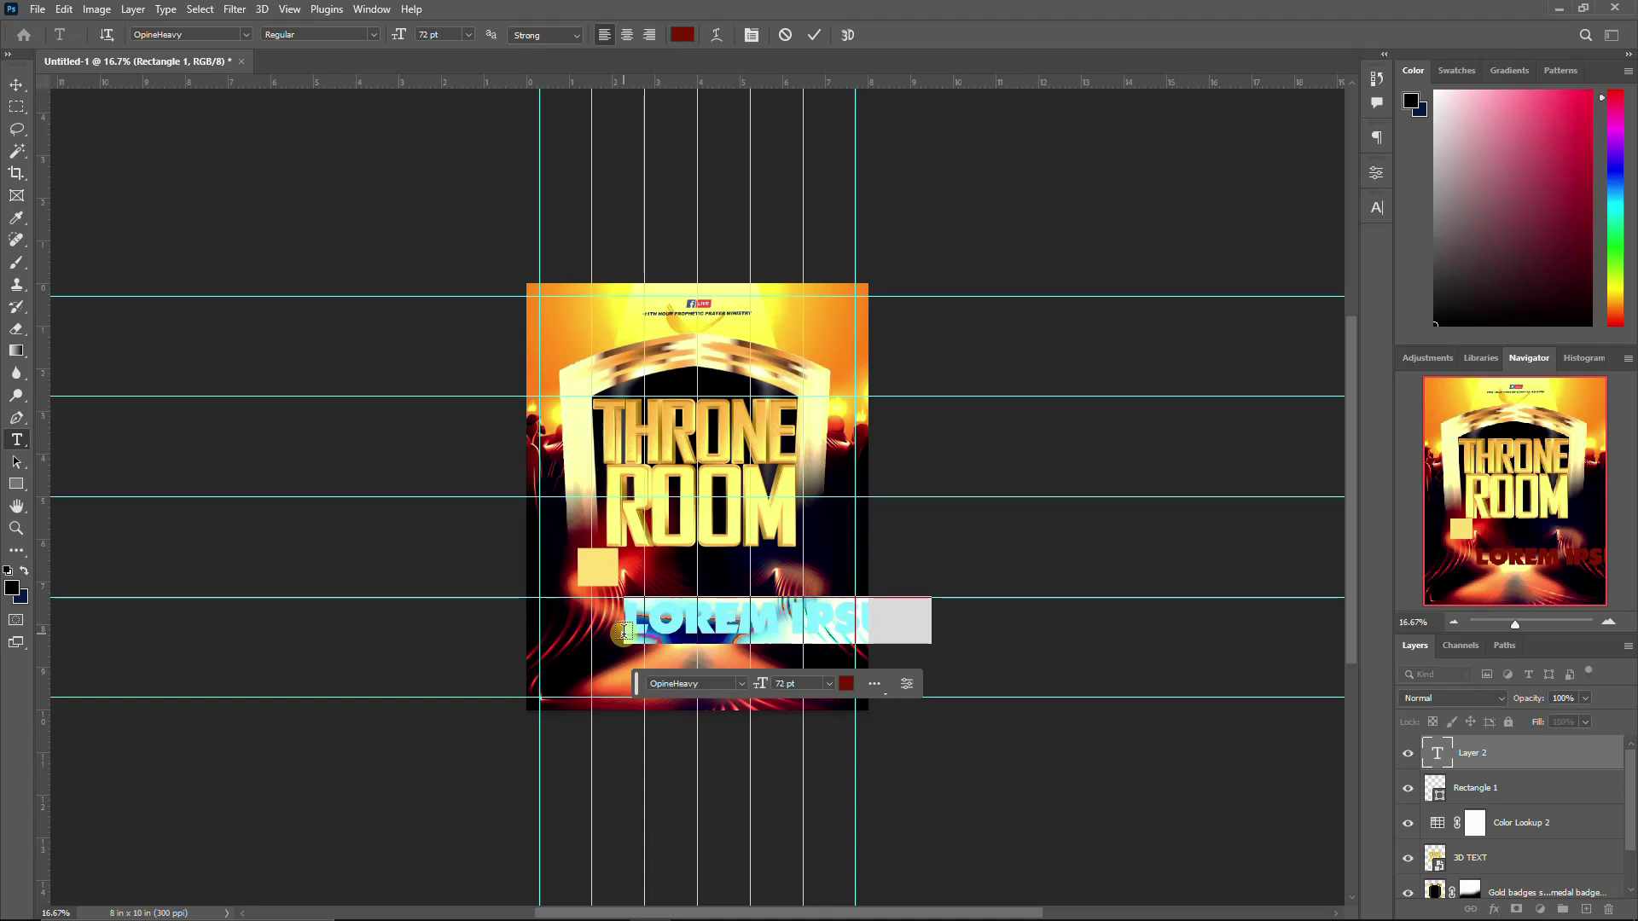
text(WH)
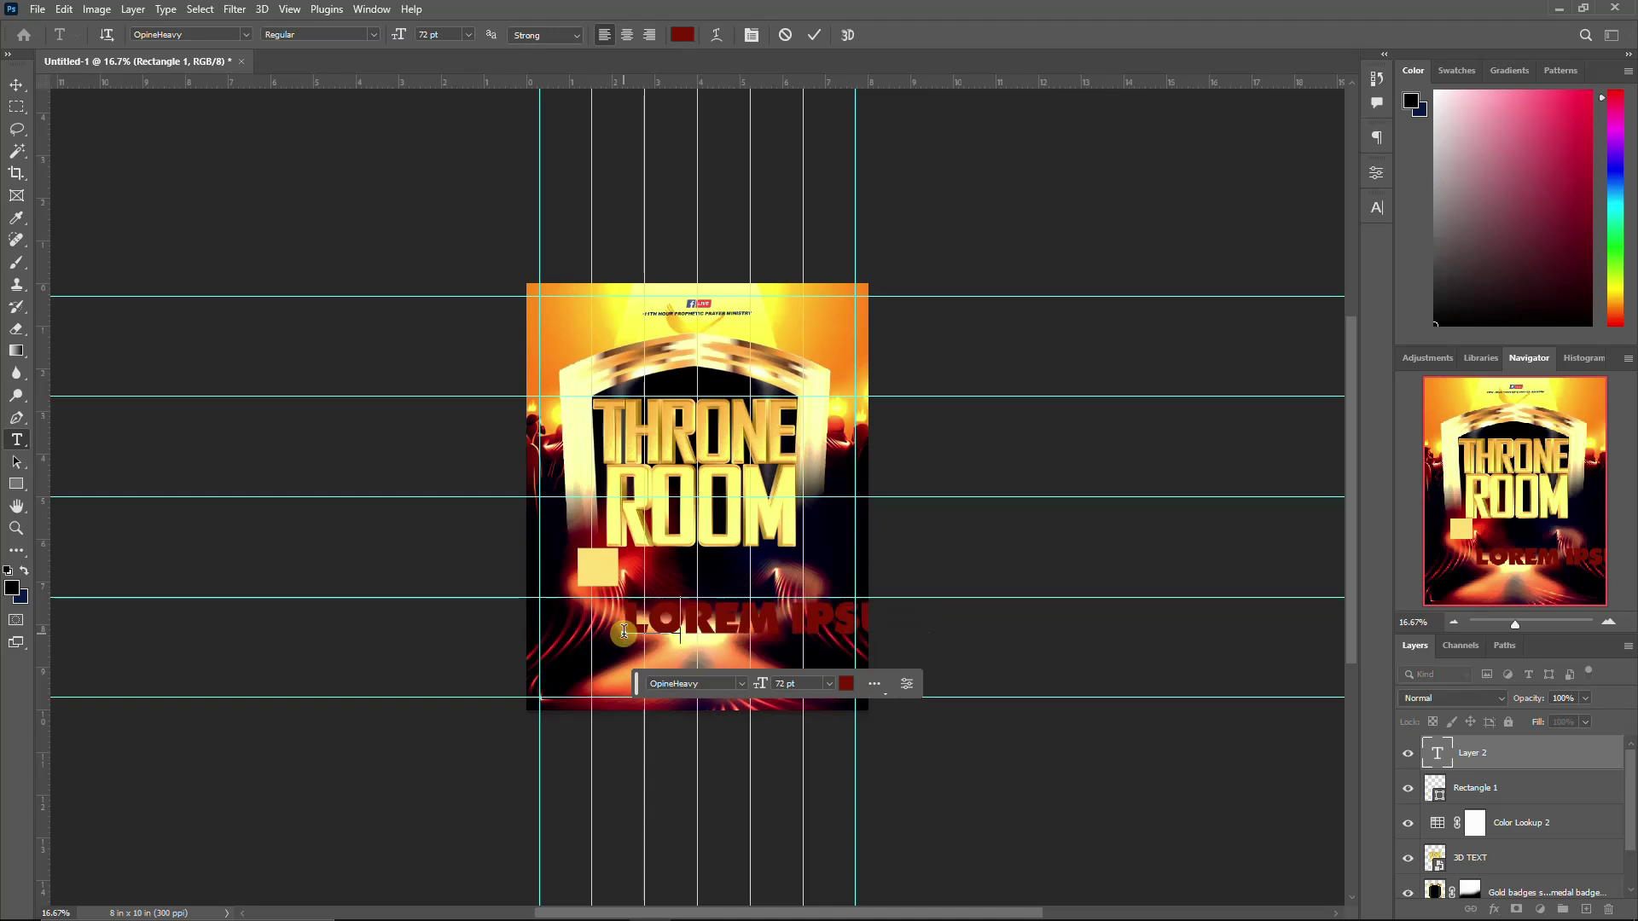
text(EME)
key(ctrl+Return)
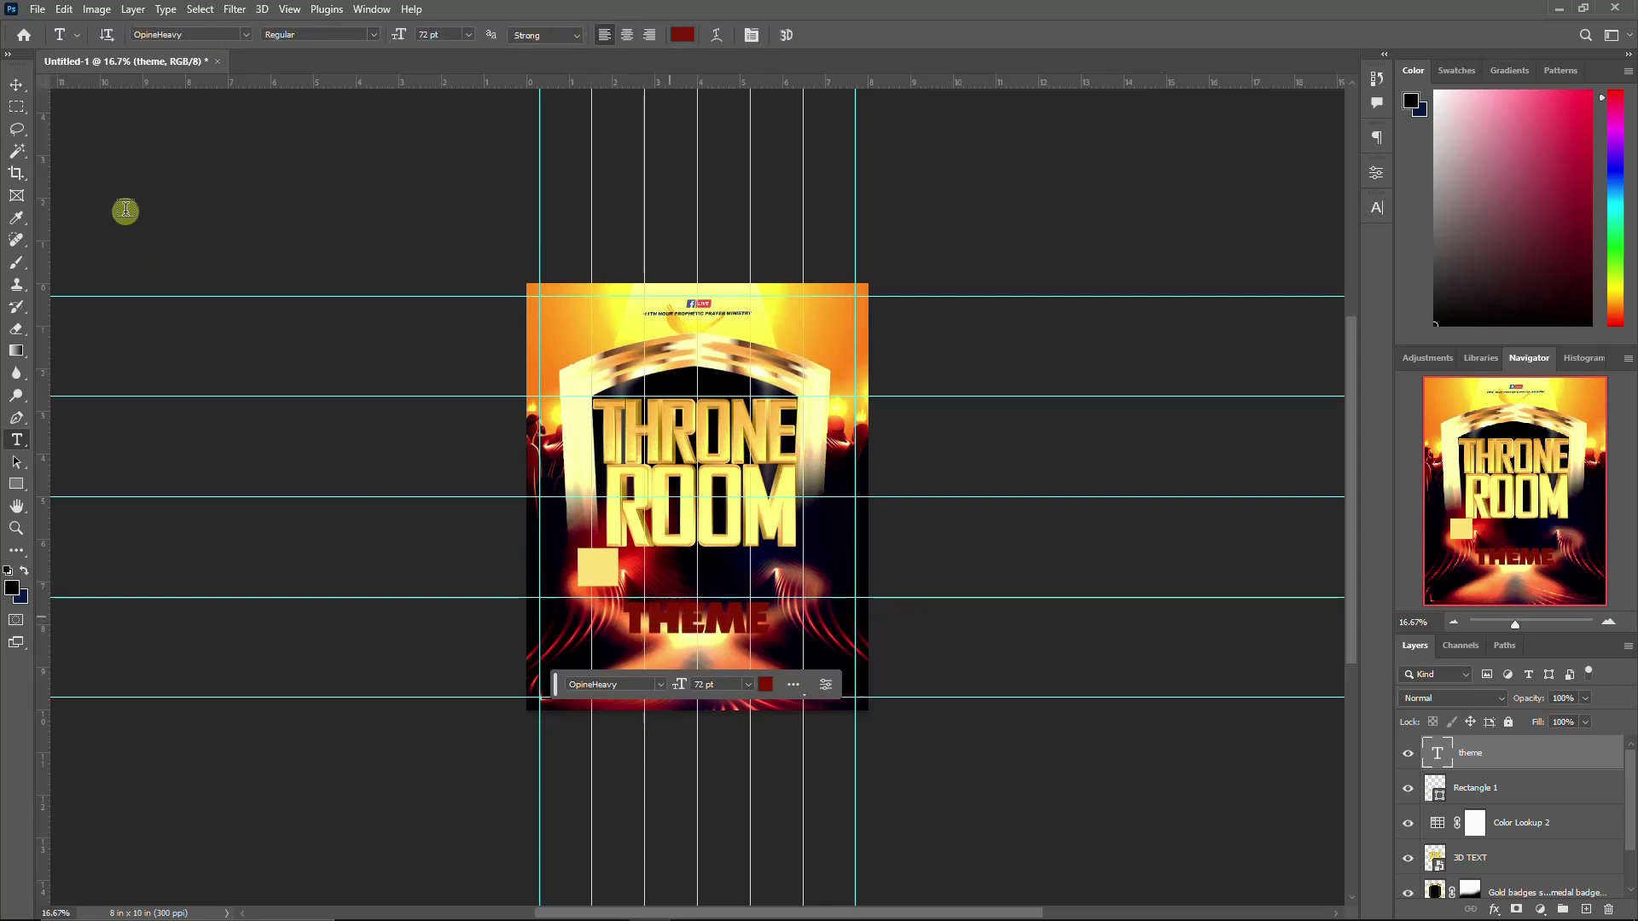
Step: Scale the THEME text down to about 21.67 pt and place it over the yellow rectangle
click(16, 85)
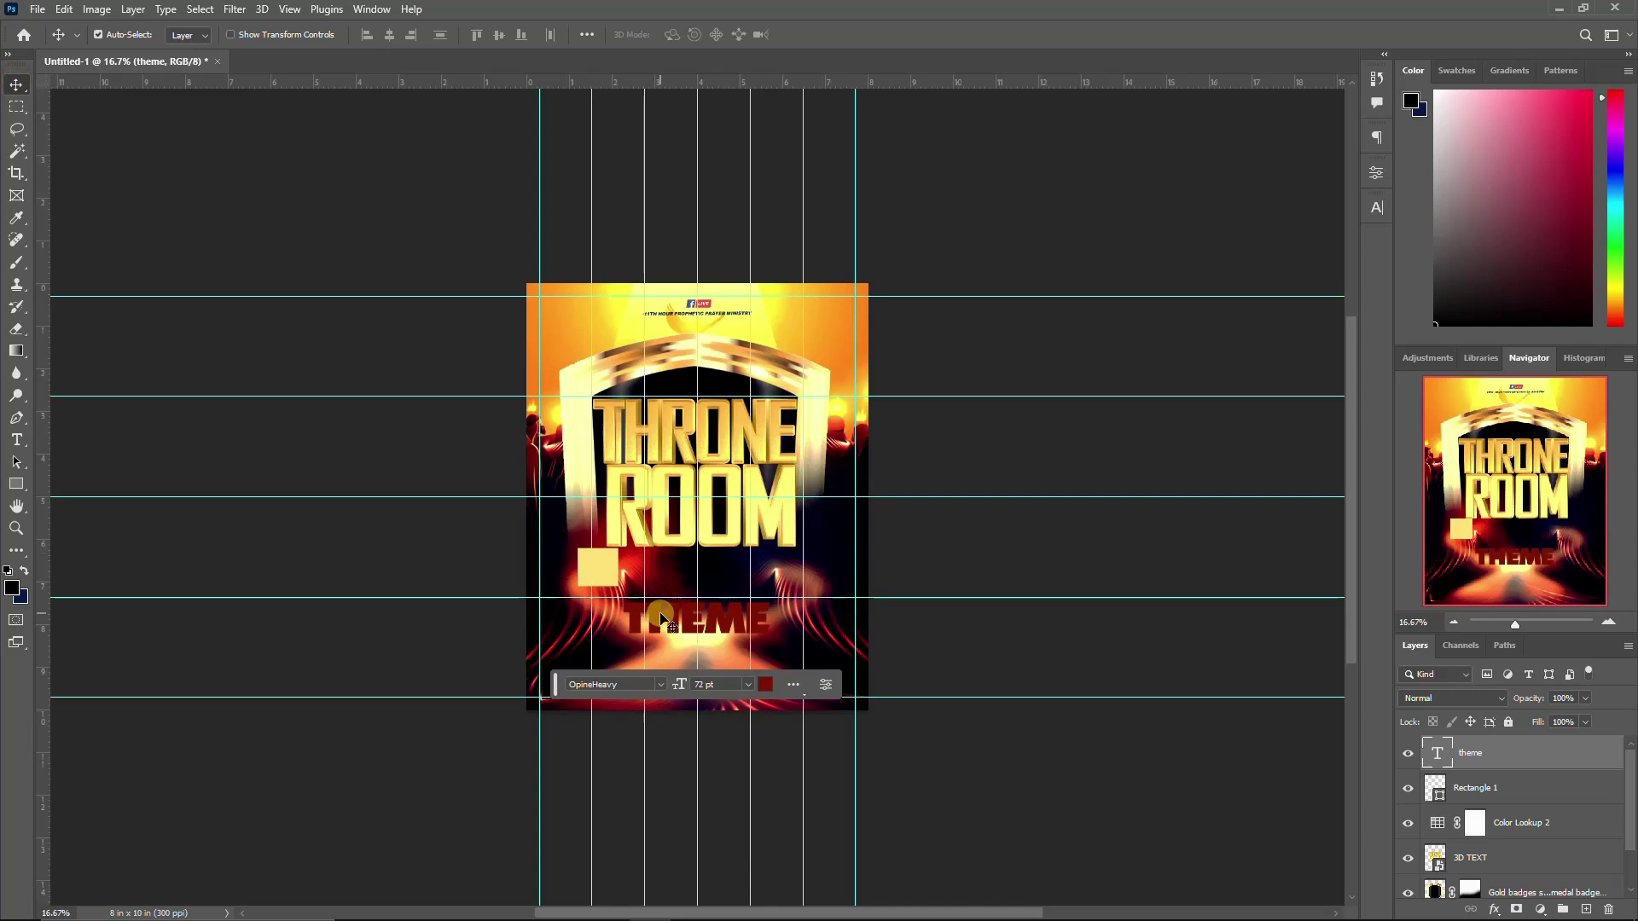
key(ctrl+t)
drag(770, 595, 597, 576)
key(Return)
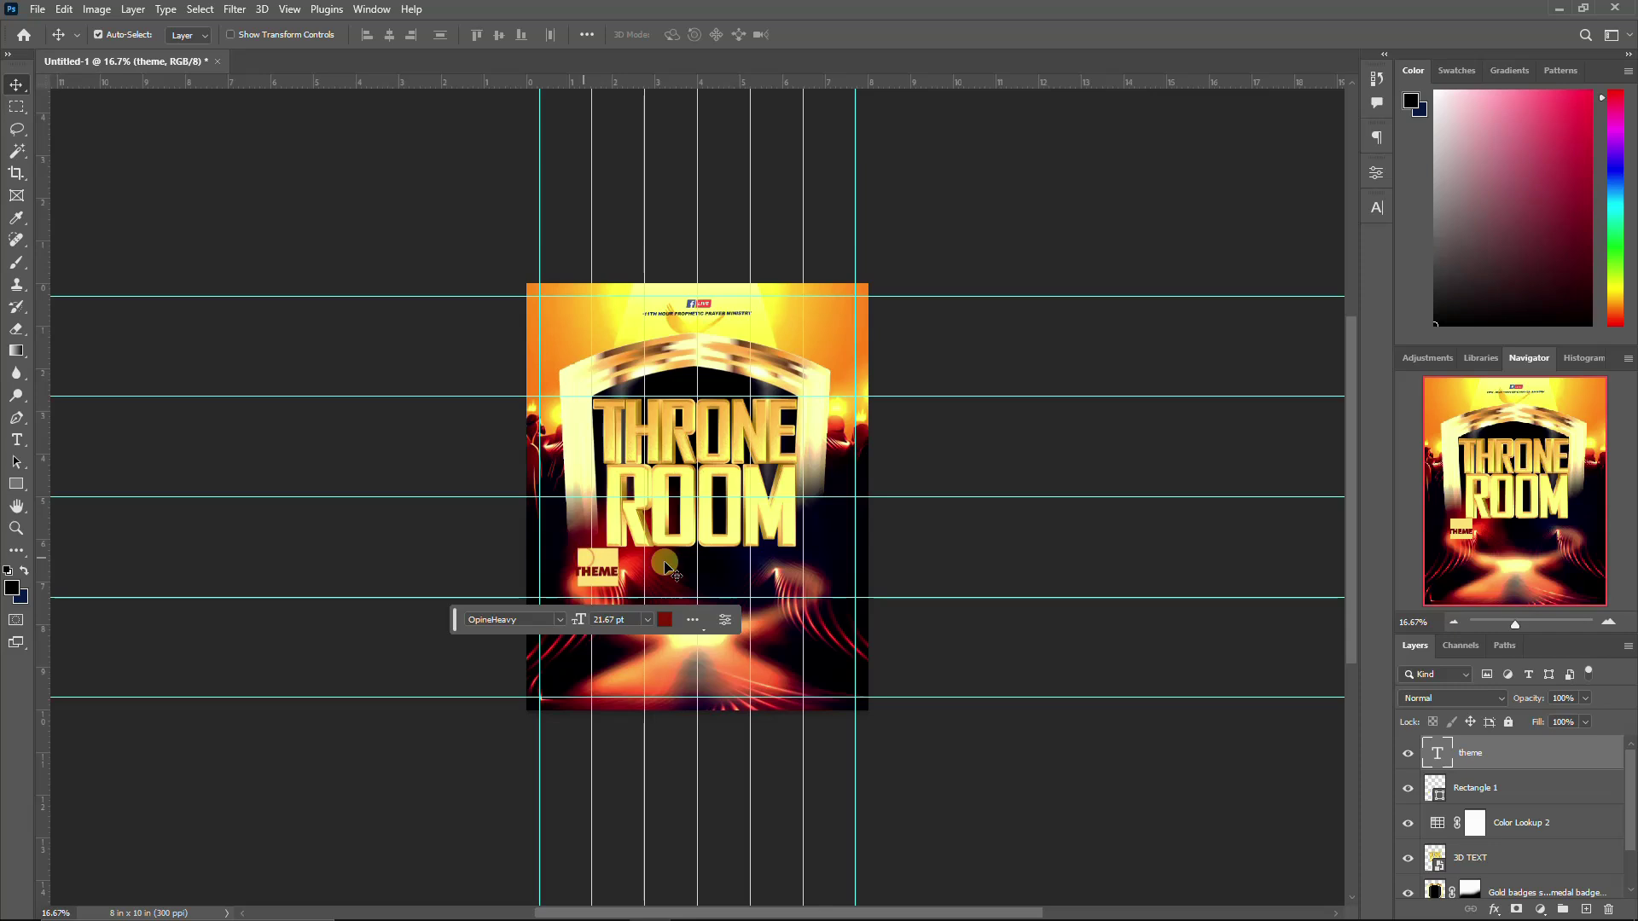
key(ctrl+t)
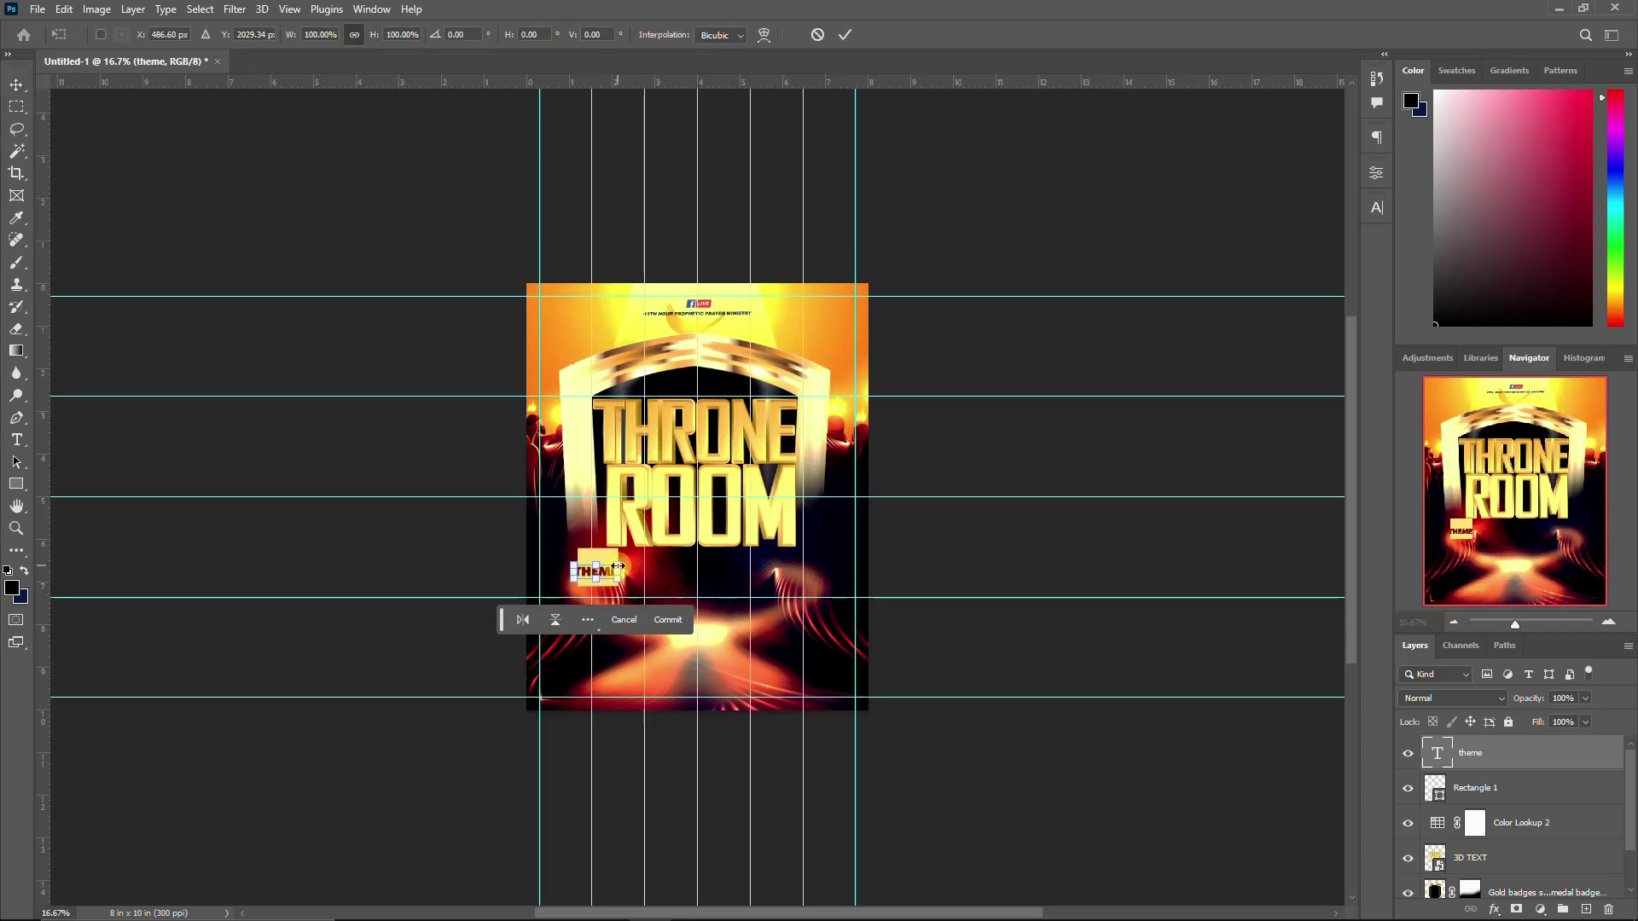
key(Return)
Step: Widen the yellow rectangle rightward to about 130% of its width, keeping its height
click(1491, 786)
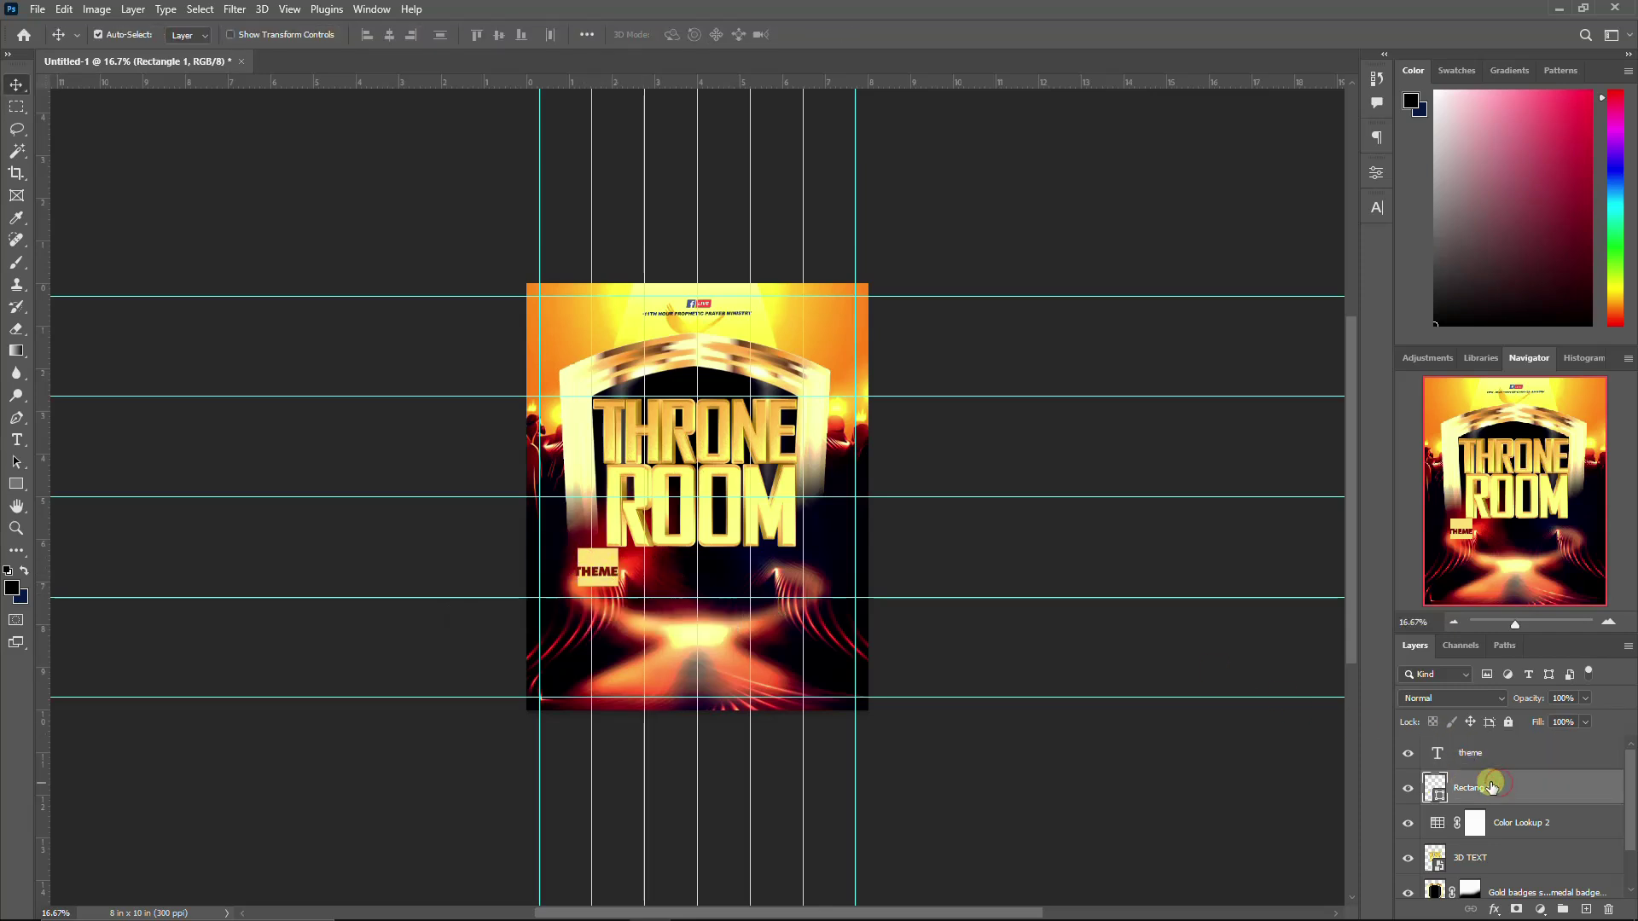
key(ctrl+t)
drag(618, 568, 630, 571)
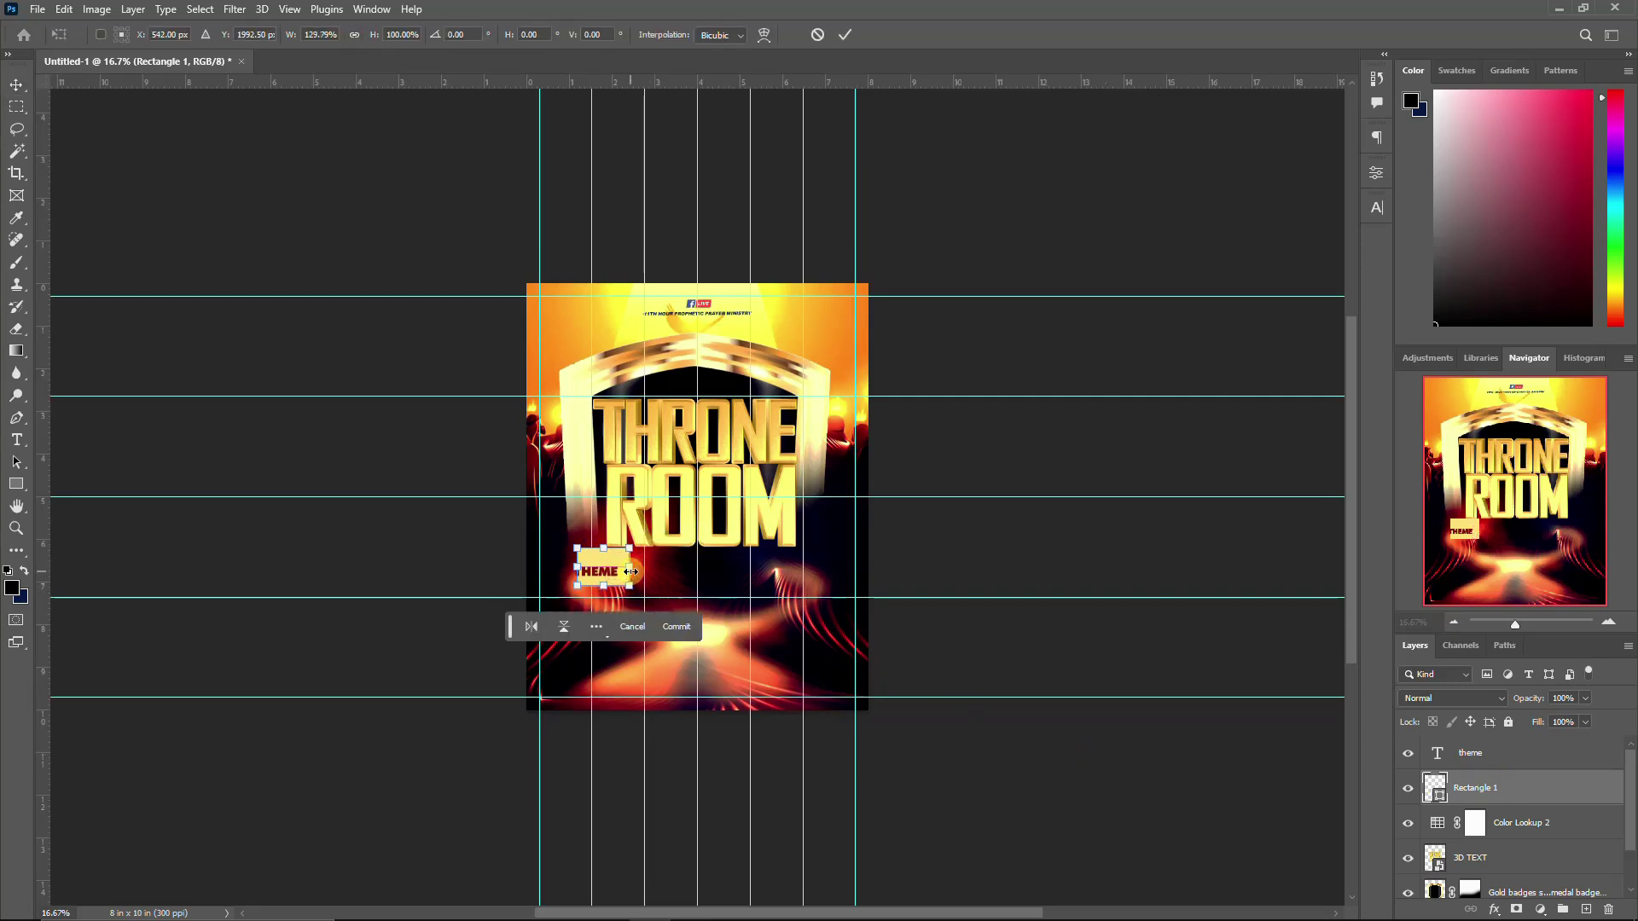
key(Return)
Step: Centre the THEME text horizontally and vertically on the yellow rectangle using its outline as the selection, and deselect
click(1502, 751)
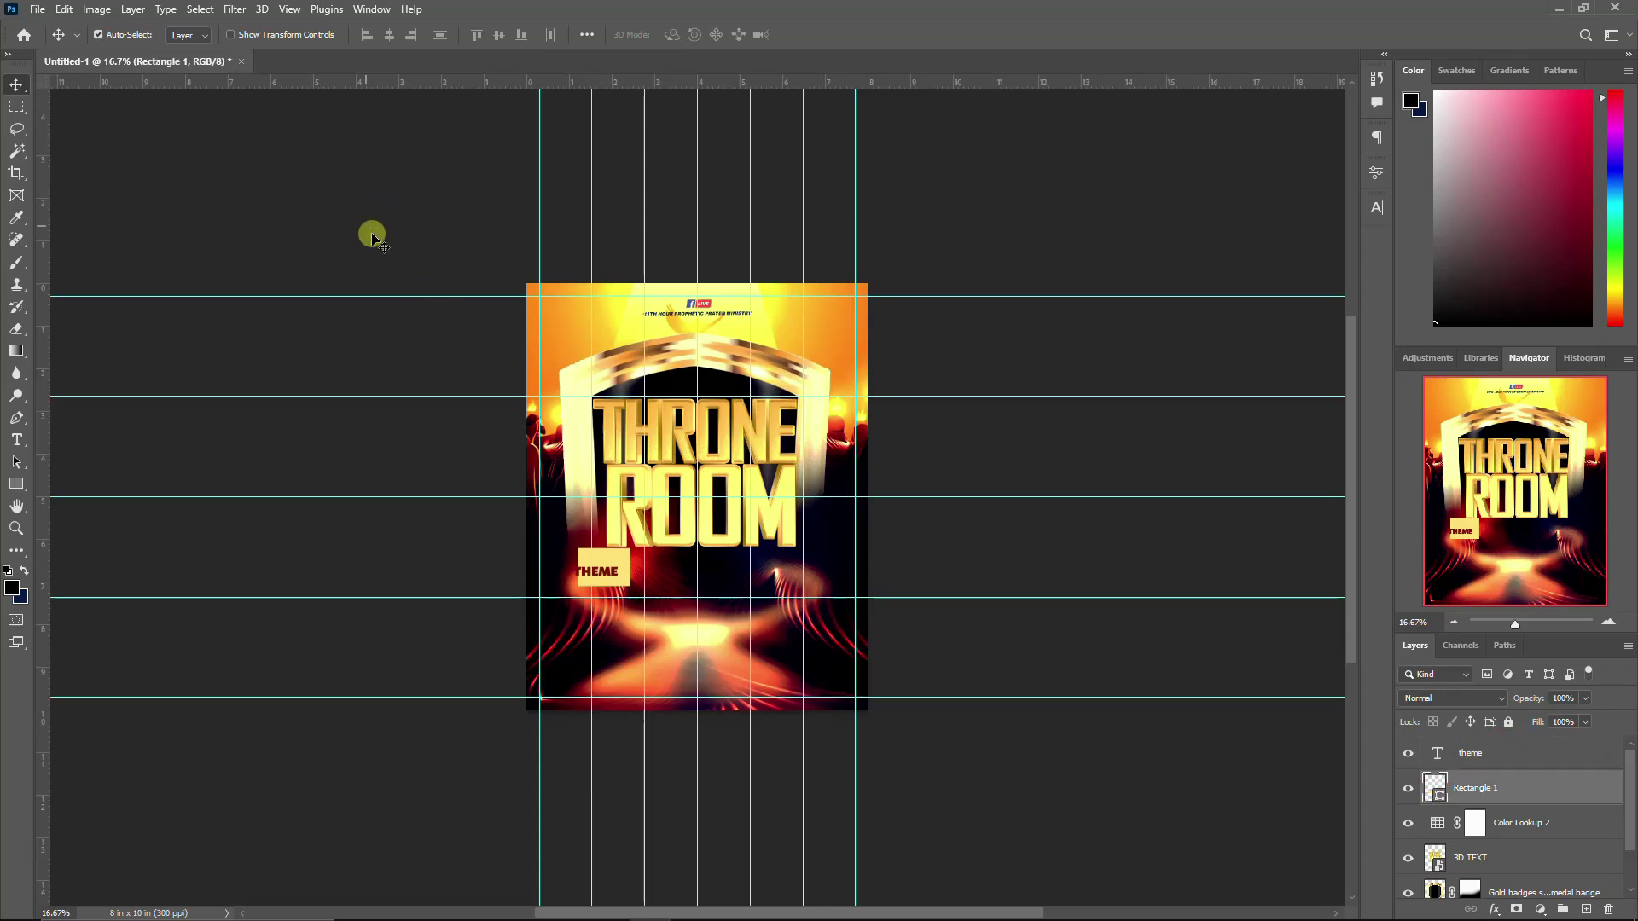
click(1470, 748)
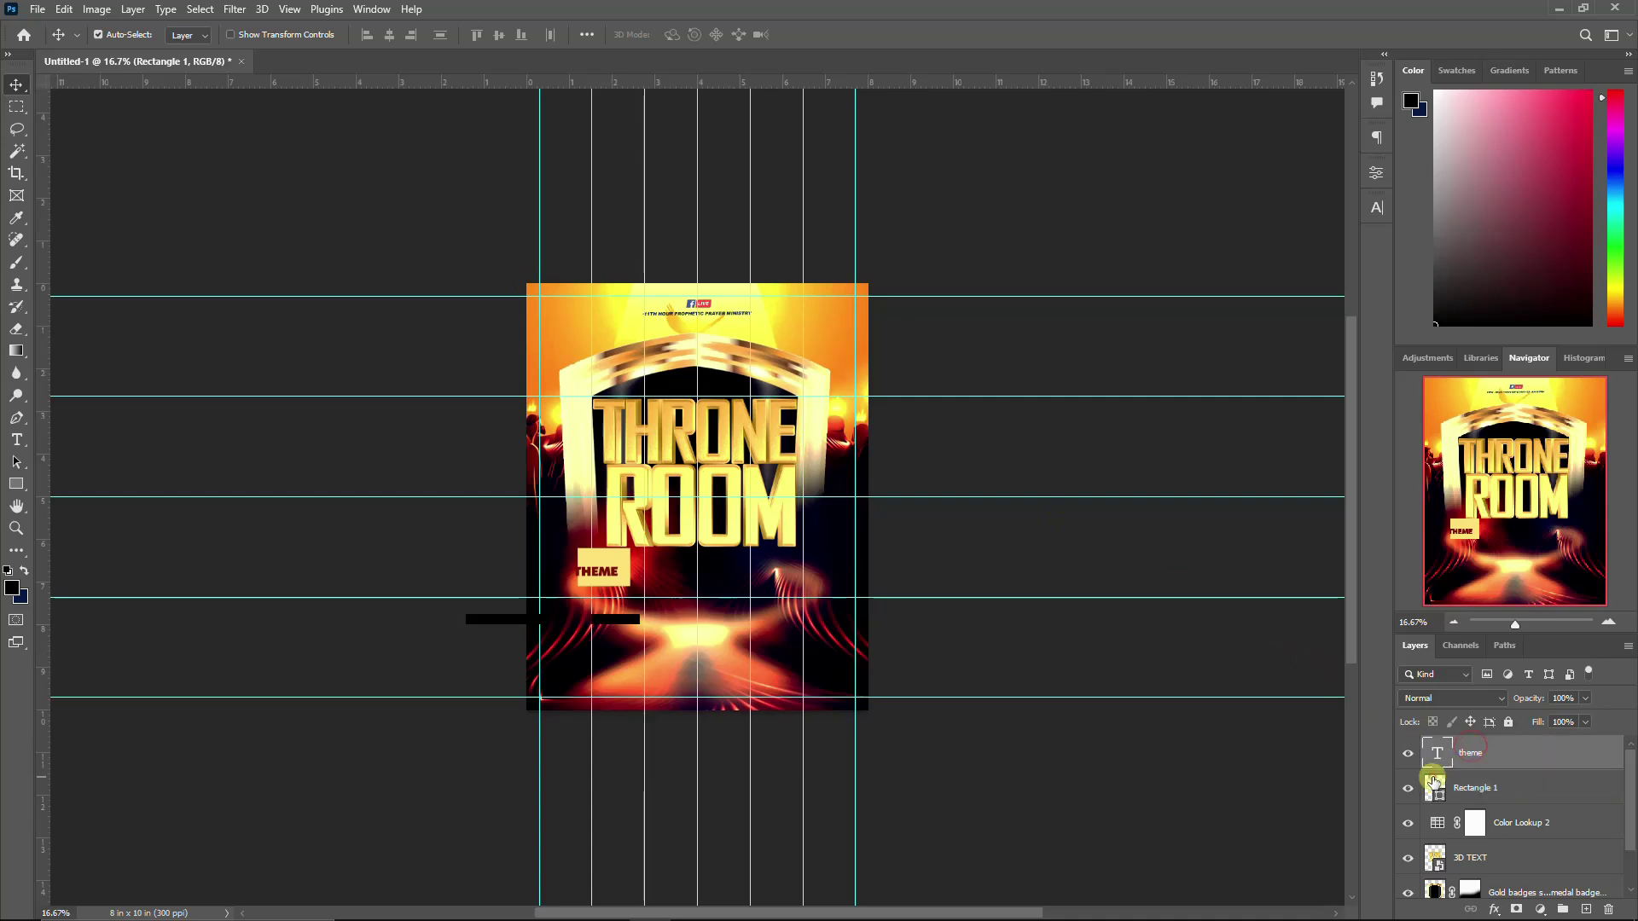
ctrl+click(1433, 782)
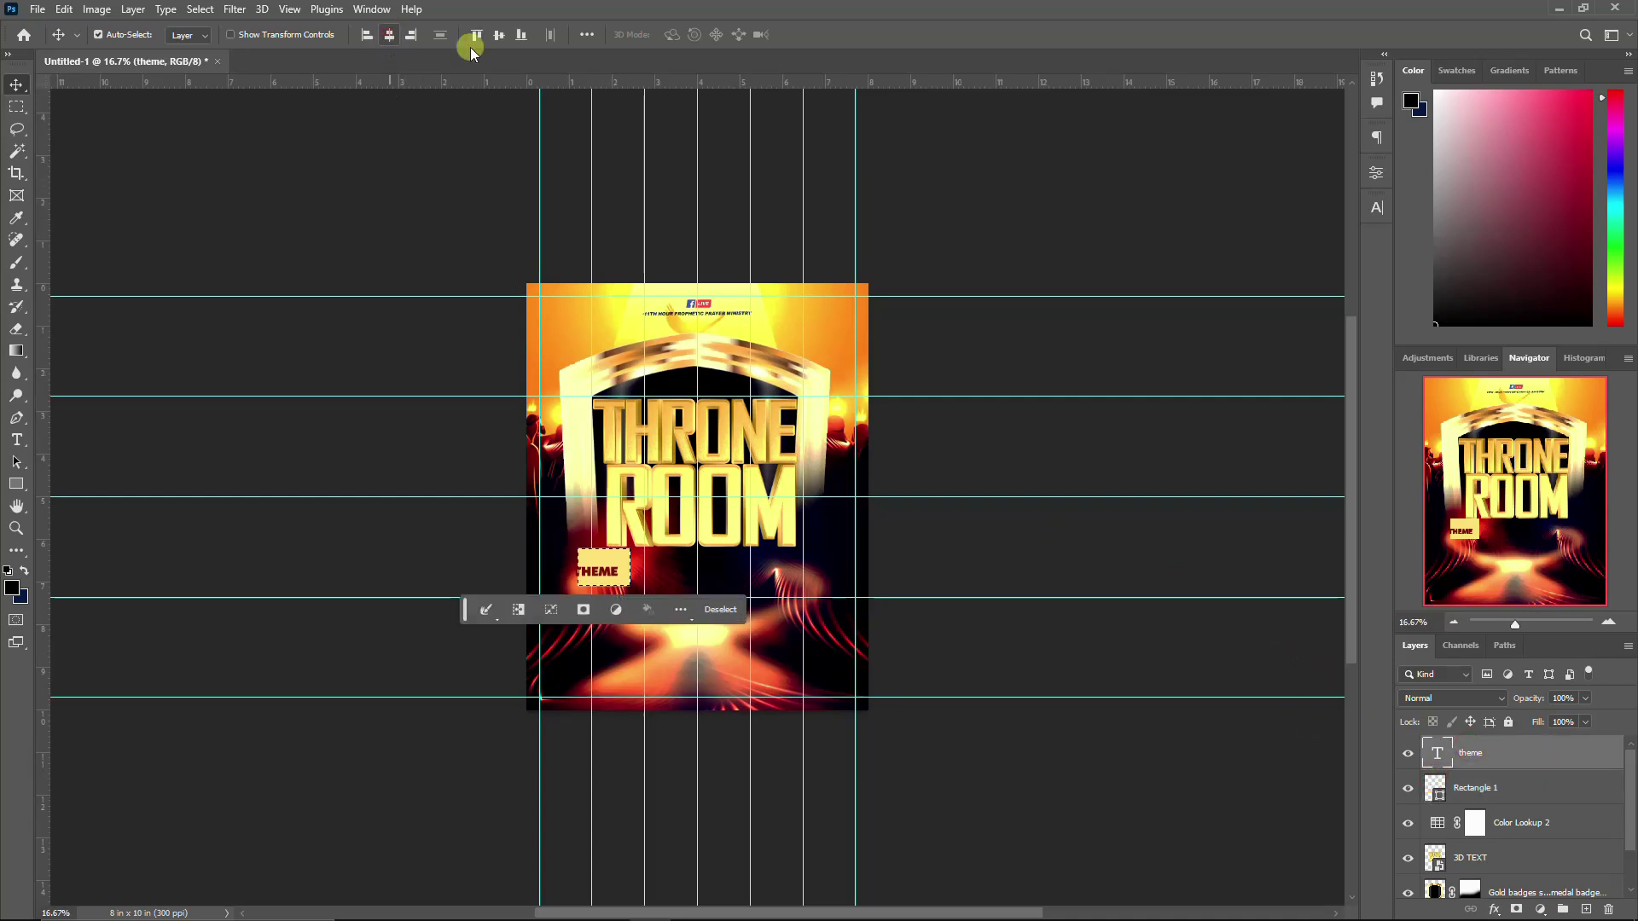
click(498, 35)
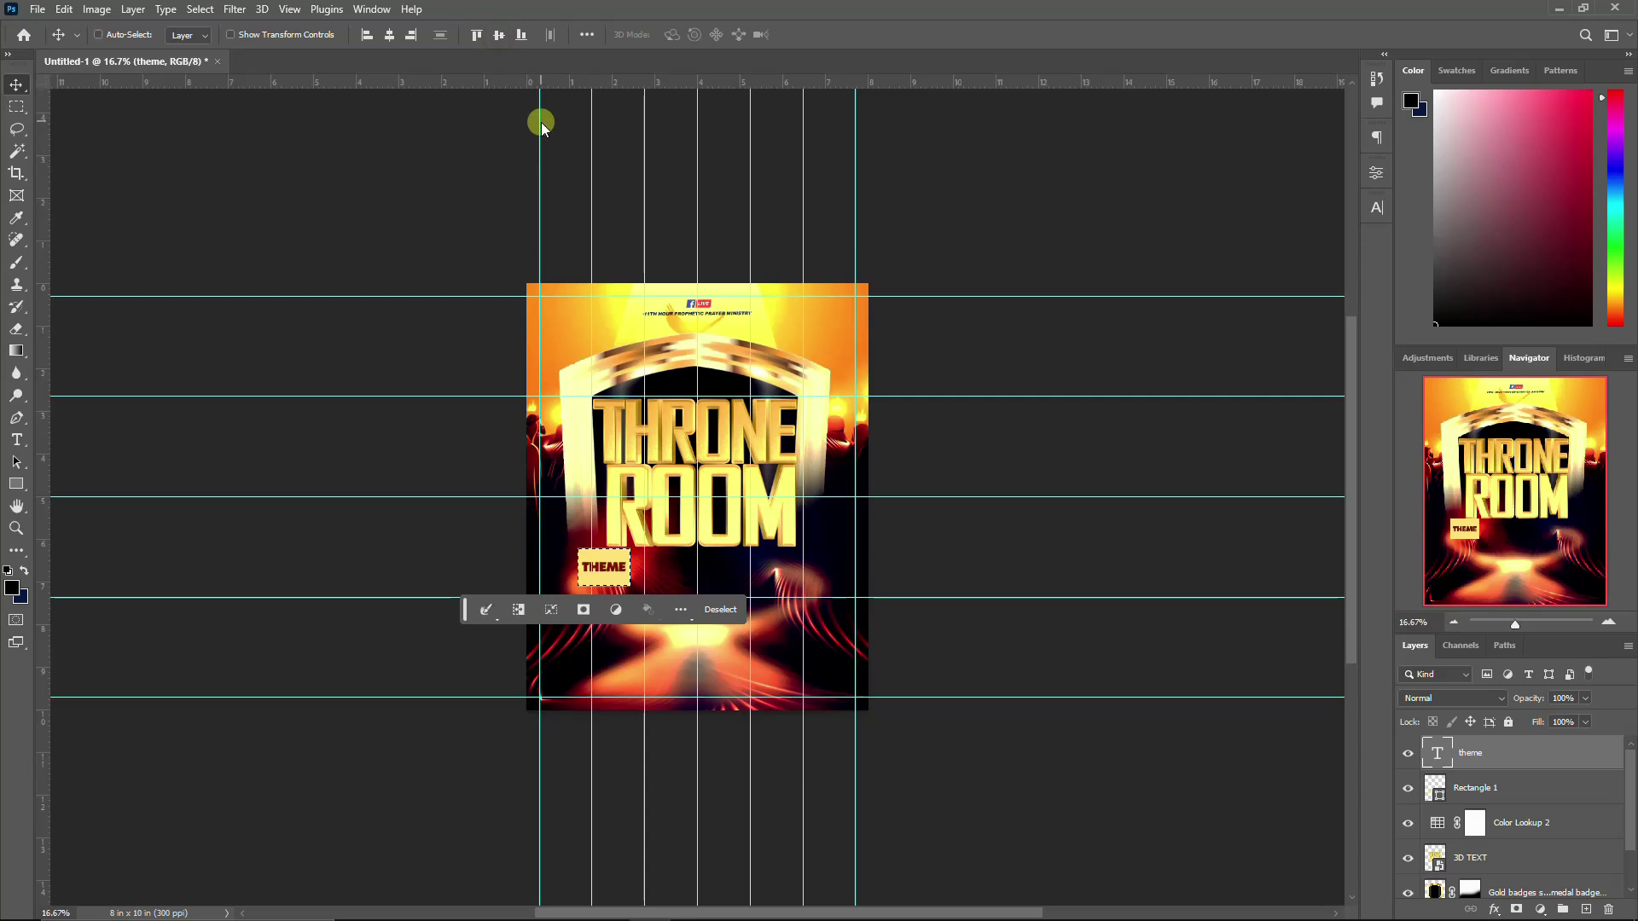
key(ctrl+d)
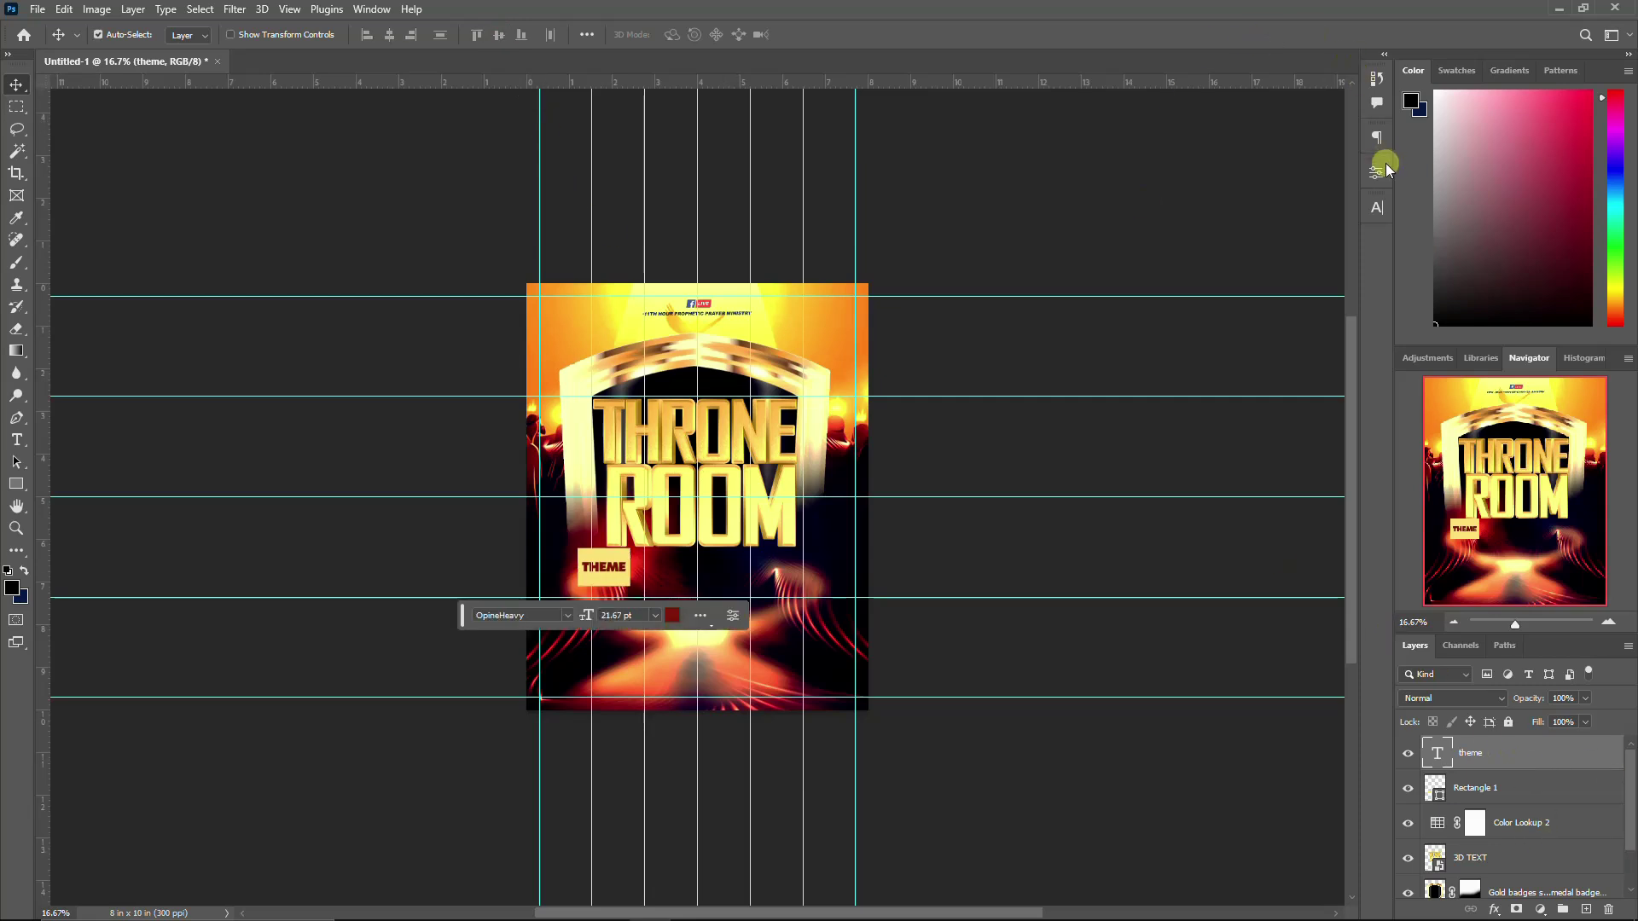
Step: Recolour the THEME text bright red (e53816), sampling the colour from the flyer's artwork
click(1374, 213)
click(1336, 306)
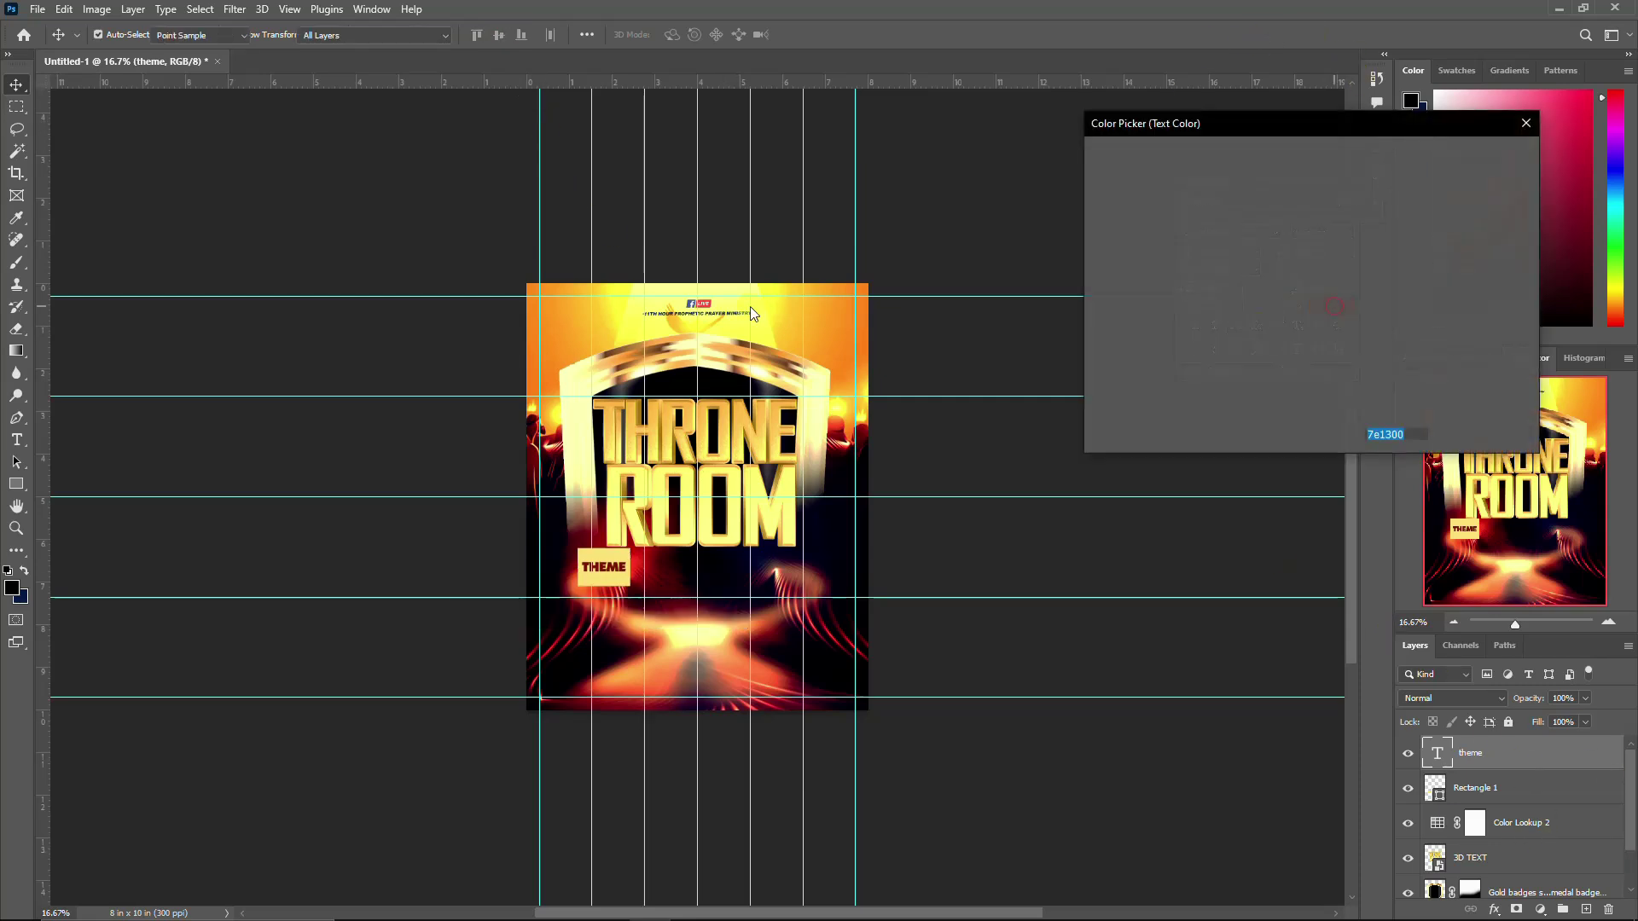
click(584, 376)
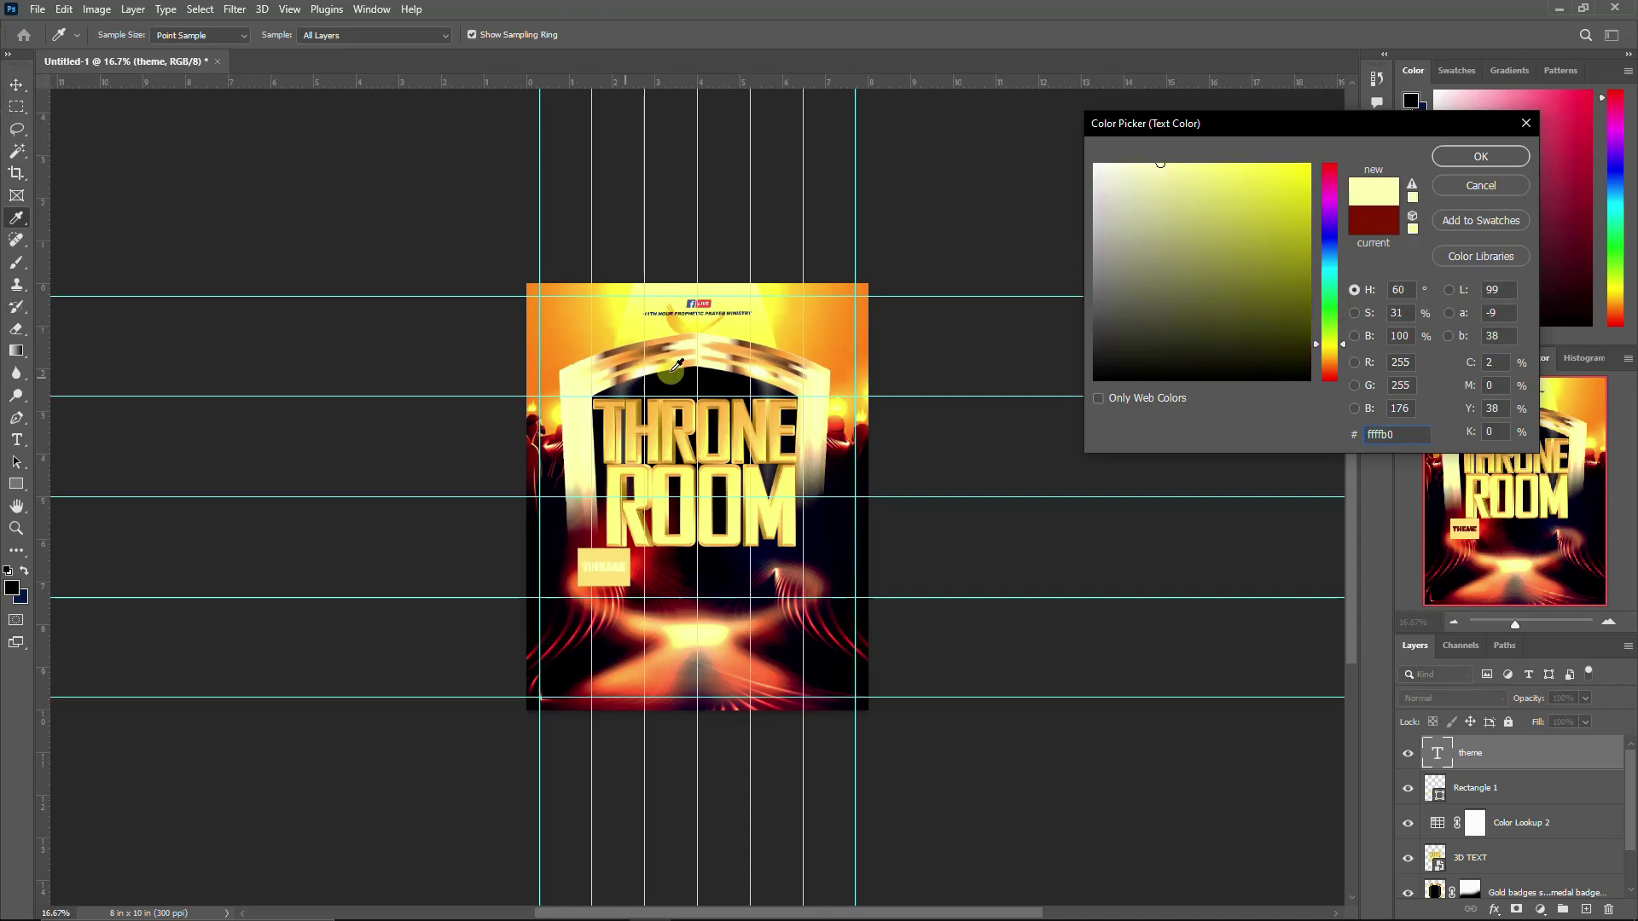
click(657, 347)
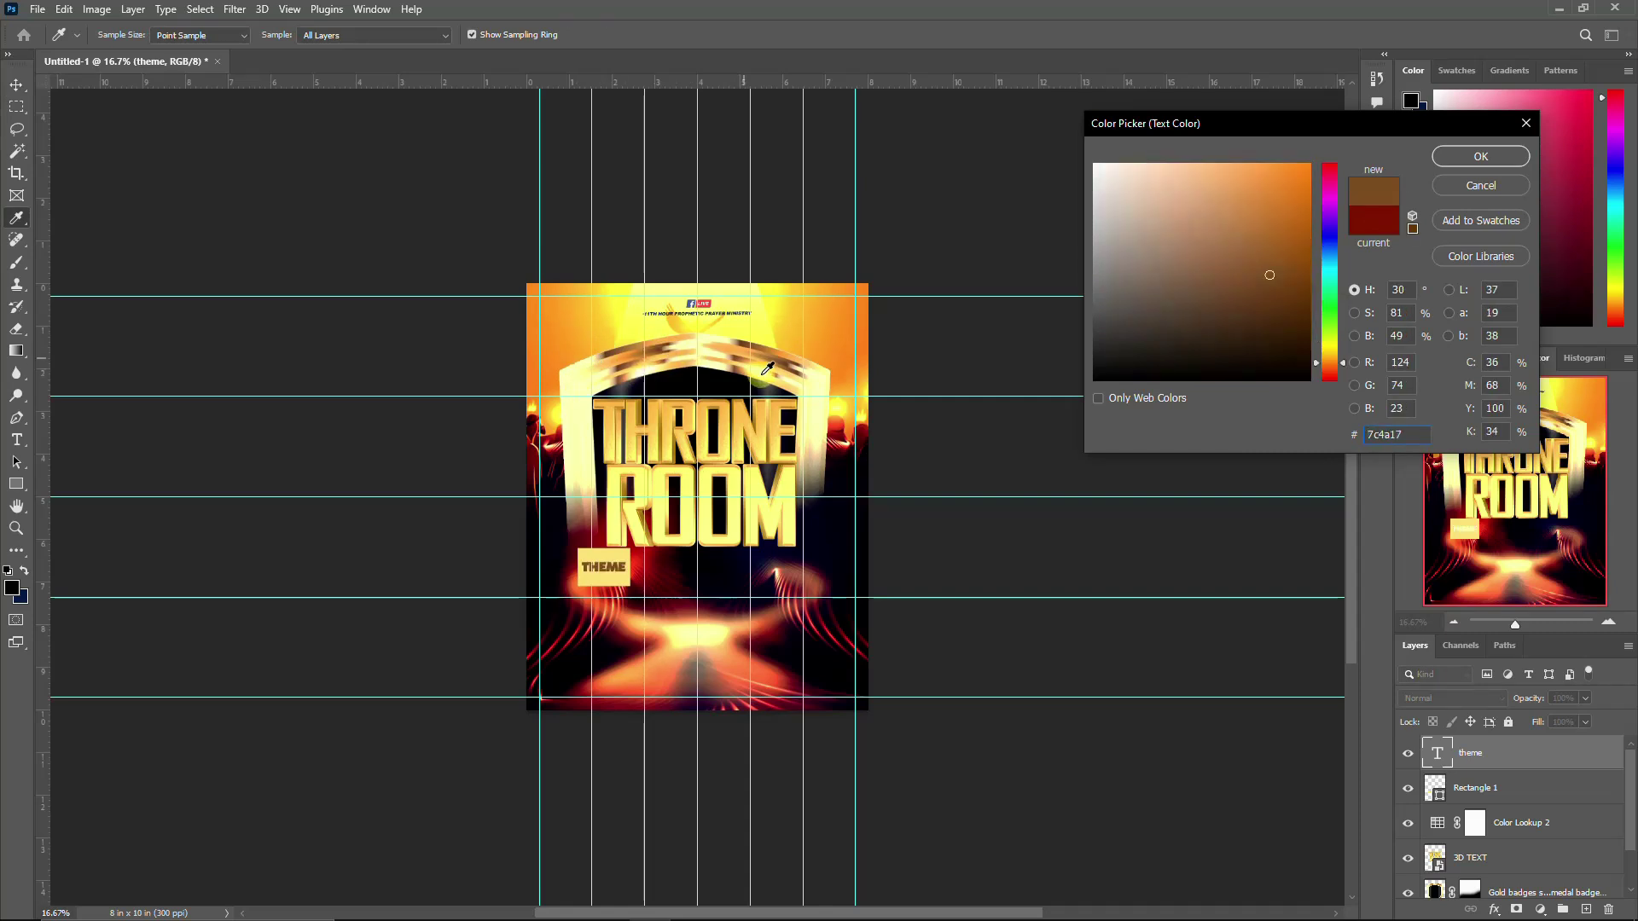
drag(883, 460, 851, 437)
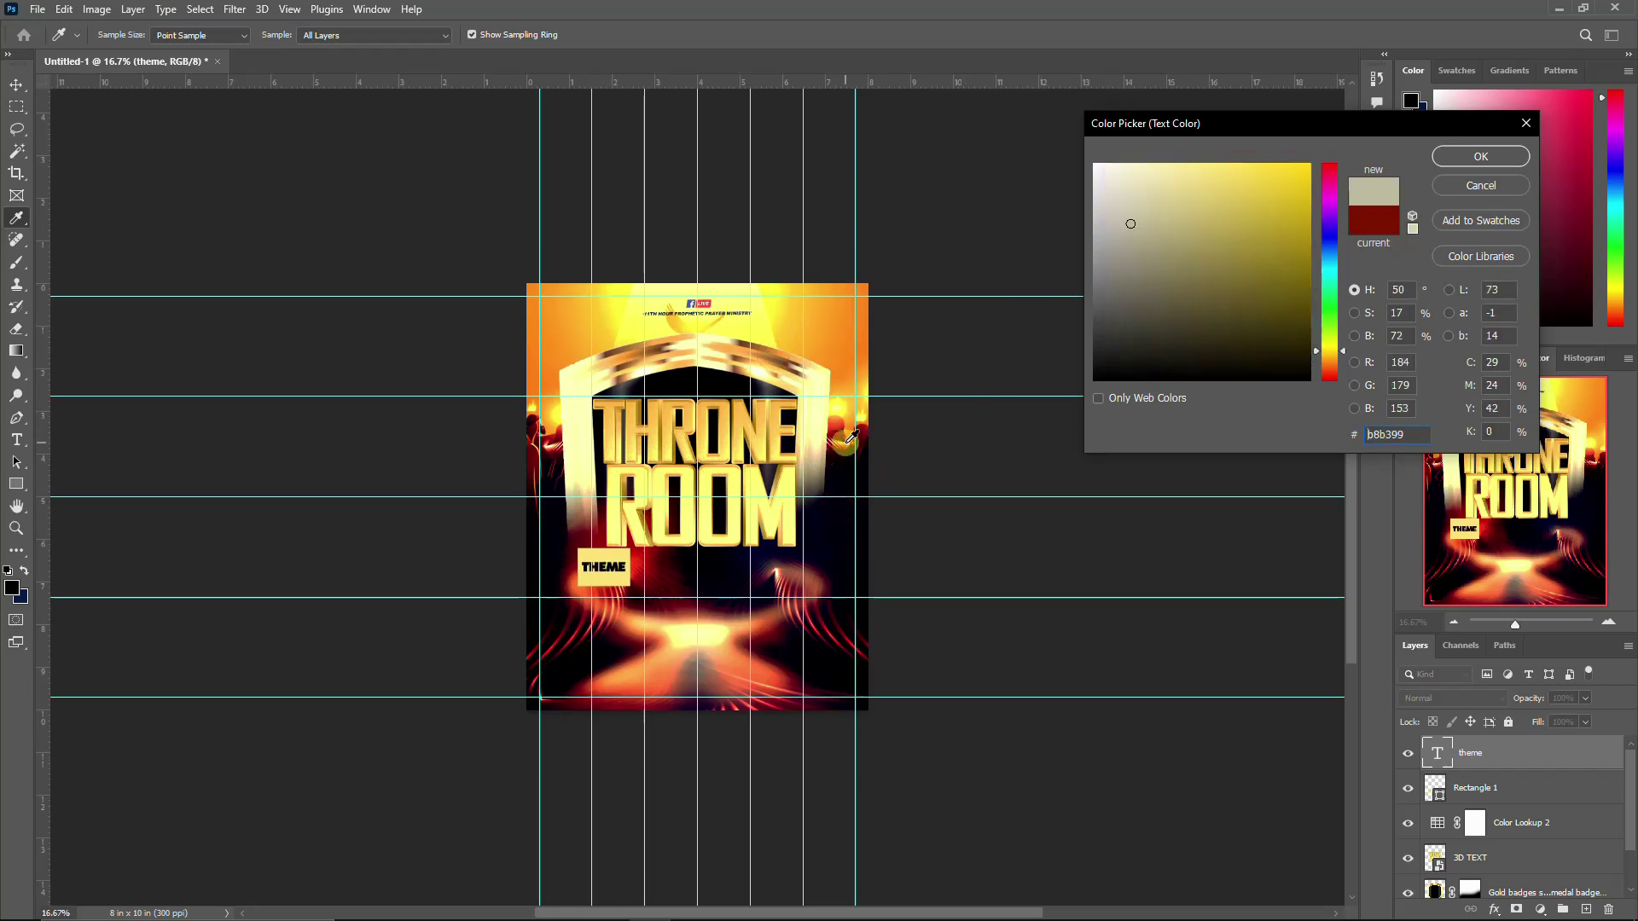
click(840, 415)
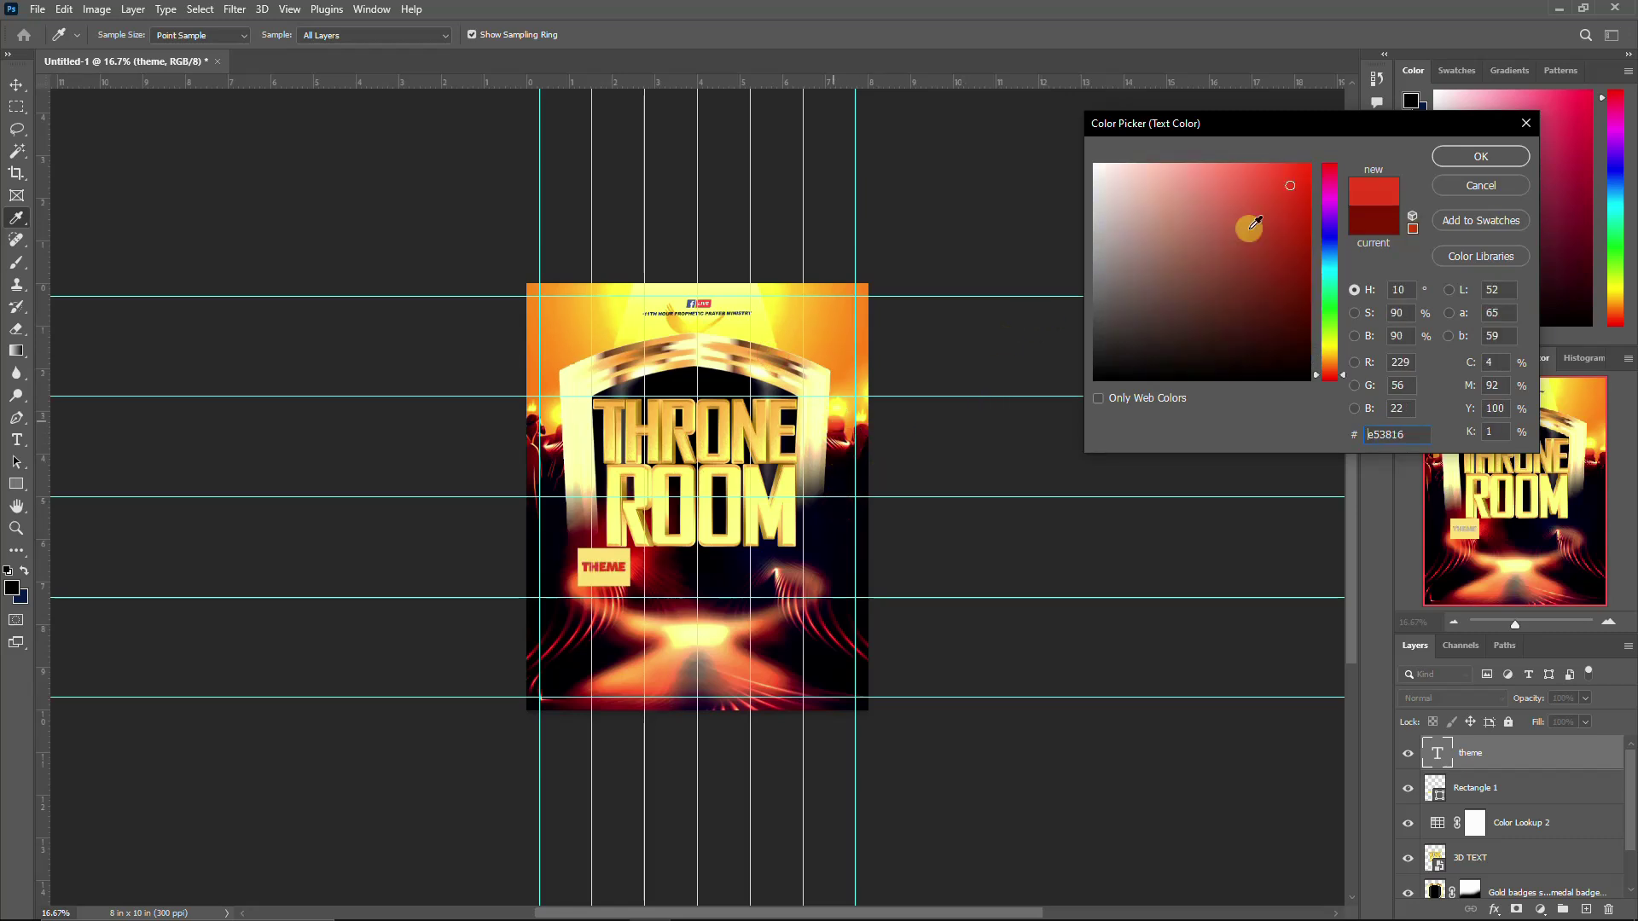
click(1481, 156)
click(17, 85)
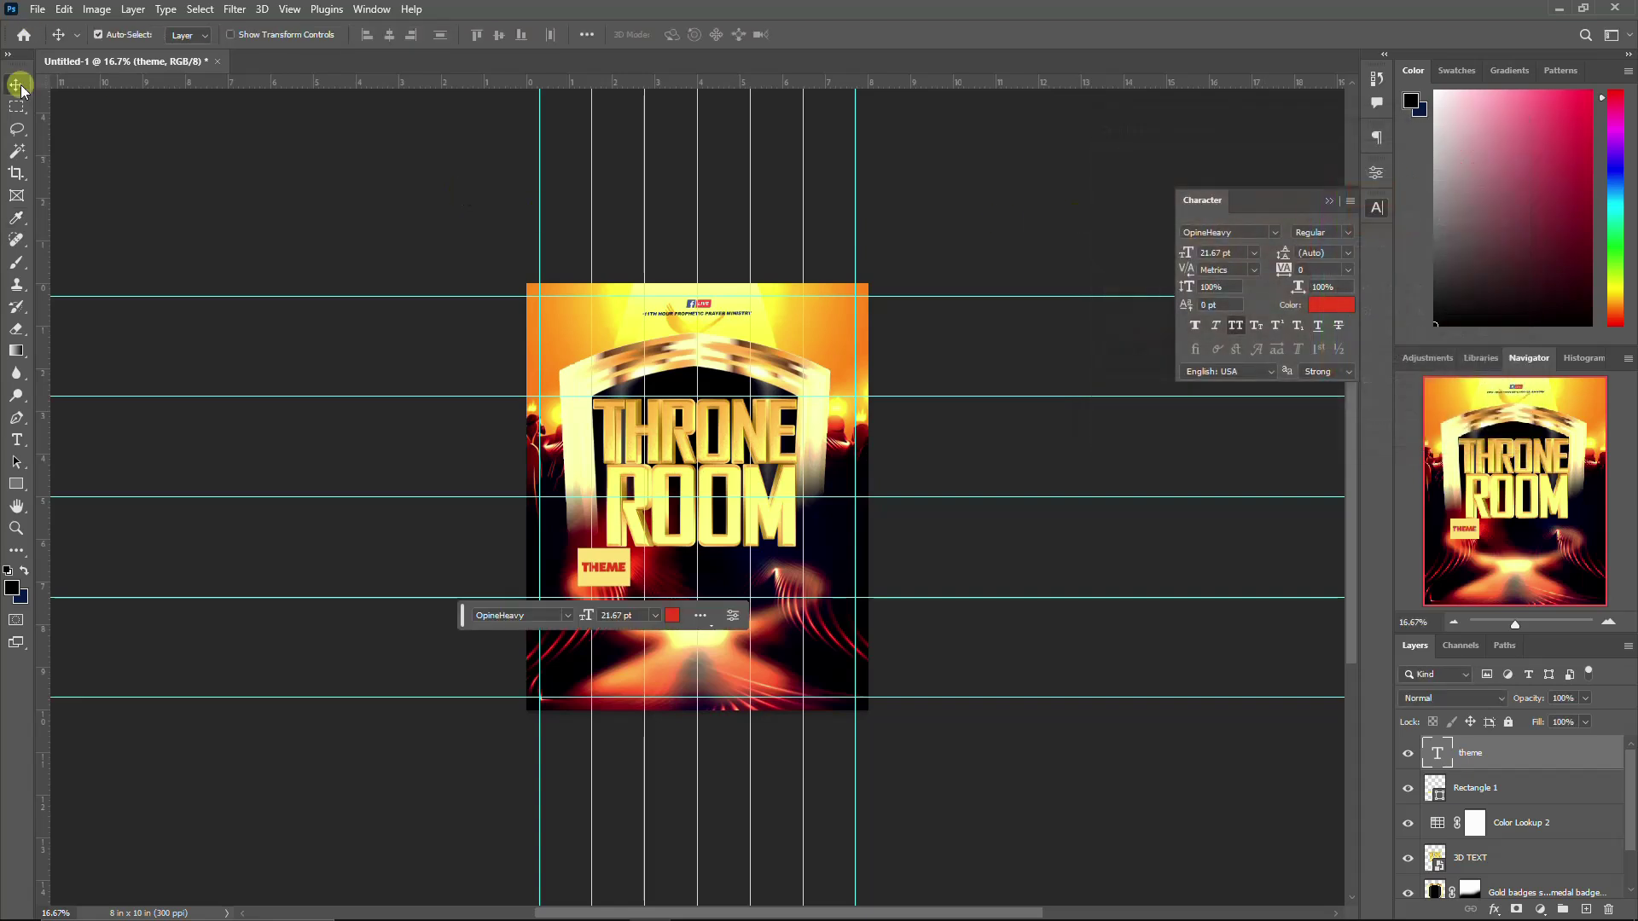
click(1376, 207)
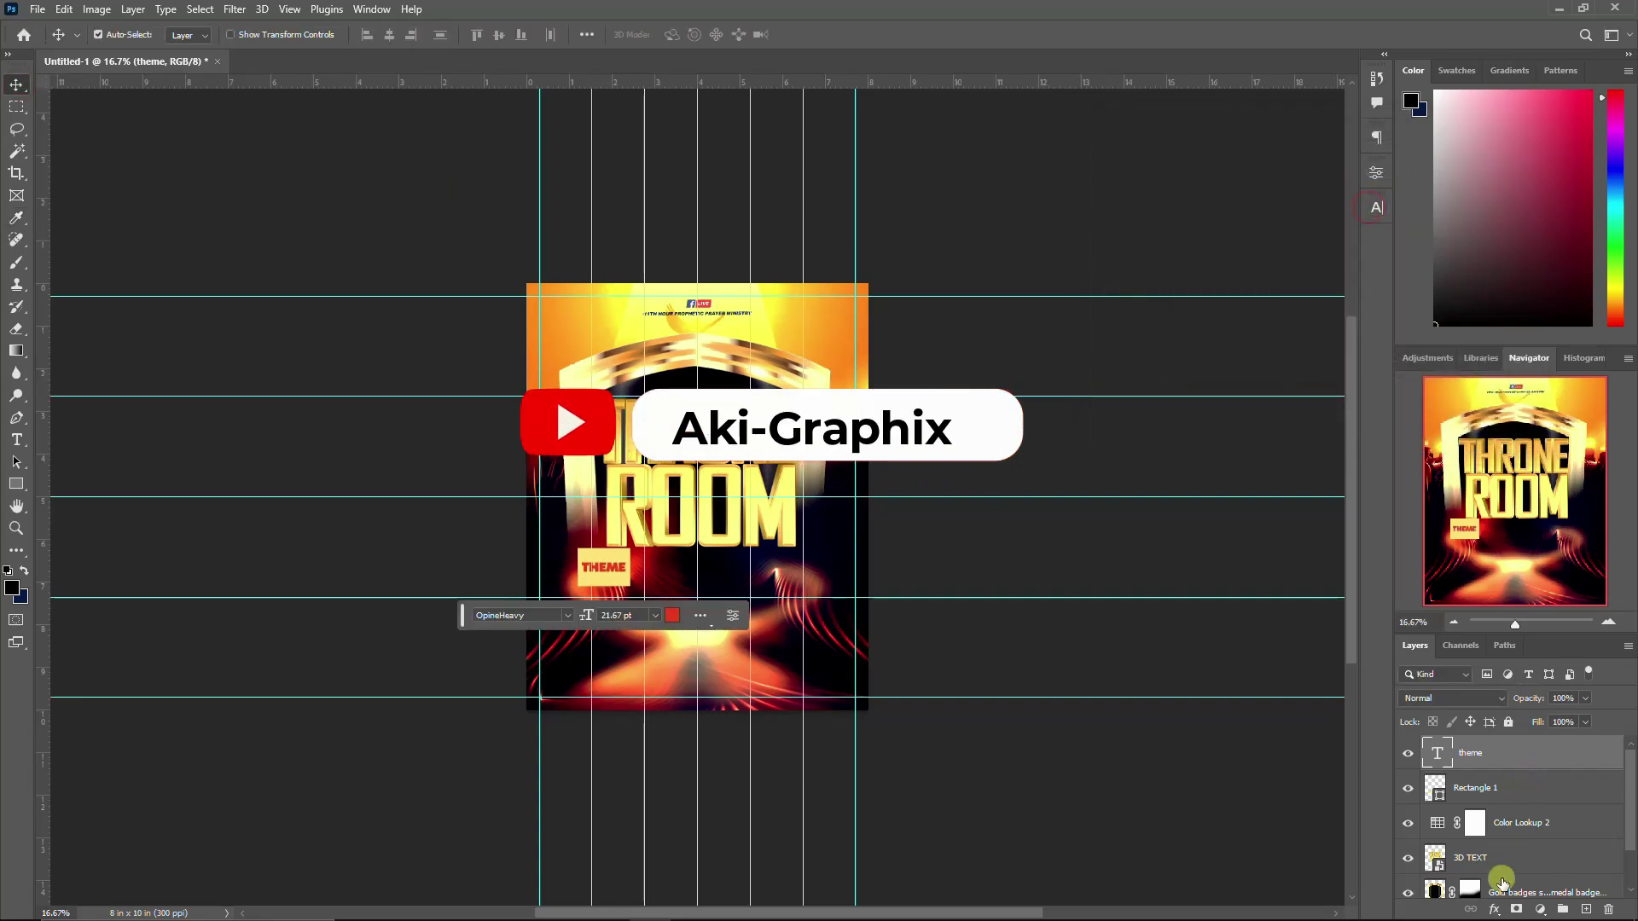
Step: Copy the "Overcoming the power of the demons using the throne" text from throne room.psd into the flyer, beside the yellow THEME label
scroll(723, 484, down, 1)
scroll(724, 483, up, 1)
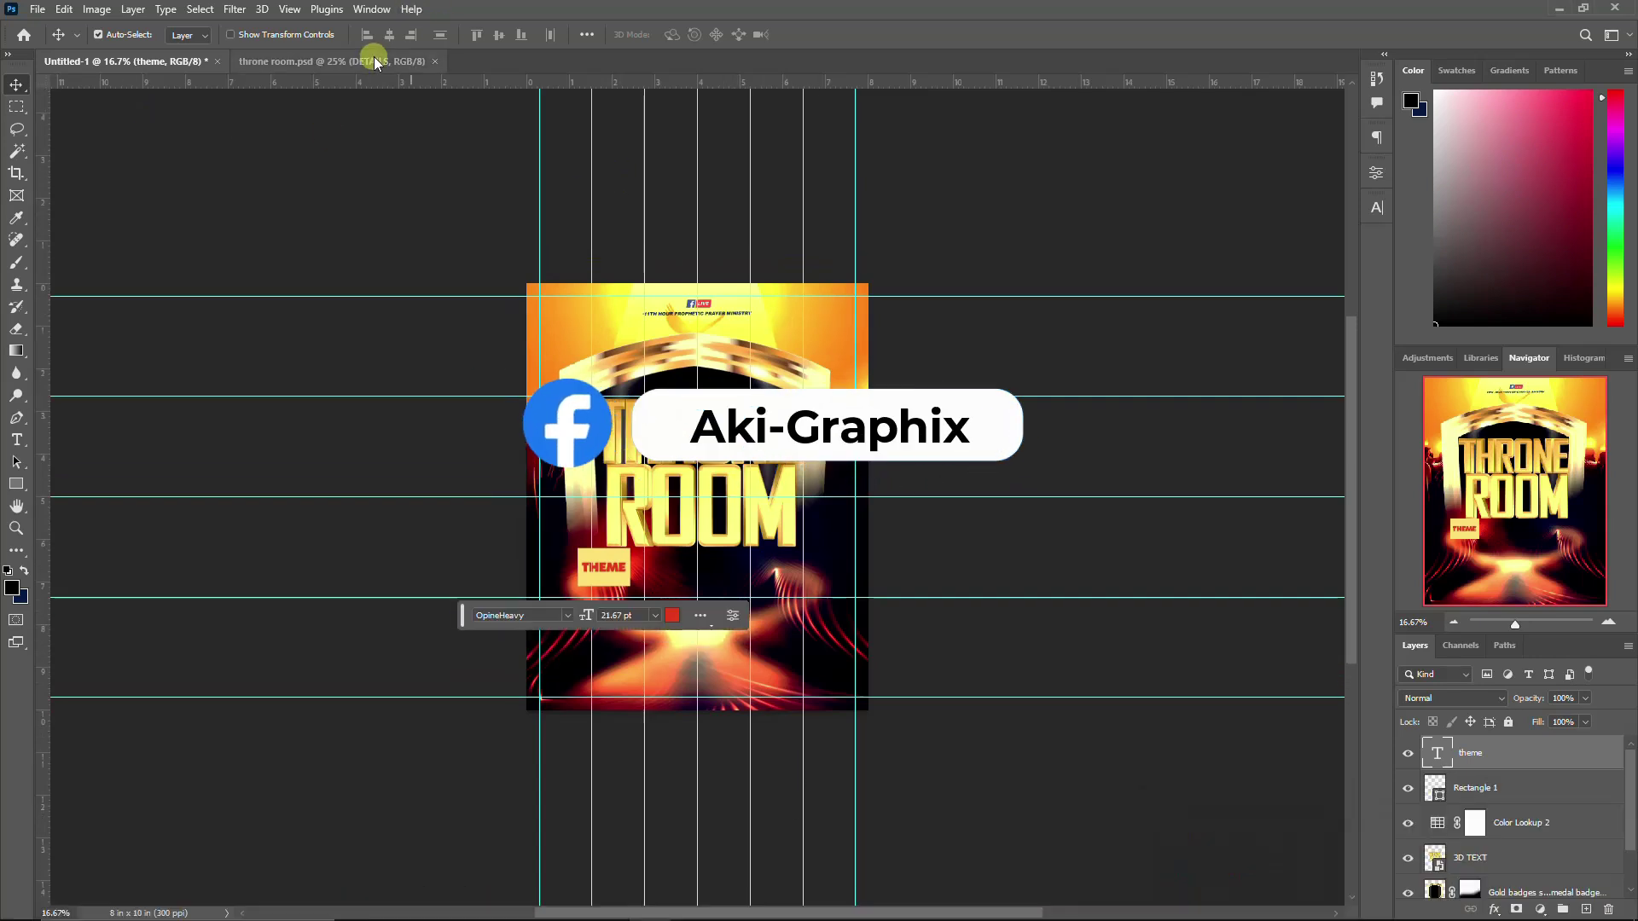
click(375, 61)
drag(689, 493, 693, 493)
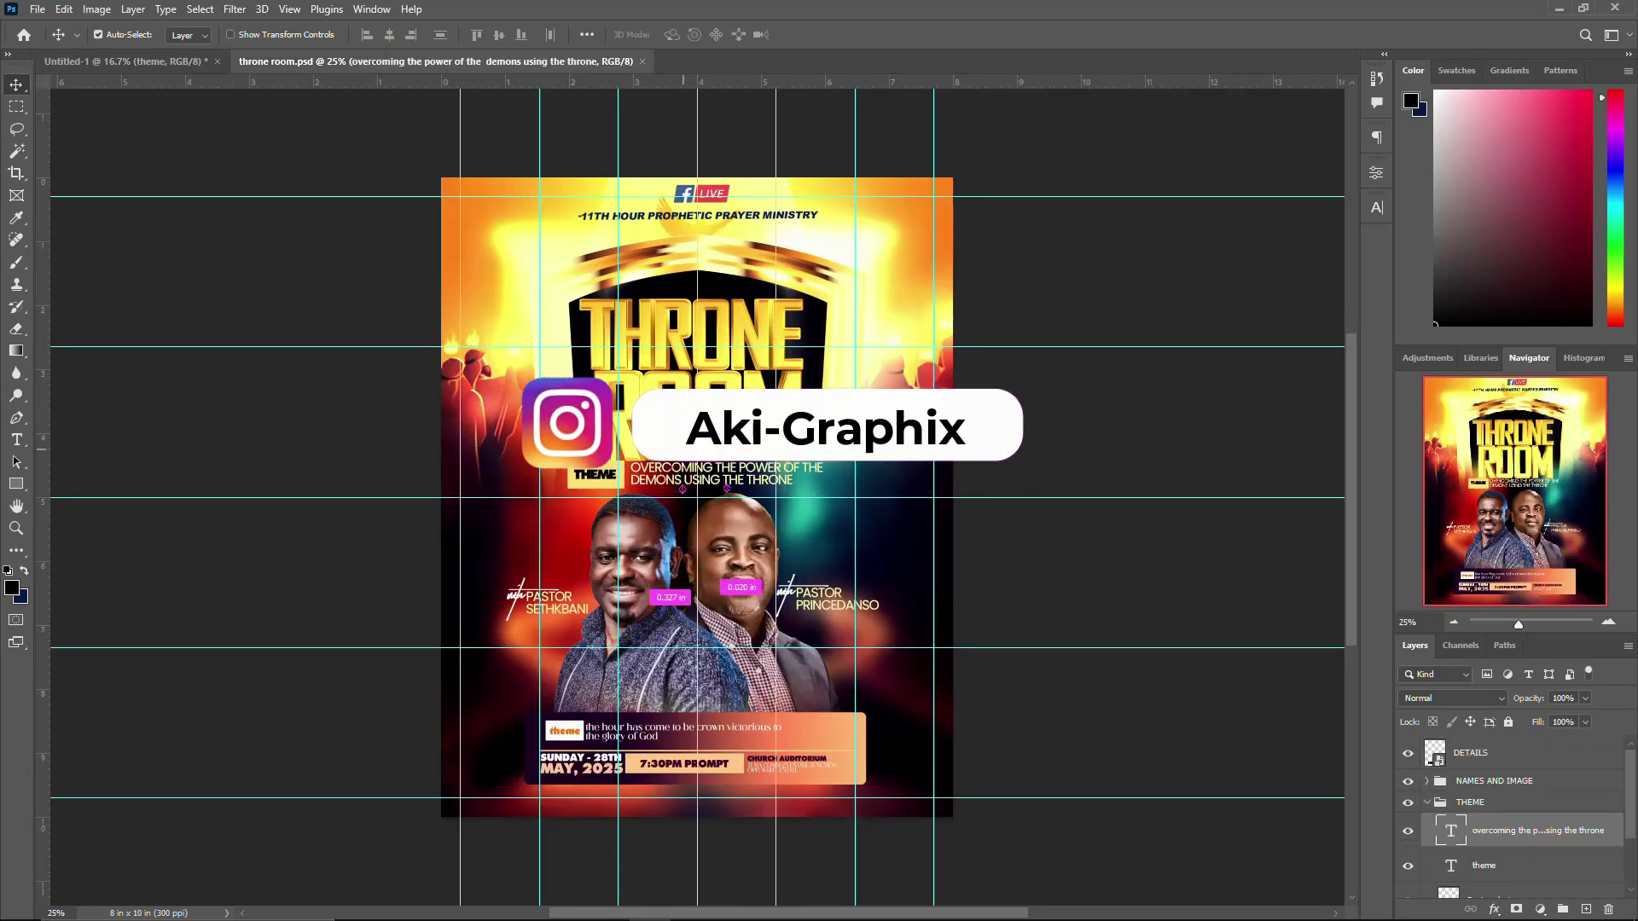
click(171, 63)
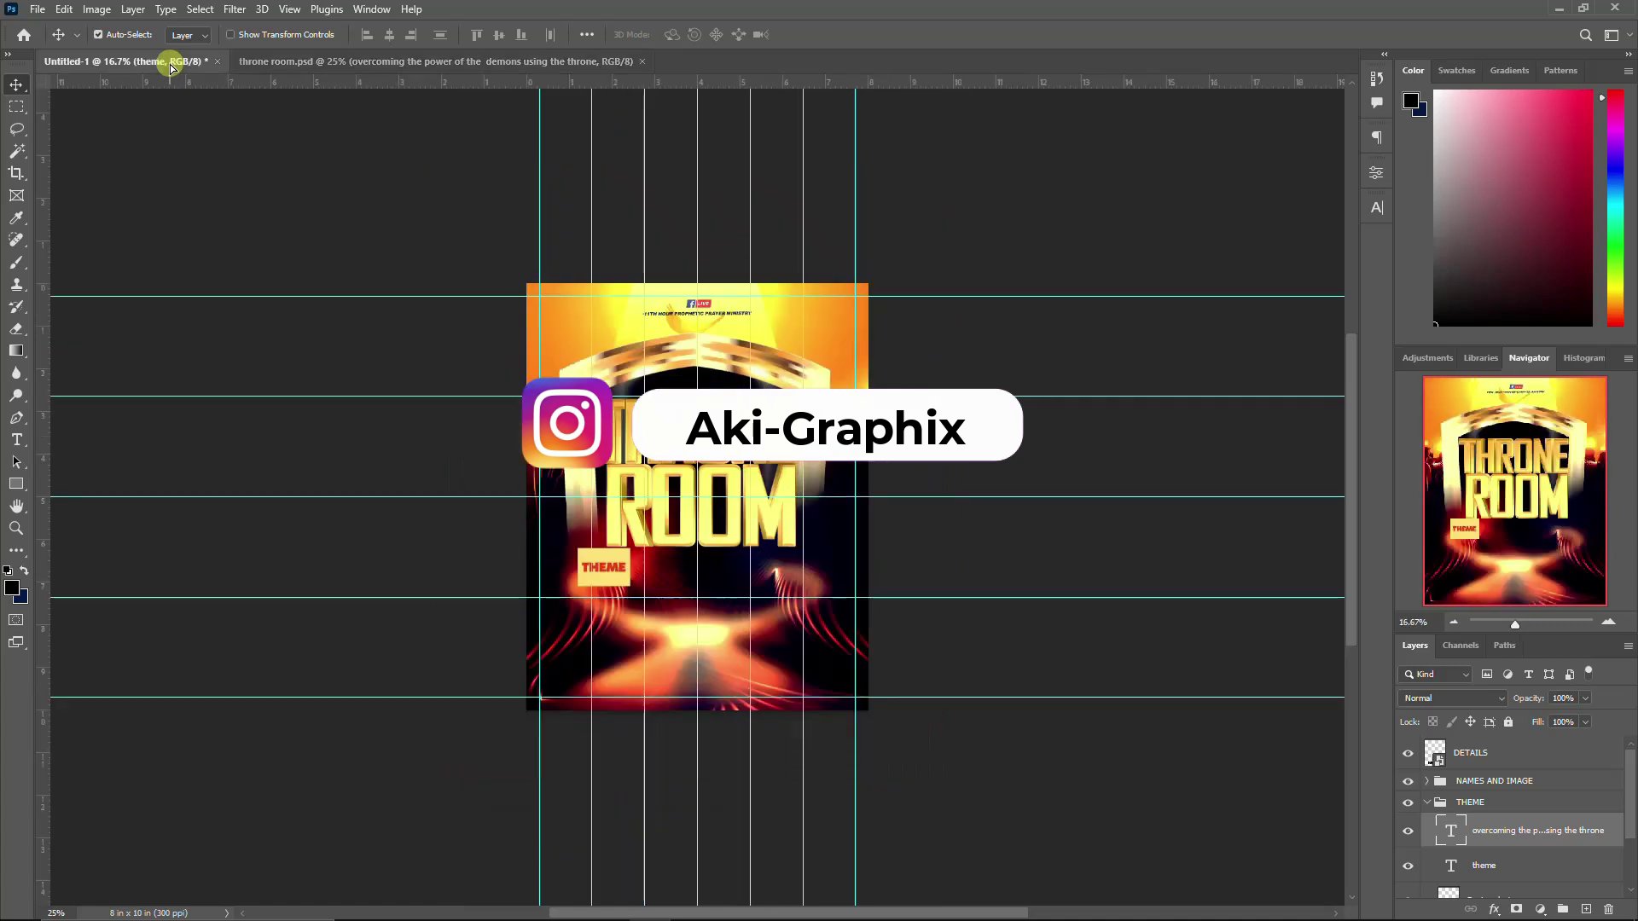
click(683, 586)
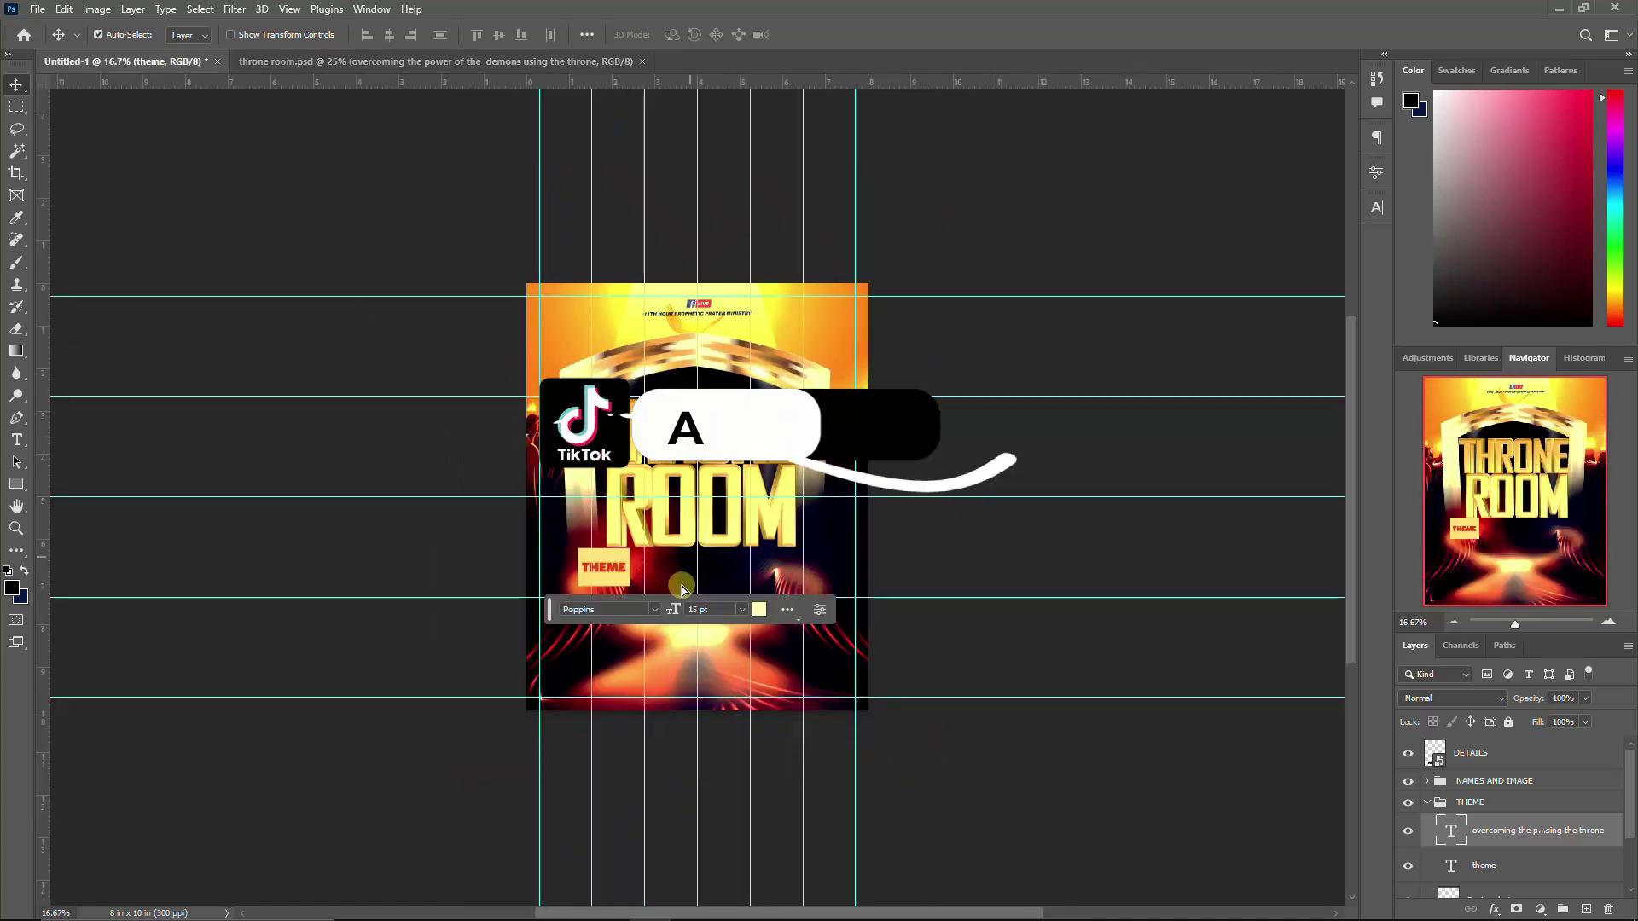
drag(681, 586, 682, 586)
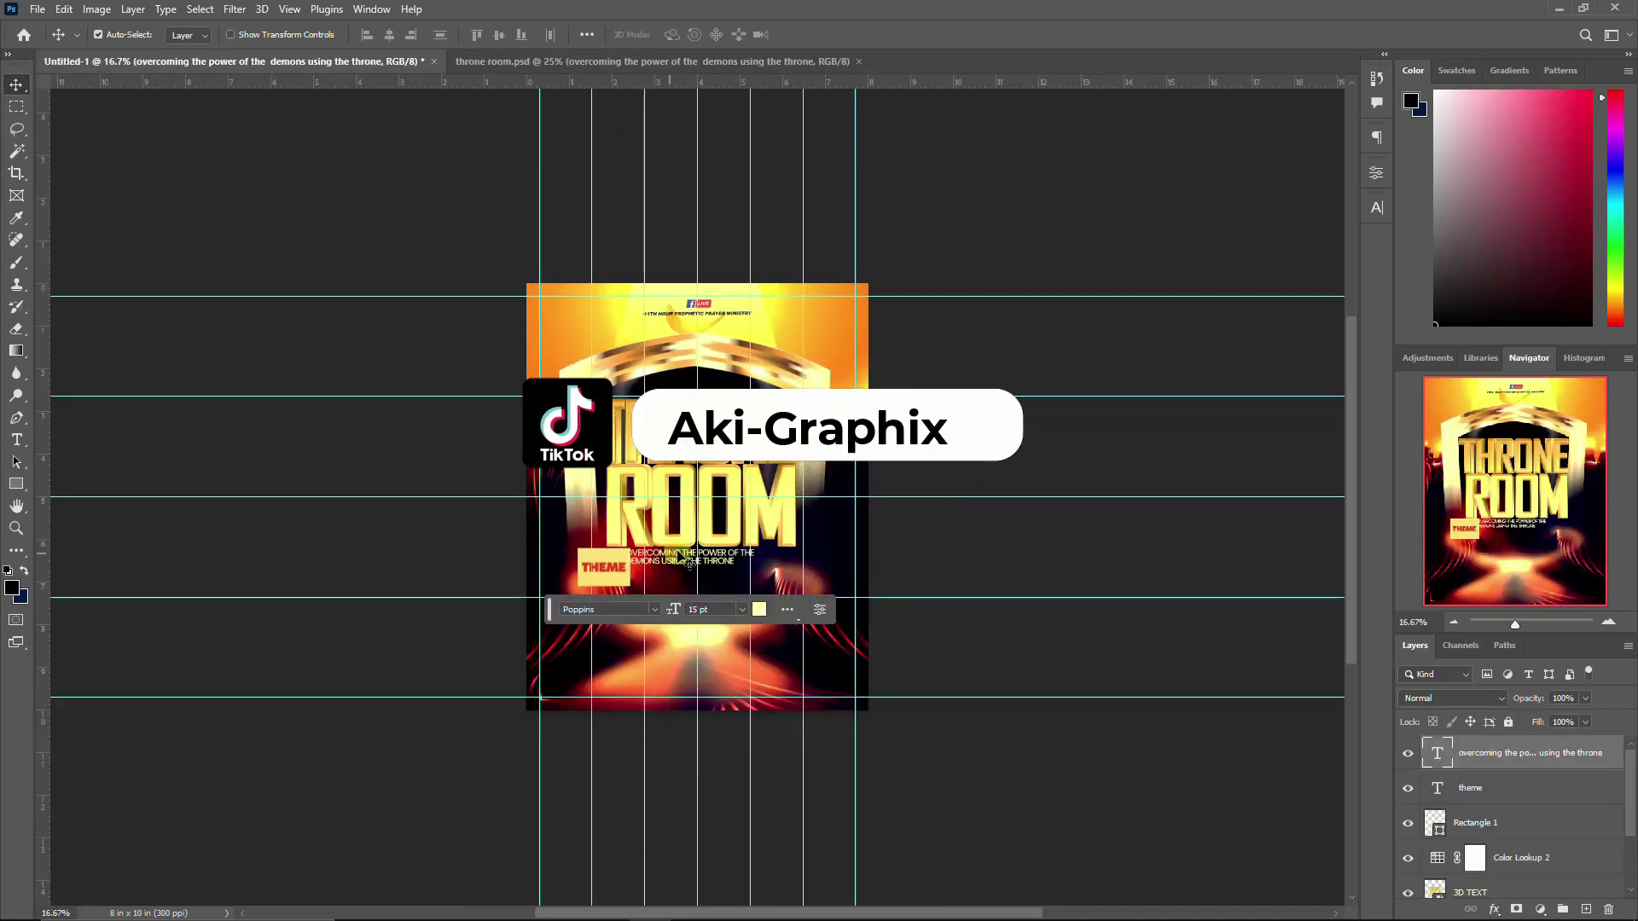
drag(690, 563, 706, 574)
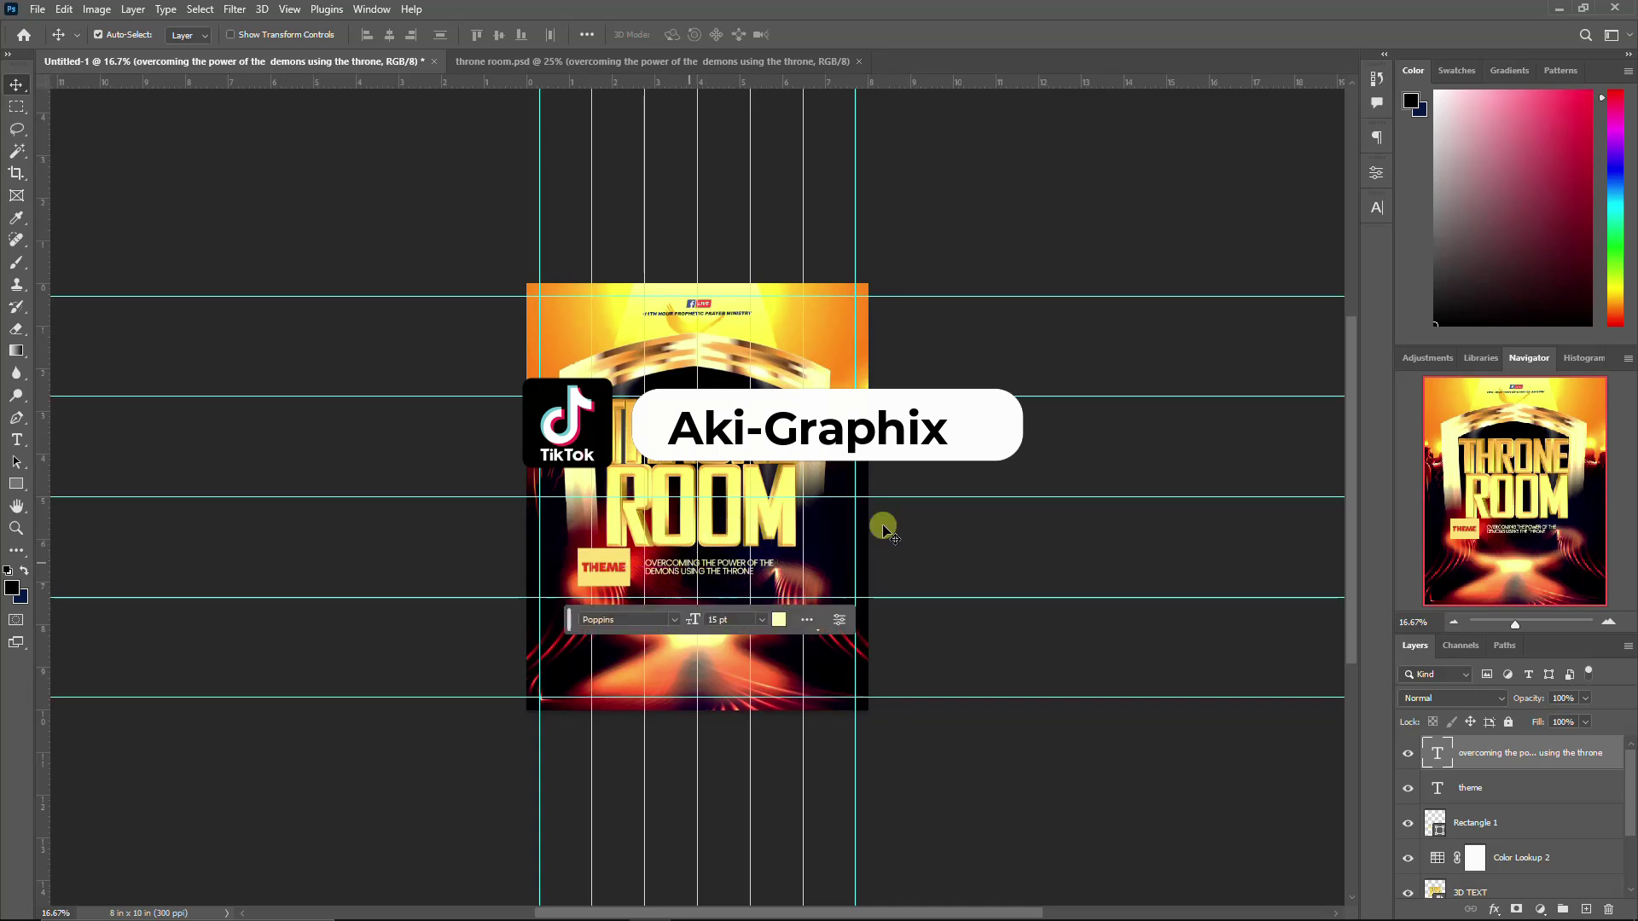
Step: Set the theme sentence's font size to 20 pt and its leading to 16 pt
click(1376, 208)
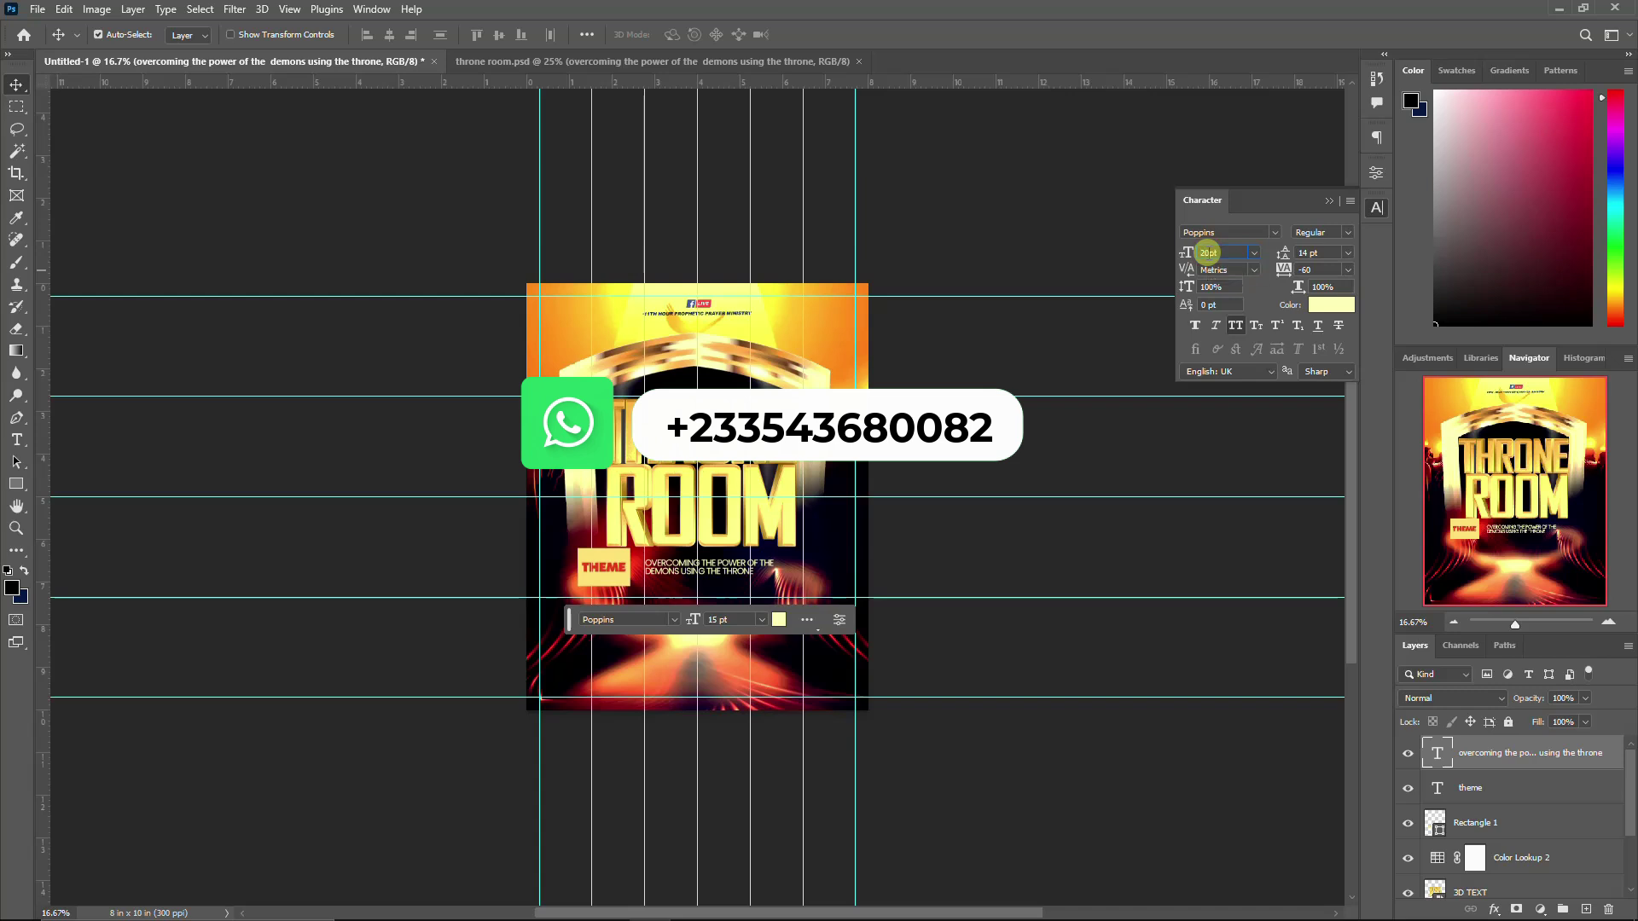
key(Return)
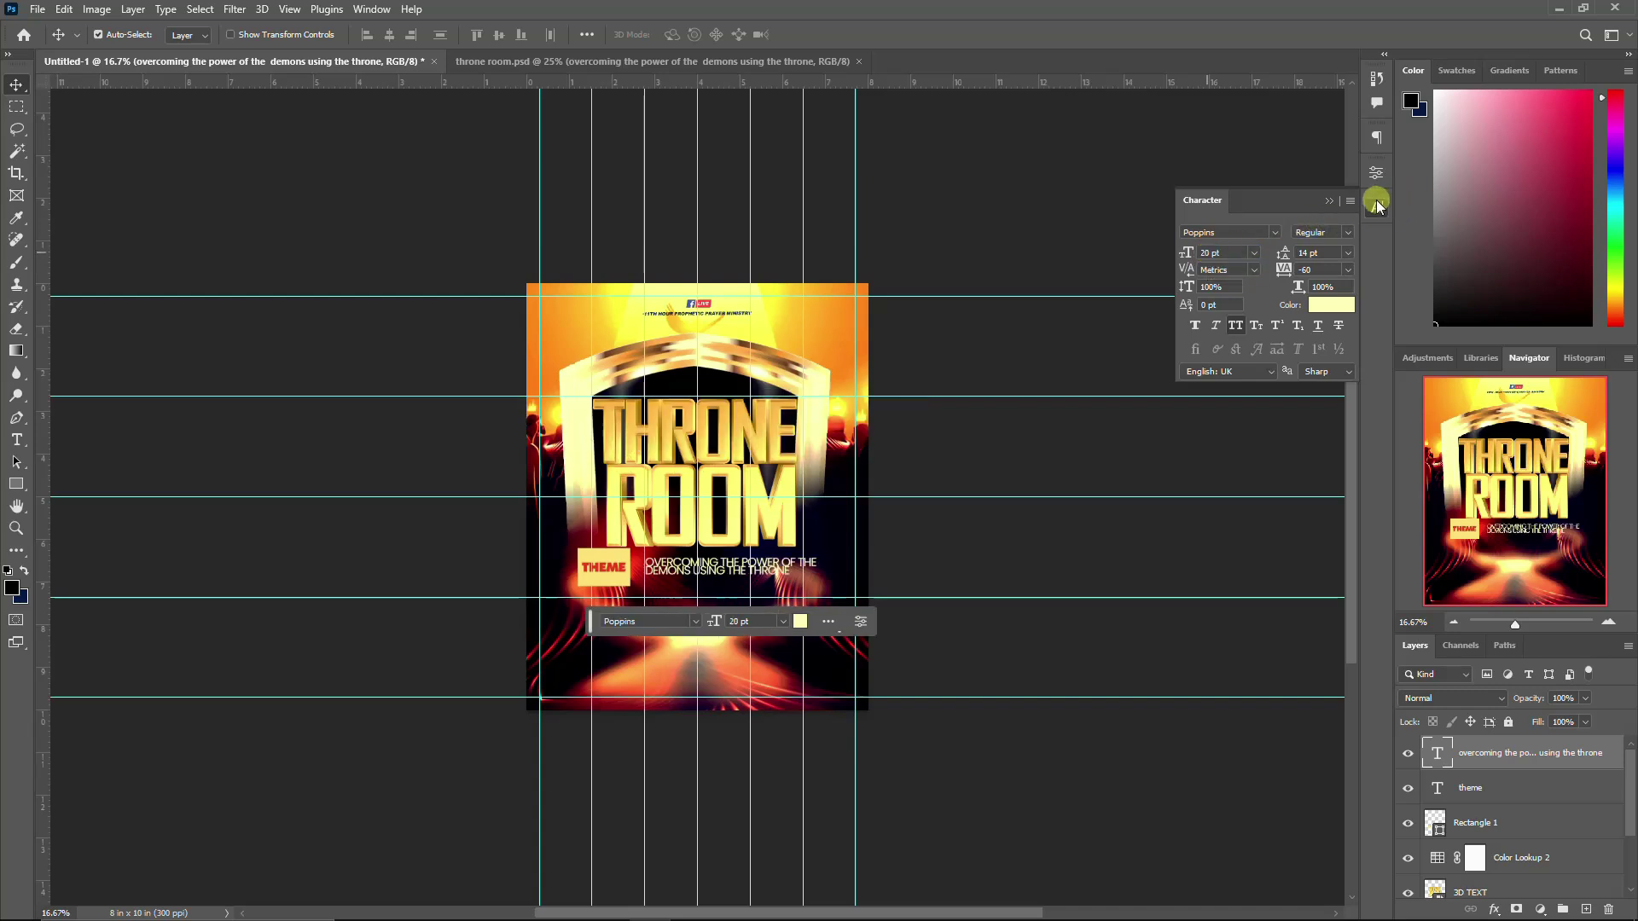
click(1376, 205)
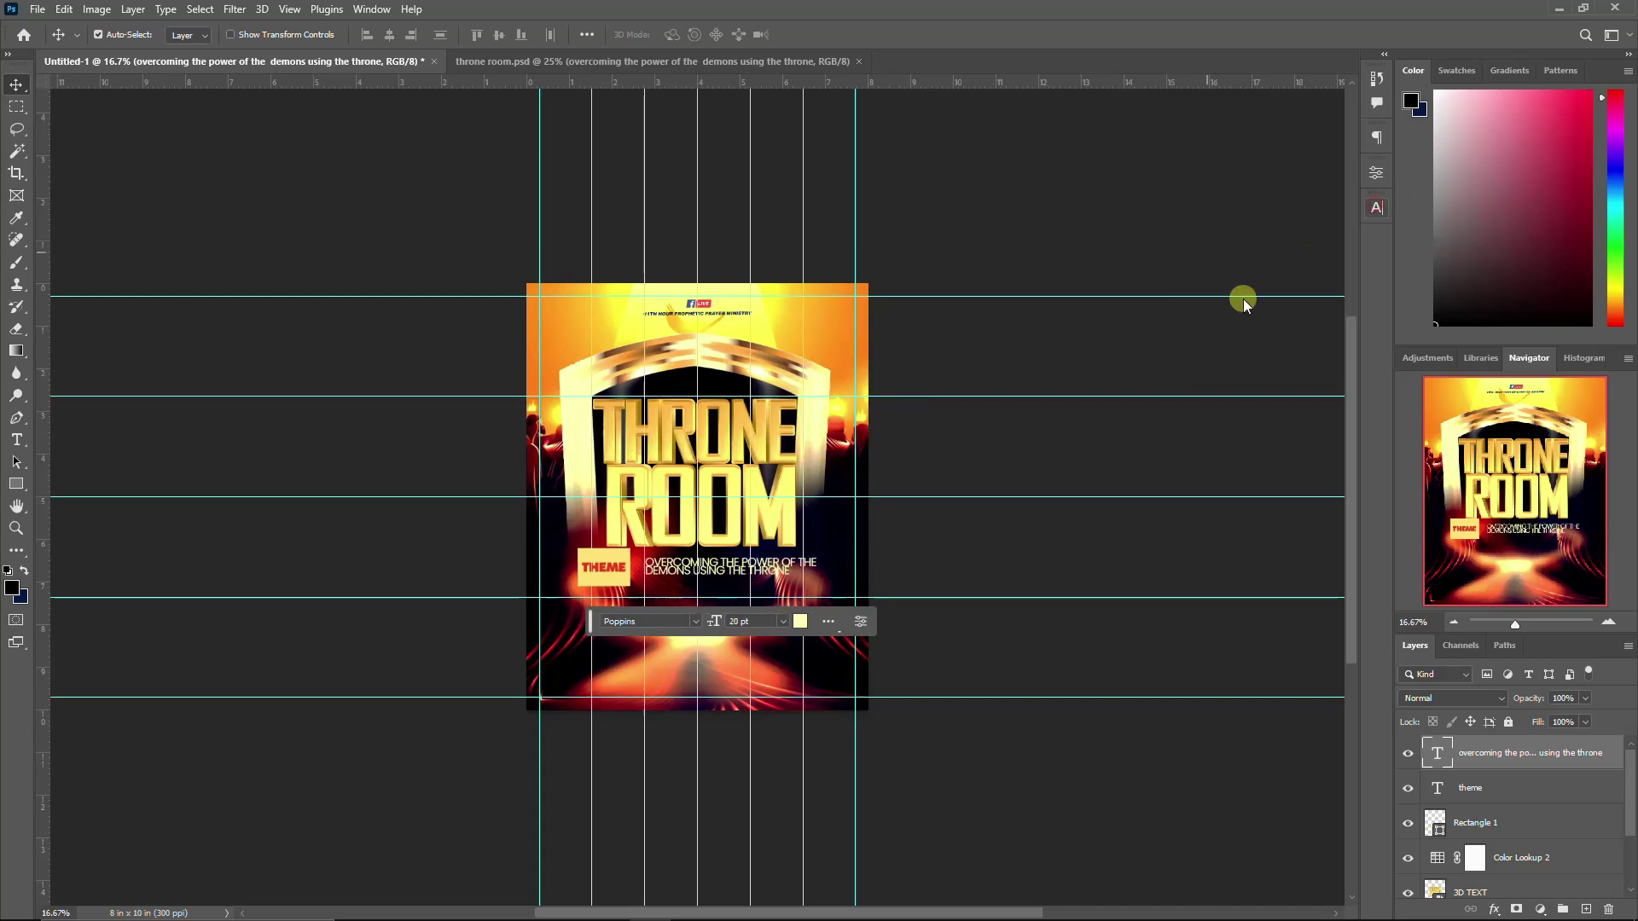
click(1372, 211)
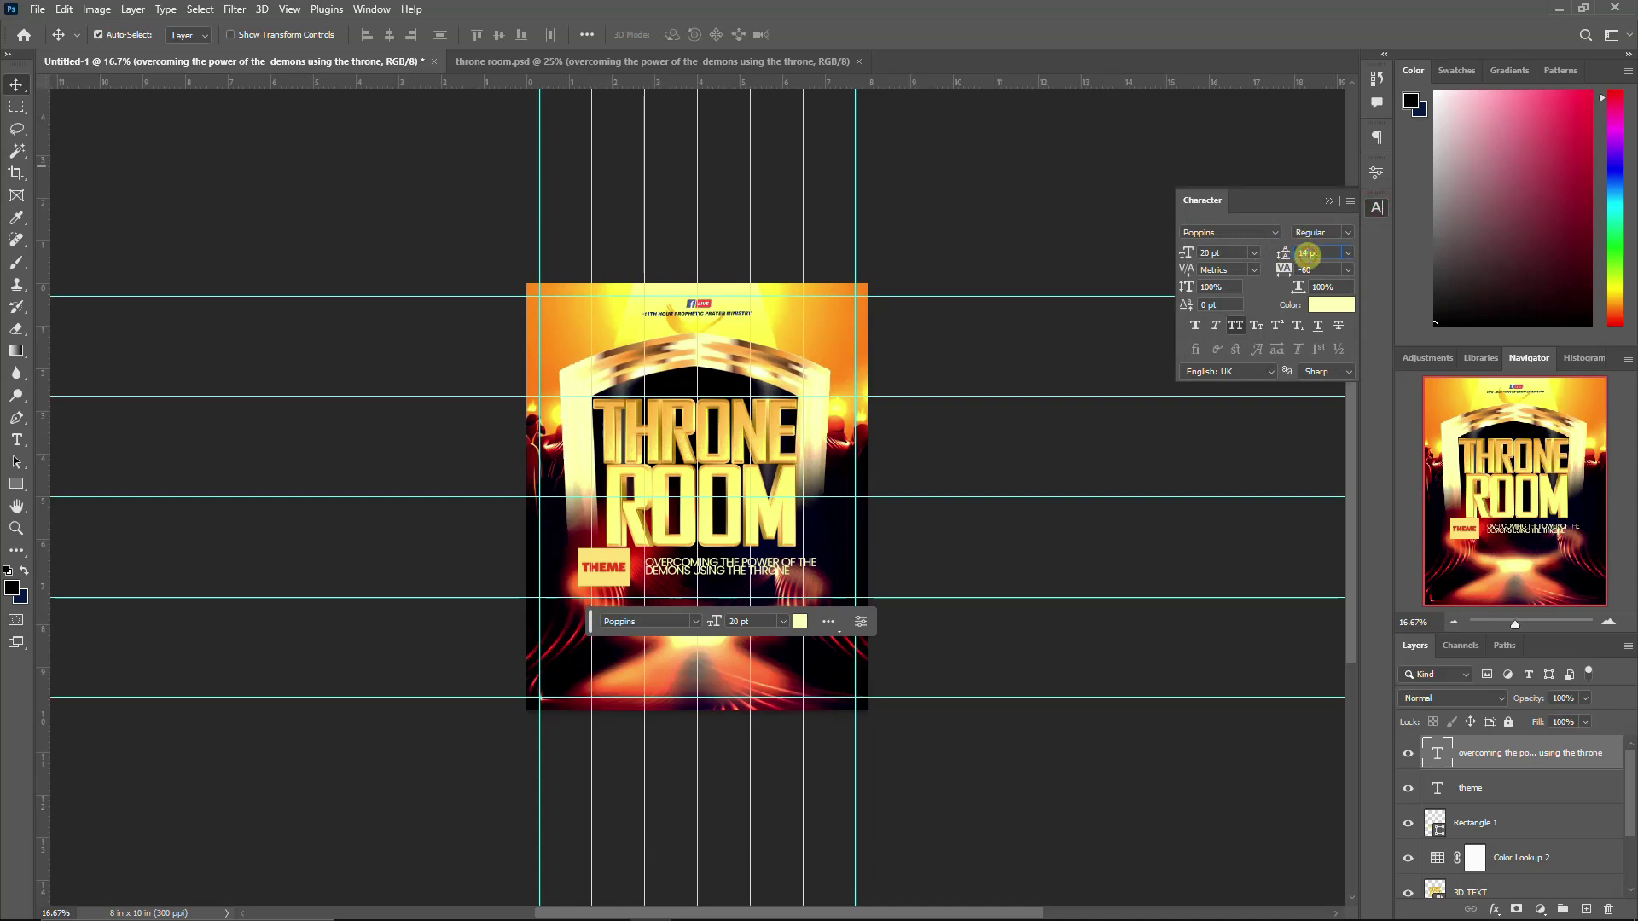
key(Up)
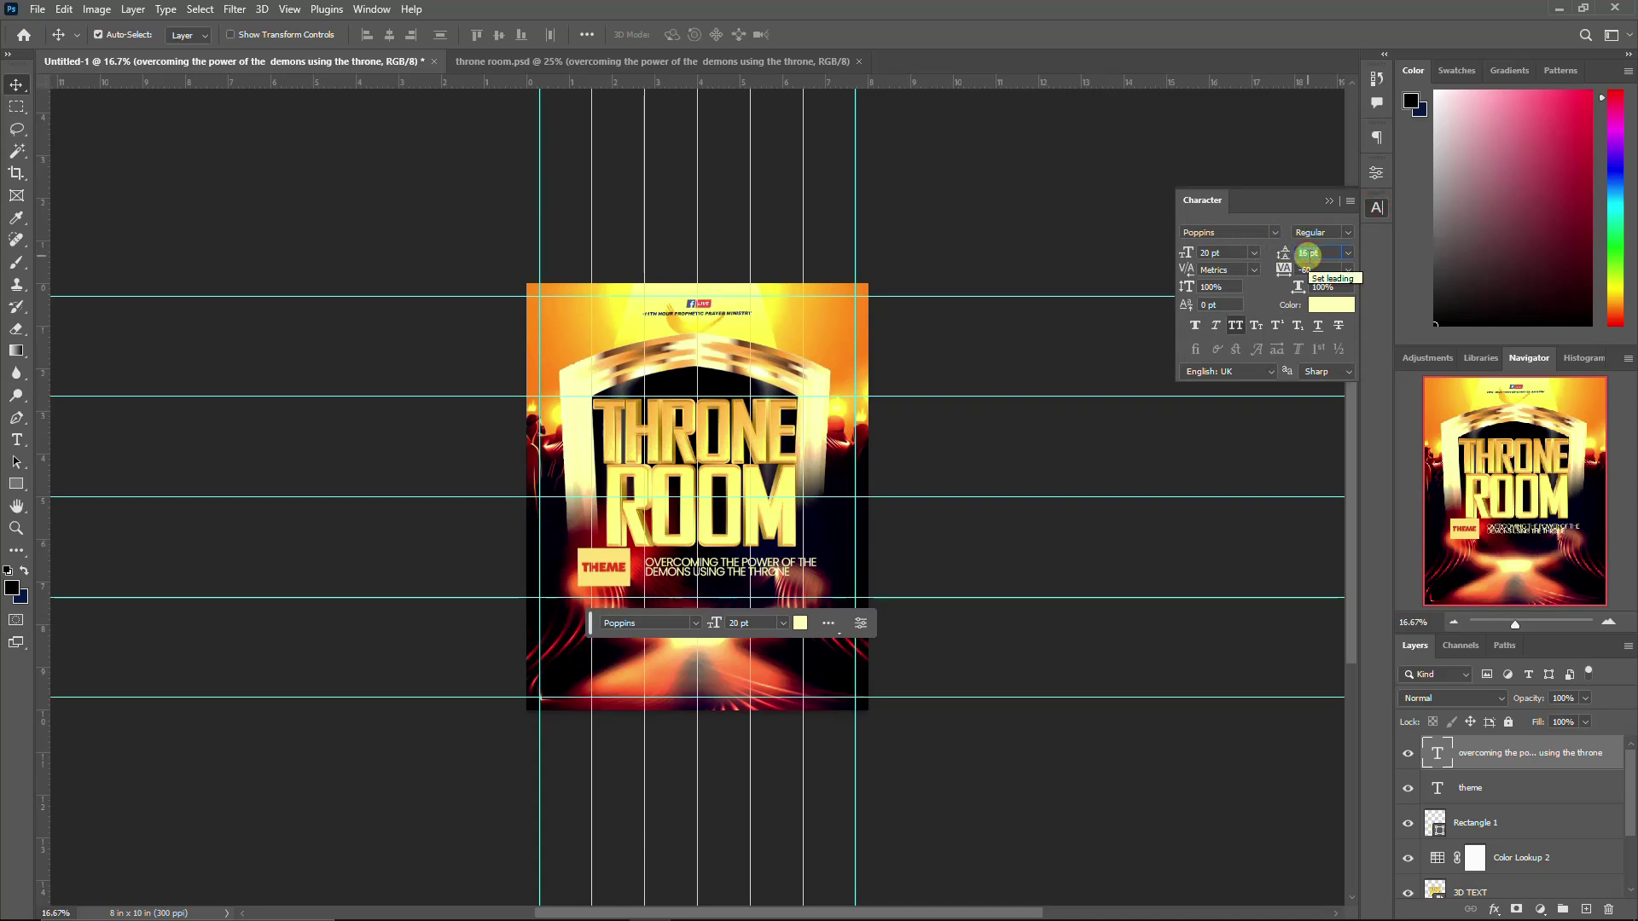
click(1366, 204)
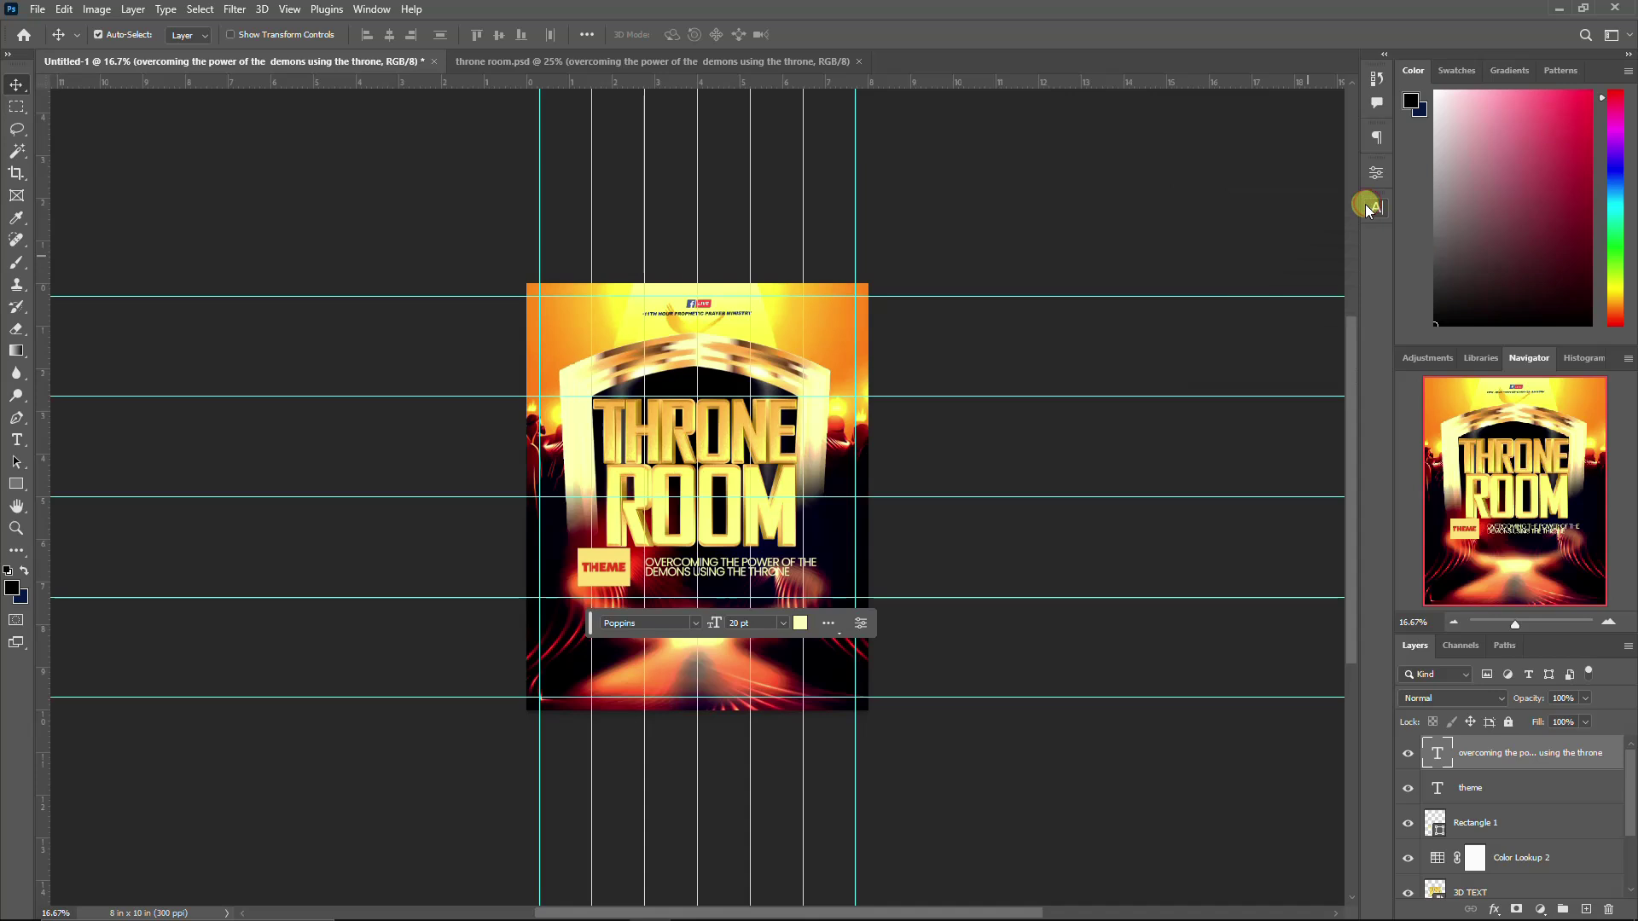
Step: Nudge the theme sentence left in large increments until it sits close to the yellow THEME label
key(shift+Left)
key(shift+Left)
key(shift+Left)
key(shift+Left)
key(shift+Left)
key(shift+Left)
key(shift+Left)
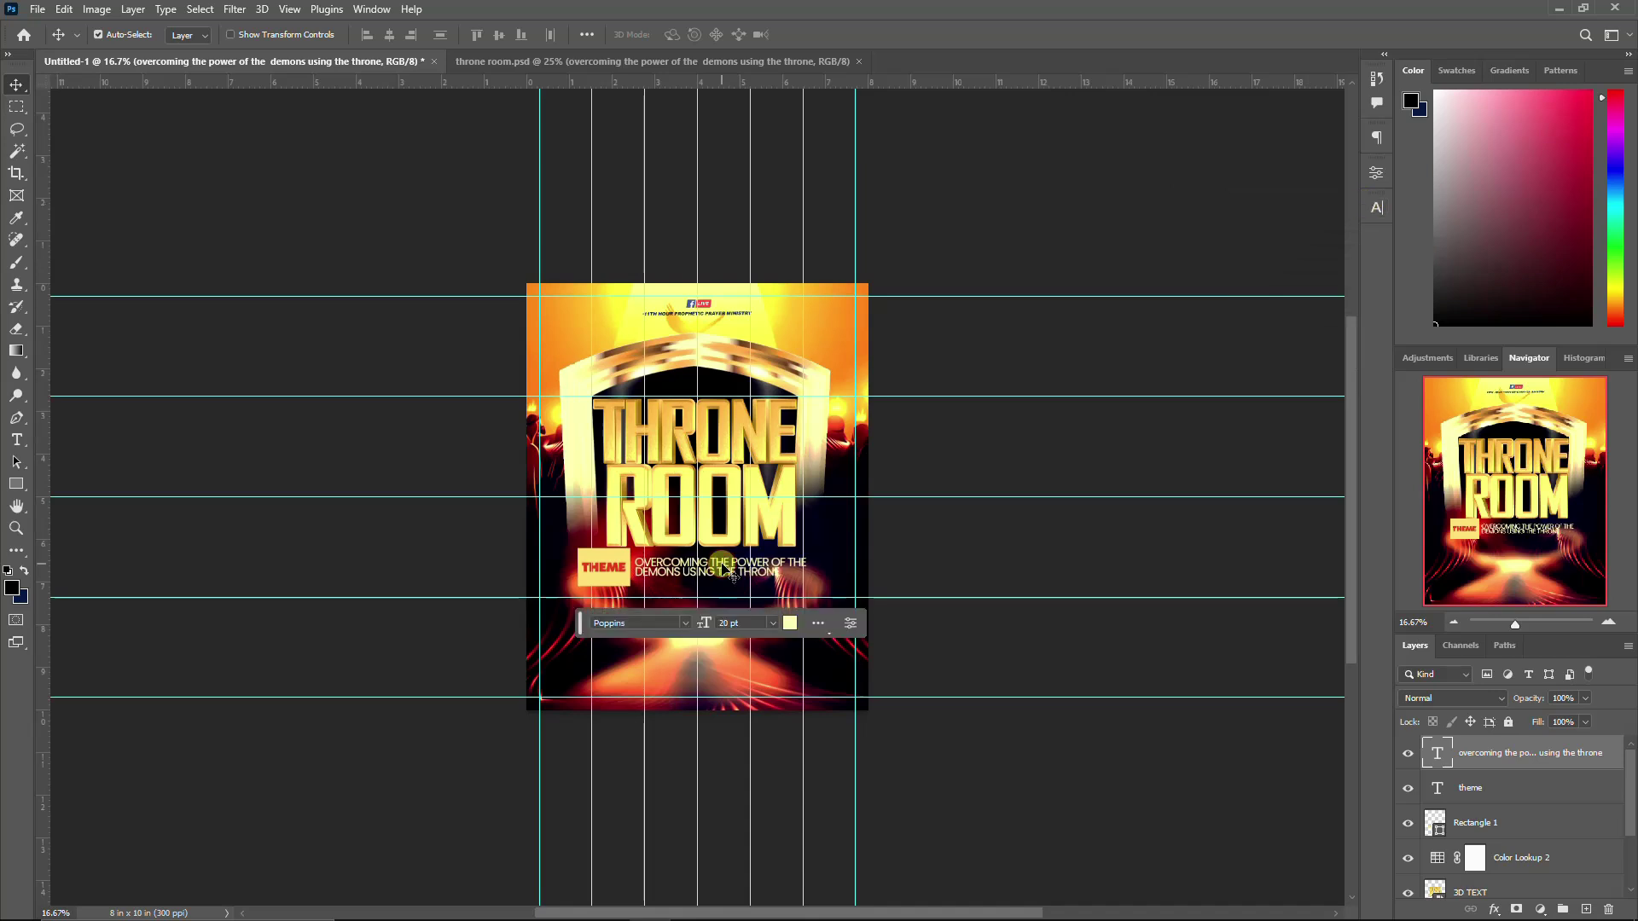
drag(740, 573, 814, 583)
key(ctrl+t)
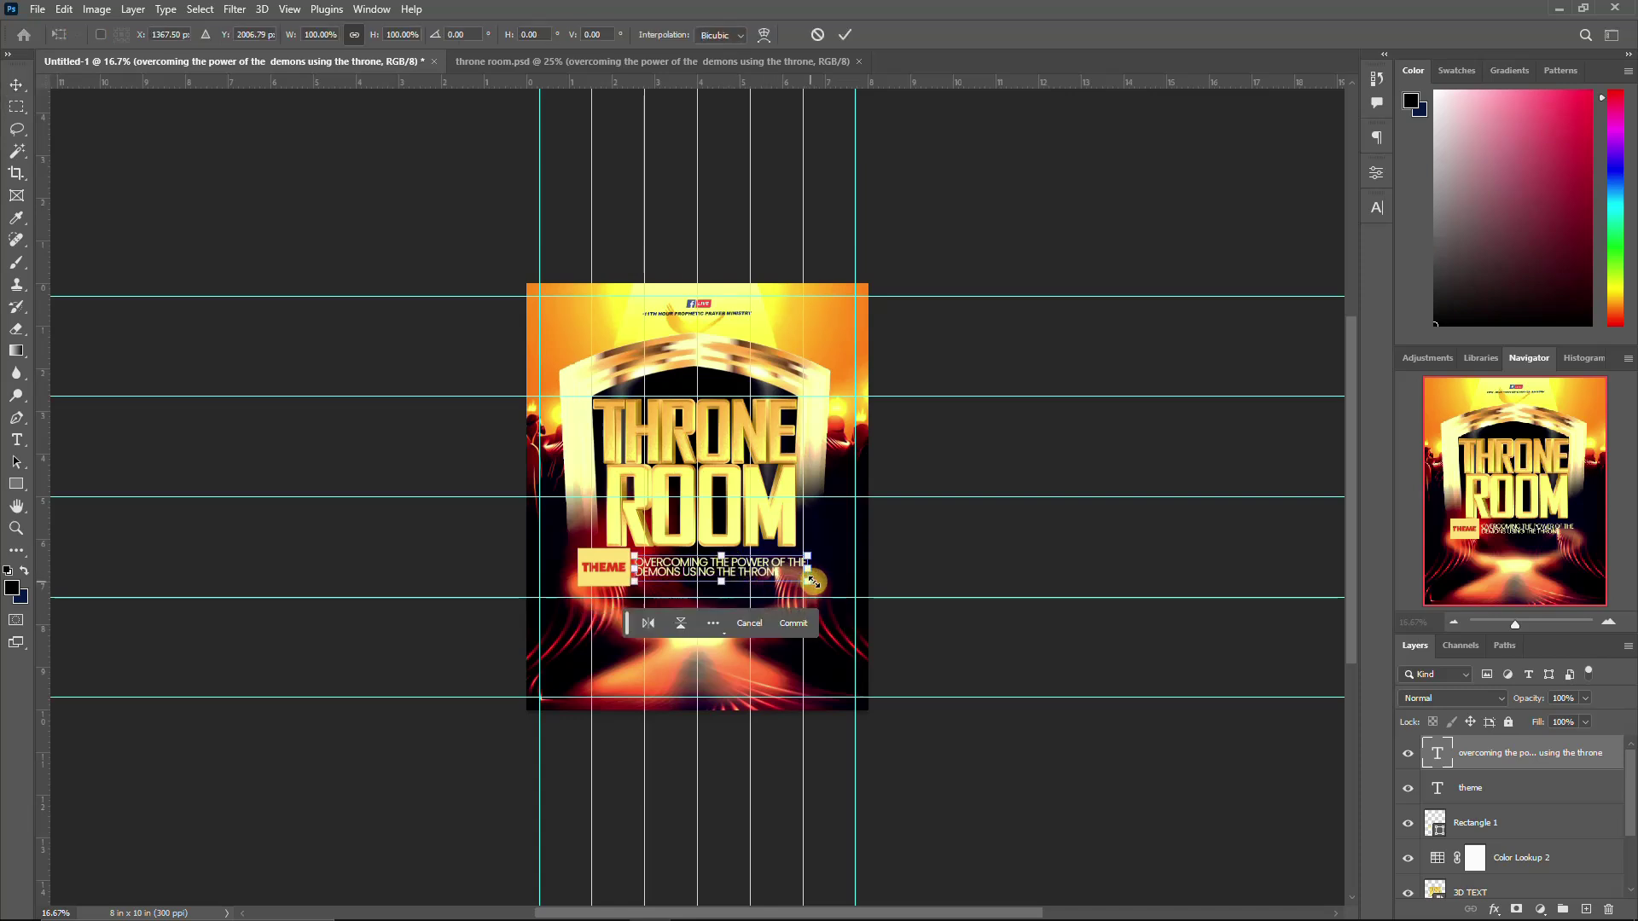
key(Return)
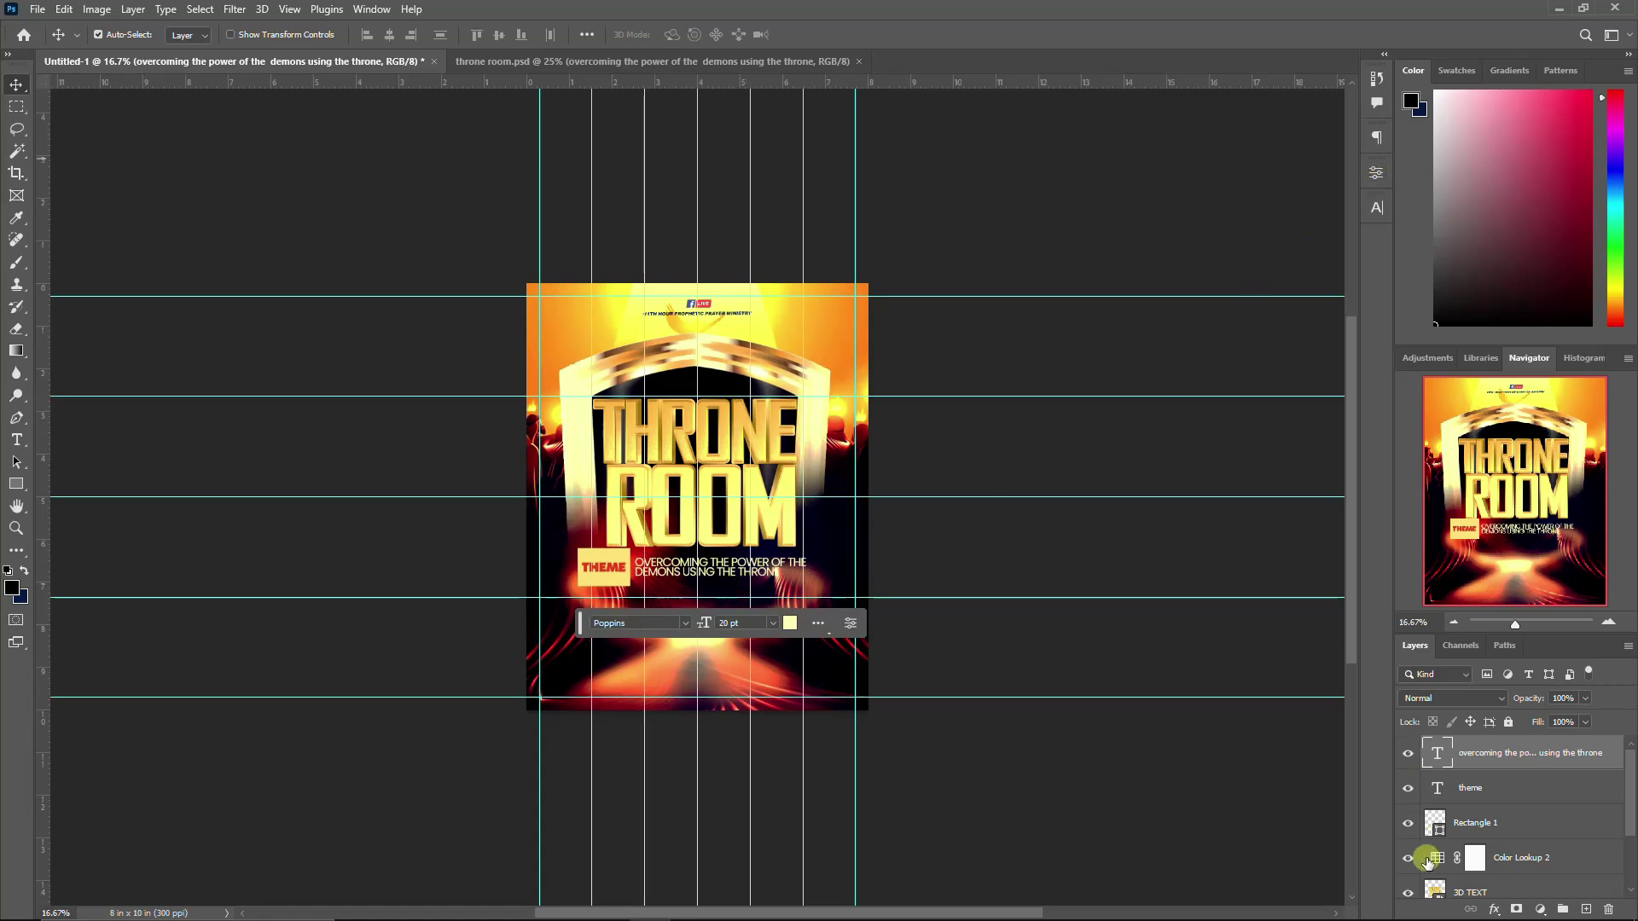
click(1455, 904)
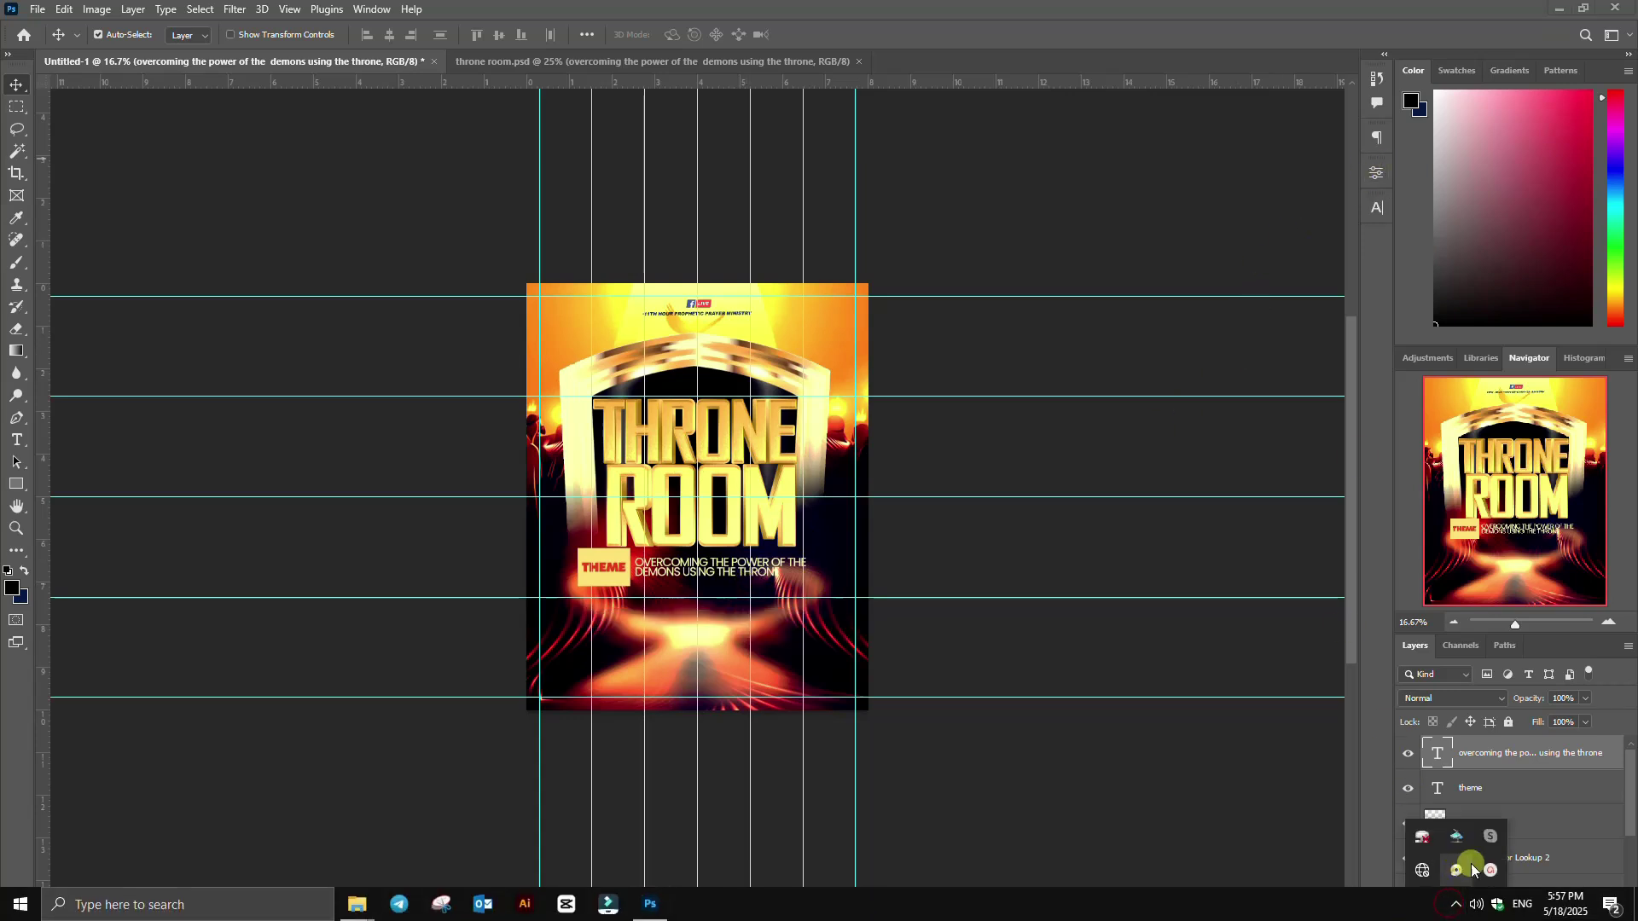
click(1472, 869)
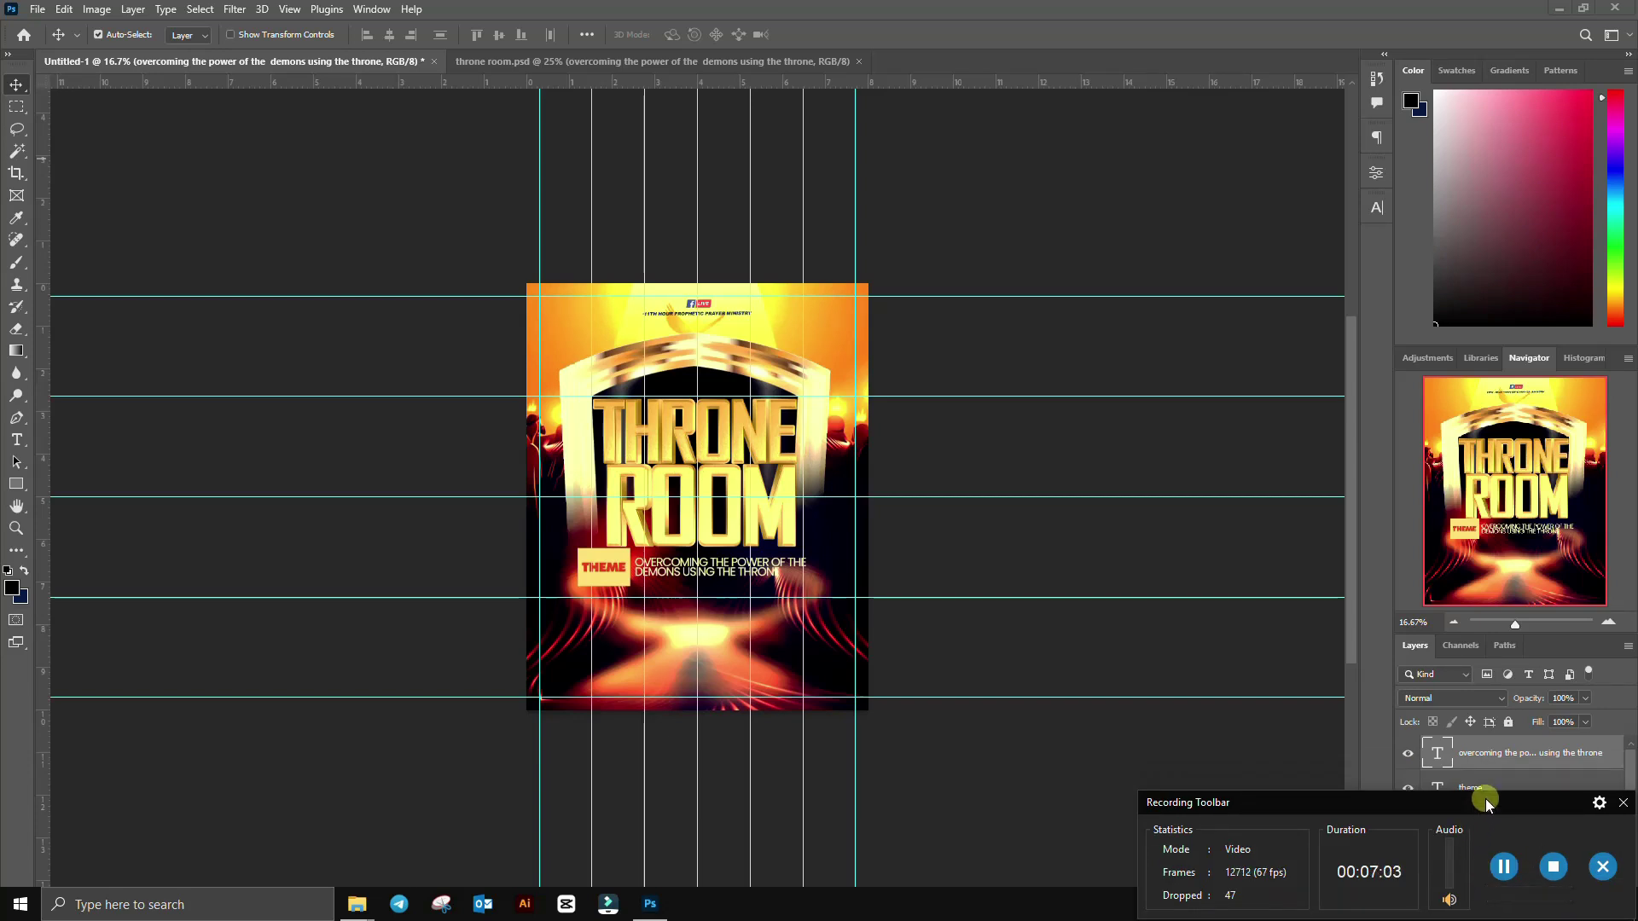
click(1456, 903)
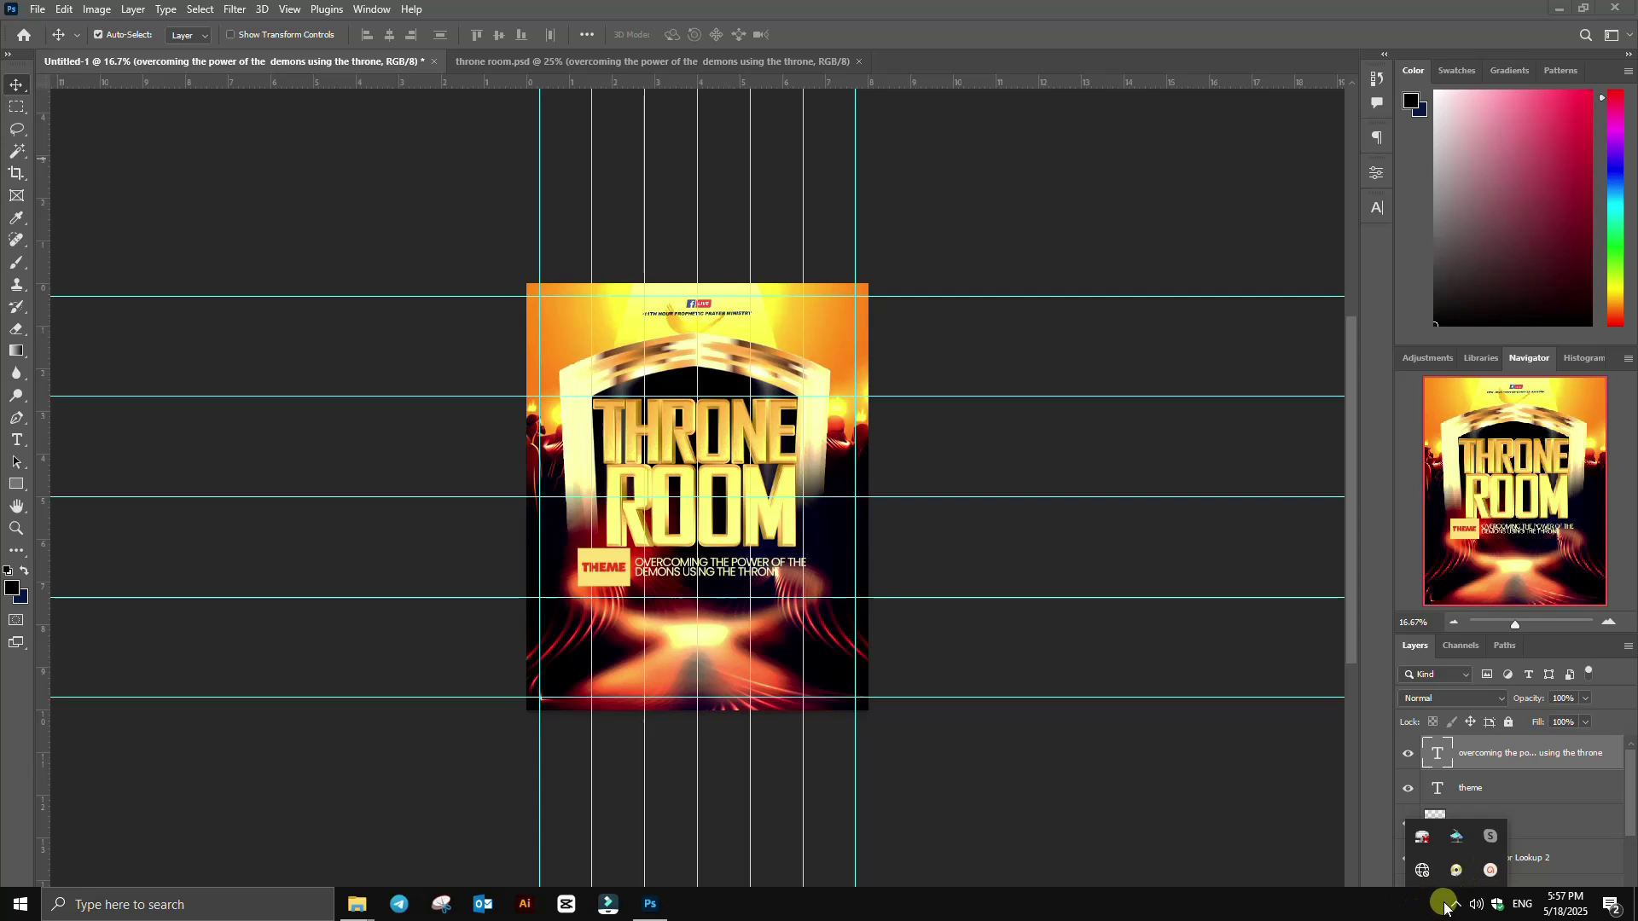
click(1455, 903)
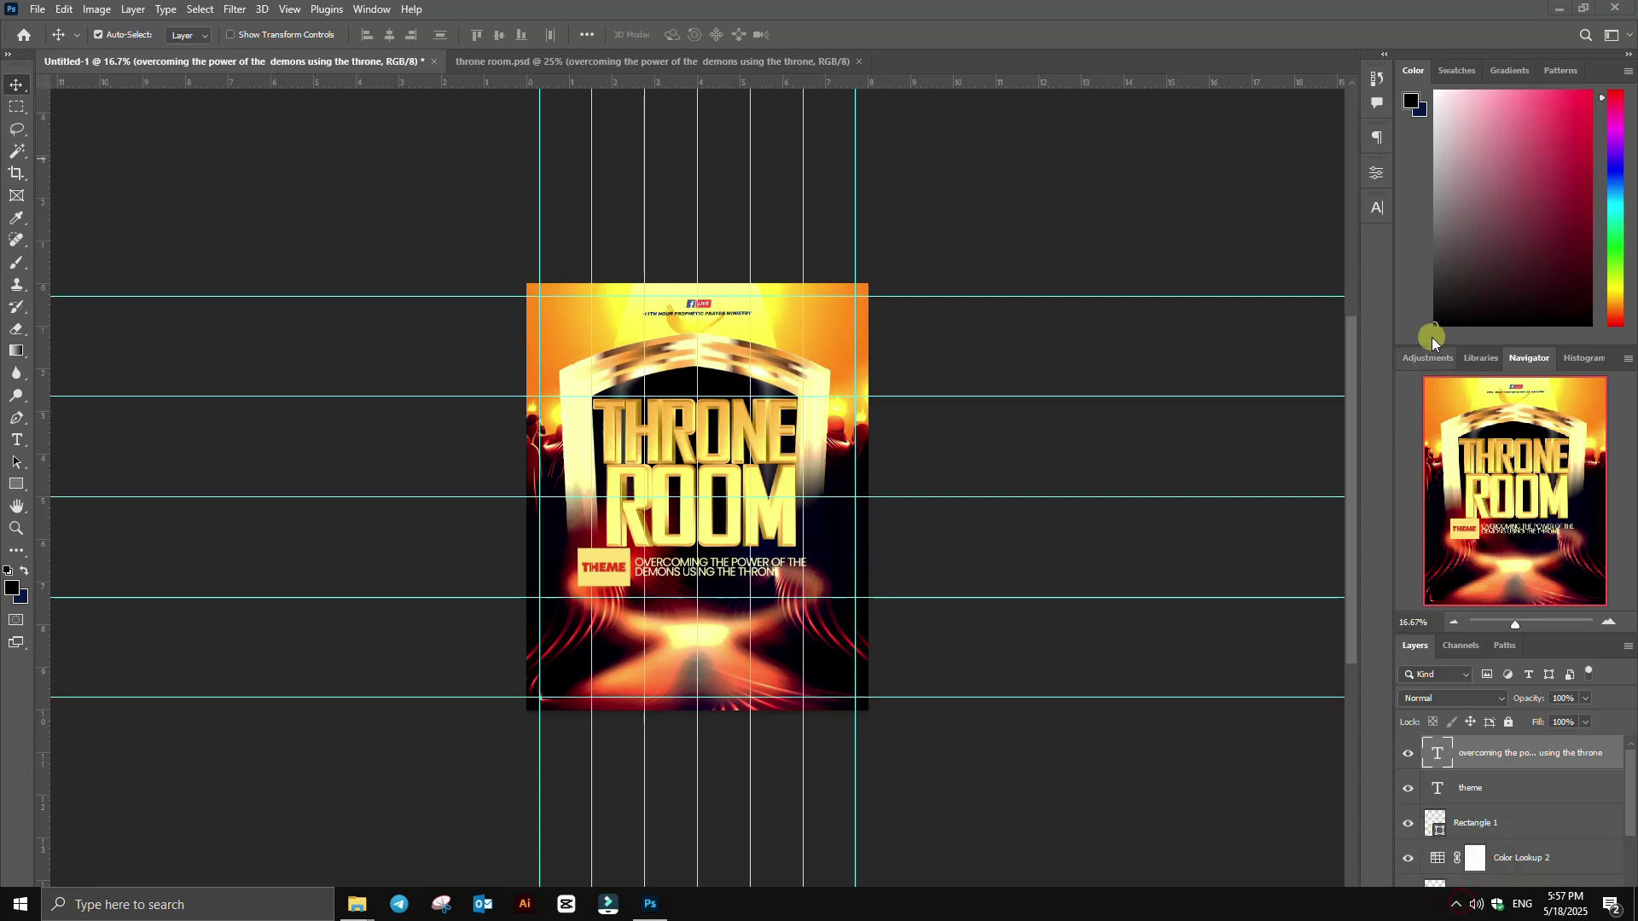
click(1372, 205)
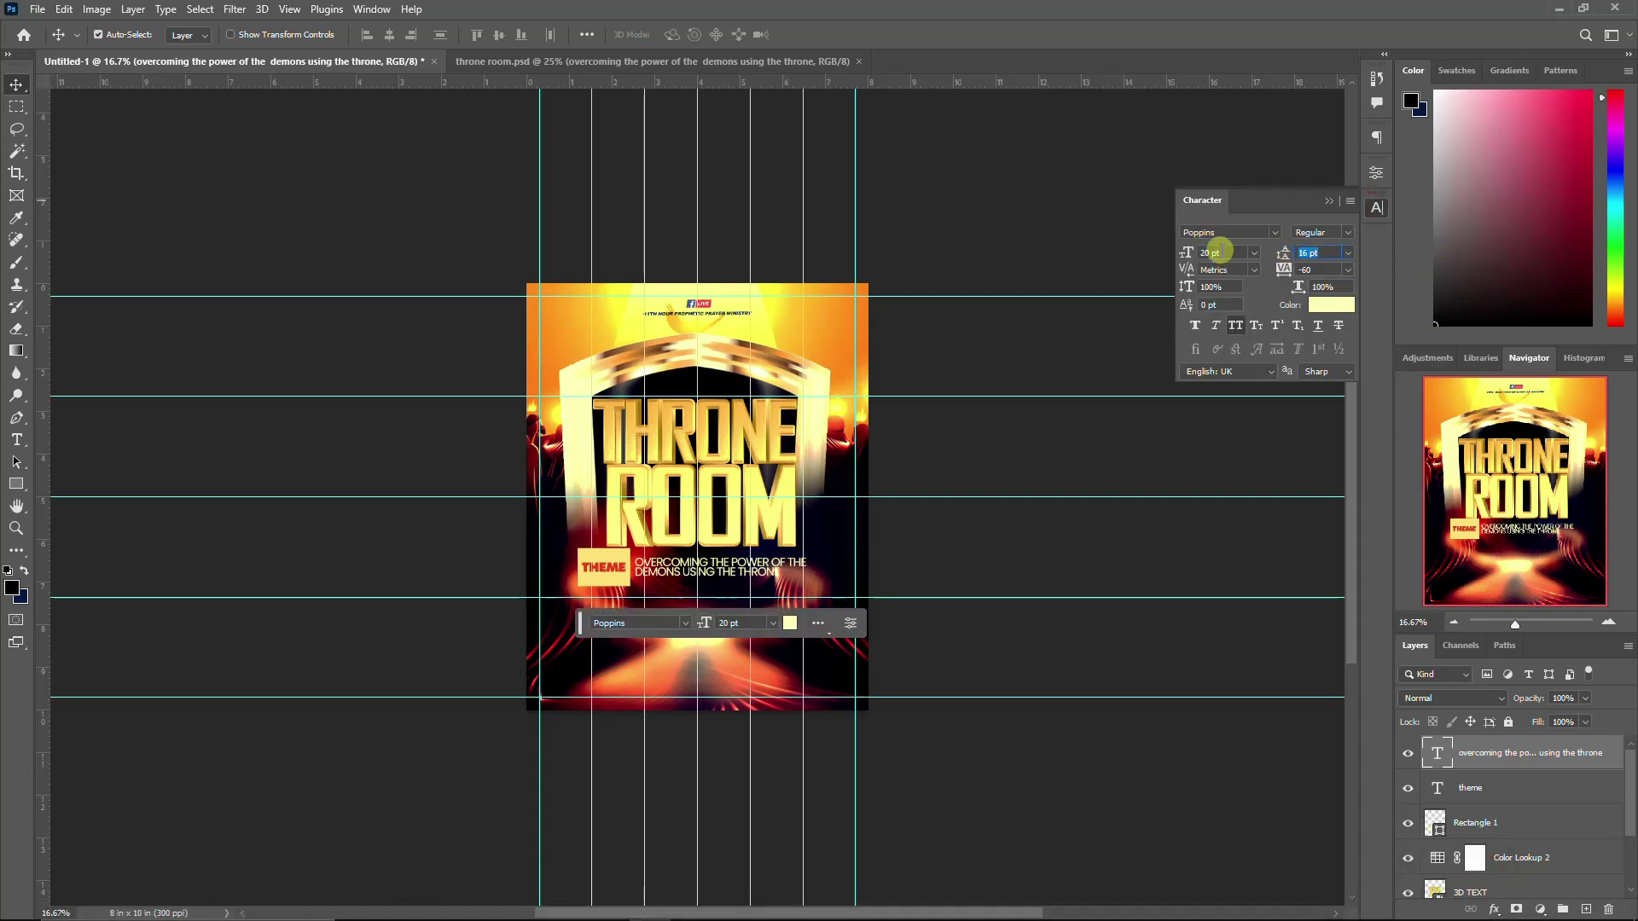
click(1374, 205)
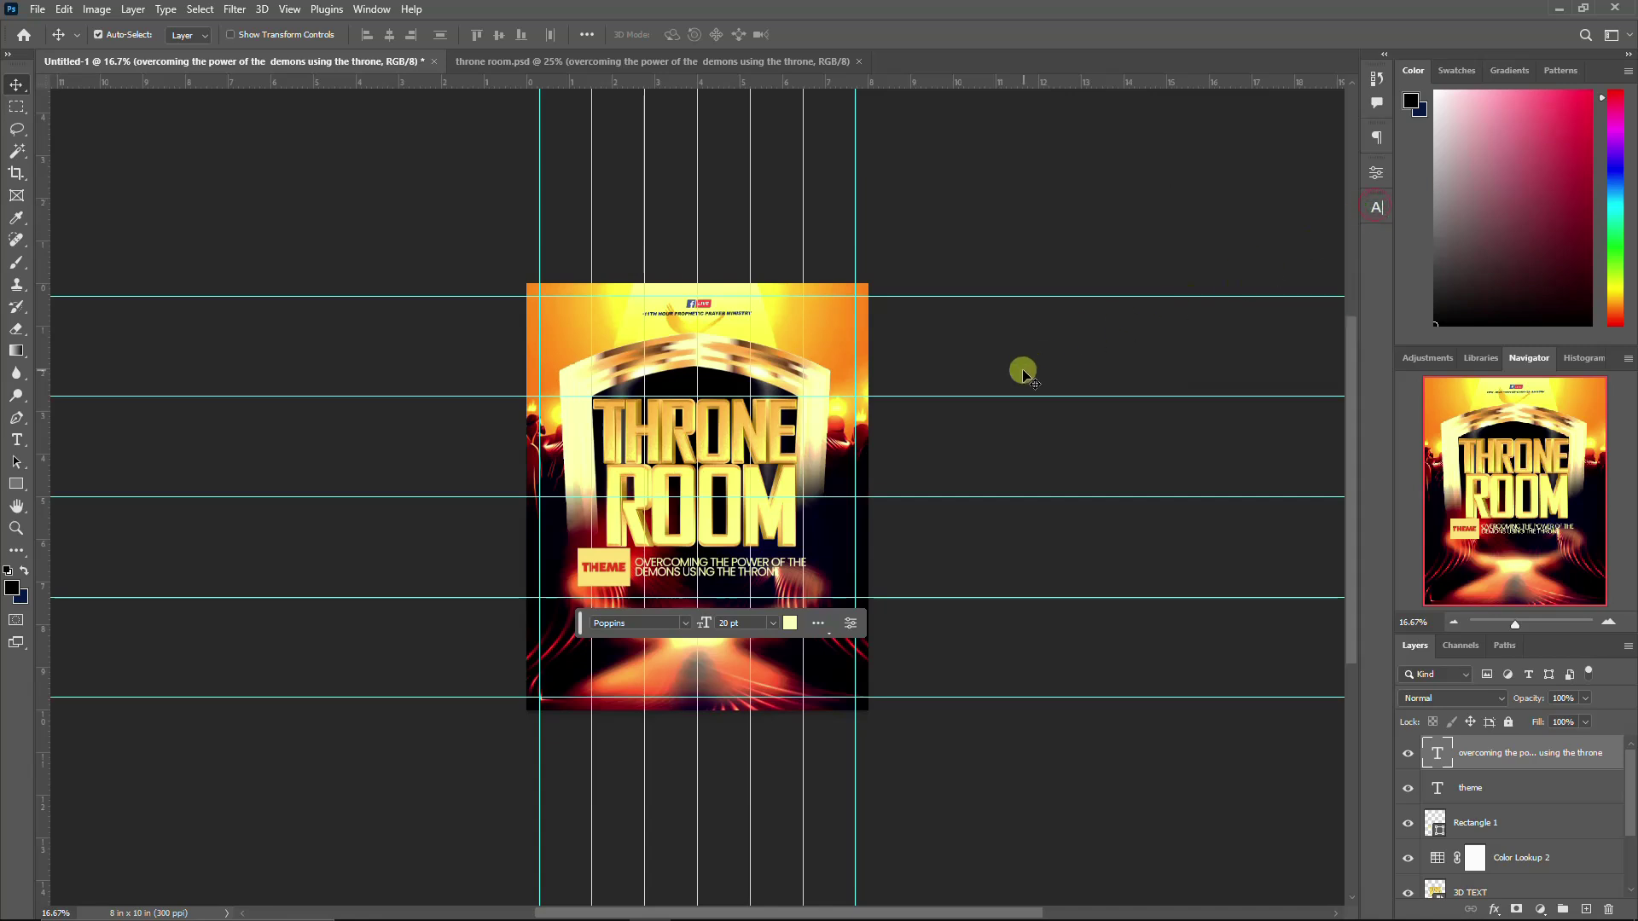
Step: Nudge the theme sentence three more large increments left, right up against the yellow THEME label
key(shift+Left)
key(shift+Left)
key(shift+Left)
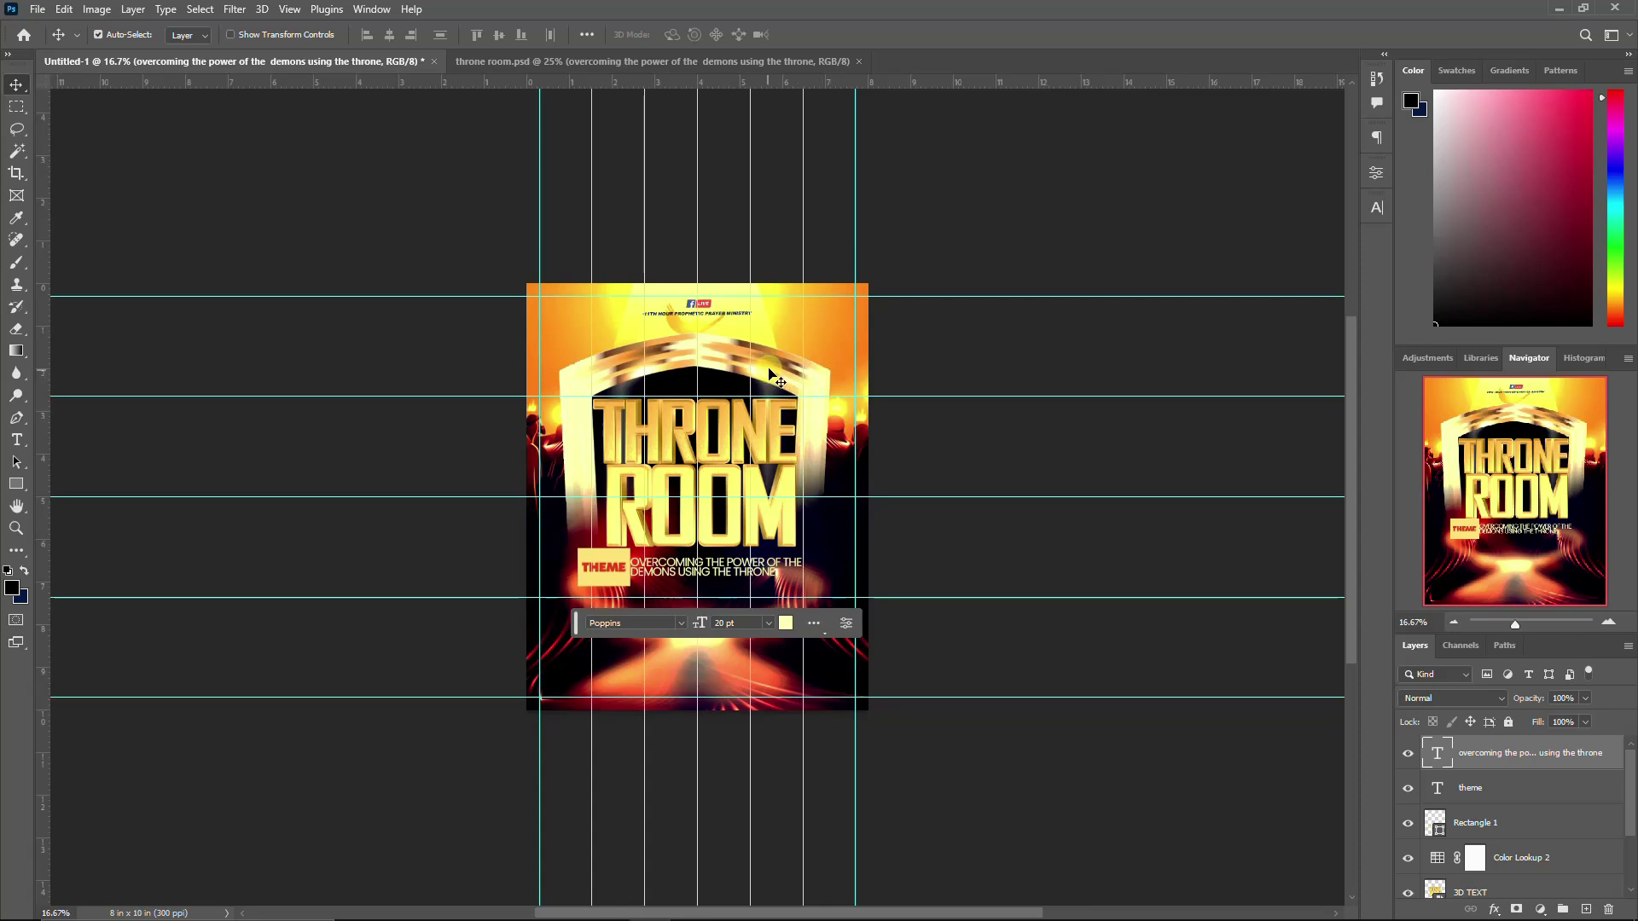
Step: Widen the shield behind the title to about 104% of its width, keeping its height and centring it on the flyer
click(815, 397)
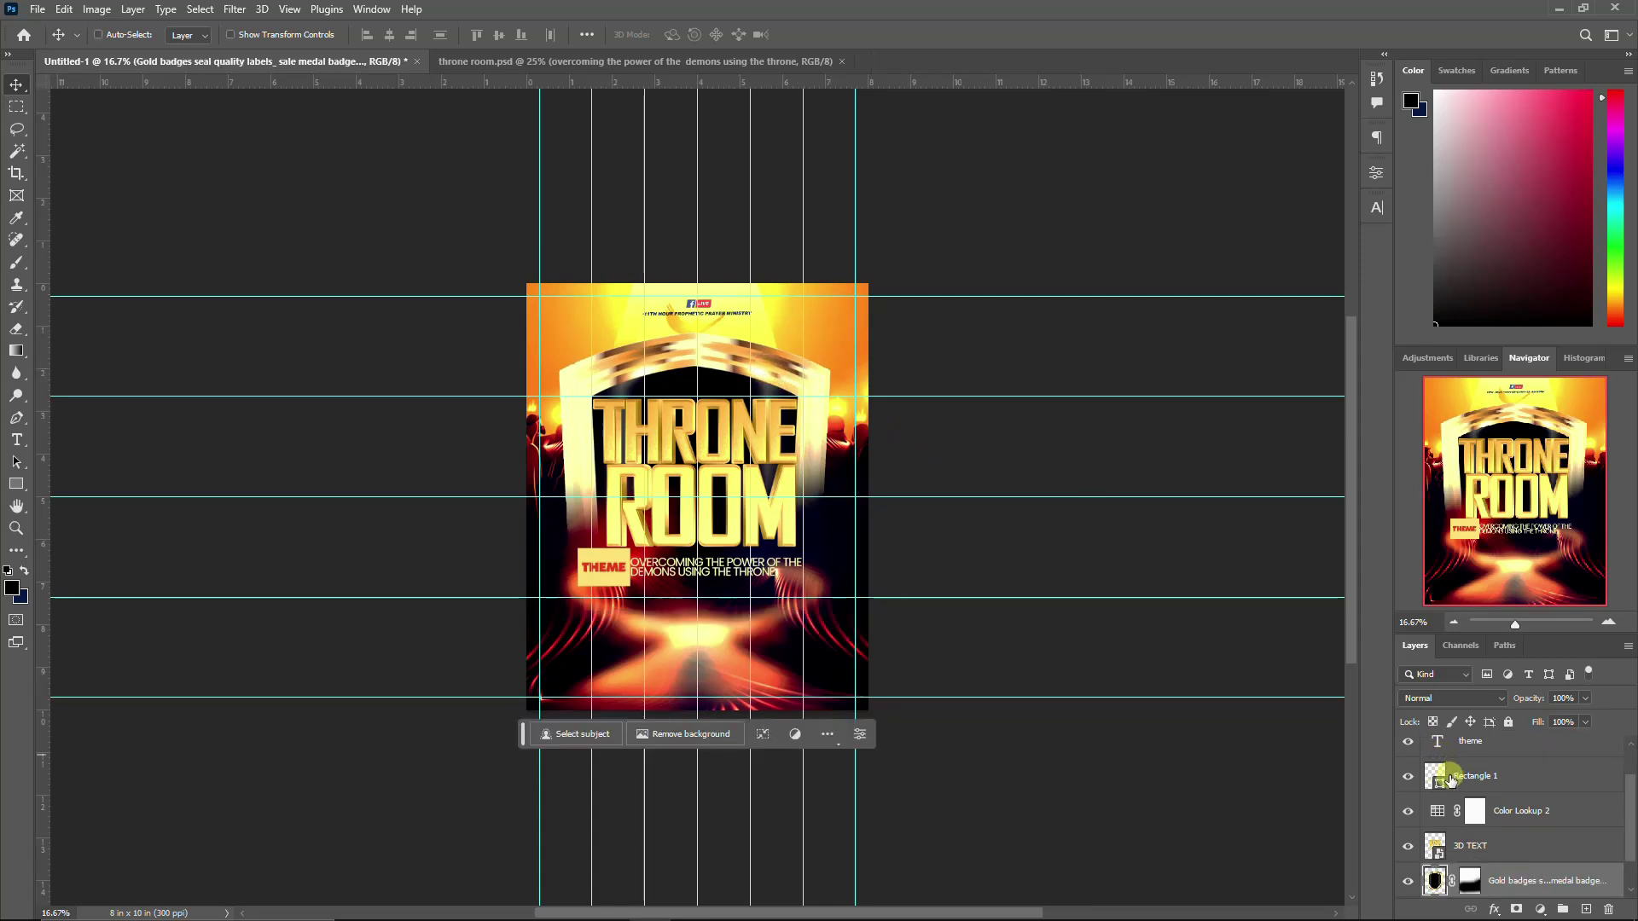
key(ctrl+t)
drag(830, 492, 839, 491)
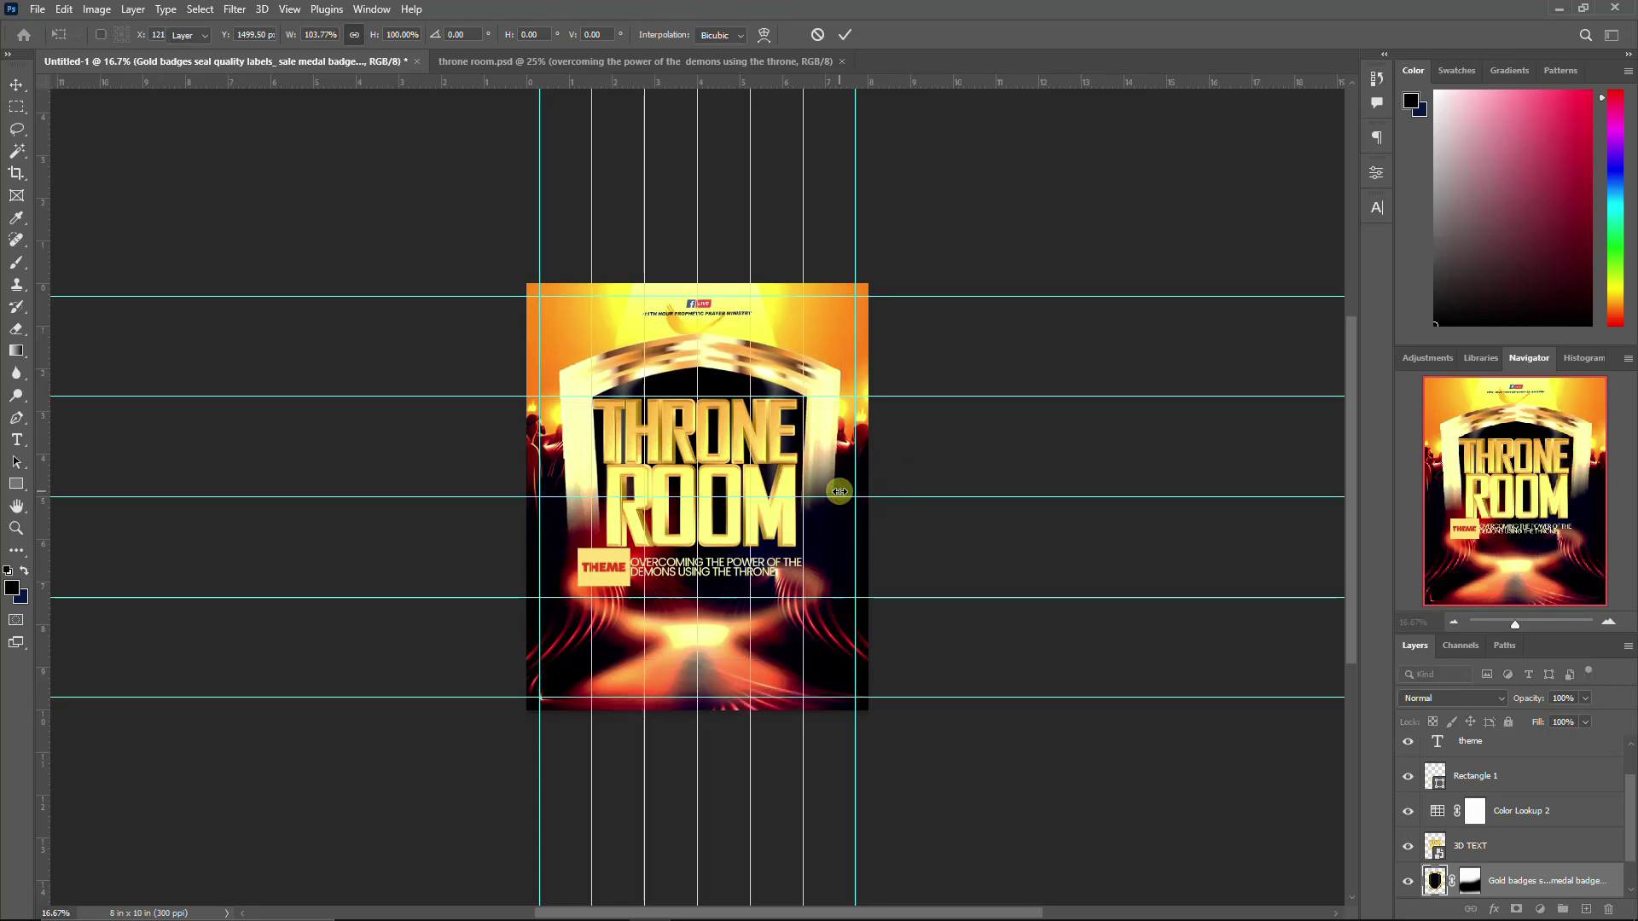
key(Return)
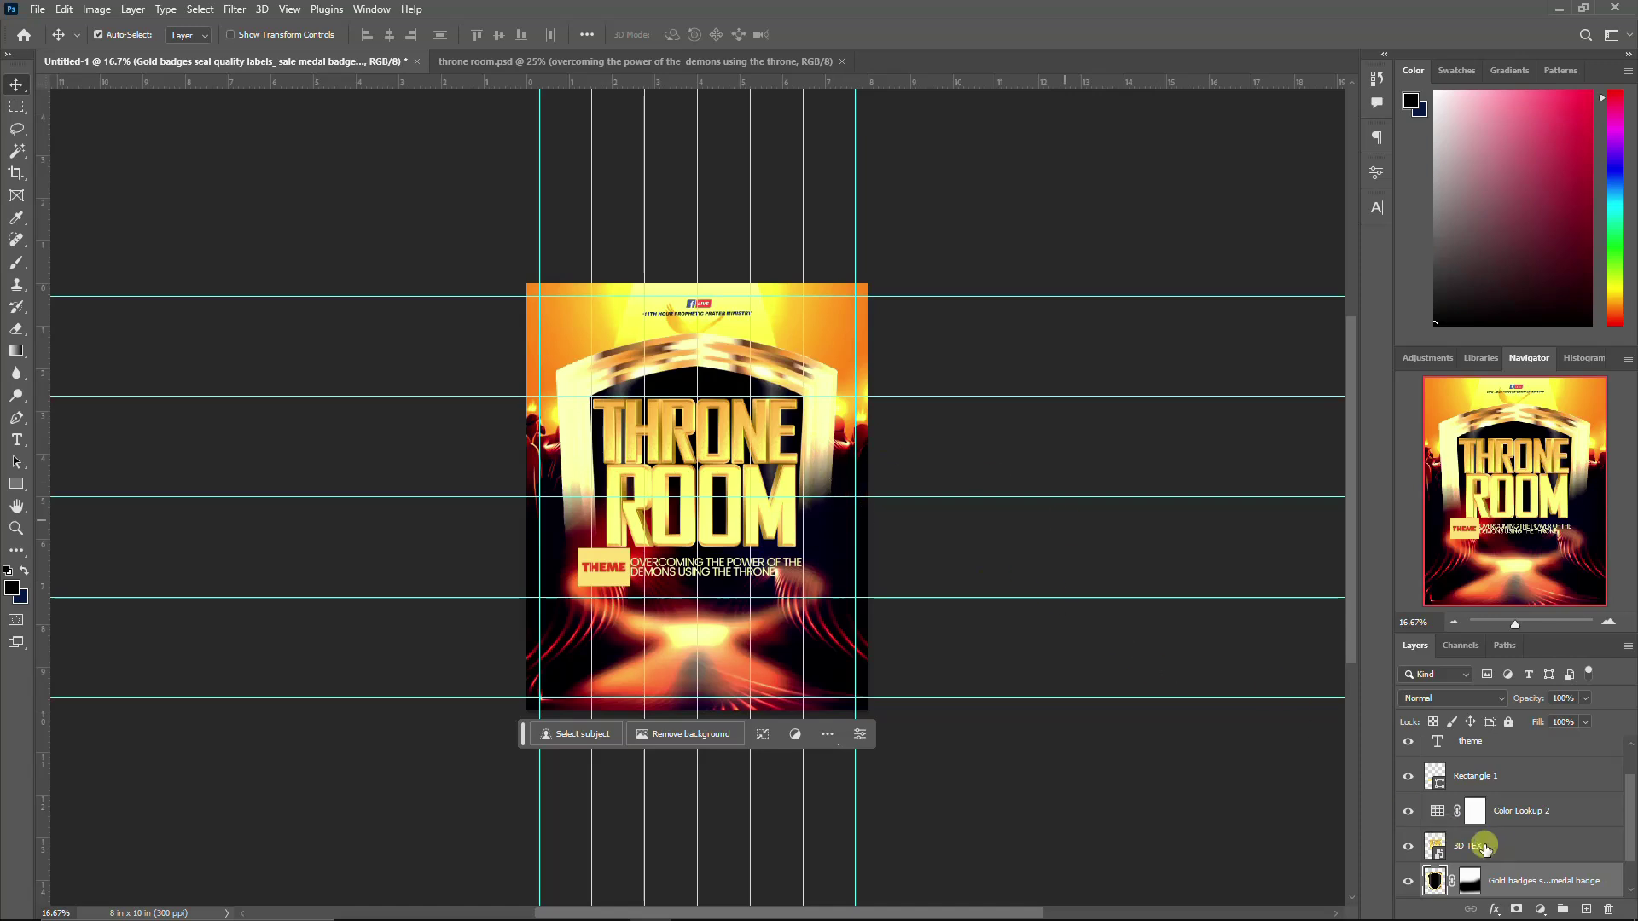
Step: Group all layers from the shield up to the theme sentence and name the group THEME
scroll(1484, 847, down, 1)
scroll(1465, 840, up, 2)
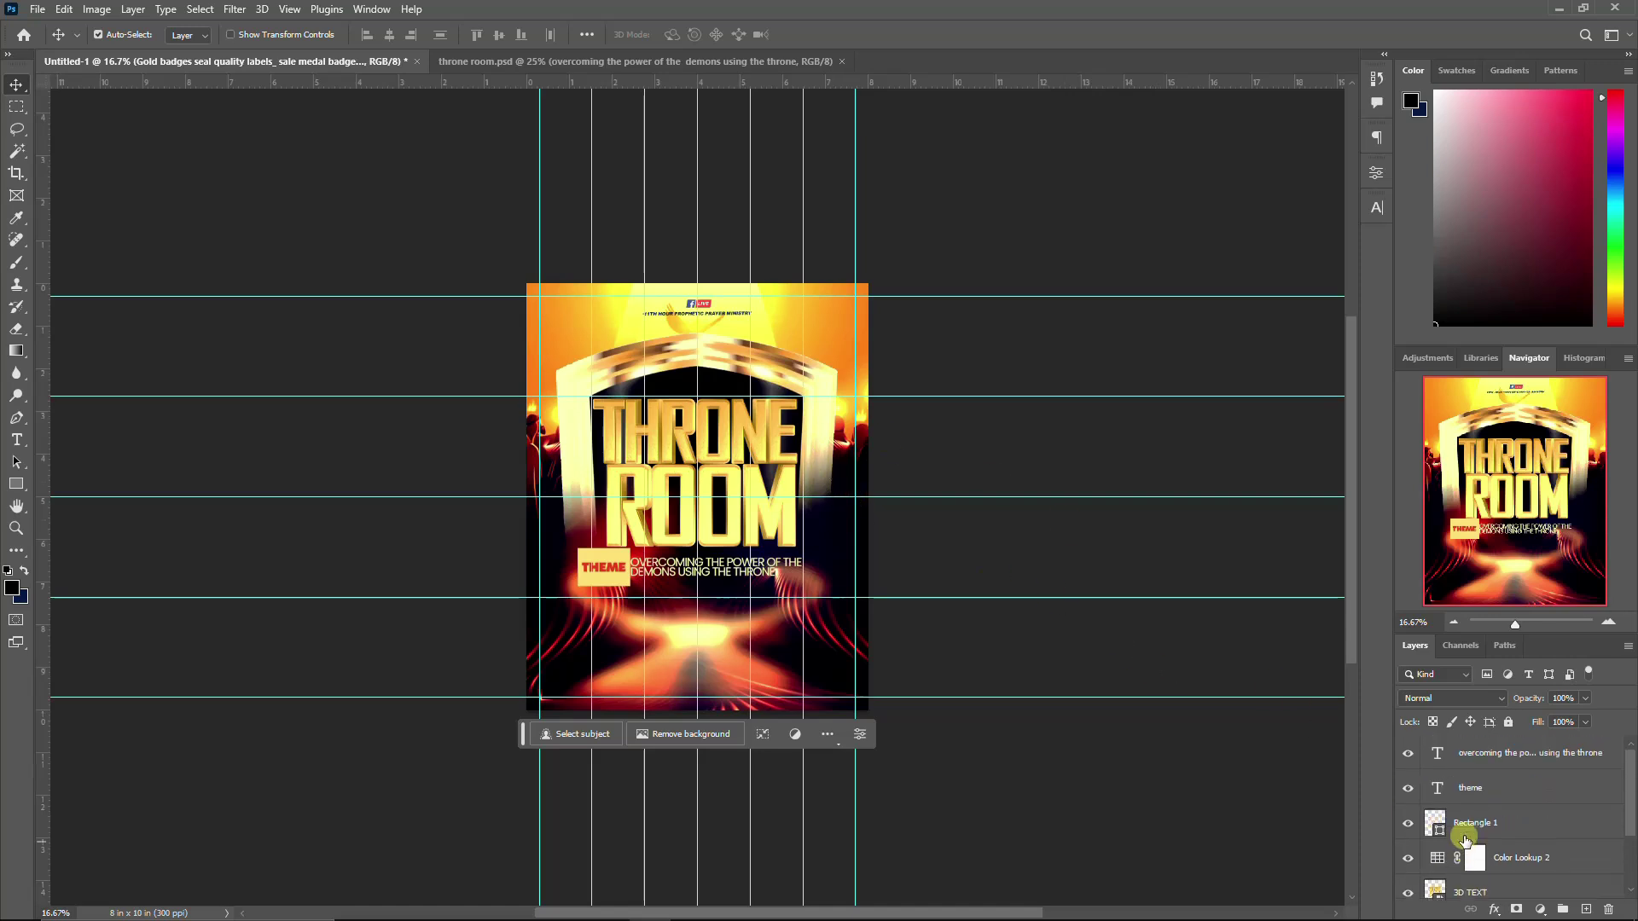
shift+click(1491, 766)
key(ctrl+g)
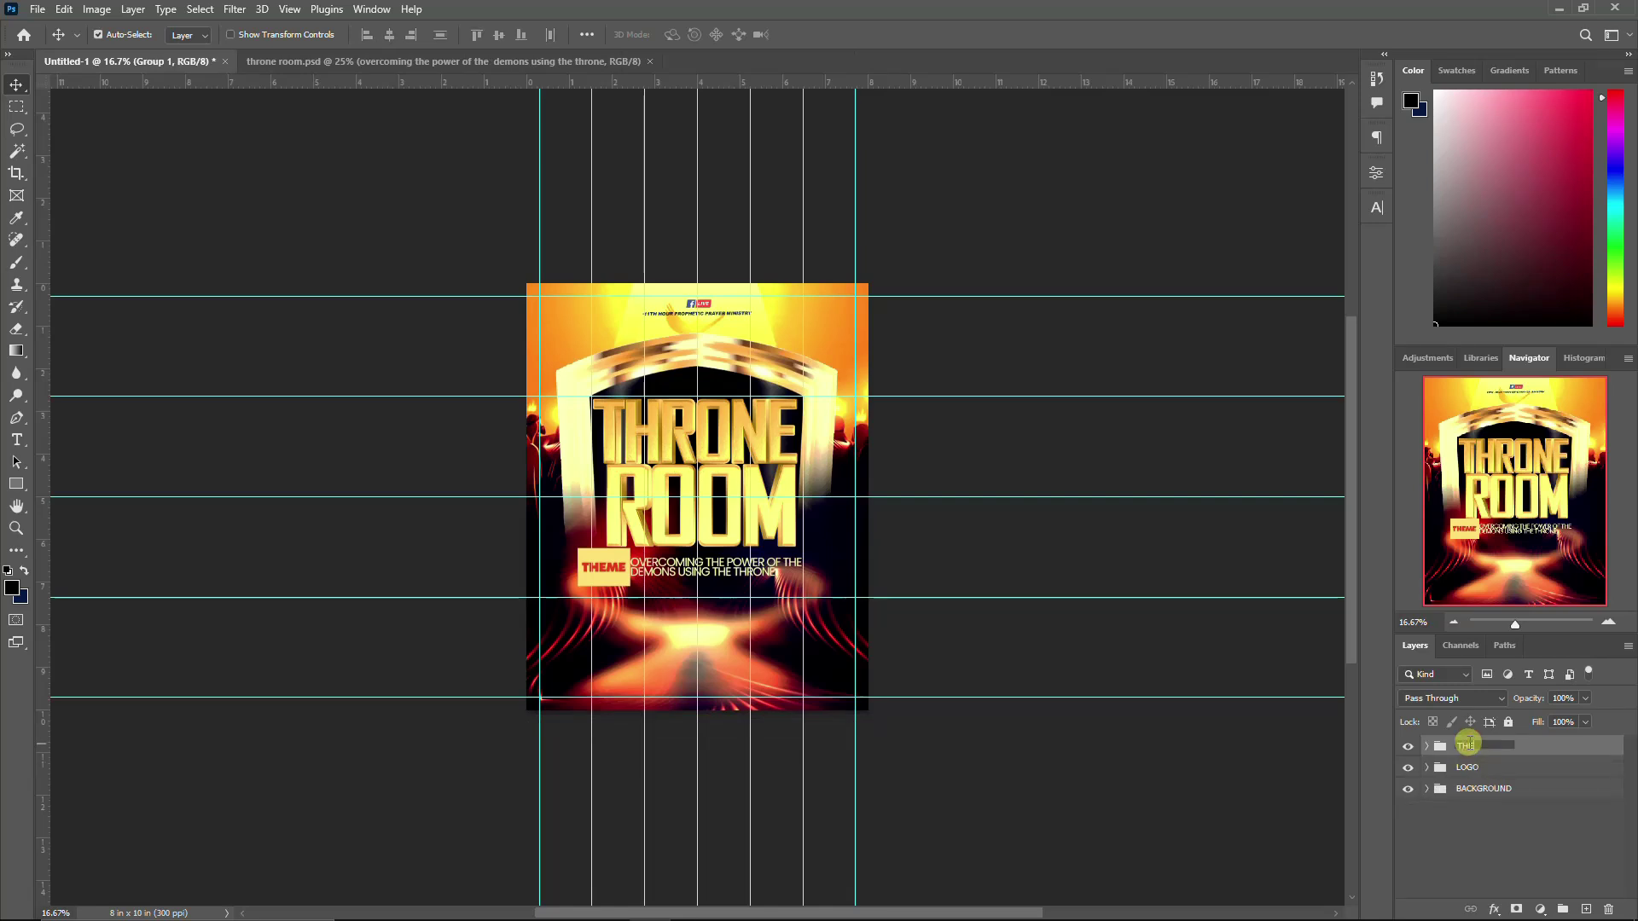
key(Return)
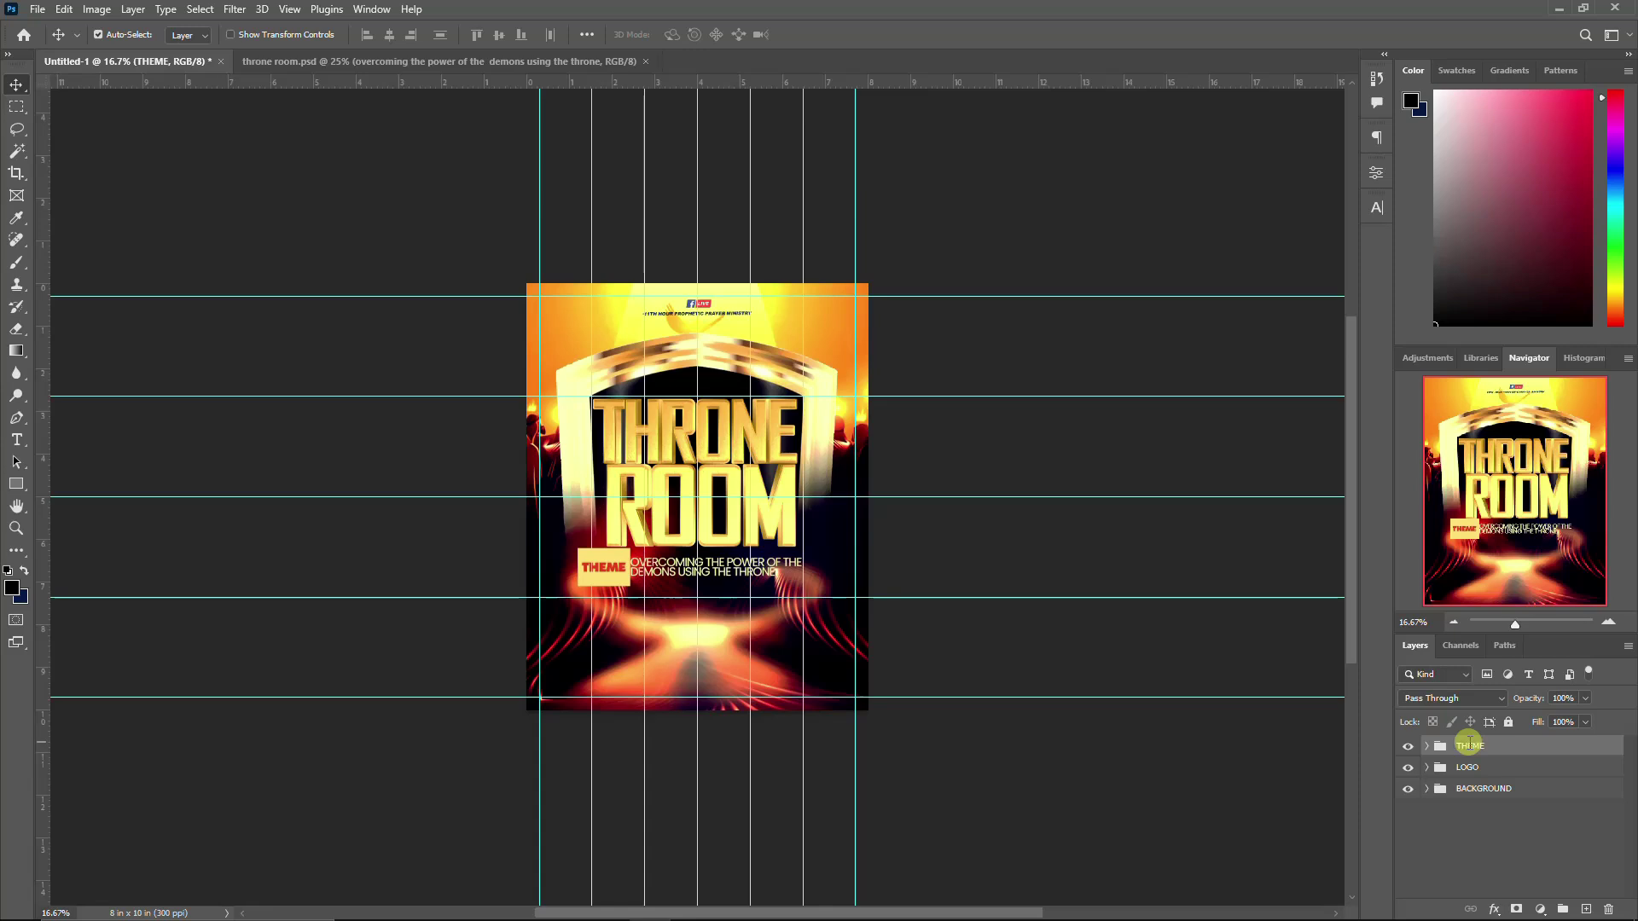
Step: Compare the flyer with the finished throne room.psd design and look through the THRONE ROOM FLYER folder for the portrait images
scroll(753, 478, down, 2)
scroll(753, 478, up, 2)
click(464, 63)
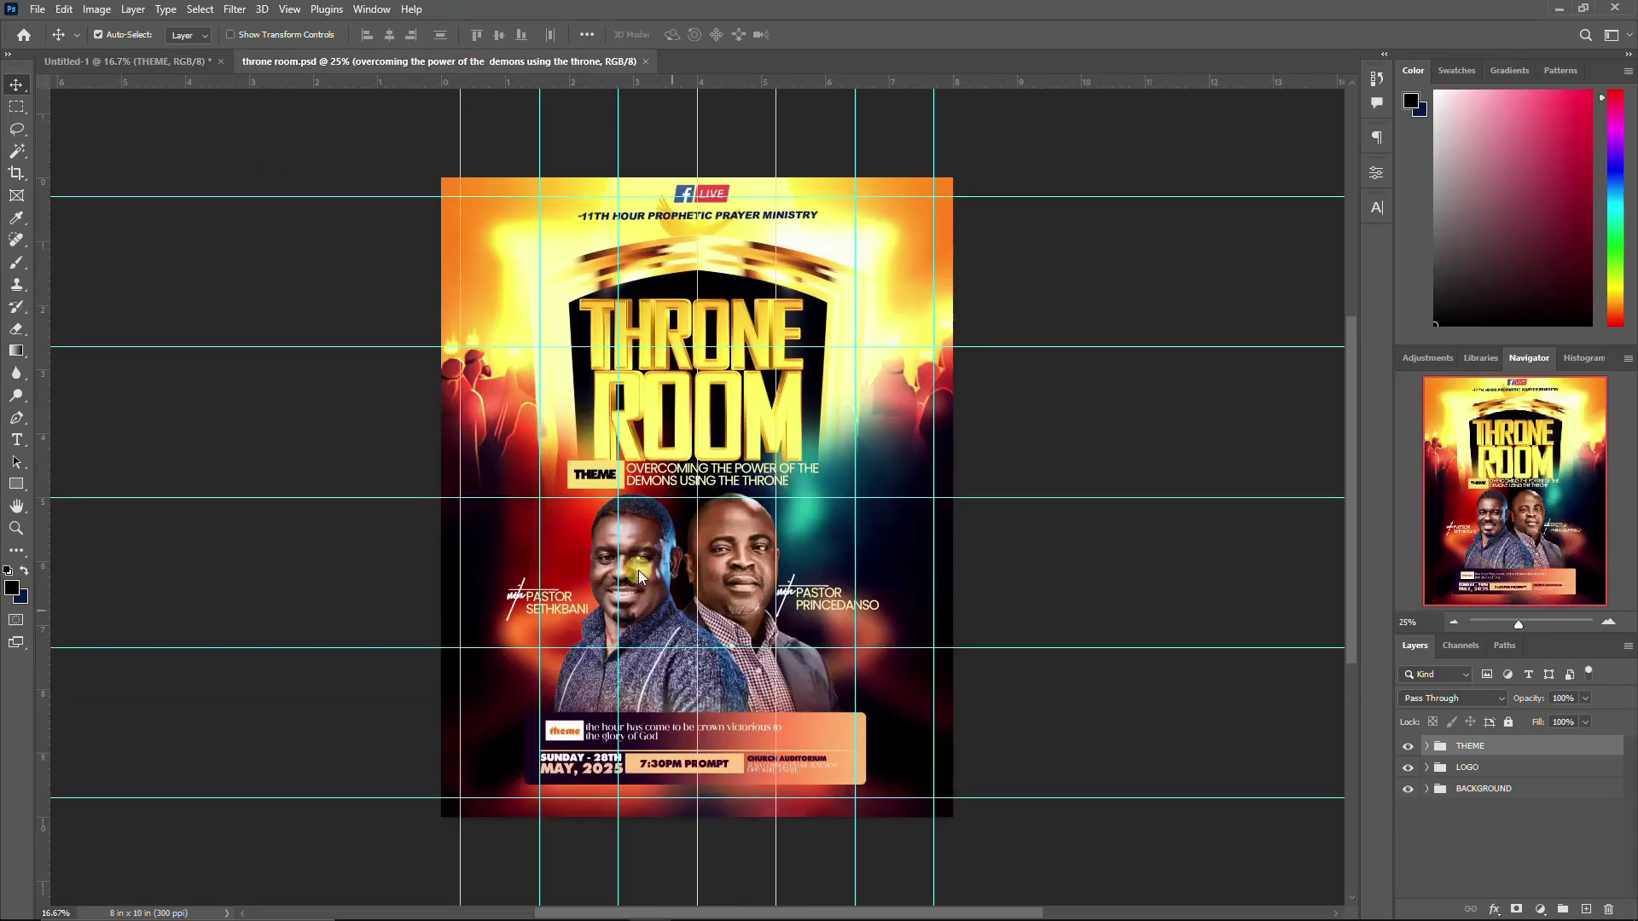
click(184, 61)
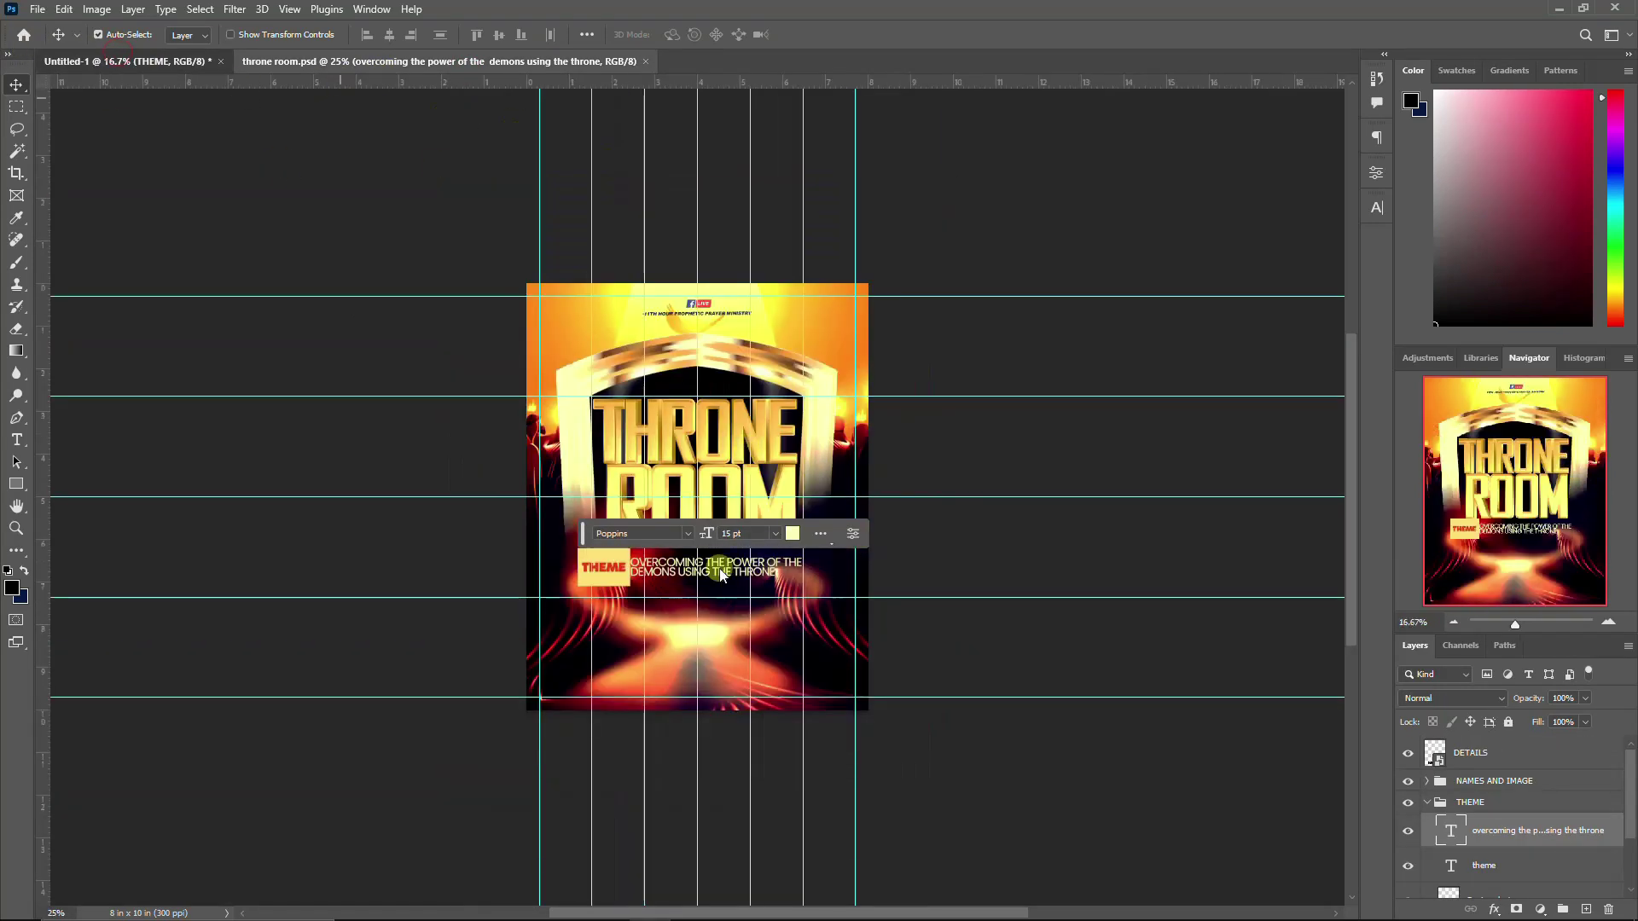
mouse_move(356, 904)
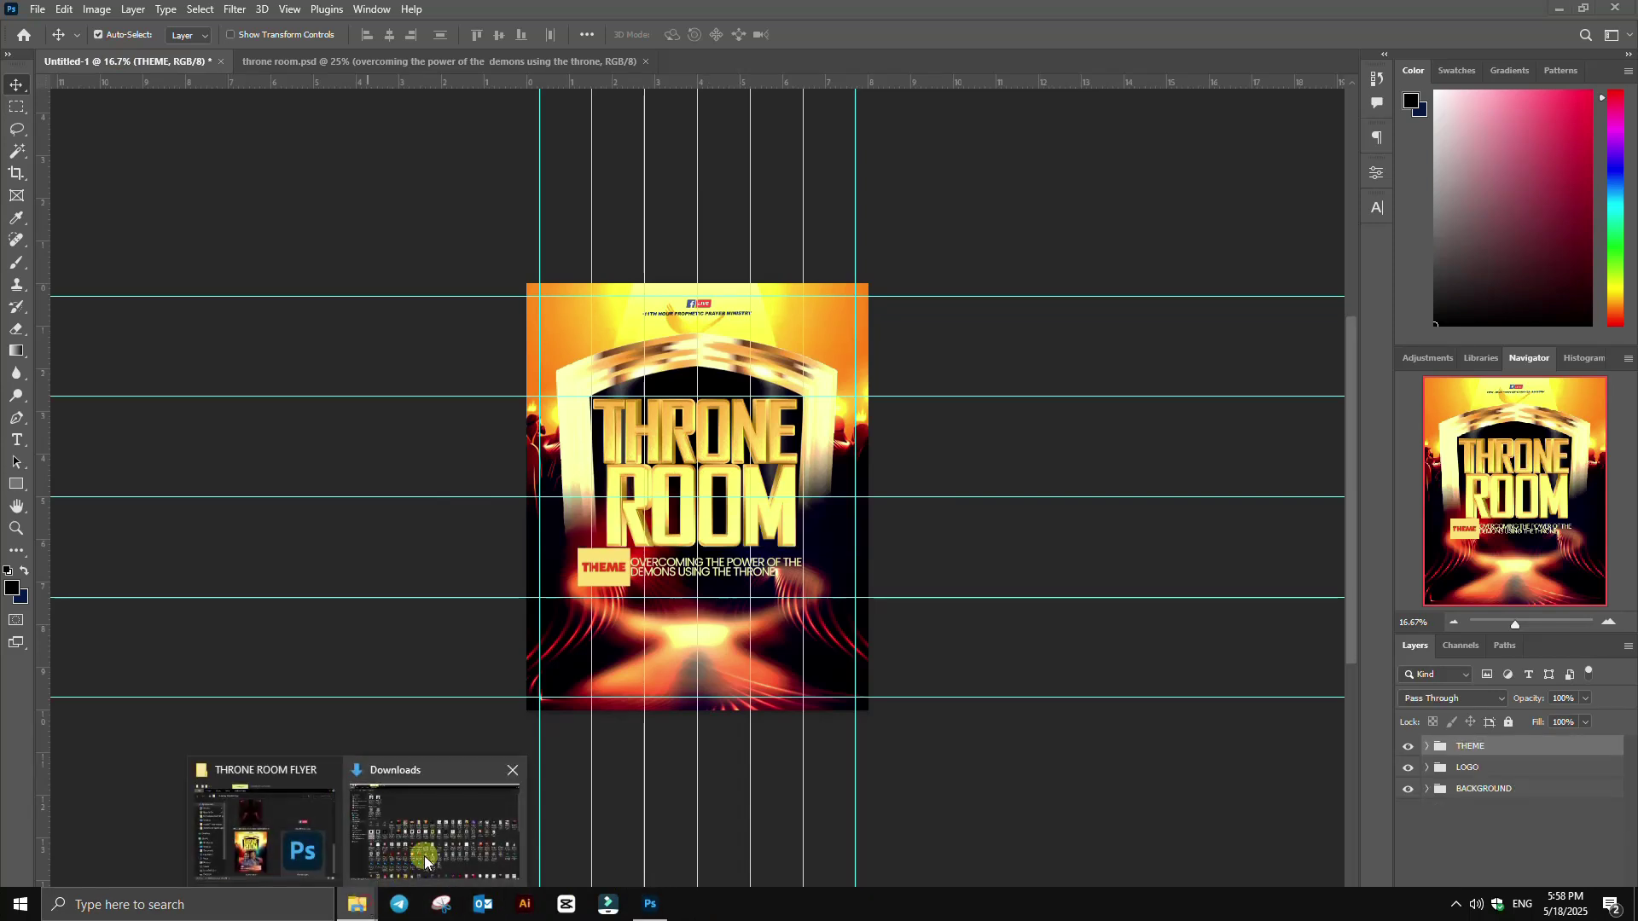
click(263, 840)
click(898, 355)
Step: Place the "Happy Birthday to Producer and Musician" portrait photo from the Downloads folder into the untitled flyer
mouse_move(358, 909)
click(480, 847)
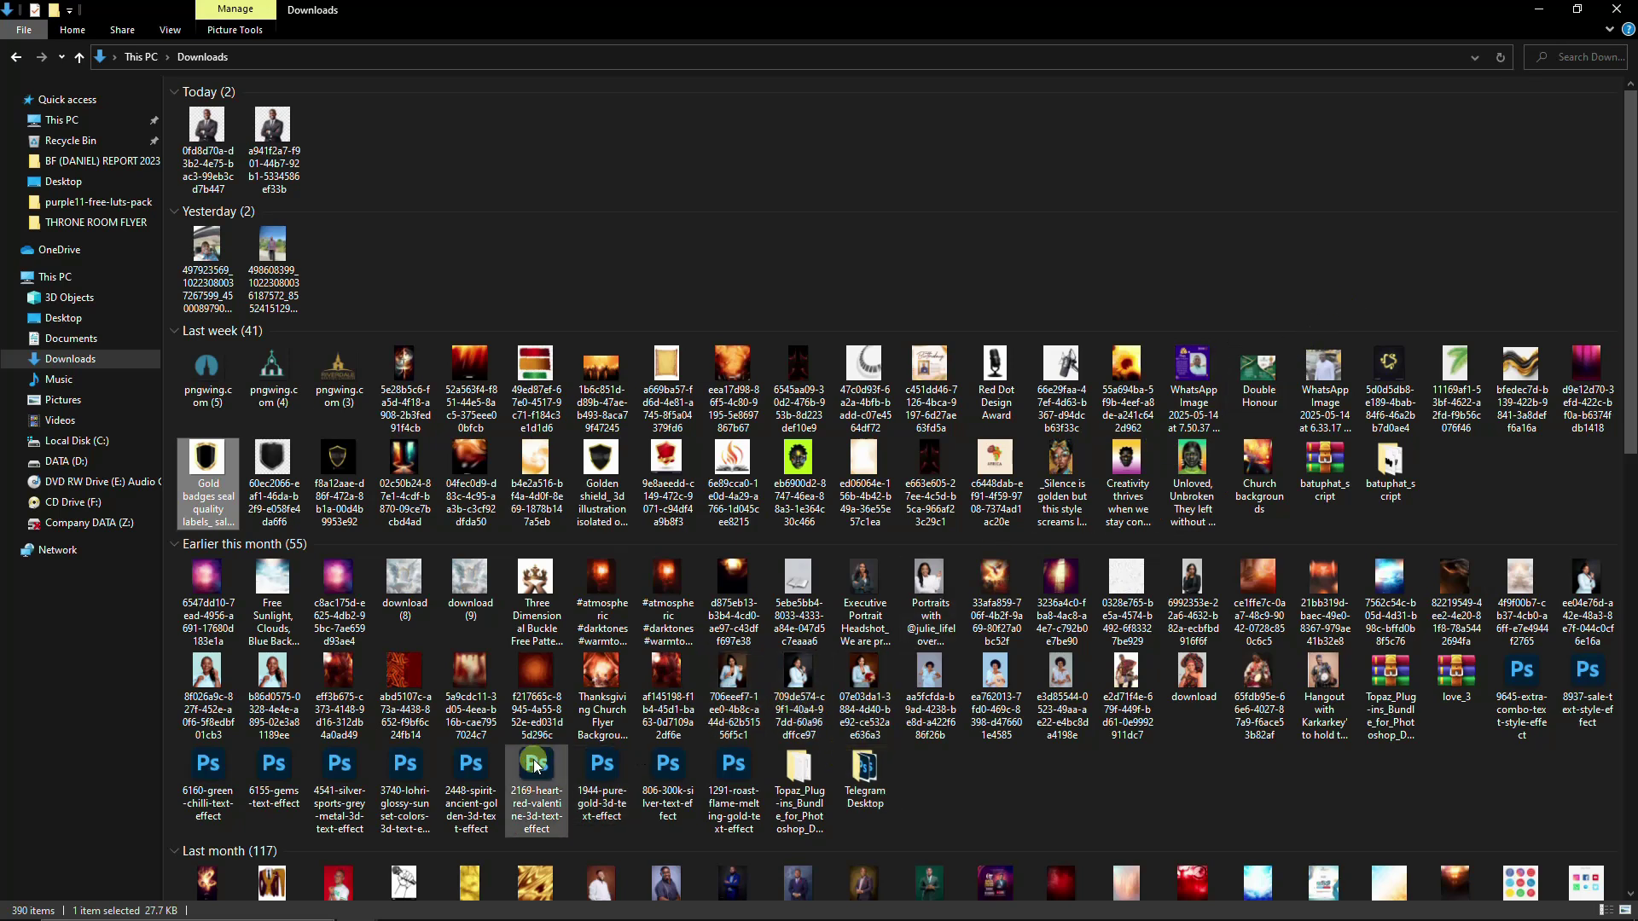
scroll(673, 855, down, 3)
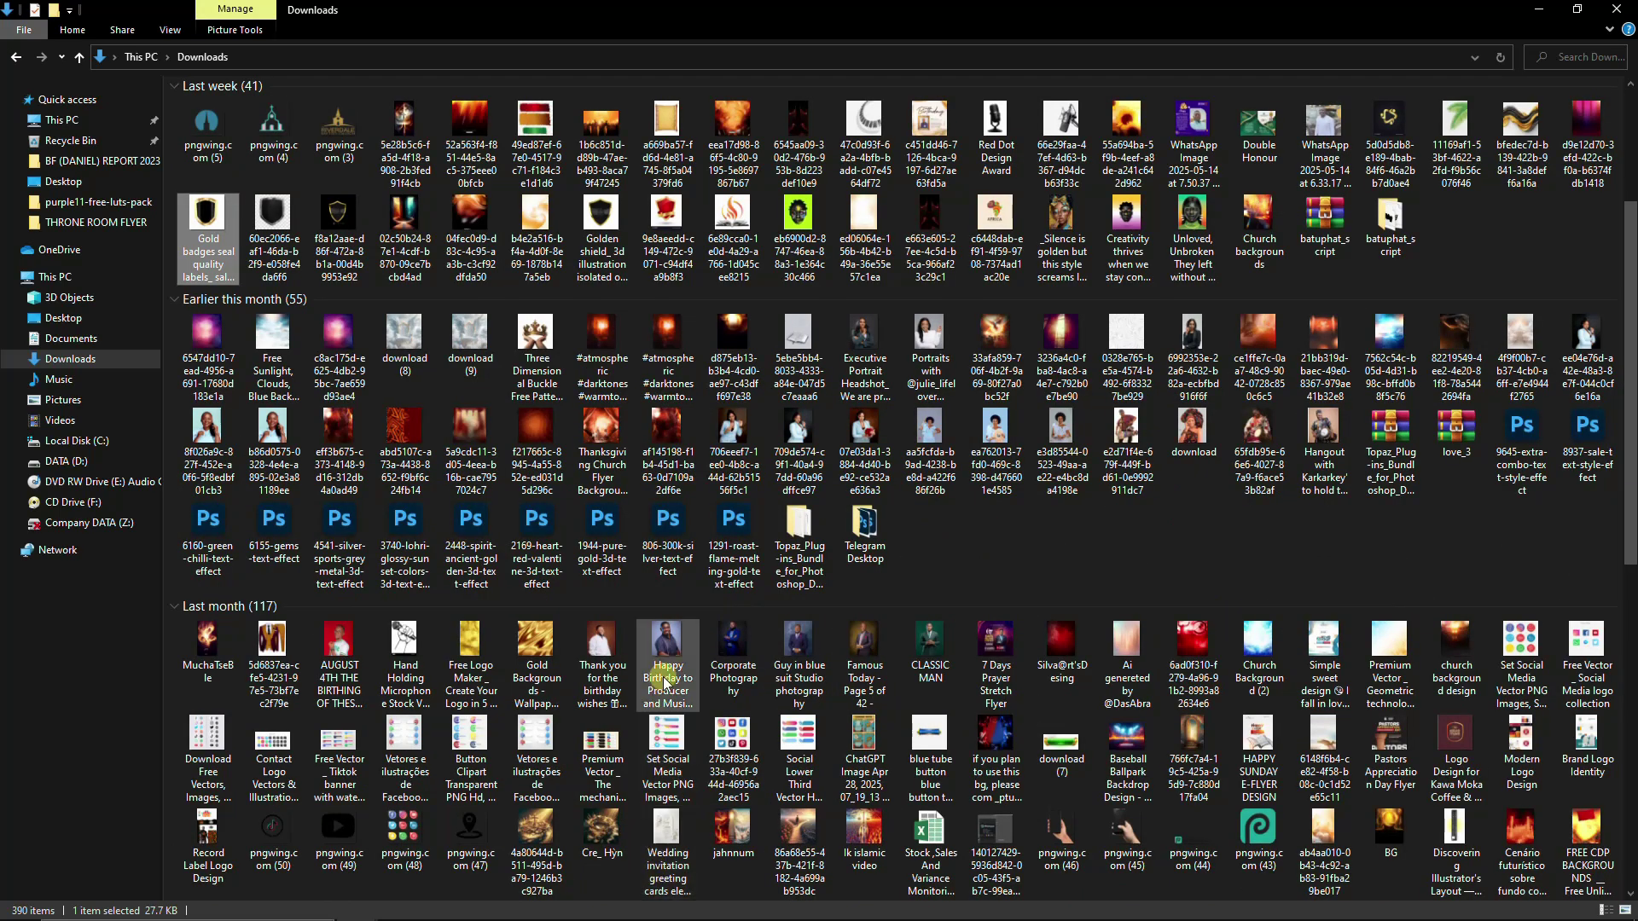
click(666, 640)
drag(666, 654, 696, 631)
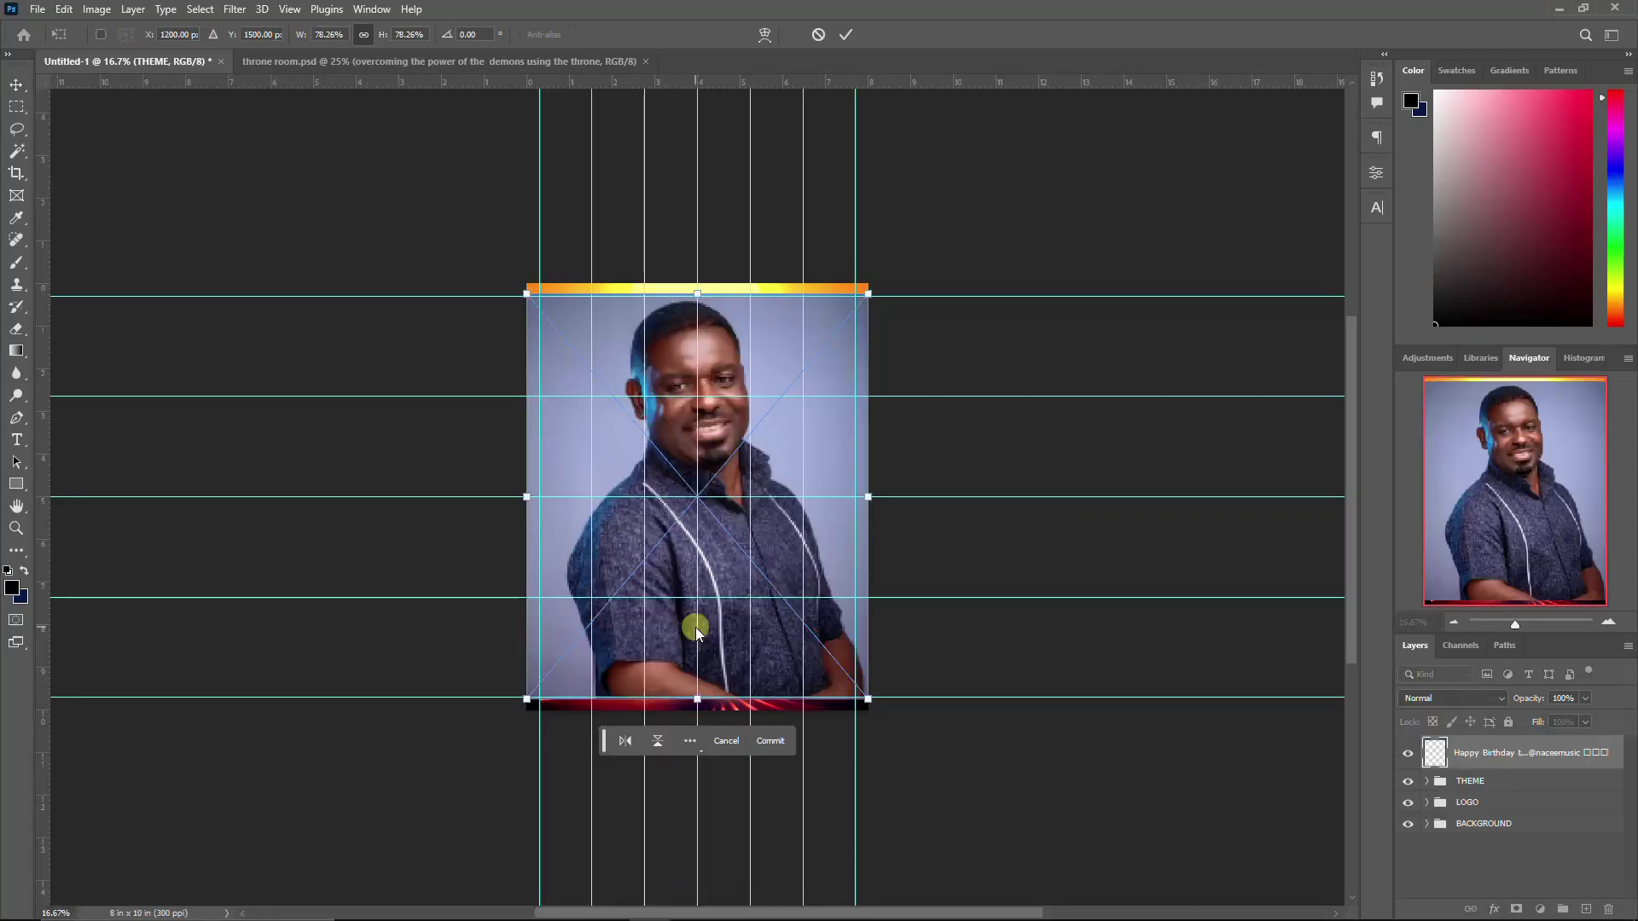
key(Return)
Step: Rasterize the placed portrait layer and mask out its background
right_click(1514, 751)
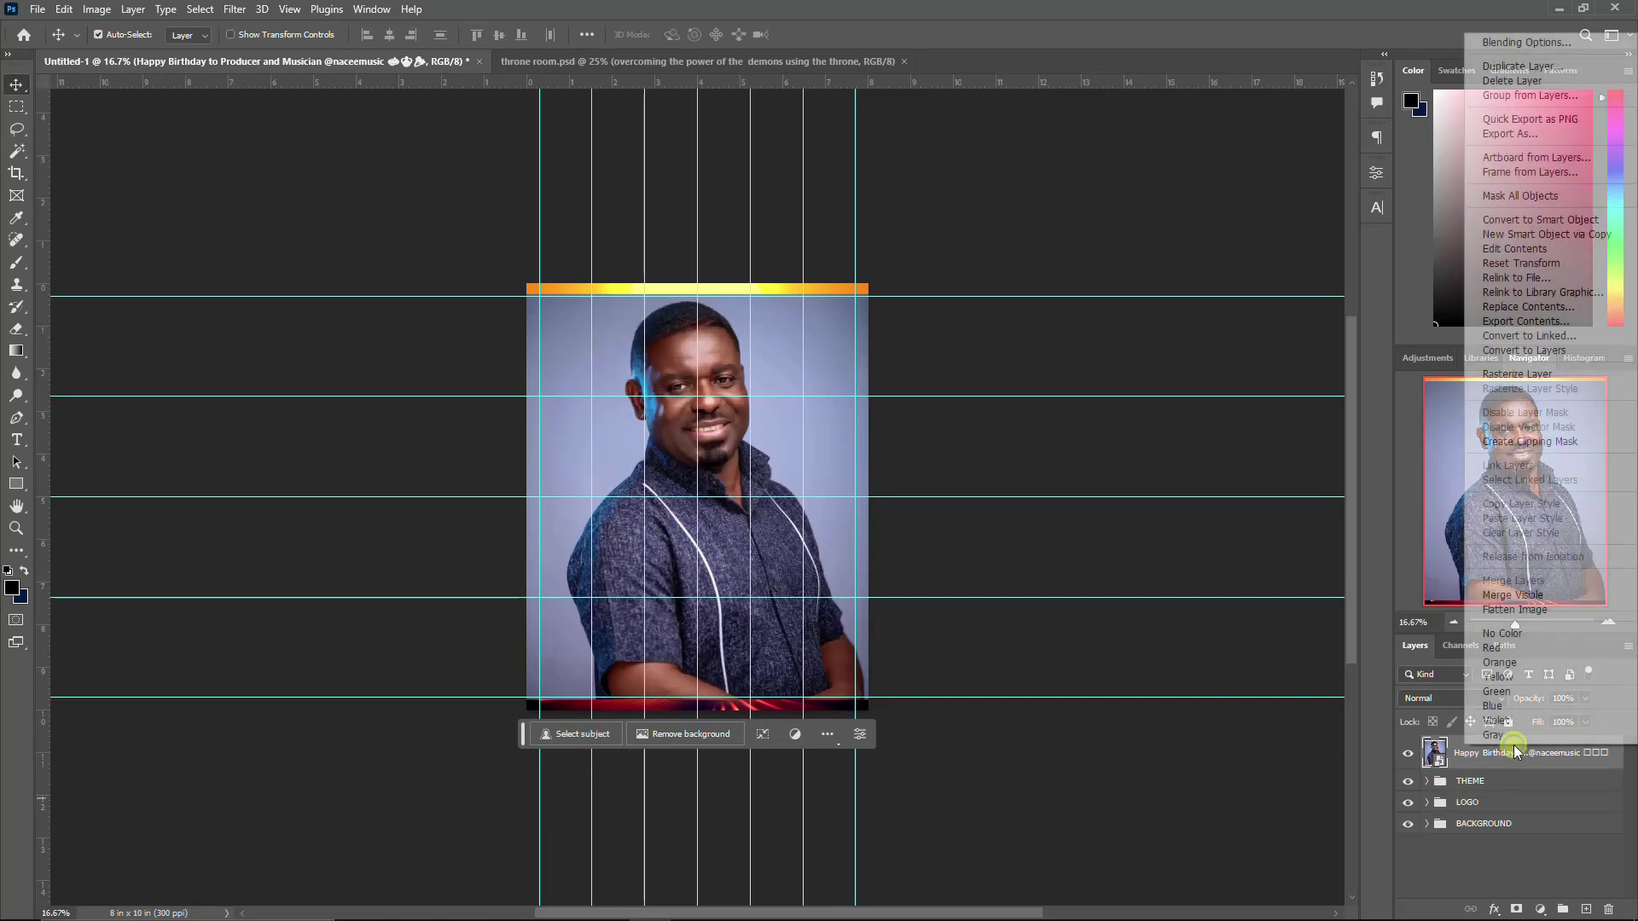
click(1525, 378)
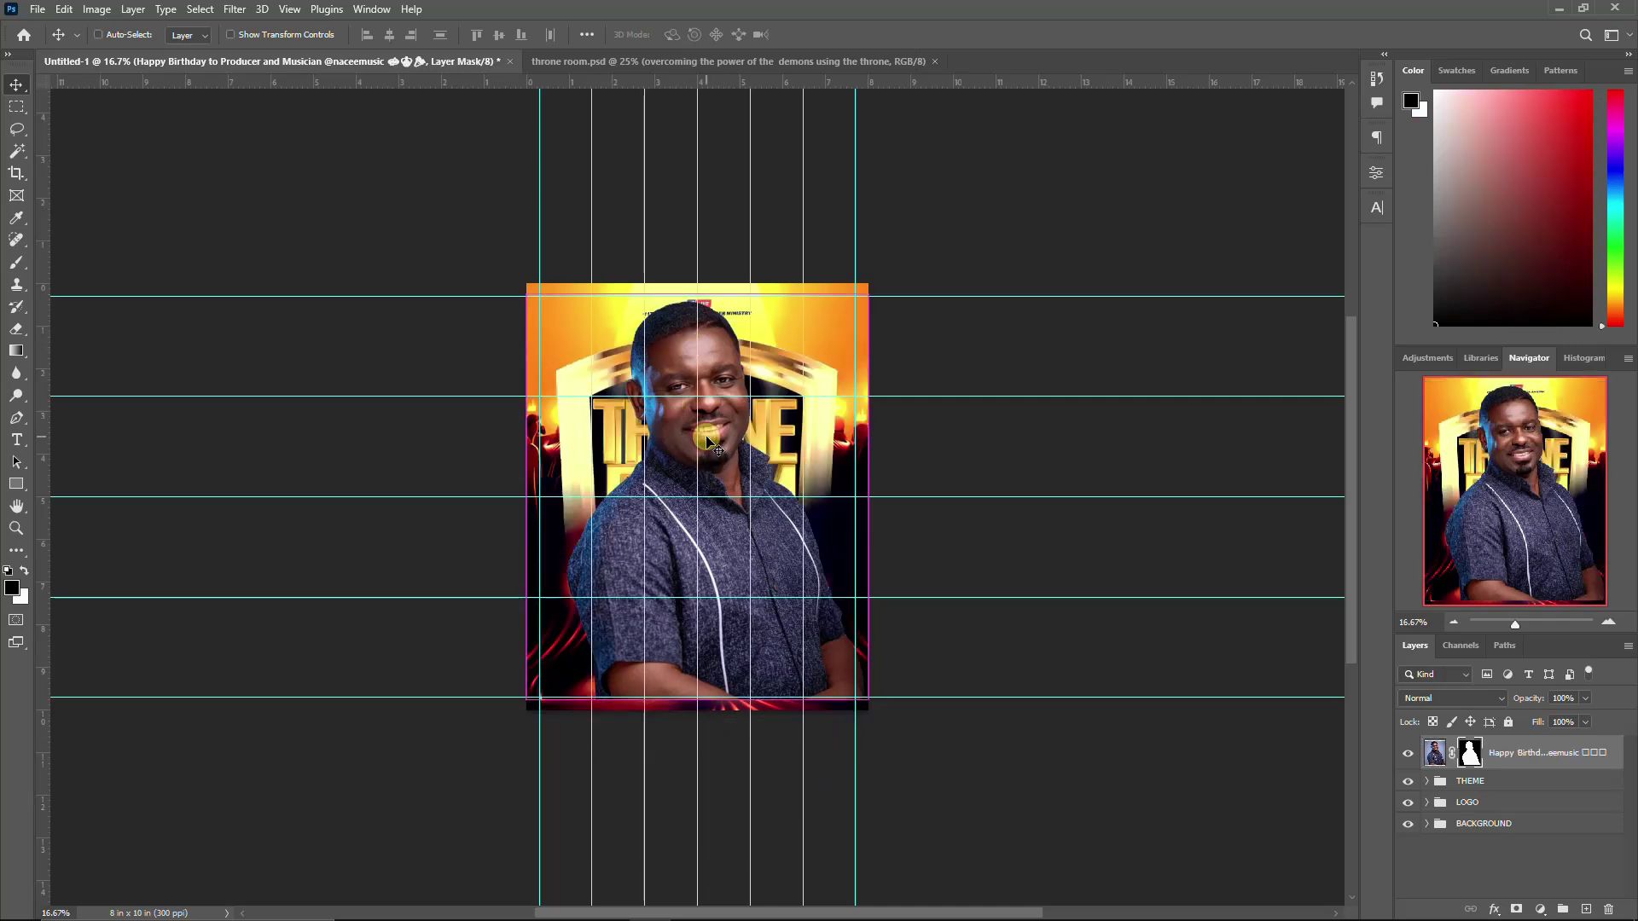
Step: Scale the cut-out man in the dark shirt to about 57% and move him to the flyer's lower left, below the title
key(ctrl+t)
drag(867, 292, 797, 383)
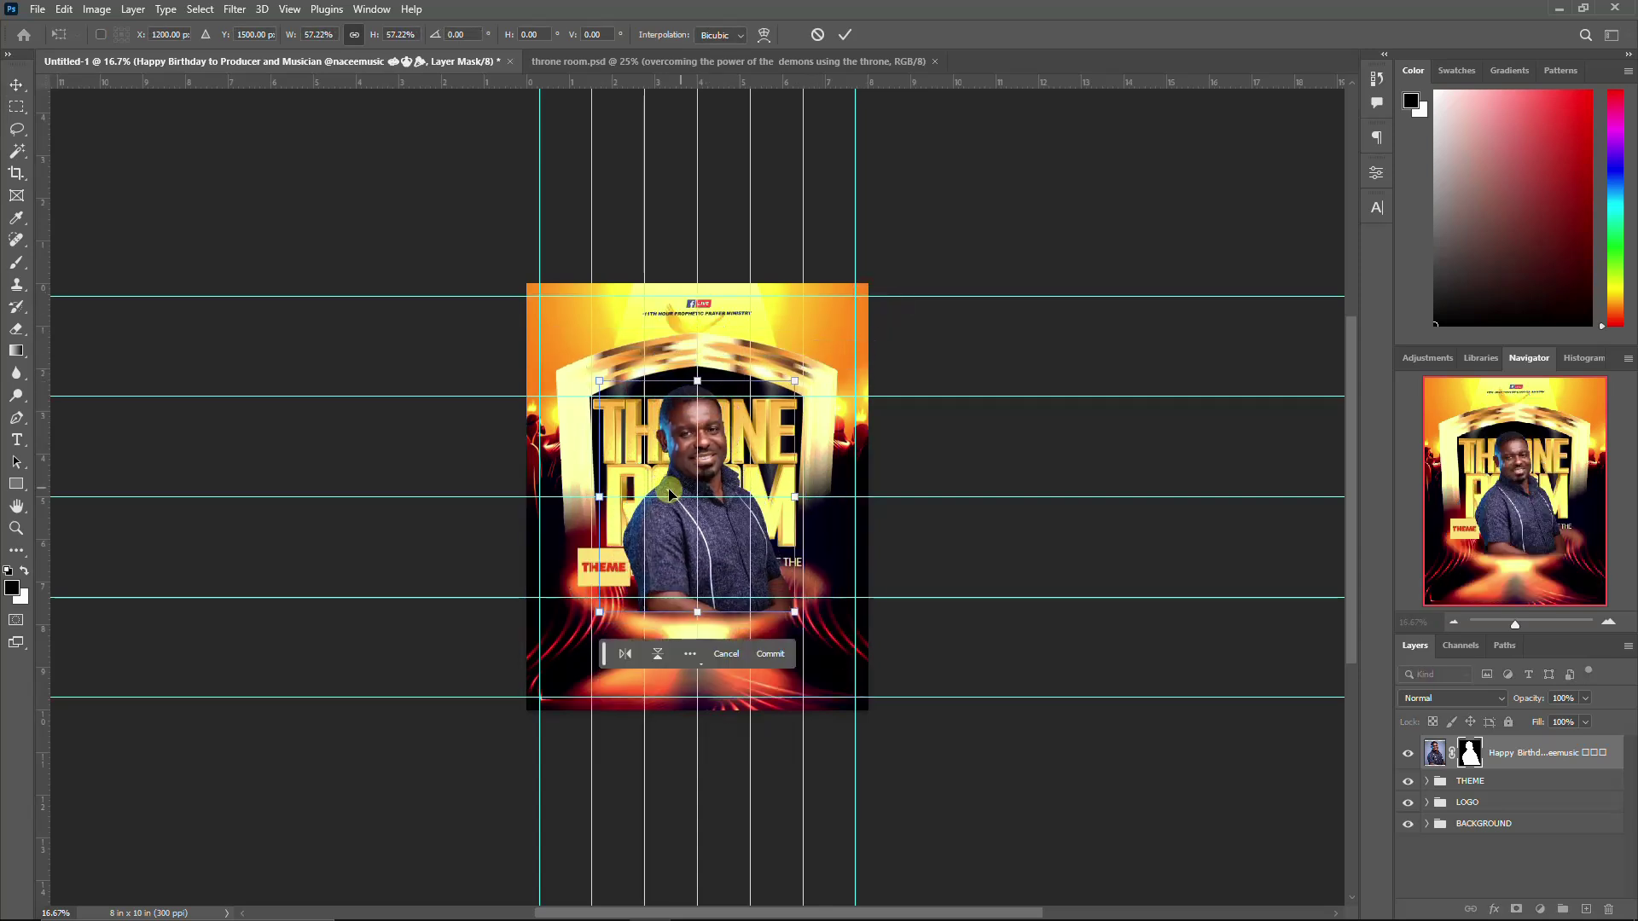
drag(683, 463, 628, 620)
drag(737, 534, 727, 541)
key(Return)
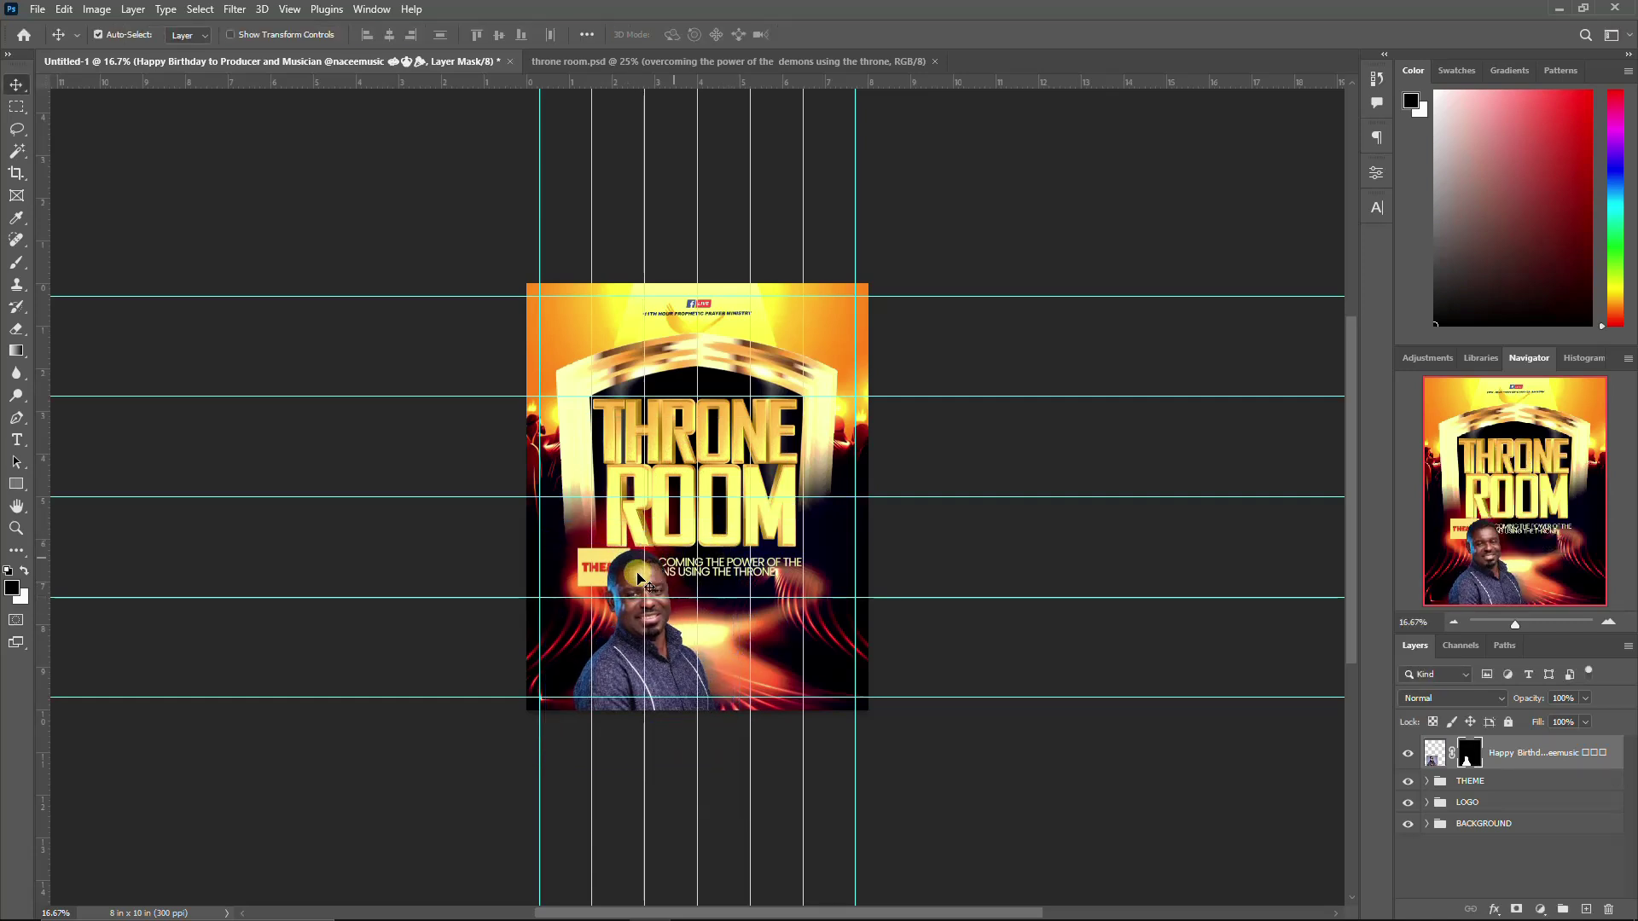
Step: Scale the THEME group down to about 79%, keeping it centred
click(1478, 783)
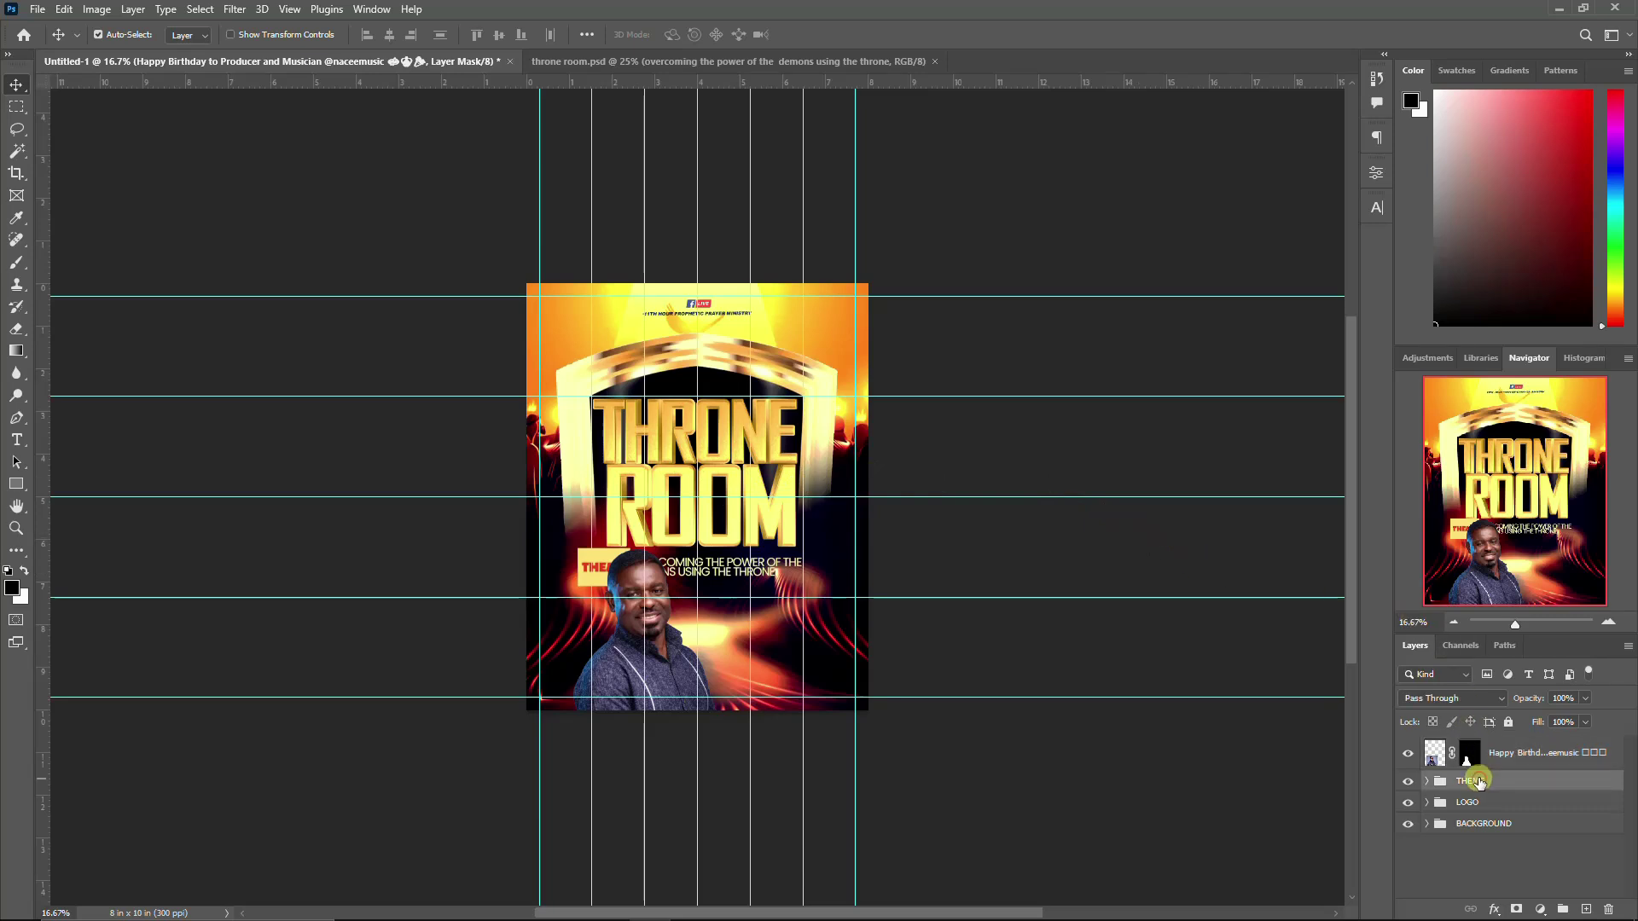
key(ctrl+t)
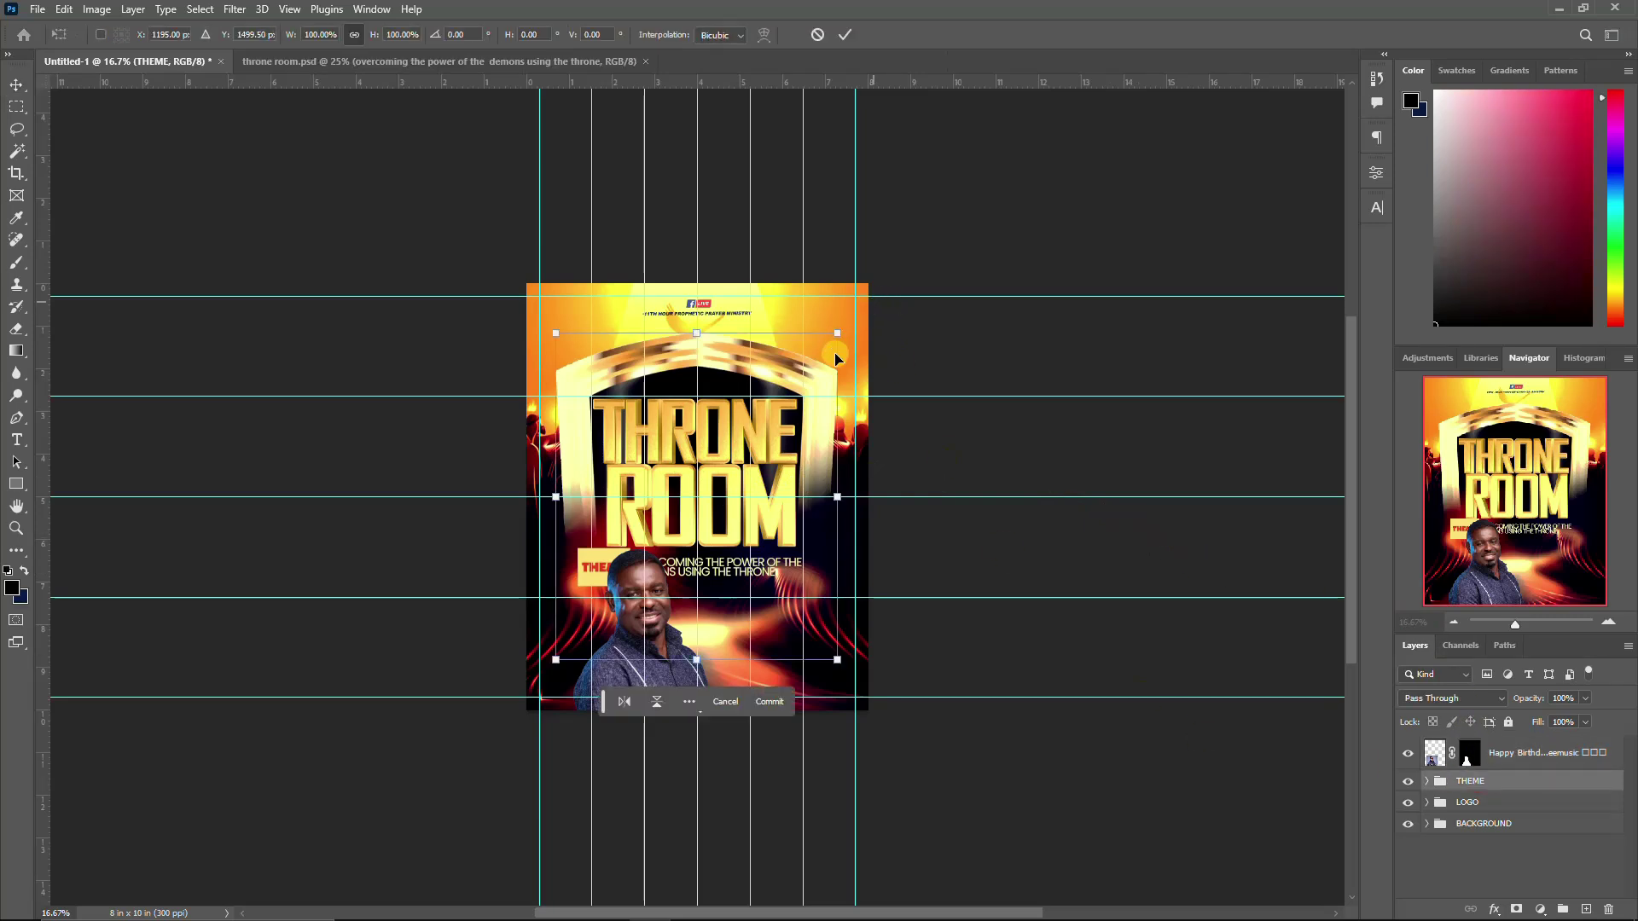
drag(836, 331, 805, 362)
key(Up)
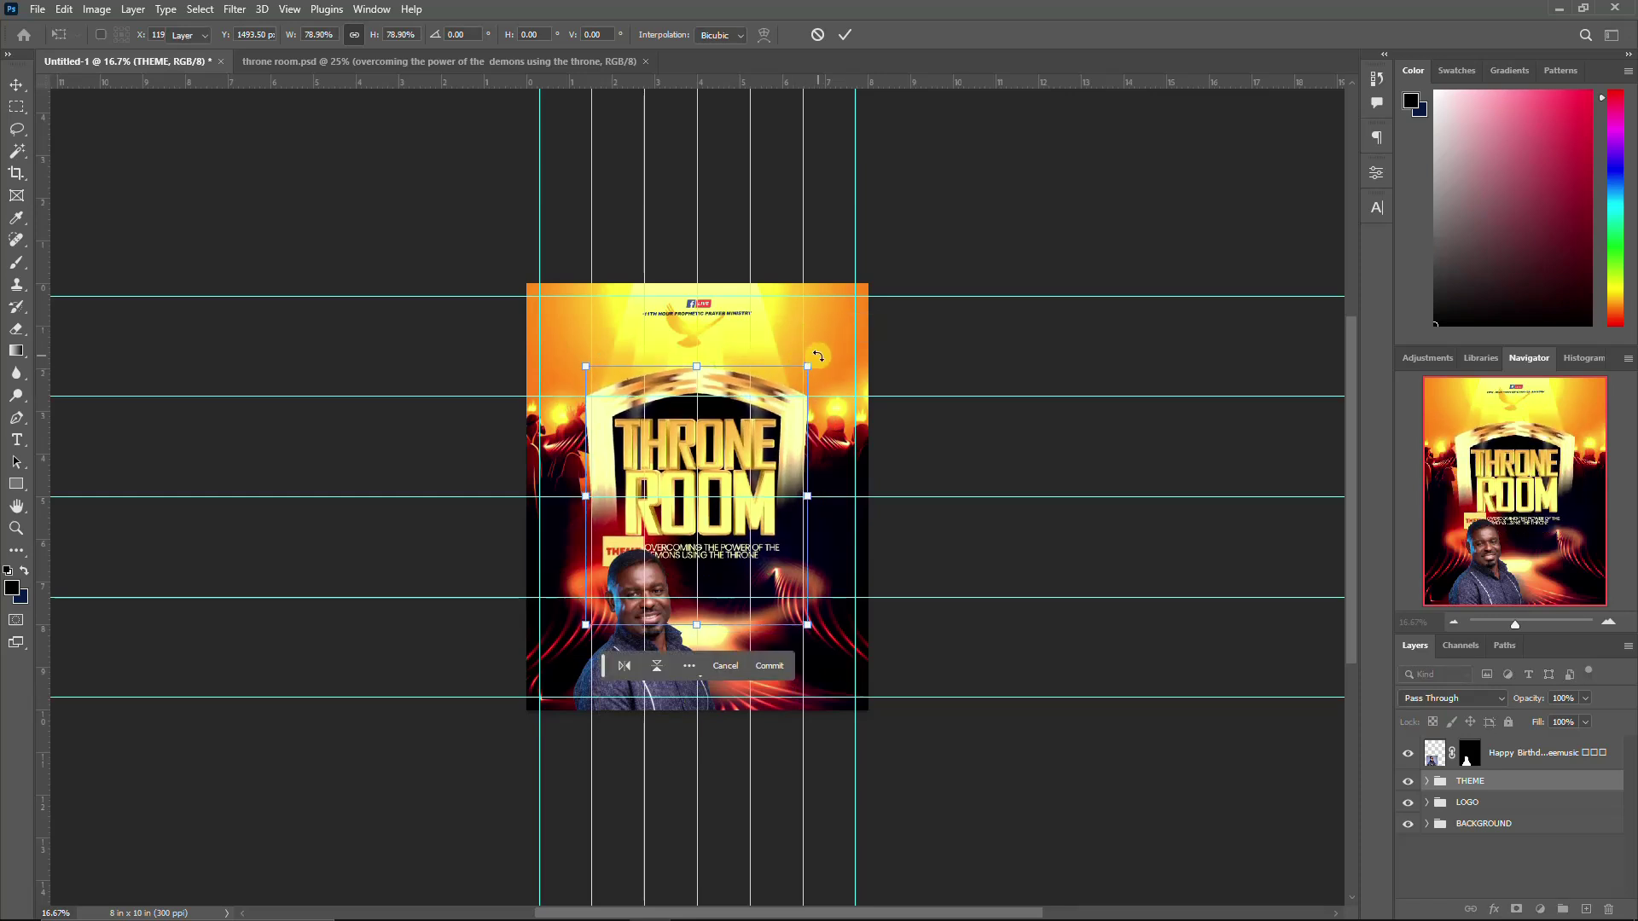
key(Return)
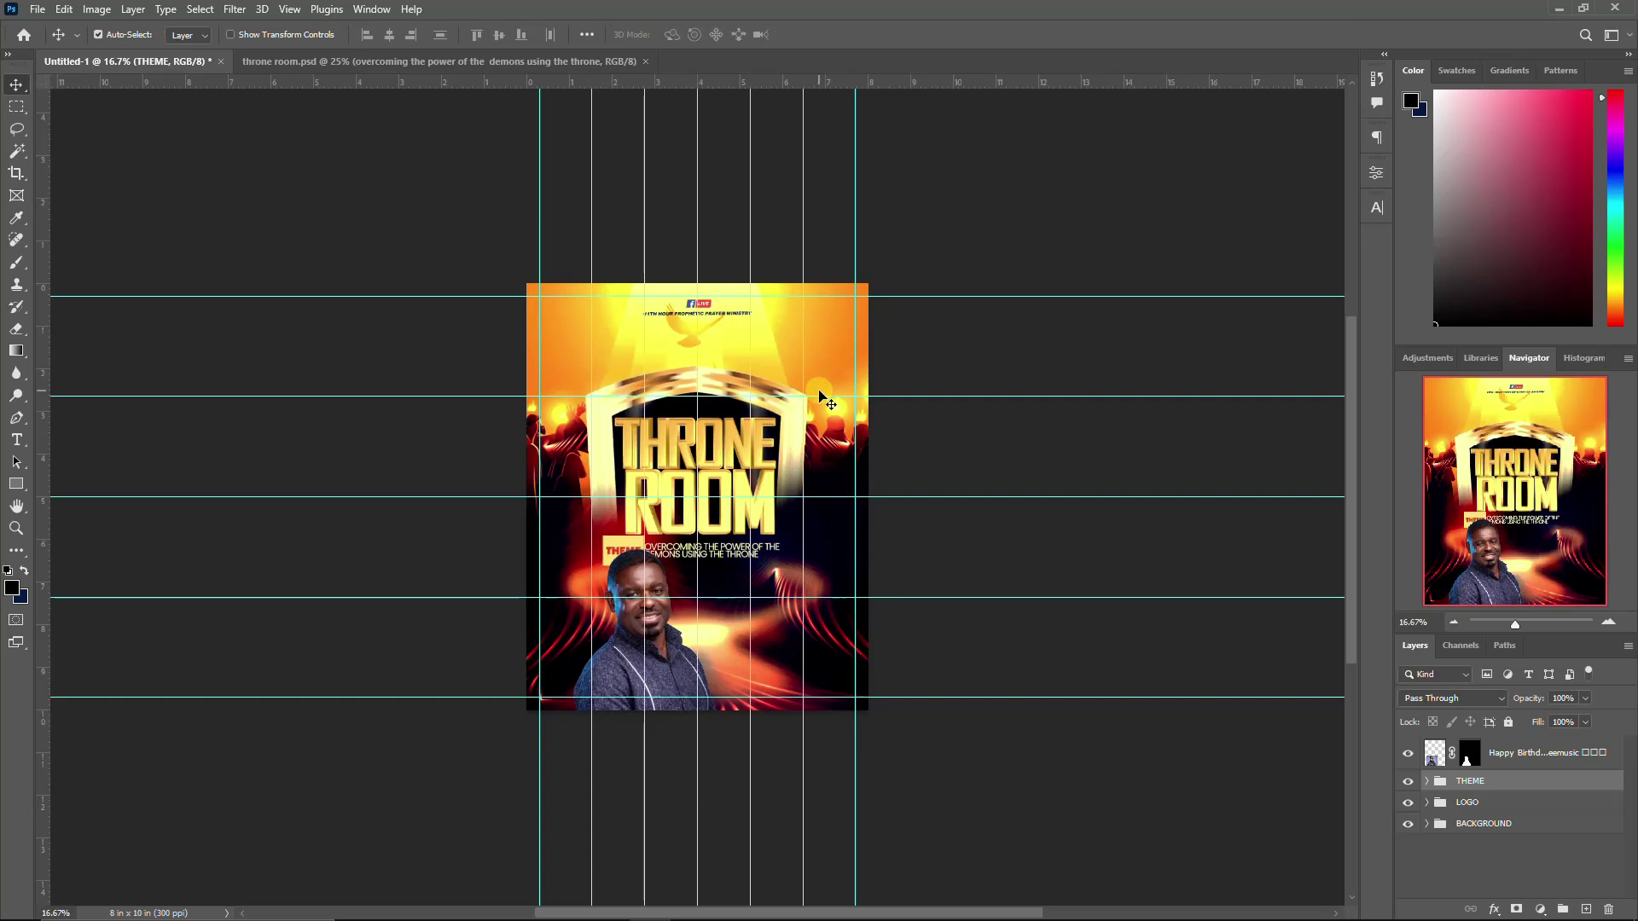
Step: Nudge the THEME group up the flyer until its label and sentence sit well clear of the man's head
key(Up)
key(Up)
key(Up)
key(Up)
key(Up)
key(Up)
key(Up)
key(Up)
key(Up)
key(Up)
key(Up)
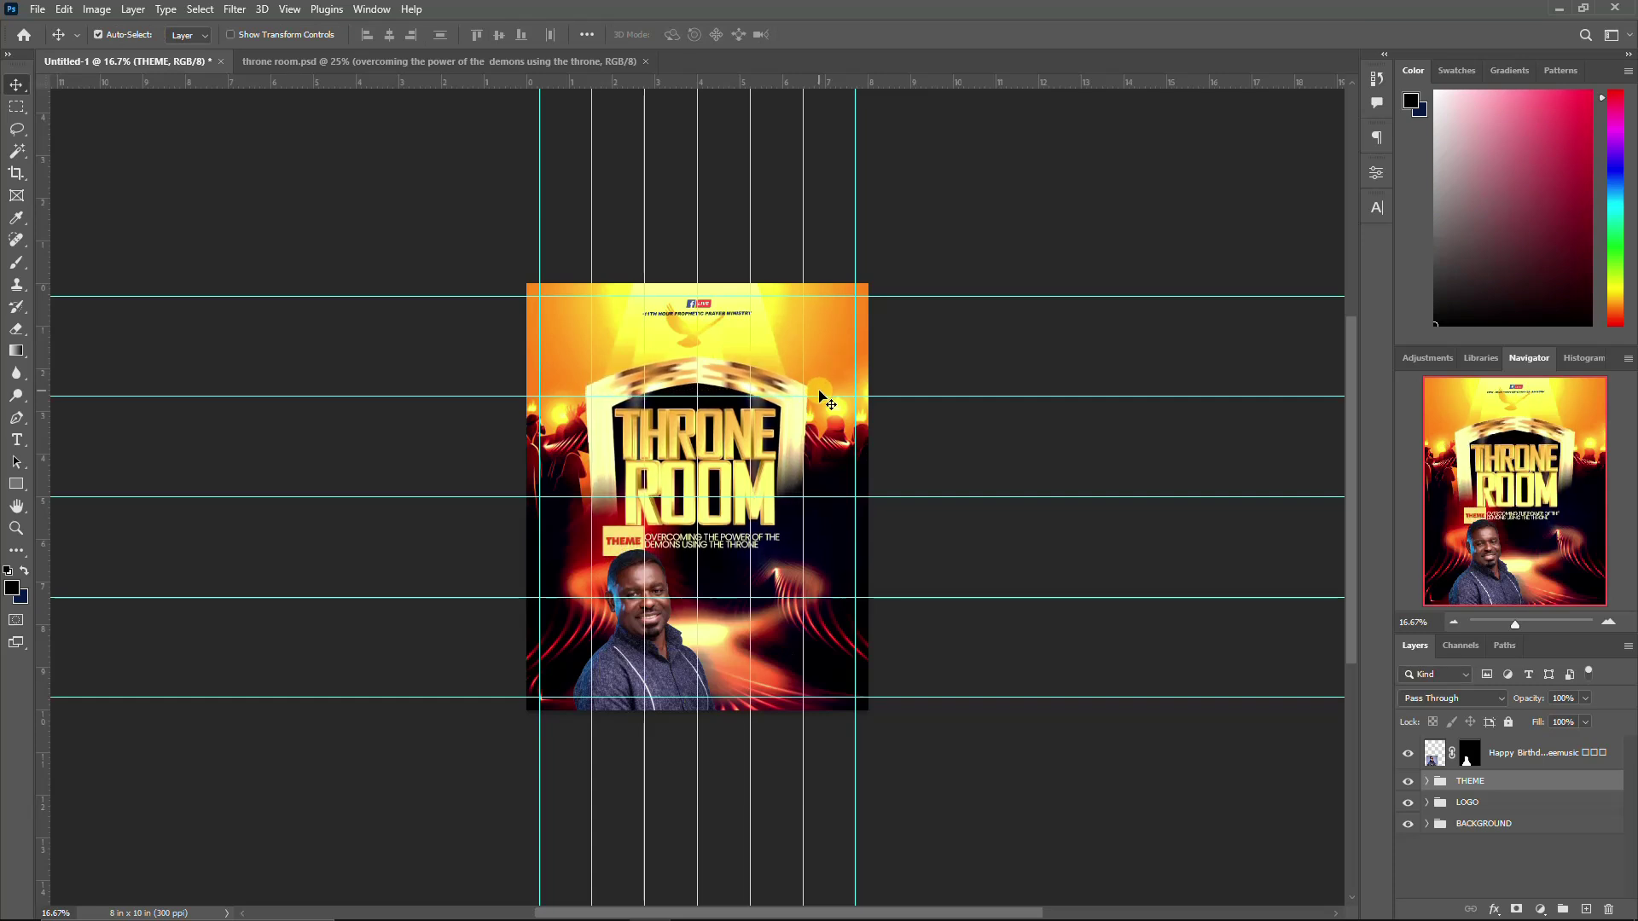
key(Up)
key(Up)
key(Up)
key(Up)
key(Up)
key(Up)
key(Up)
key(Up)
key(Up)
key(Up)
key(Up)
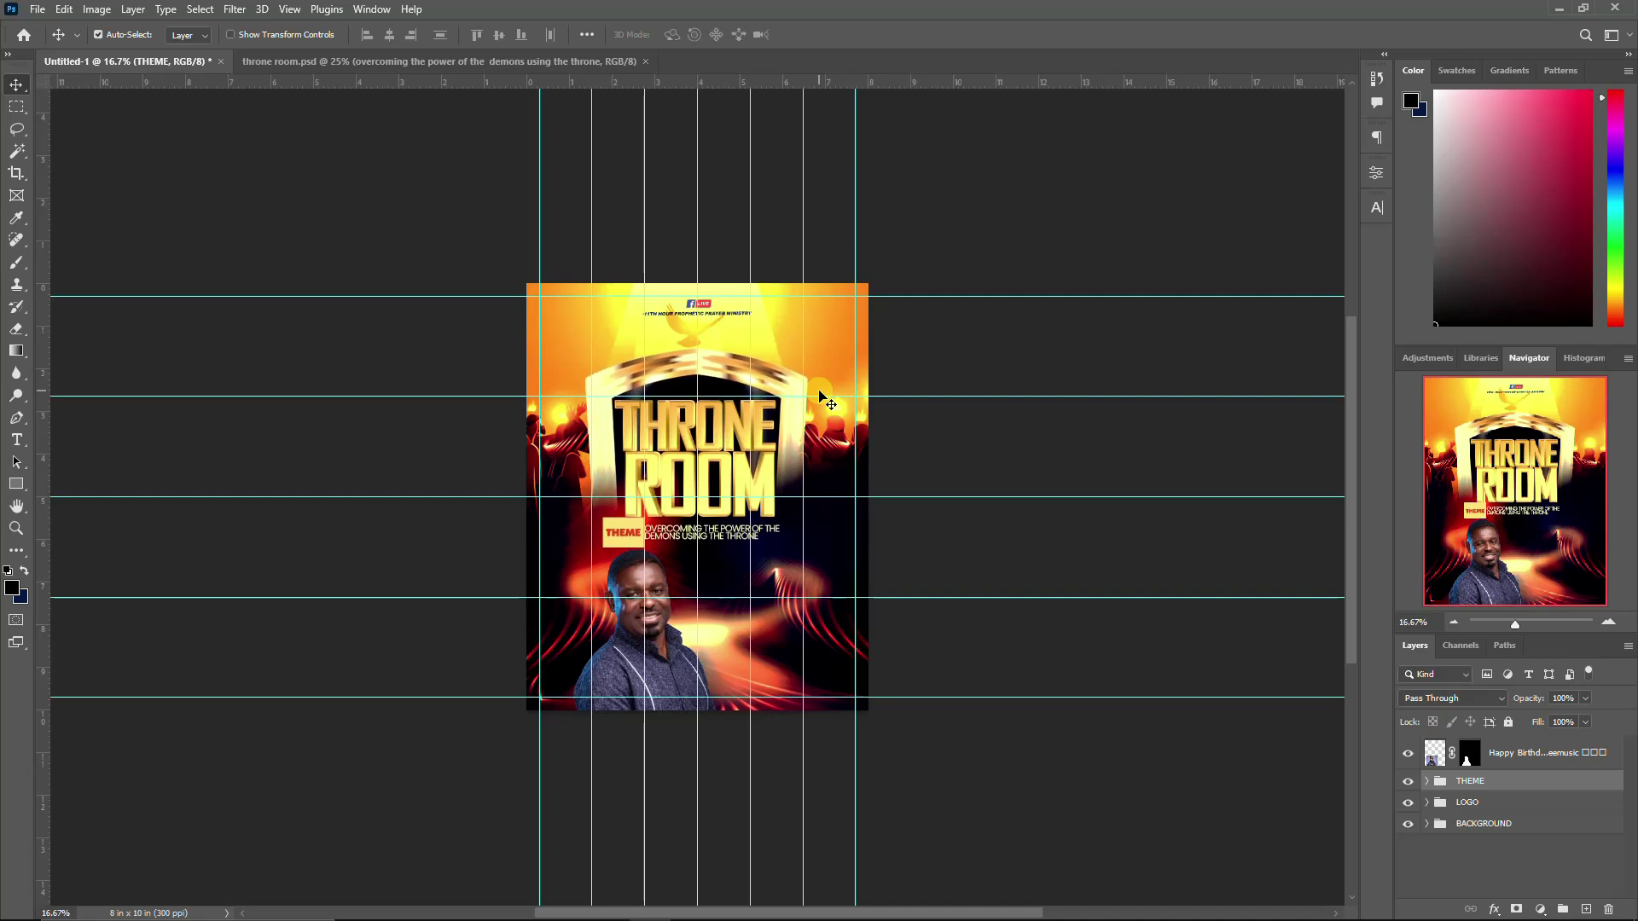
key(Up)
key(Up)
key(Up)
key(Up)
key(Up)
key(Up)
key(Up)
key(Up)
key(Up)
key(Up)
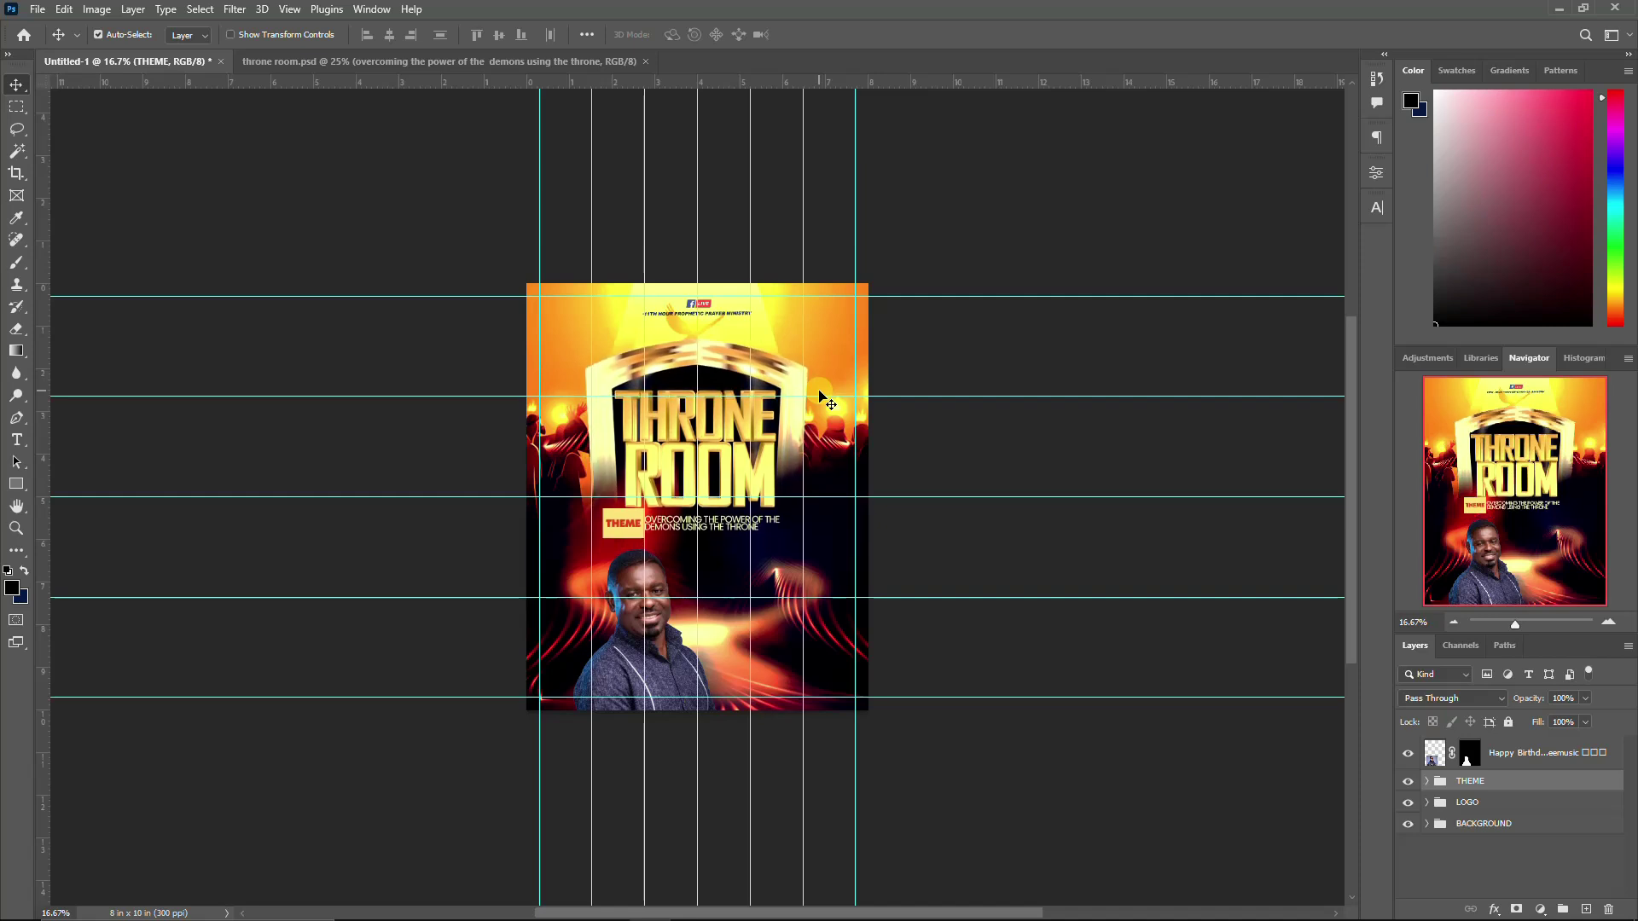
key(Up)
key(Up)
key(Up)
key(Up)
key(Up)
key(Up)
key(Up)
key(Up)
key(Up)
key(Up)
key(Up)
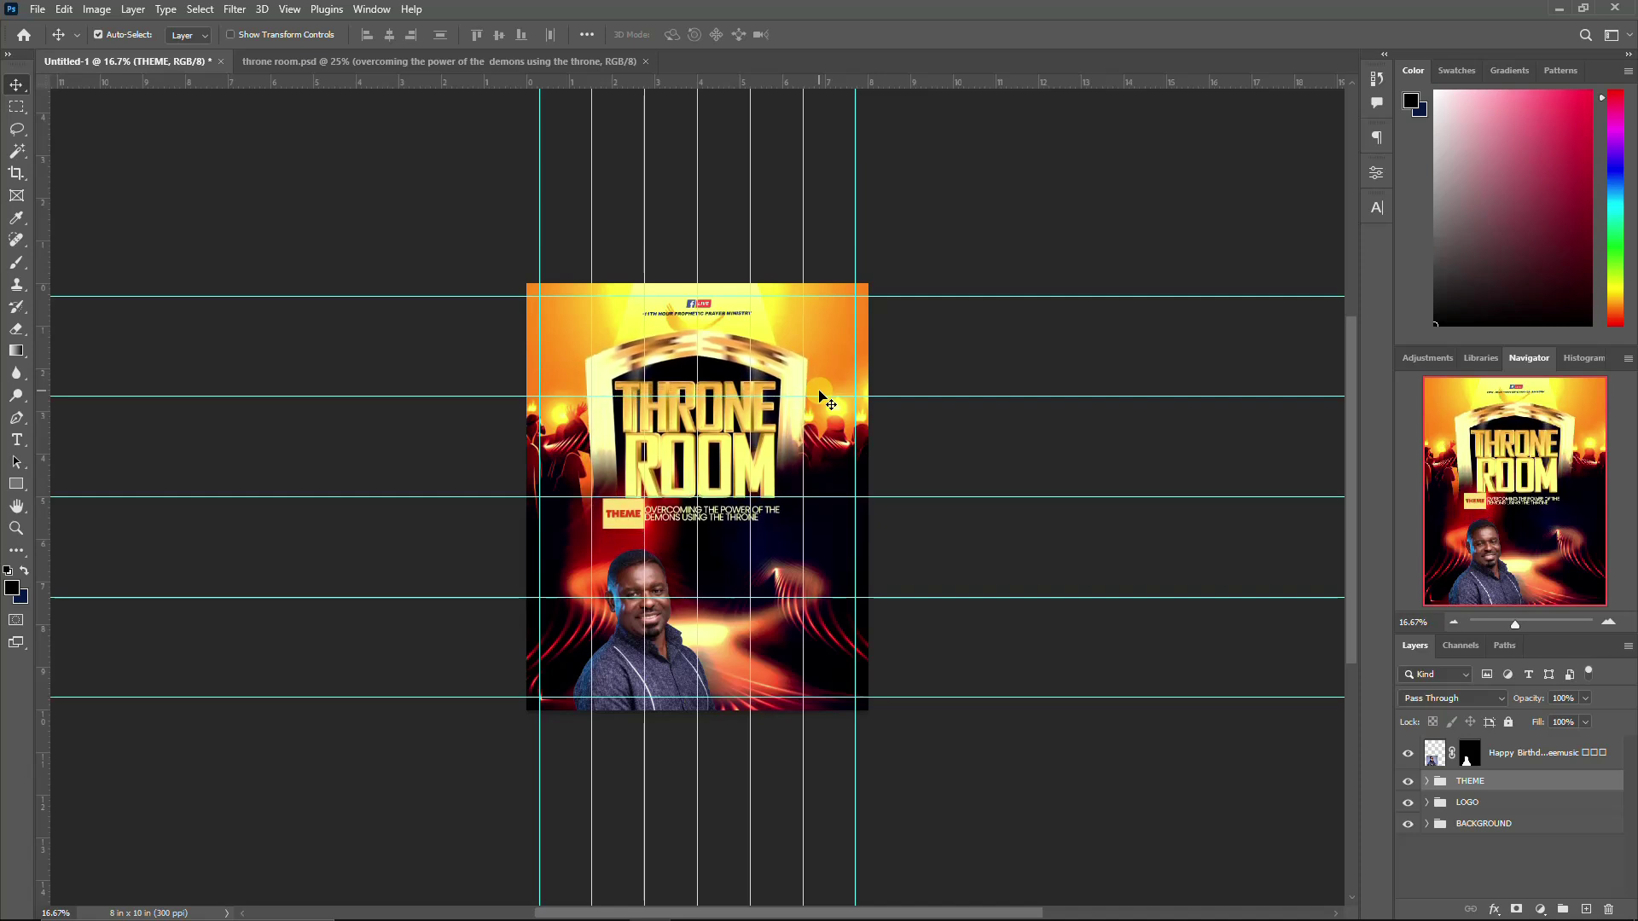
key(Up)
key(Up)
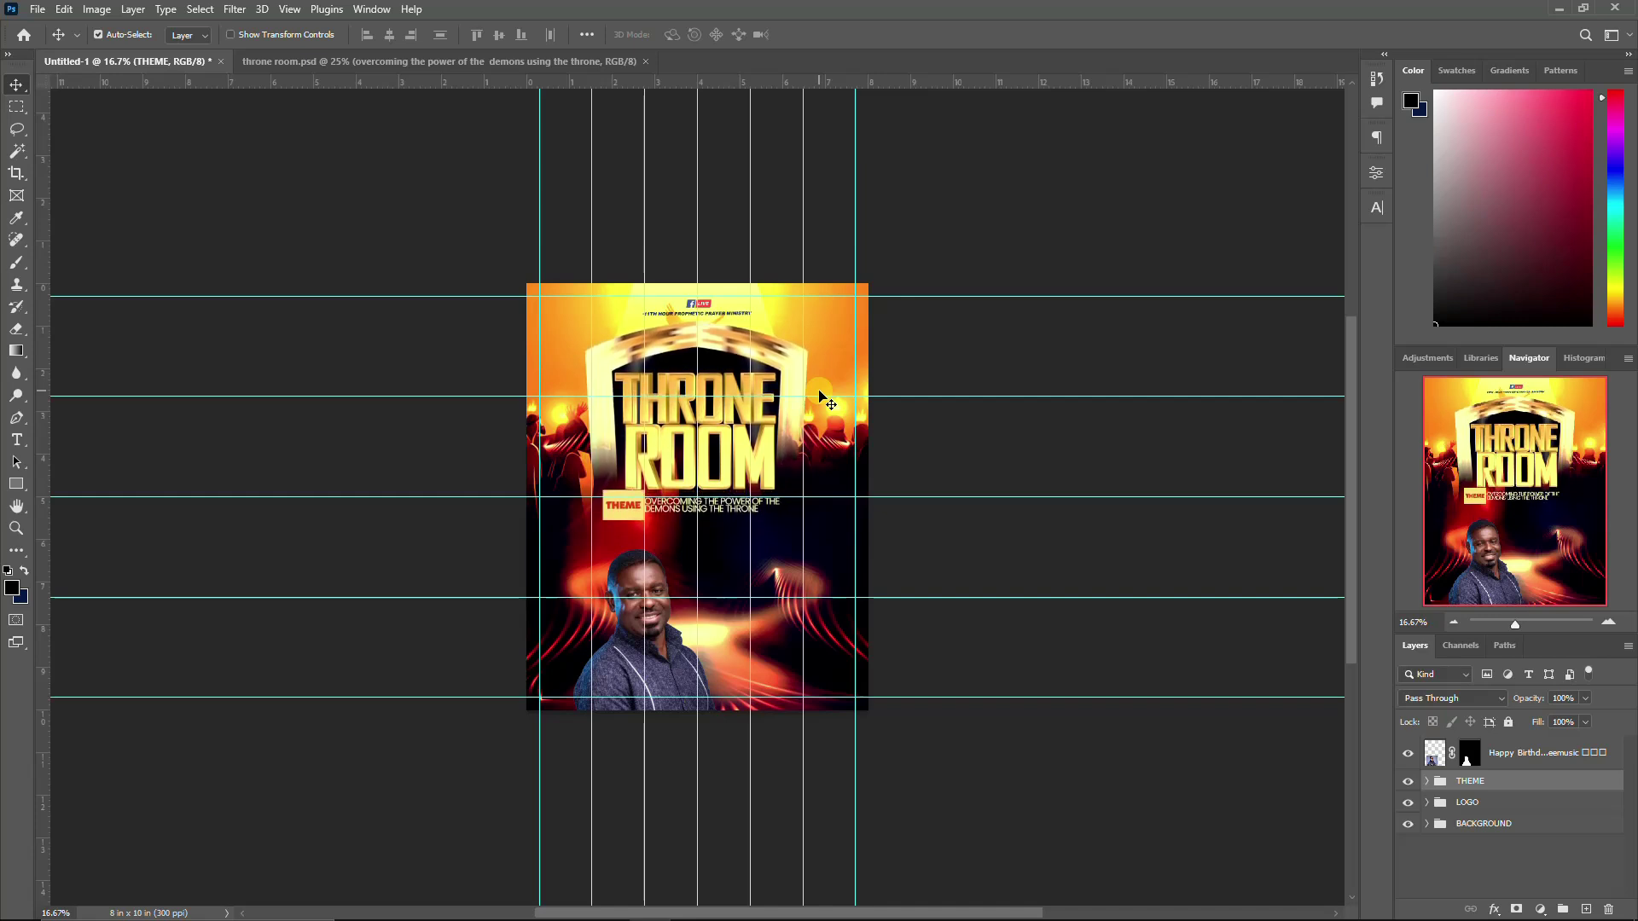
click(1459, 902)
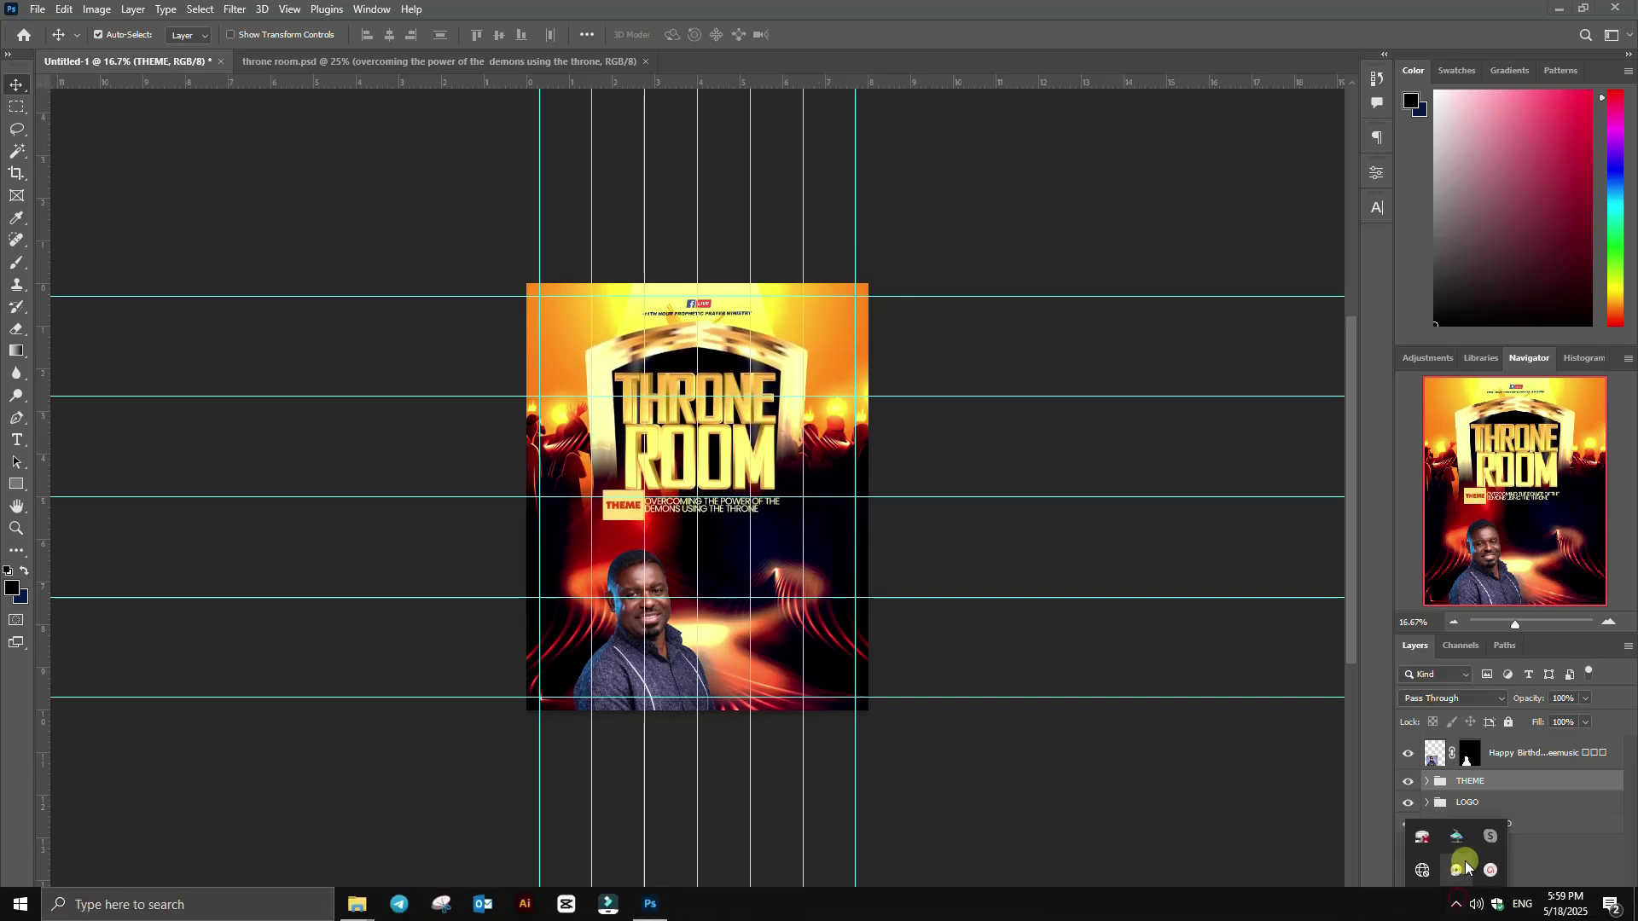
click(1488, 866)
drag(1486, 796, 1220, 920)
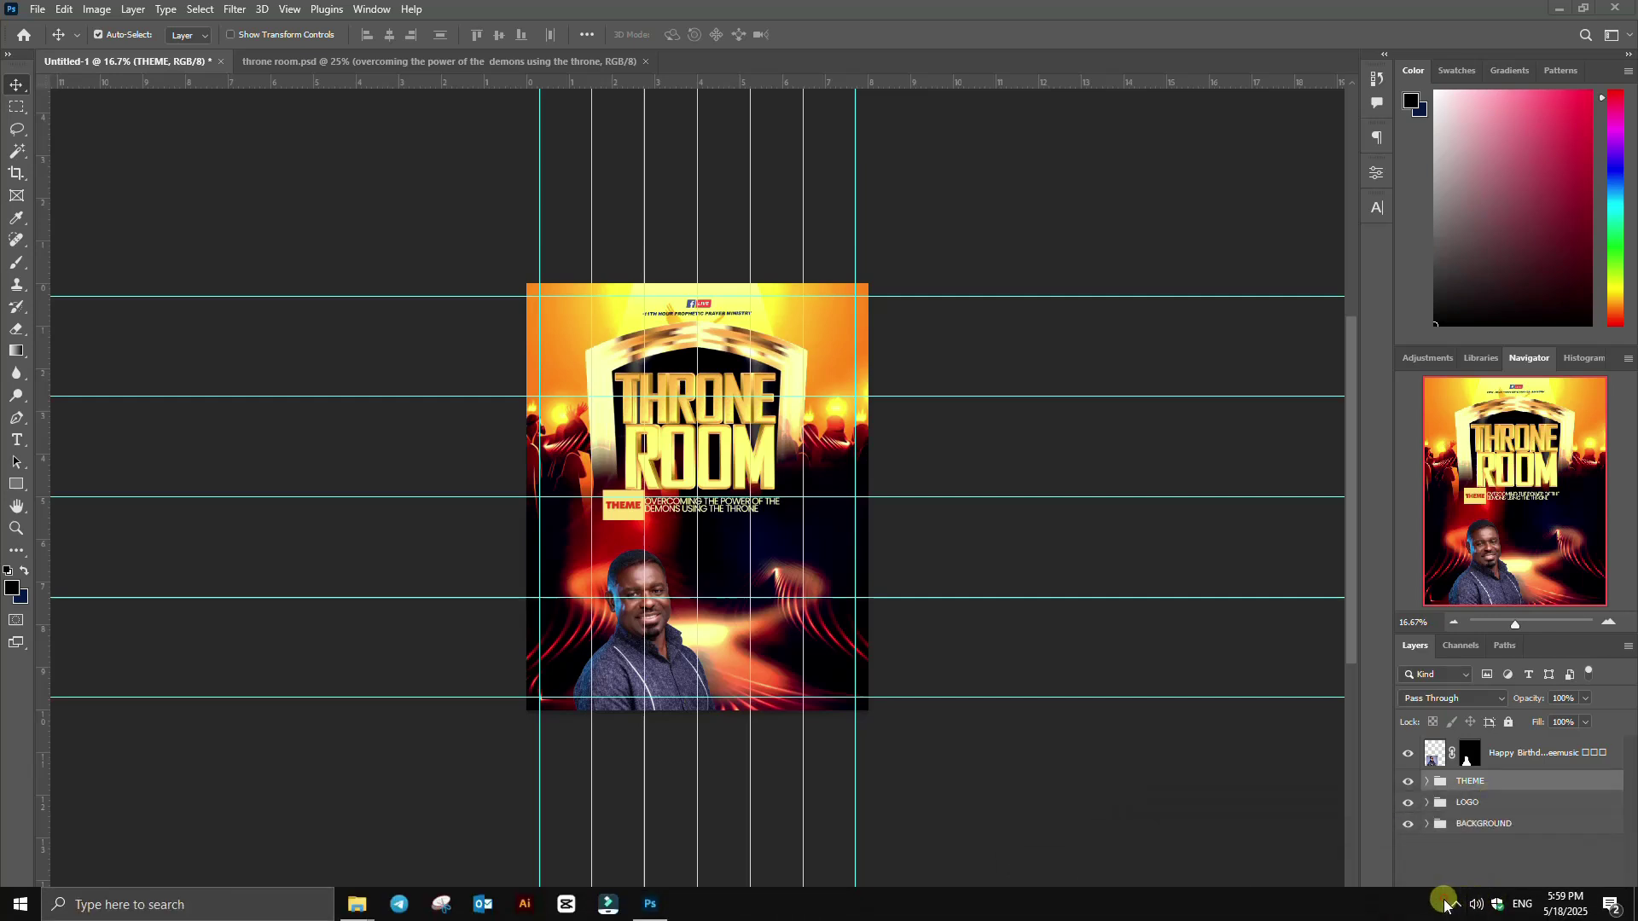
click(1453, 905)
click(1450, 906)
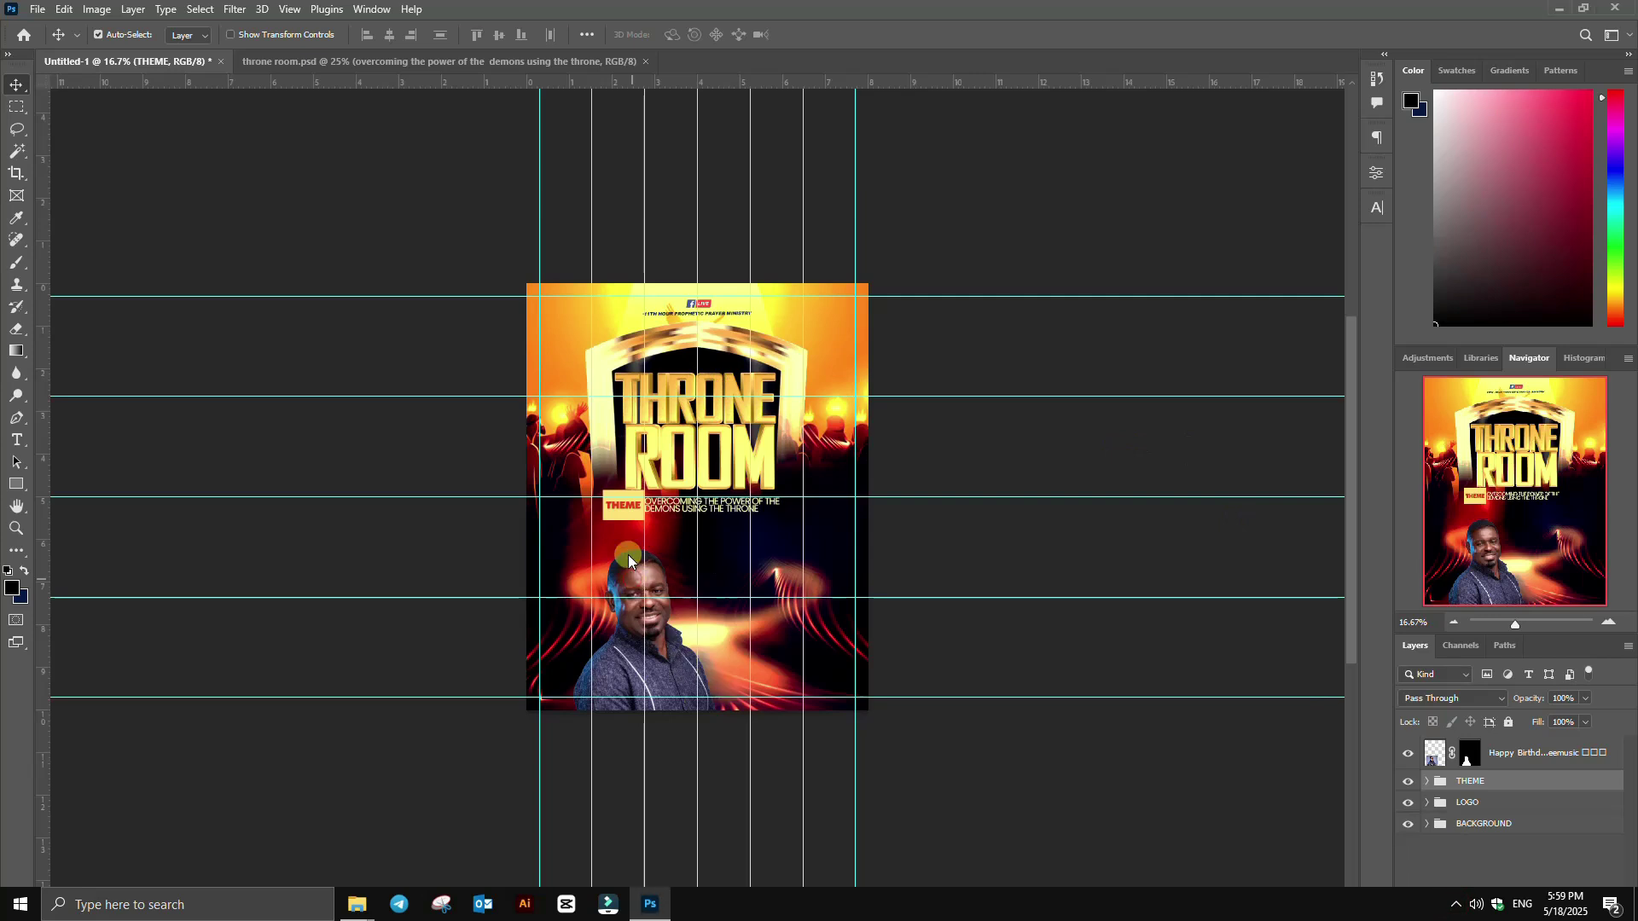
Step: Move the cut-out man up to just below the theme sentence and flip him horizontally
drag(630, 581, 628, 552)
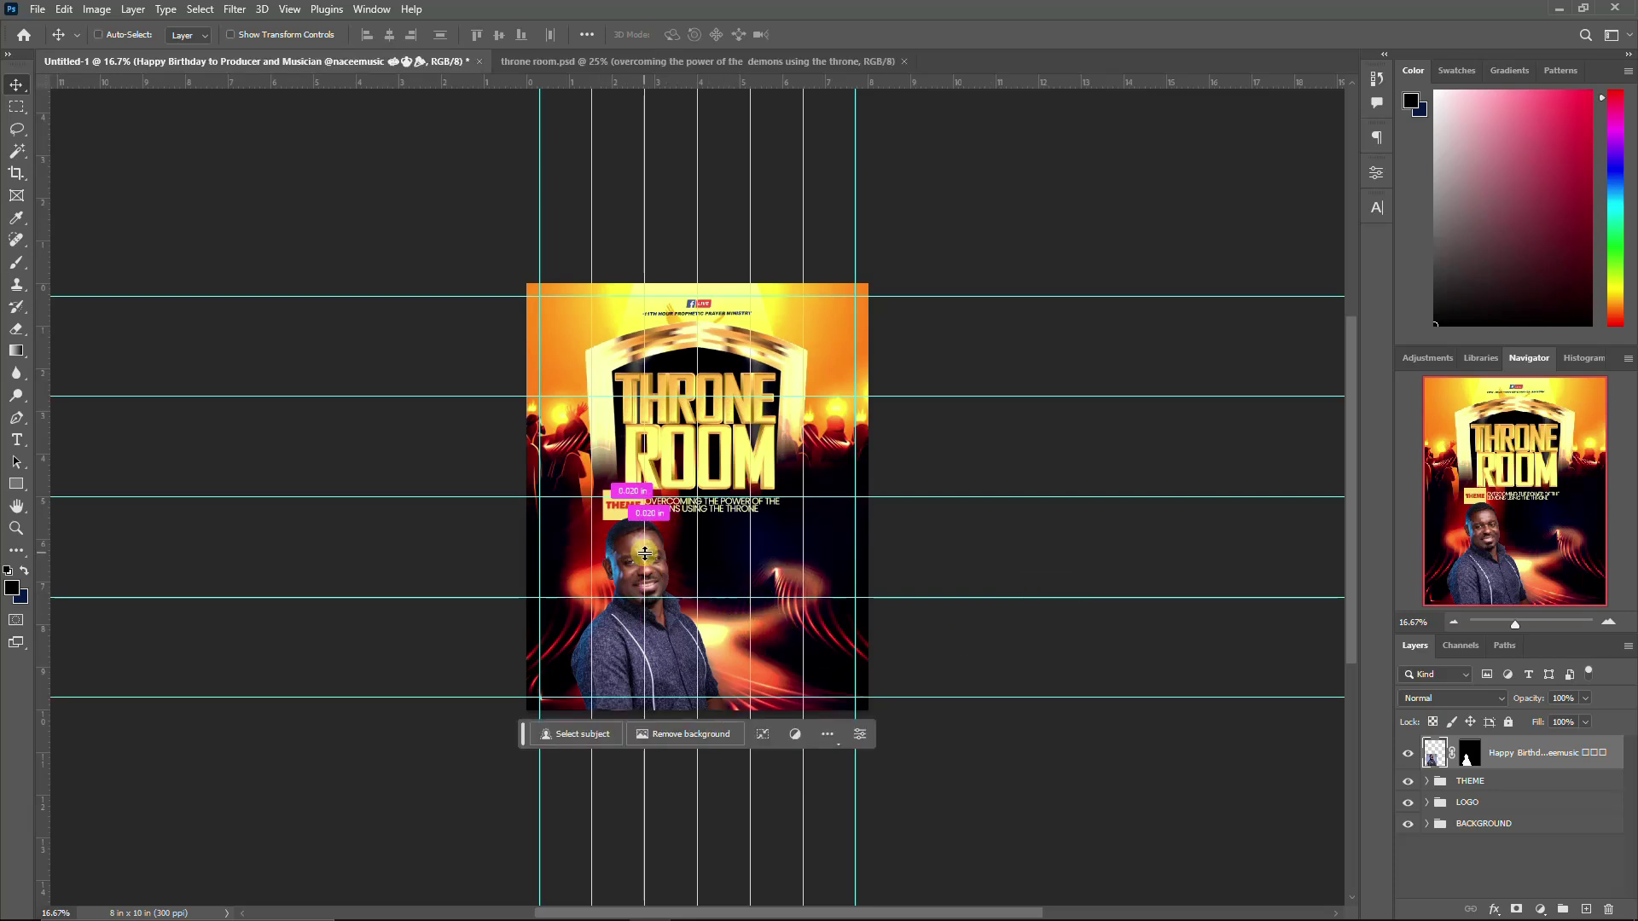
key(ctrl+t)
right_click(672, 561)
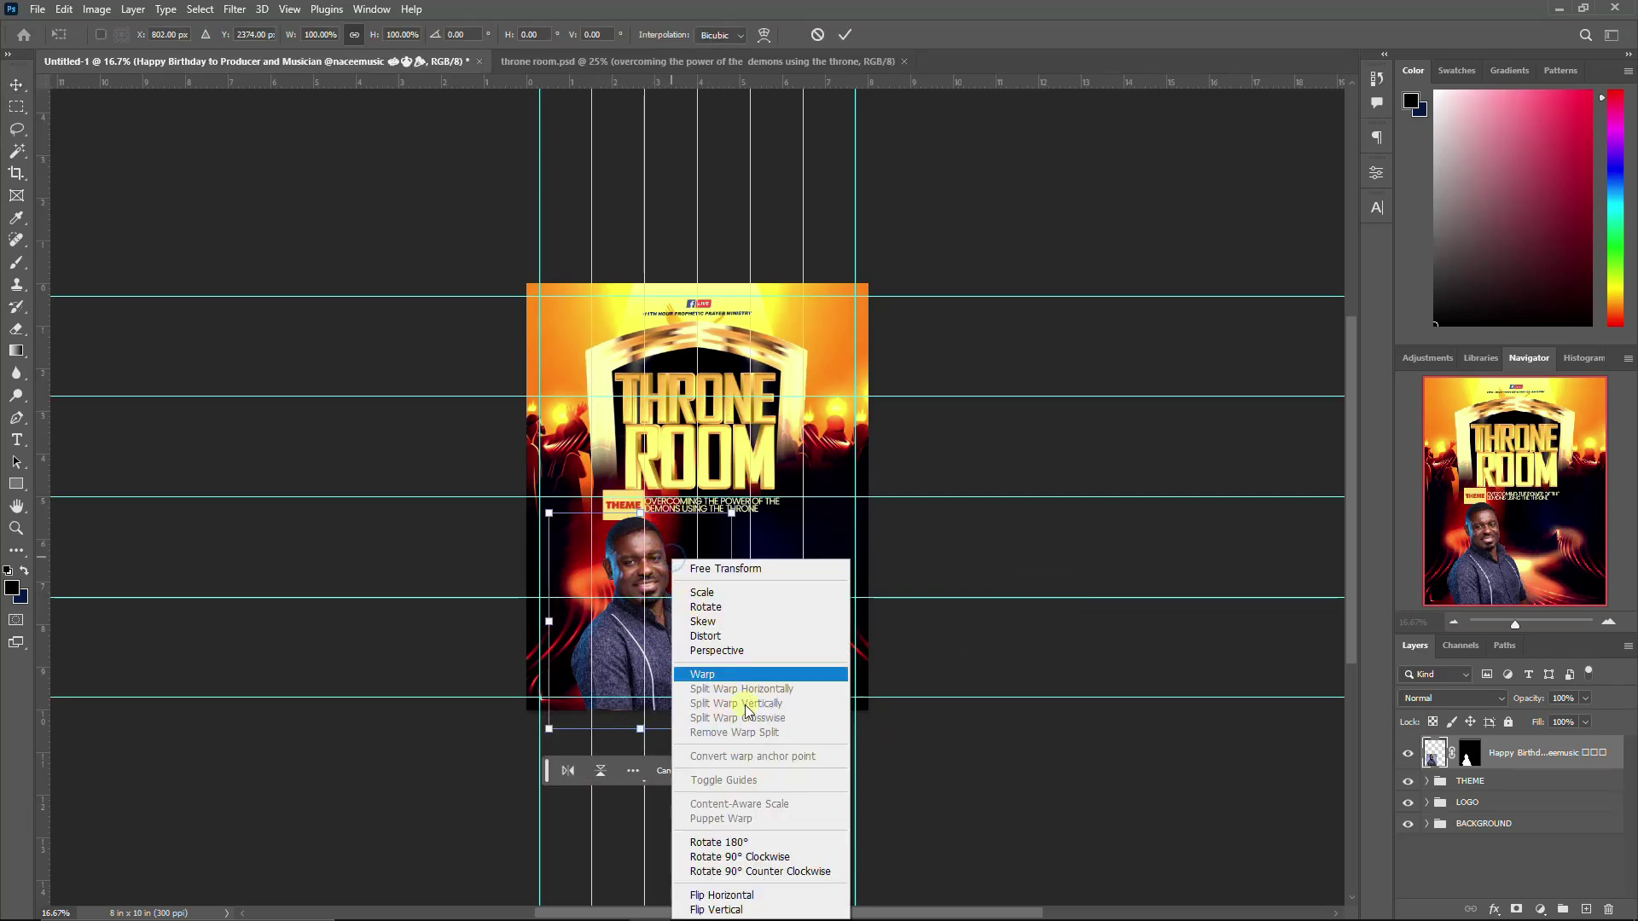
click(717, 895)
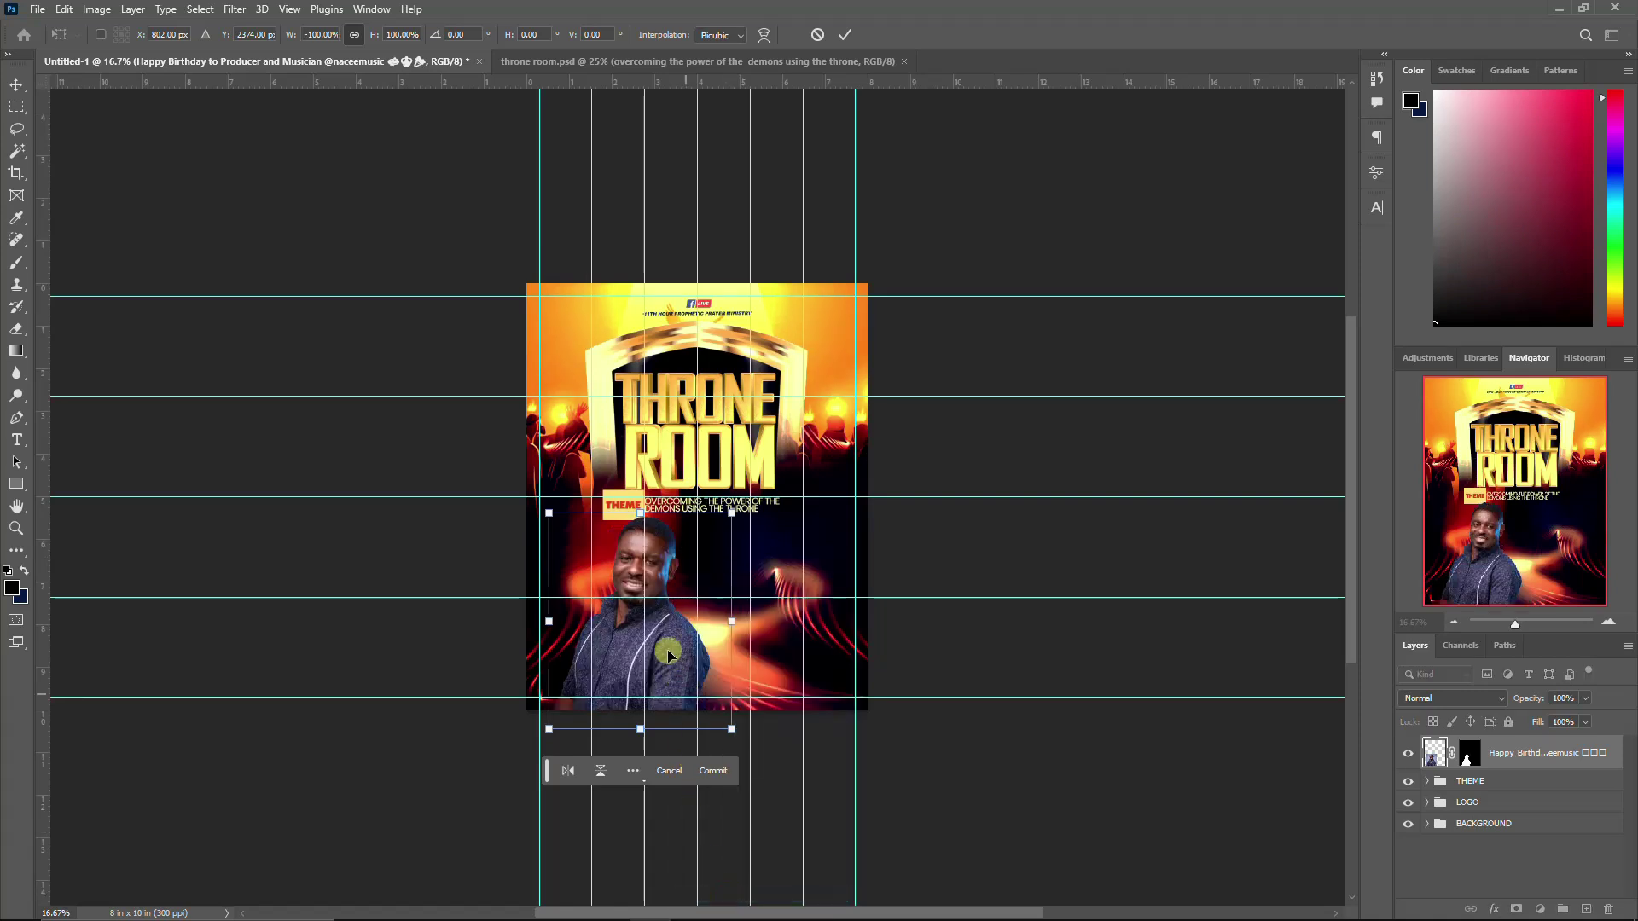
double_click(664, 620)
Step: Nudge the flipped cut-out man five large increments to the right
key(shift+Right)
key(shift+Right)
key(shift+Right)
key(shift+Right)
key(shift+Right)
Step: Place the "Thank you for the birthday wishes" photo from the Downloads folder into the flyer and remove its background
mouse_move(700, 918)
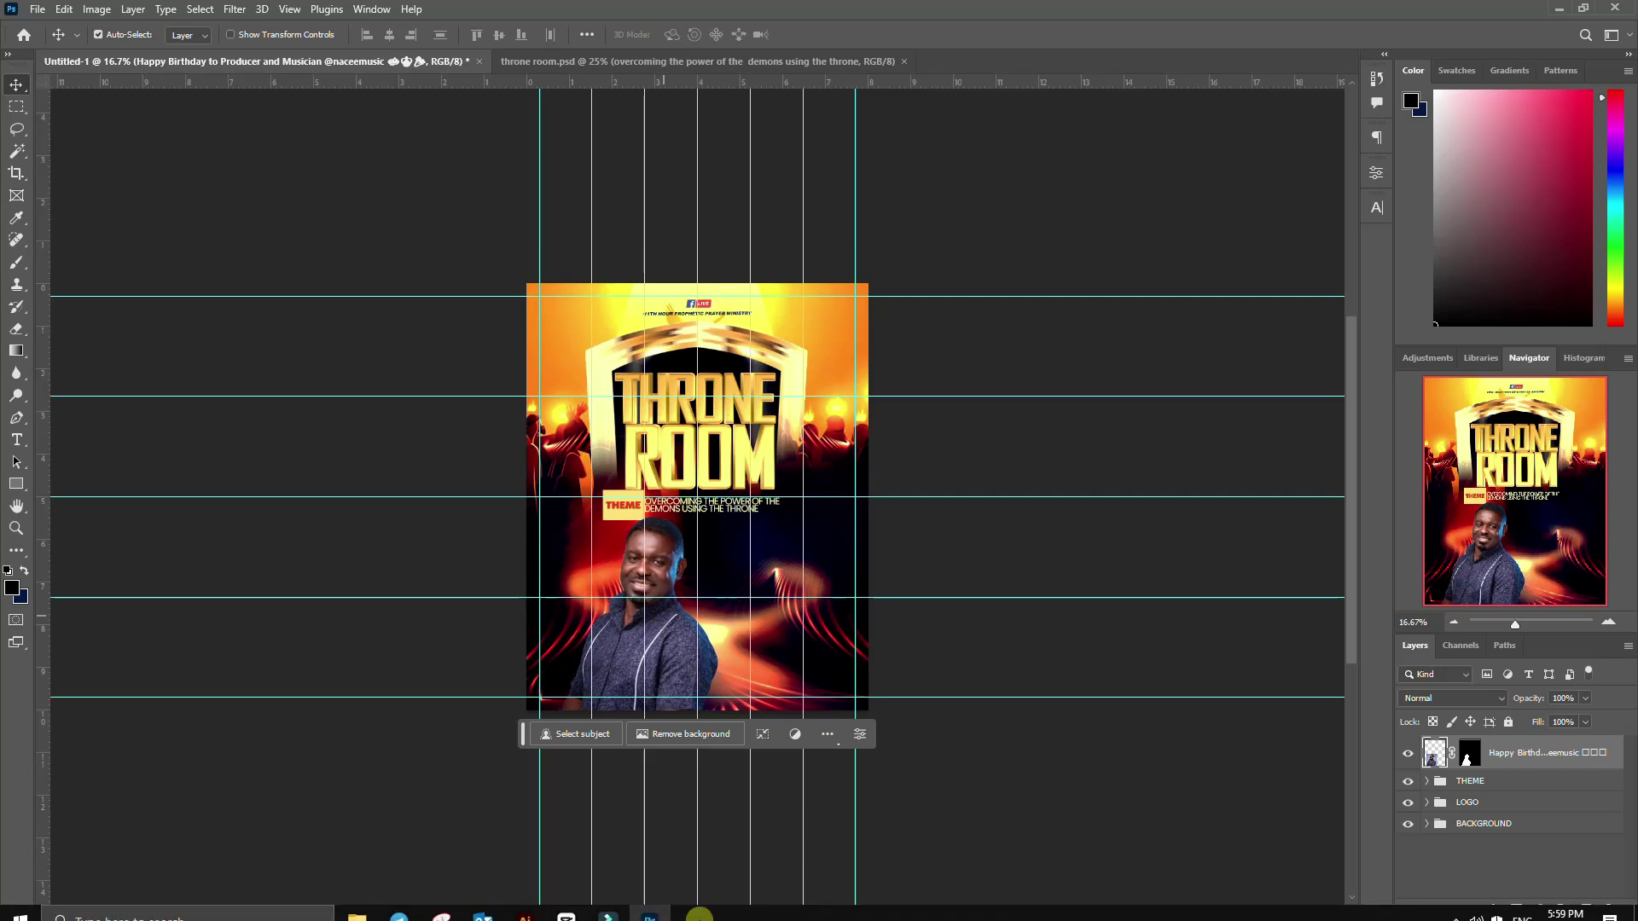
mouse_move(365, 911)
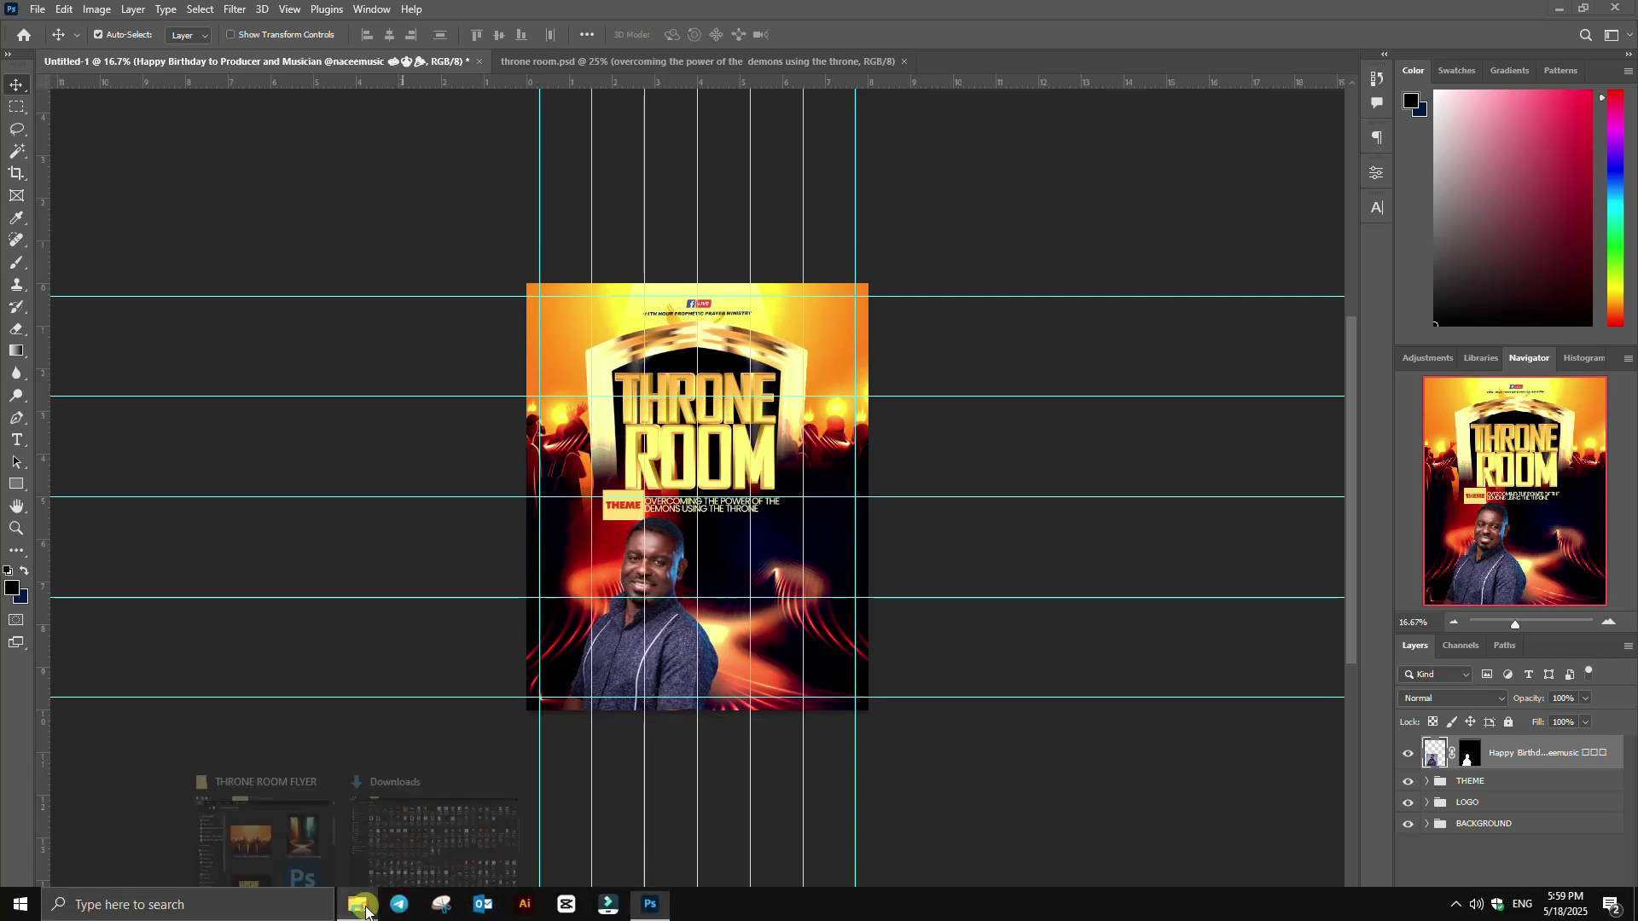
click(423, 845)
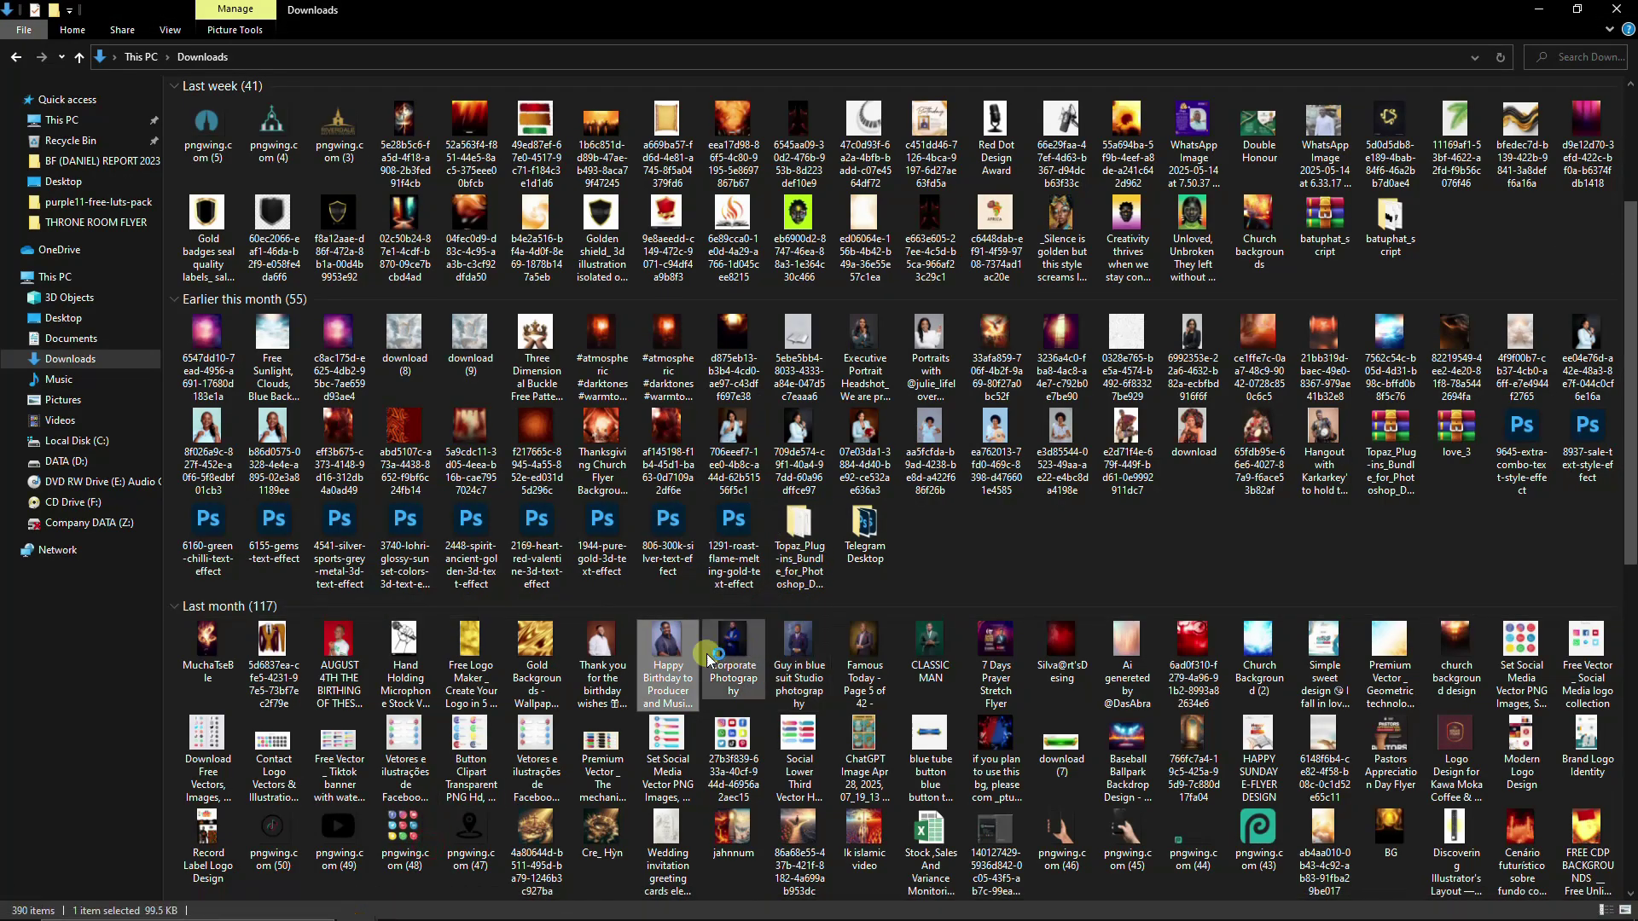
click(596, 641)
drag(596, 641, 756, 629)
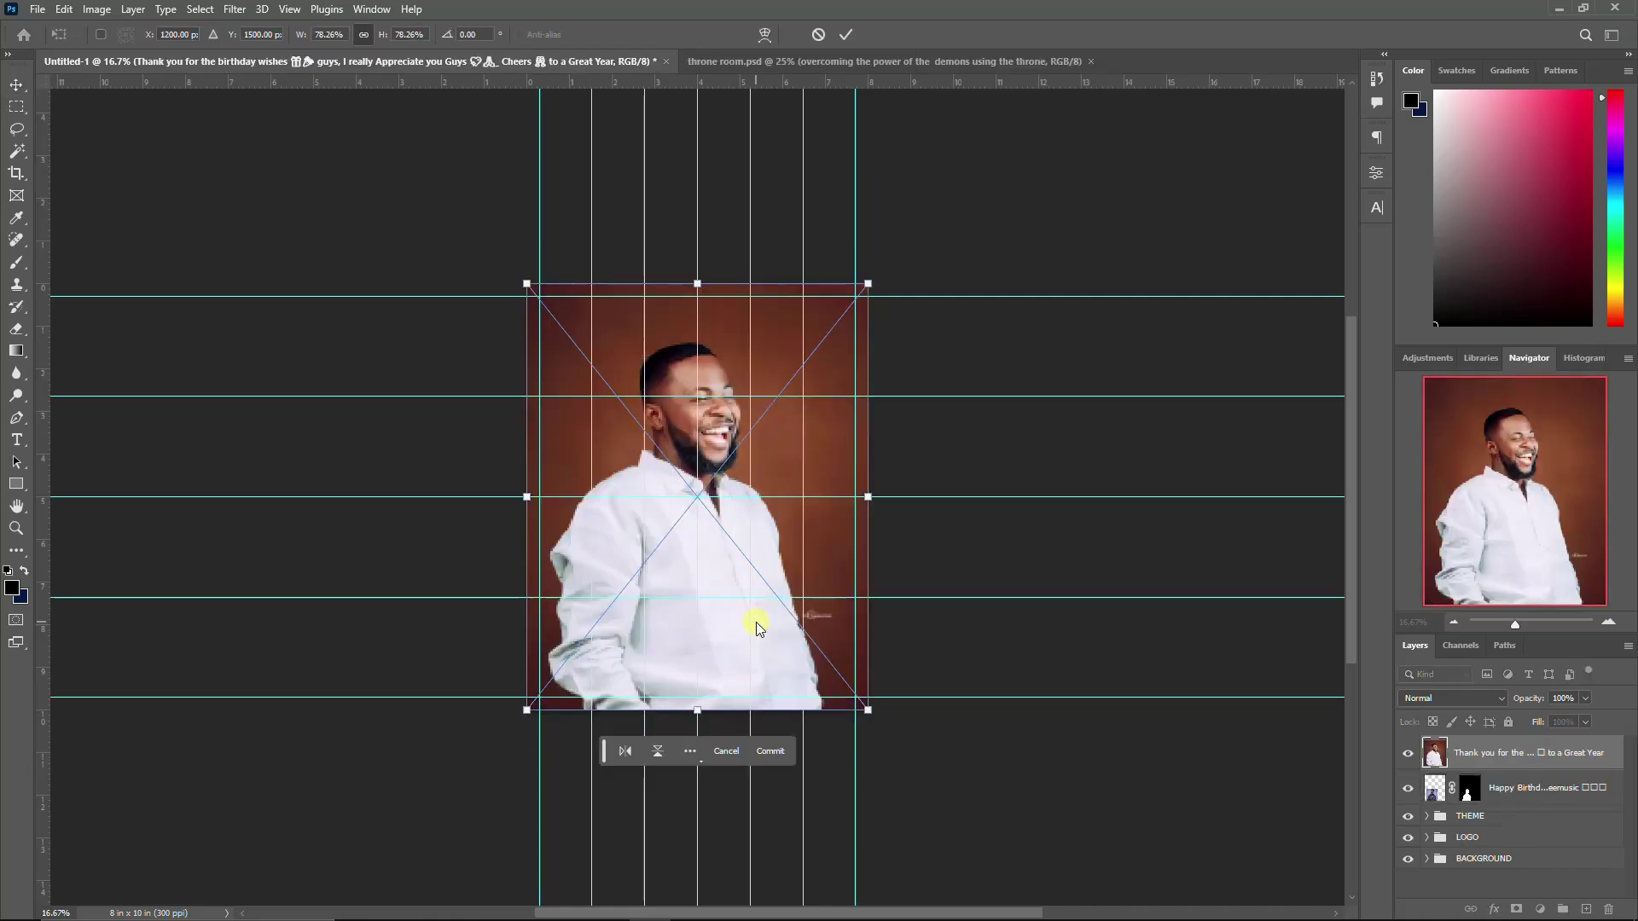
key(Return)
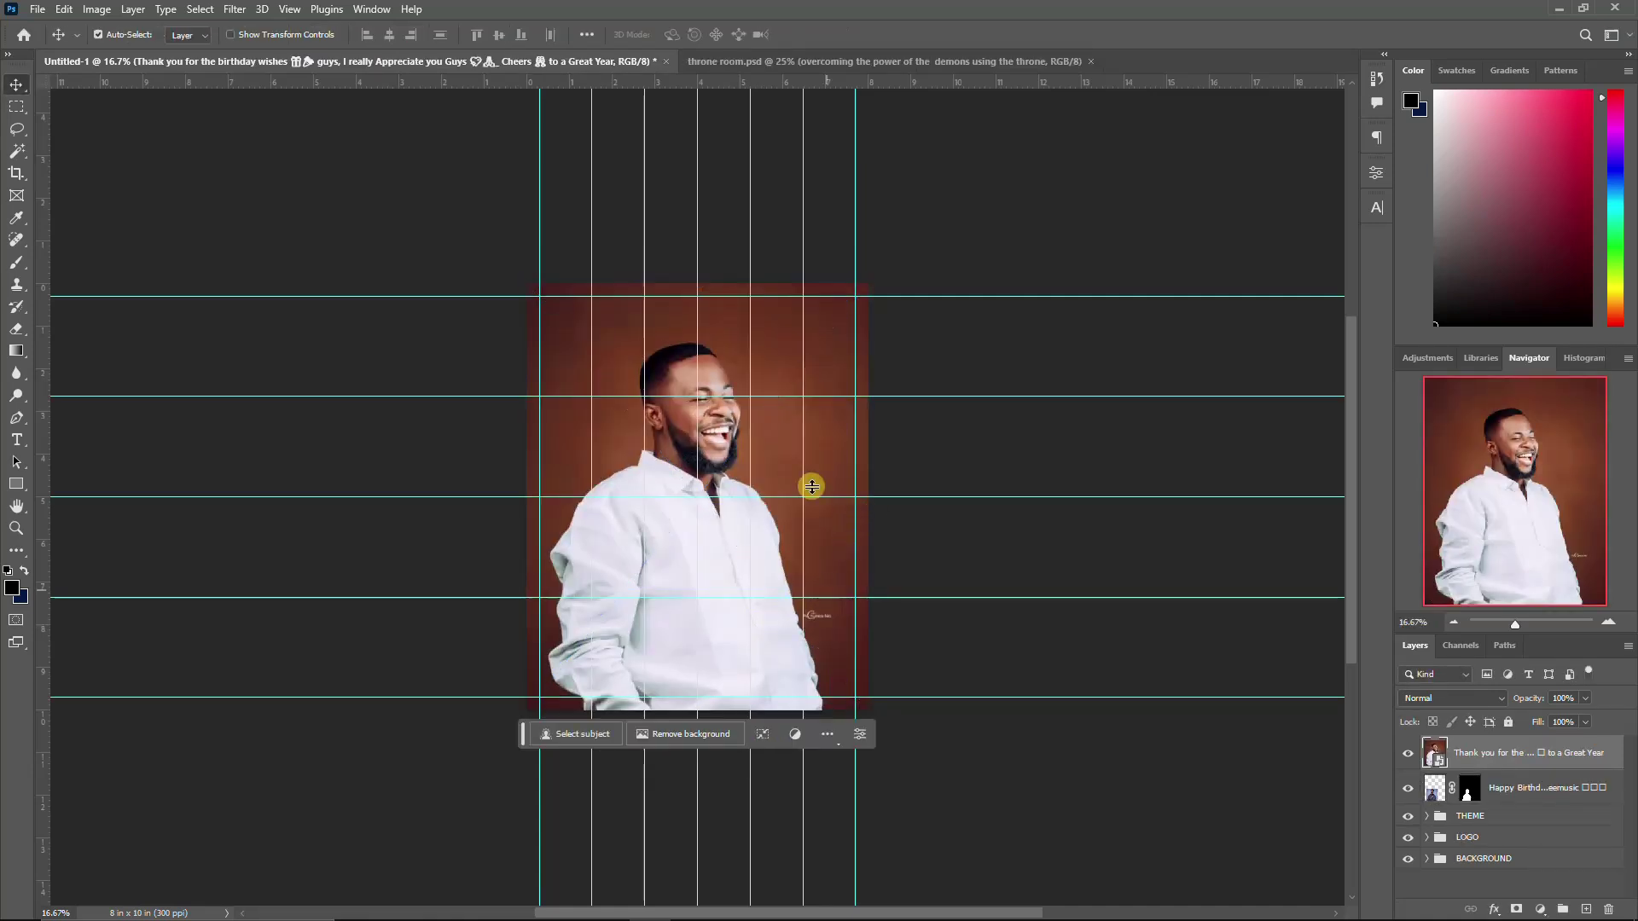
click(670, 737)
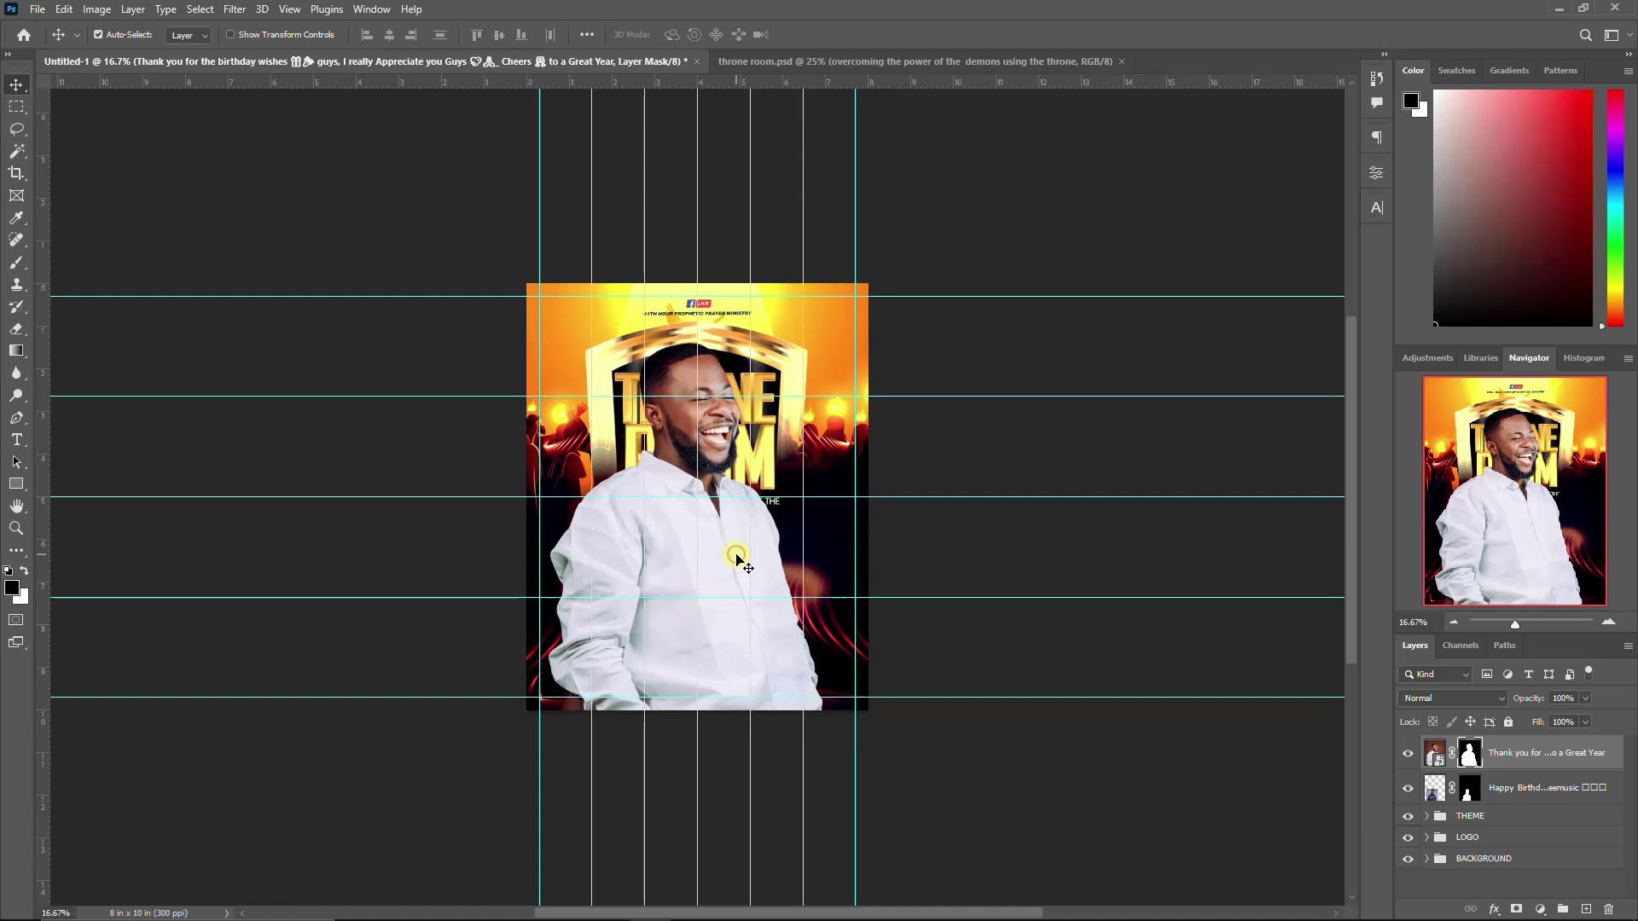
Step: Scale the cut-out man in the white shirt to about 65% of his size
key(ctrl+t)
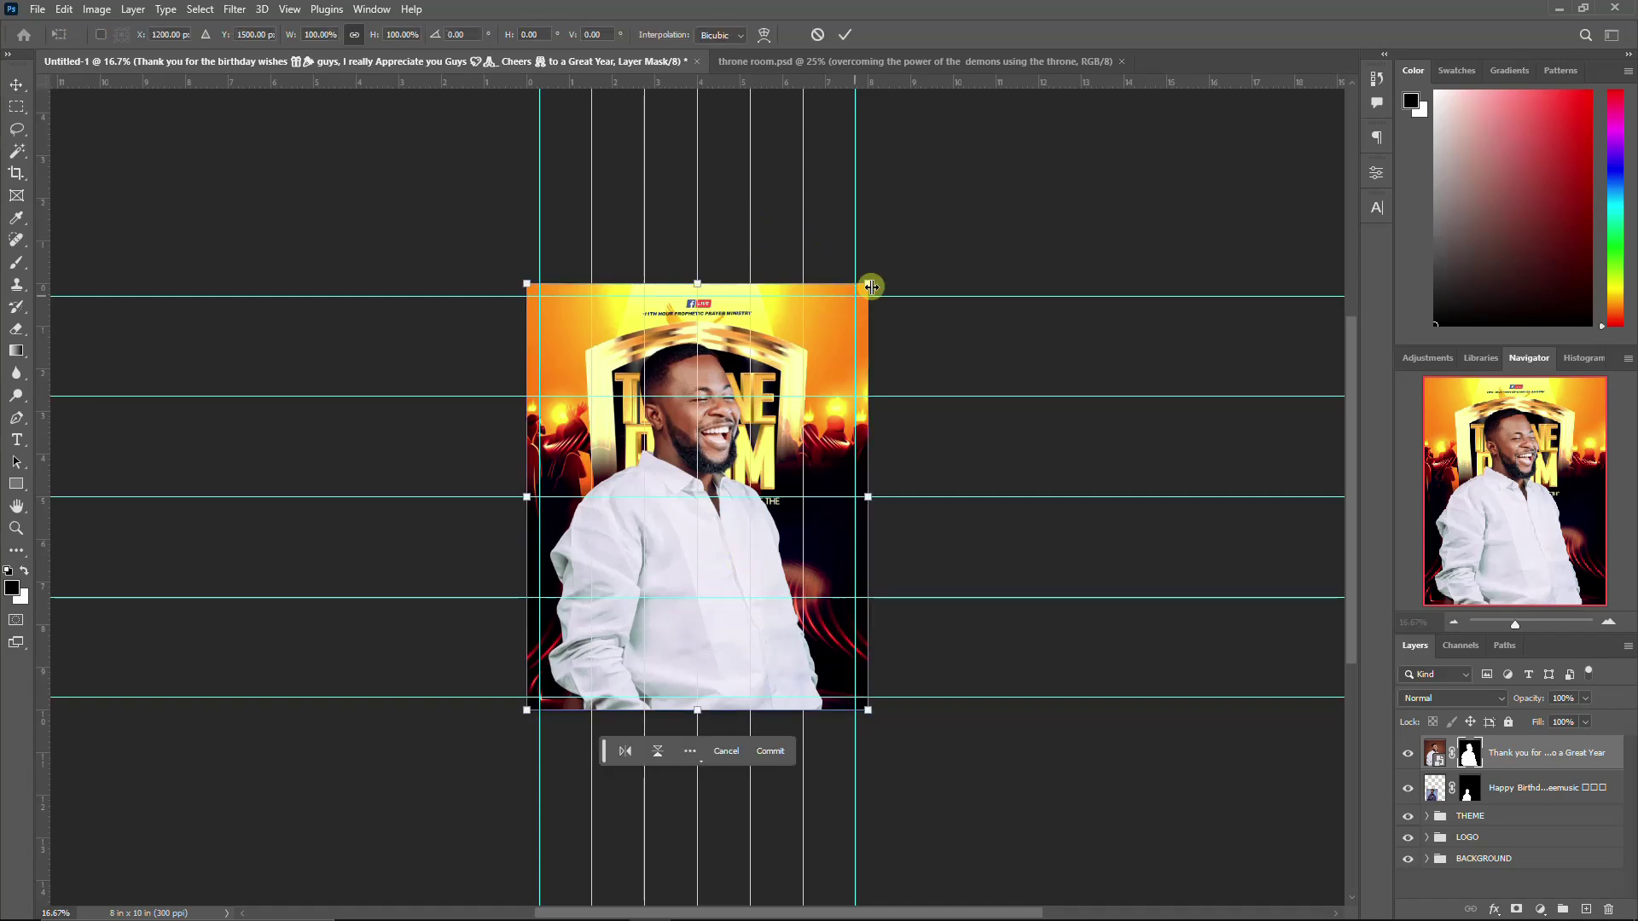
drag(872, 279, 810, 353)
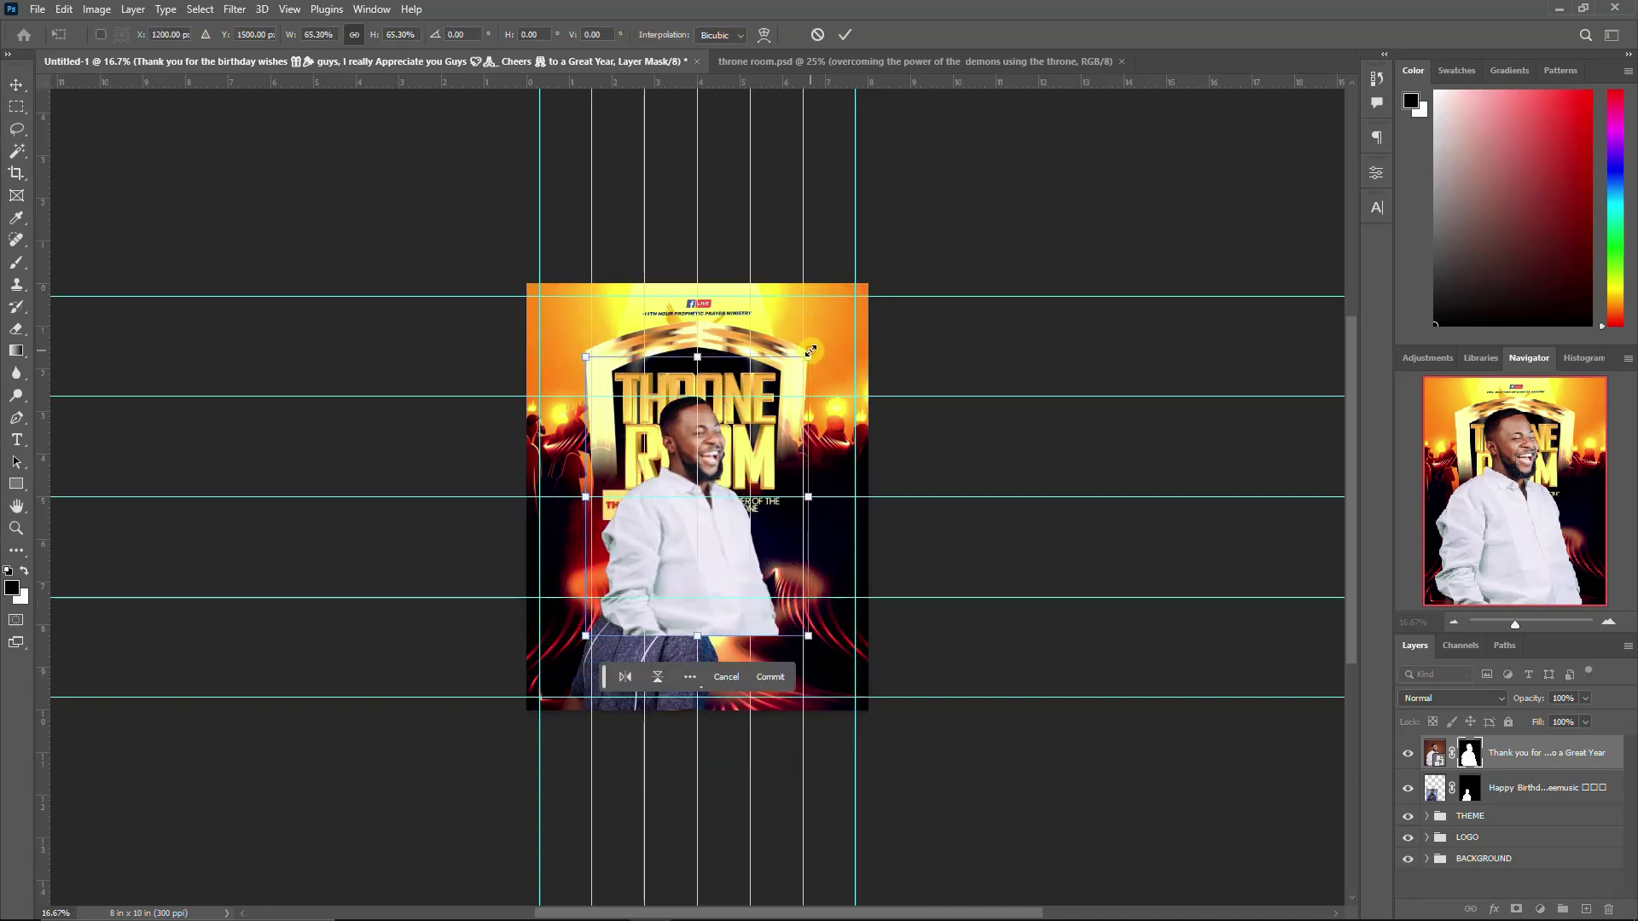
right_click(715, 463)
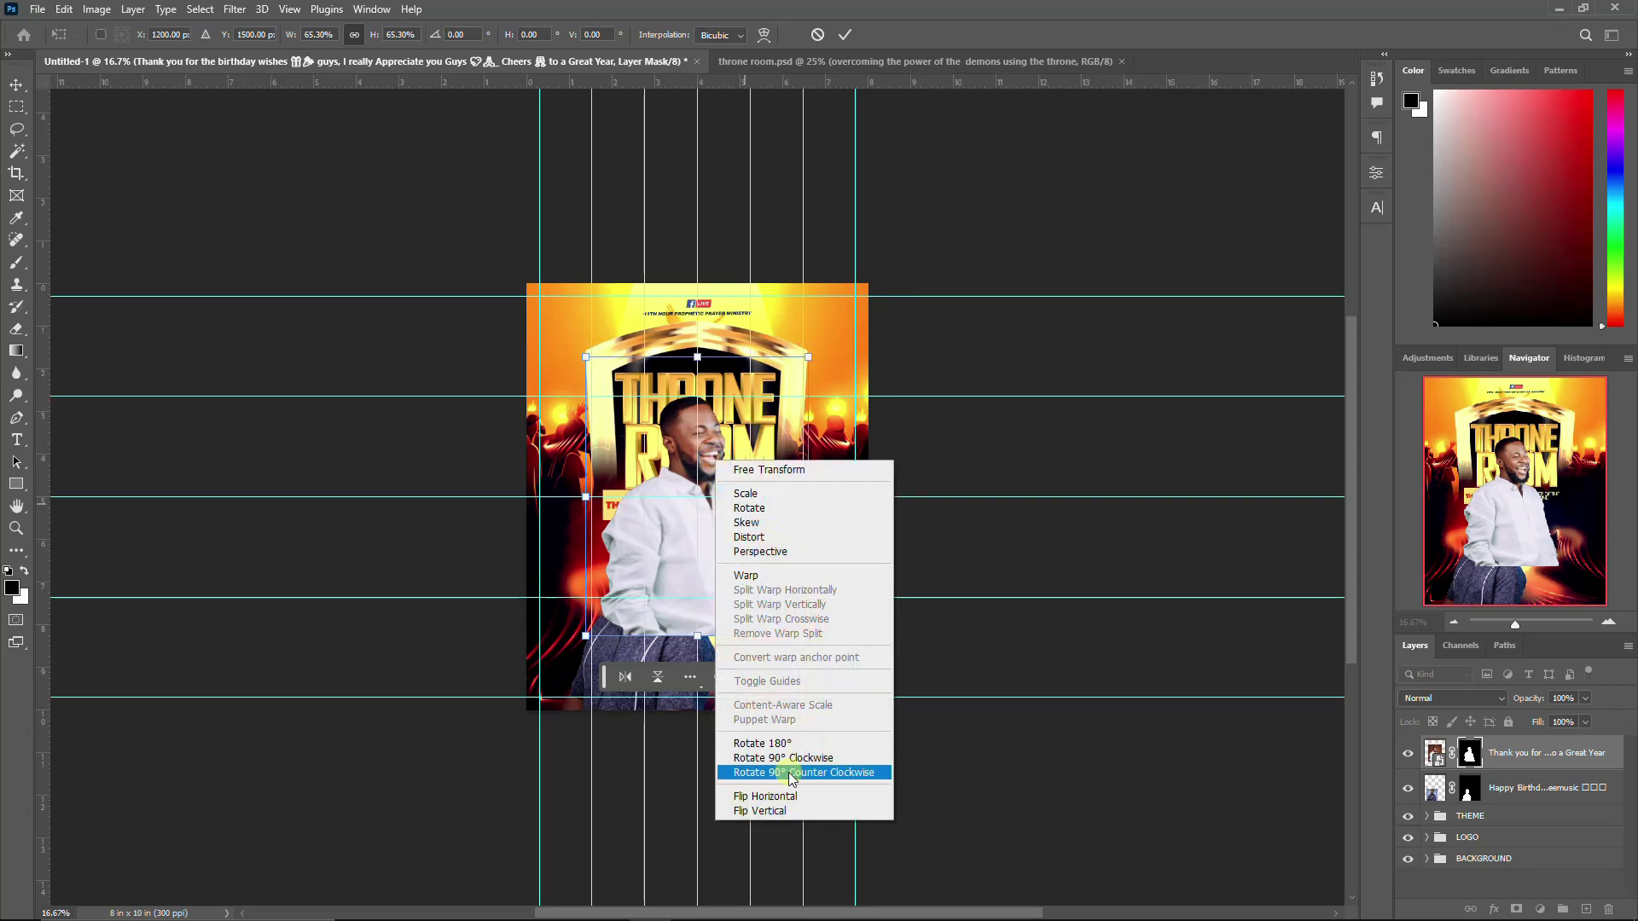
click(786, 799)
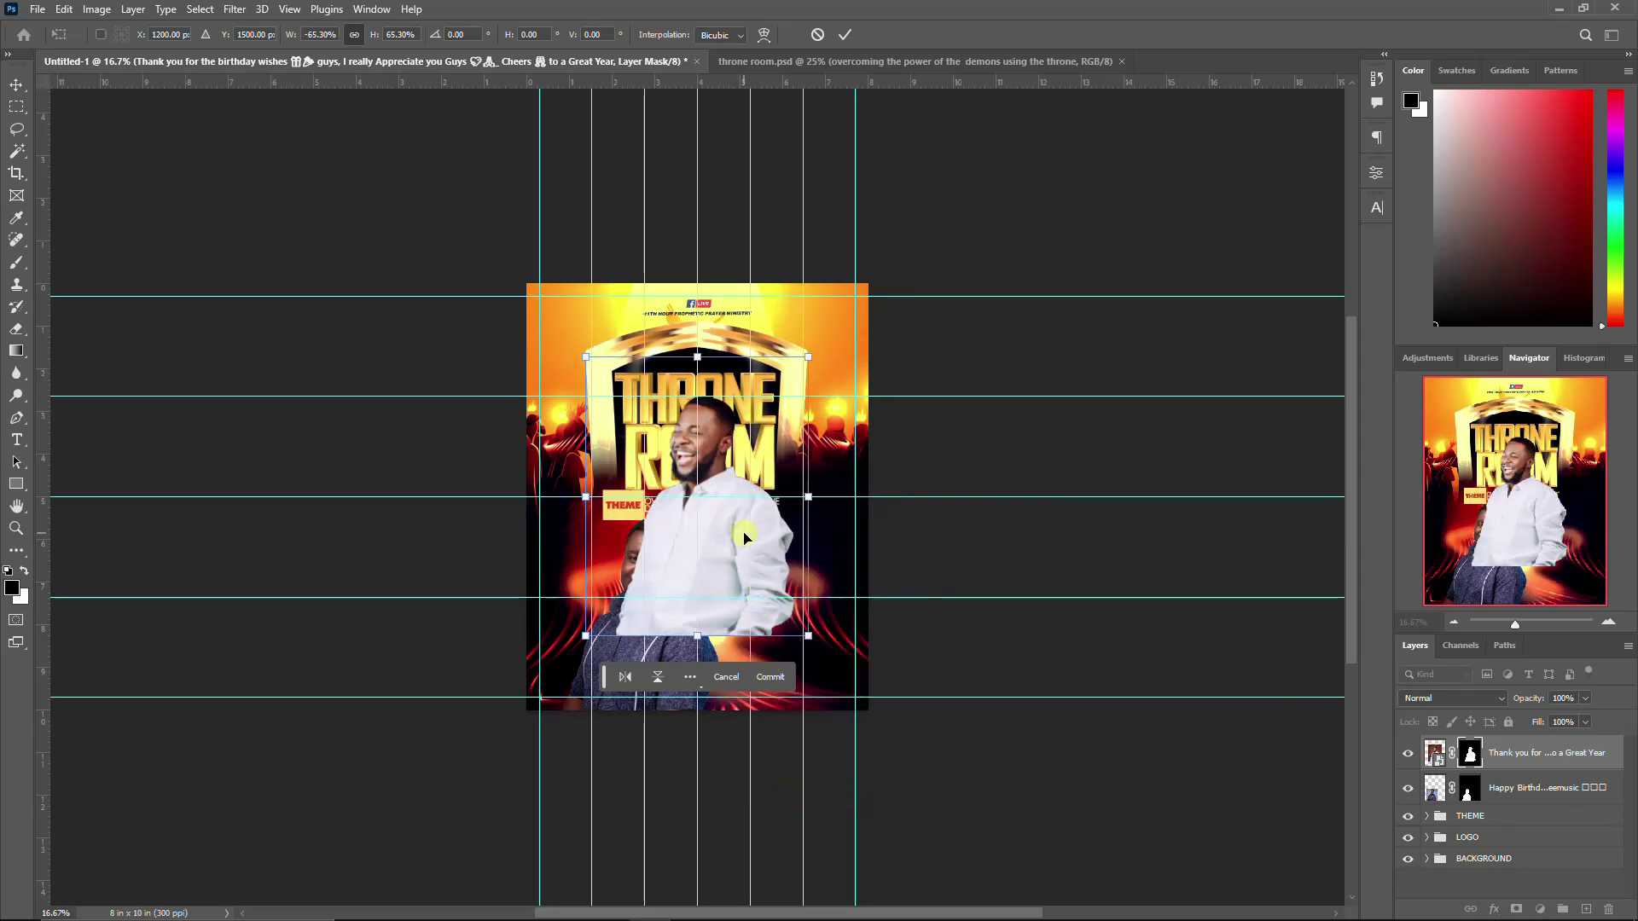
key(ctrl+z)
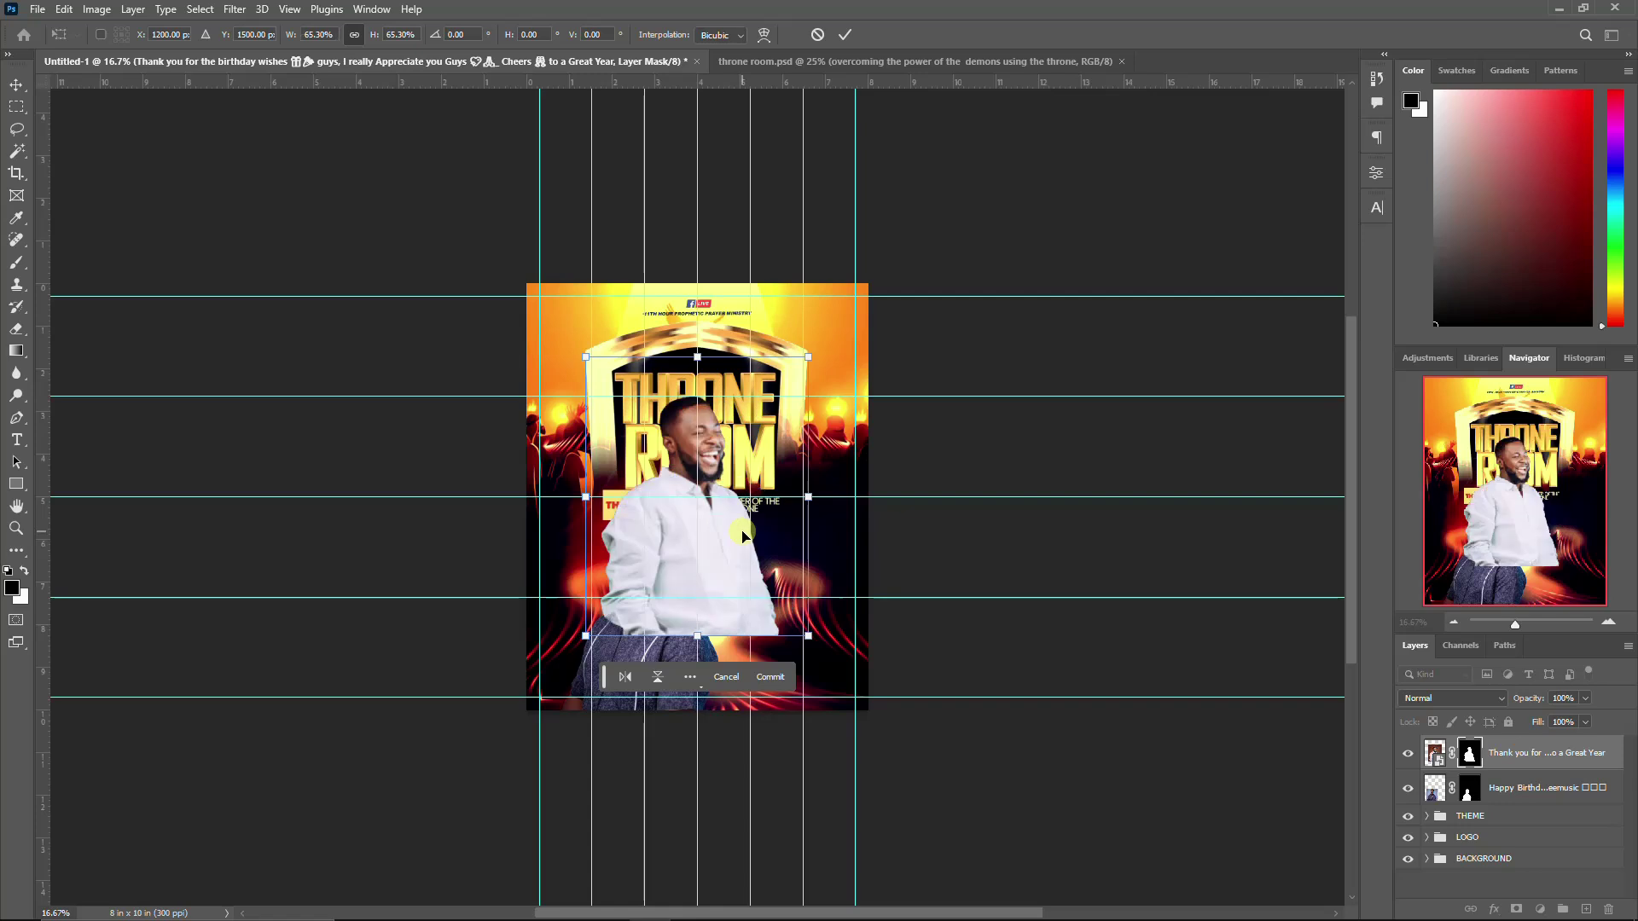
Step: Move the scaled man in the white shirt down to the flyer's bottom edge, beside the other cut-out man
drag(667, 538, 695, 649)
key(Return)
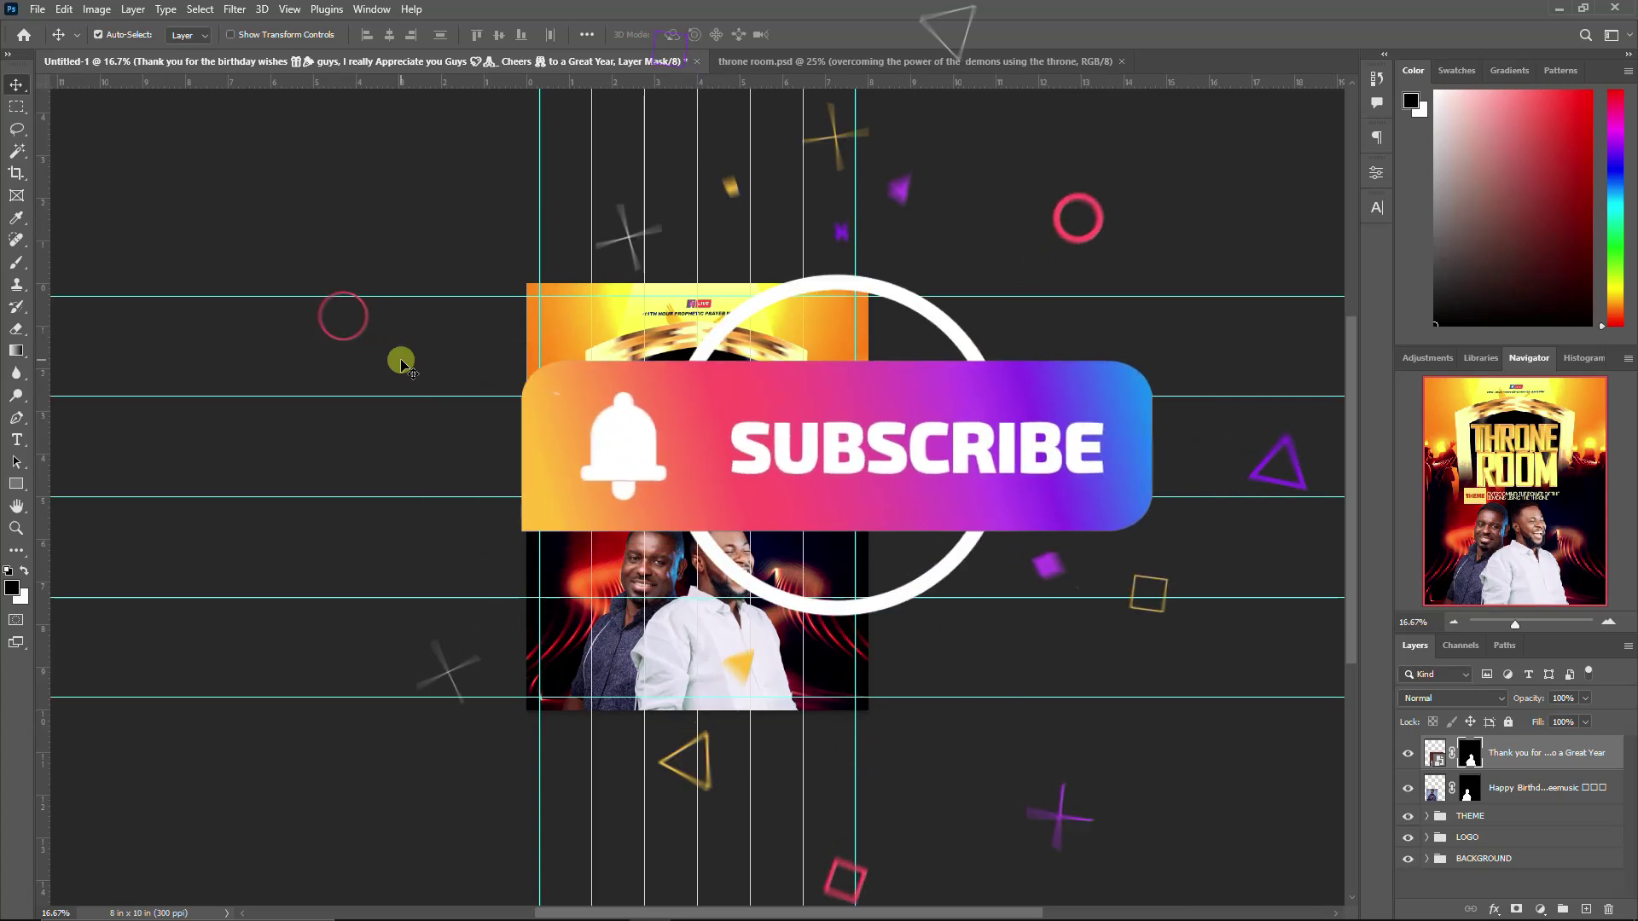
click(1450, 903)
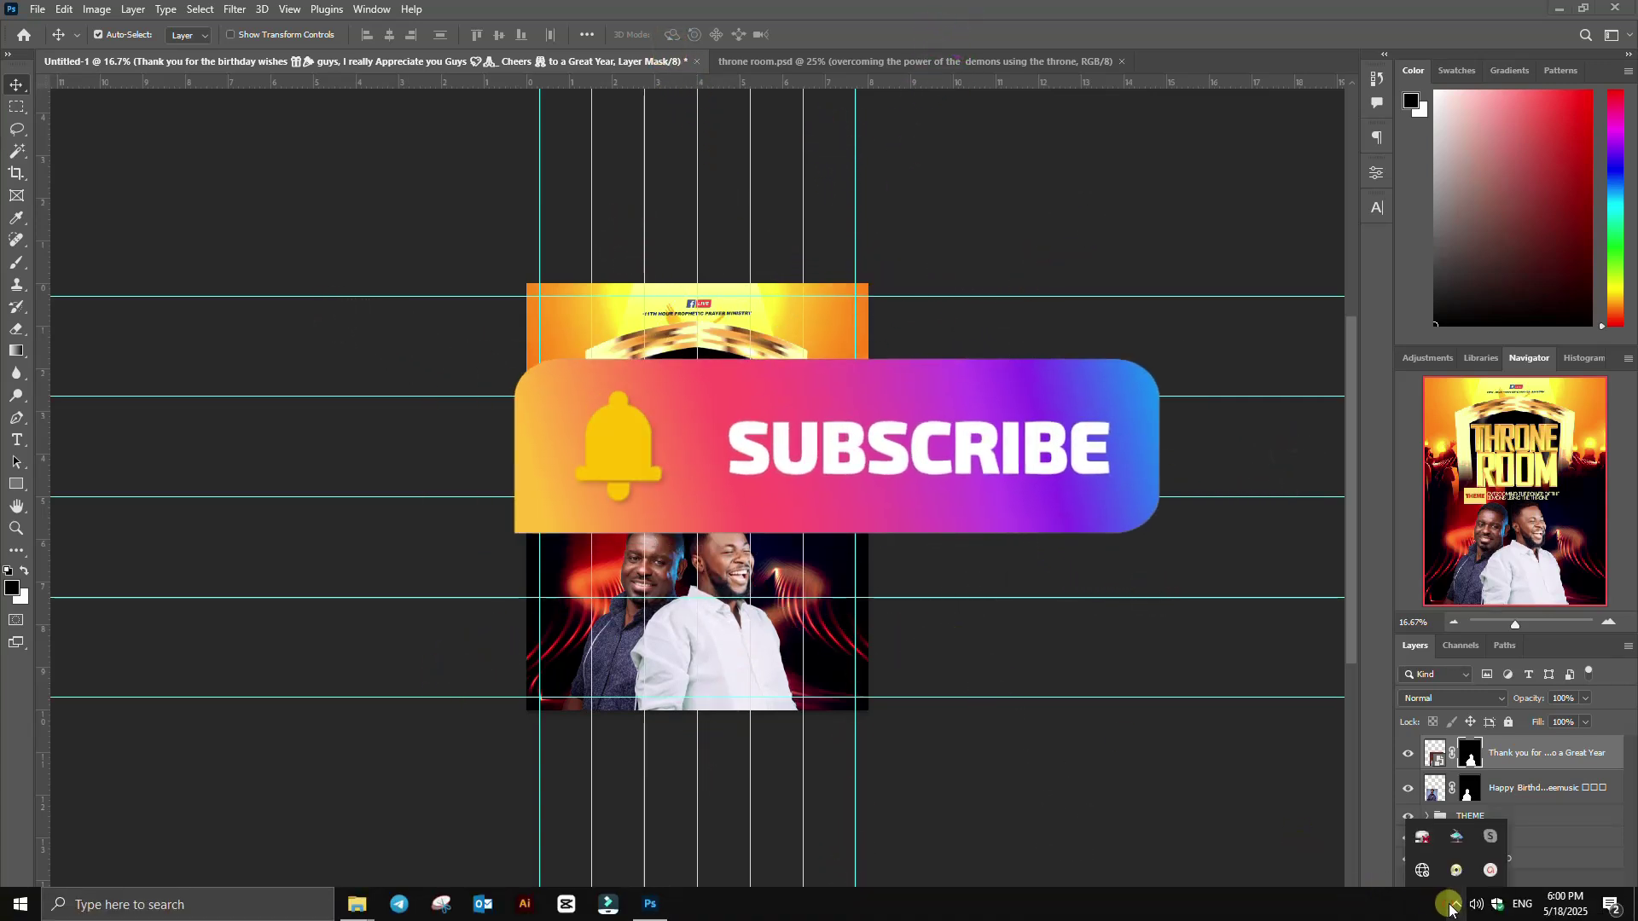
click(1483, 873)
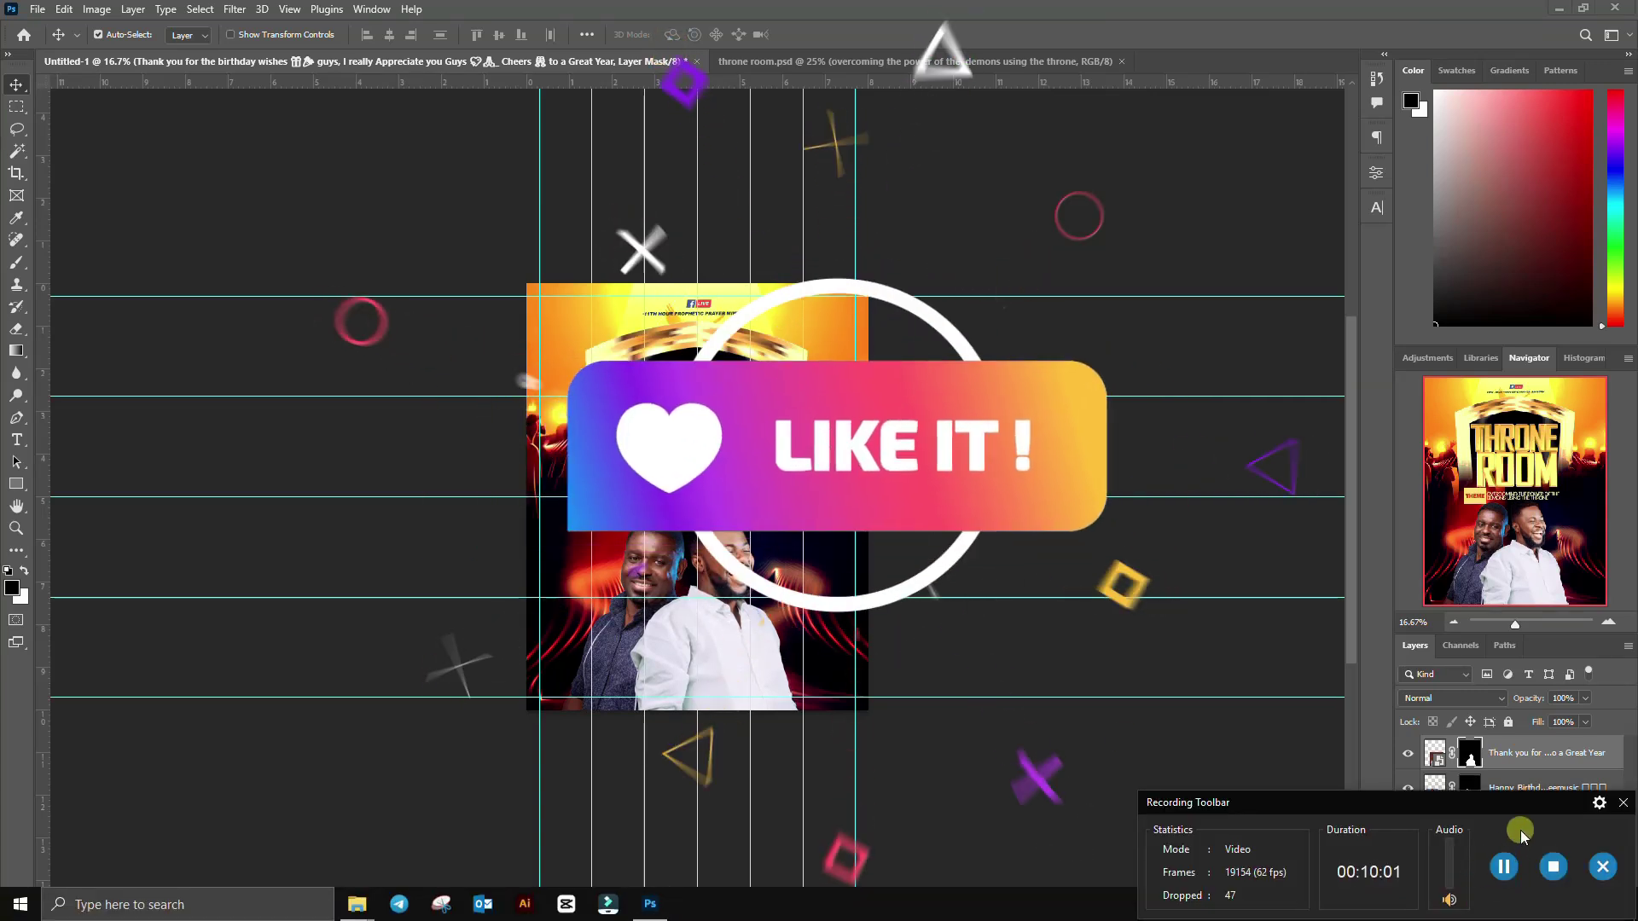
click(1451, 906)
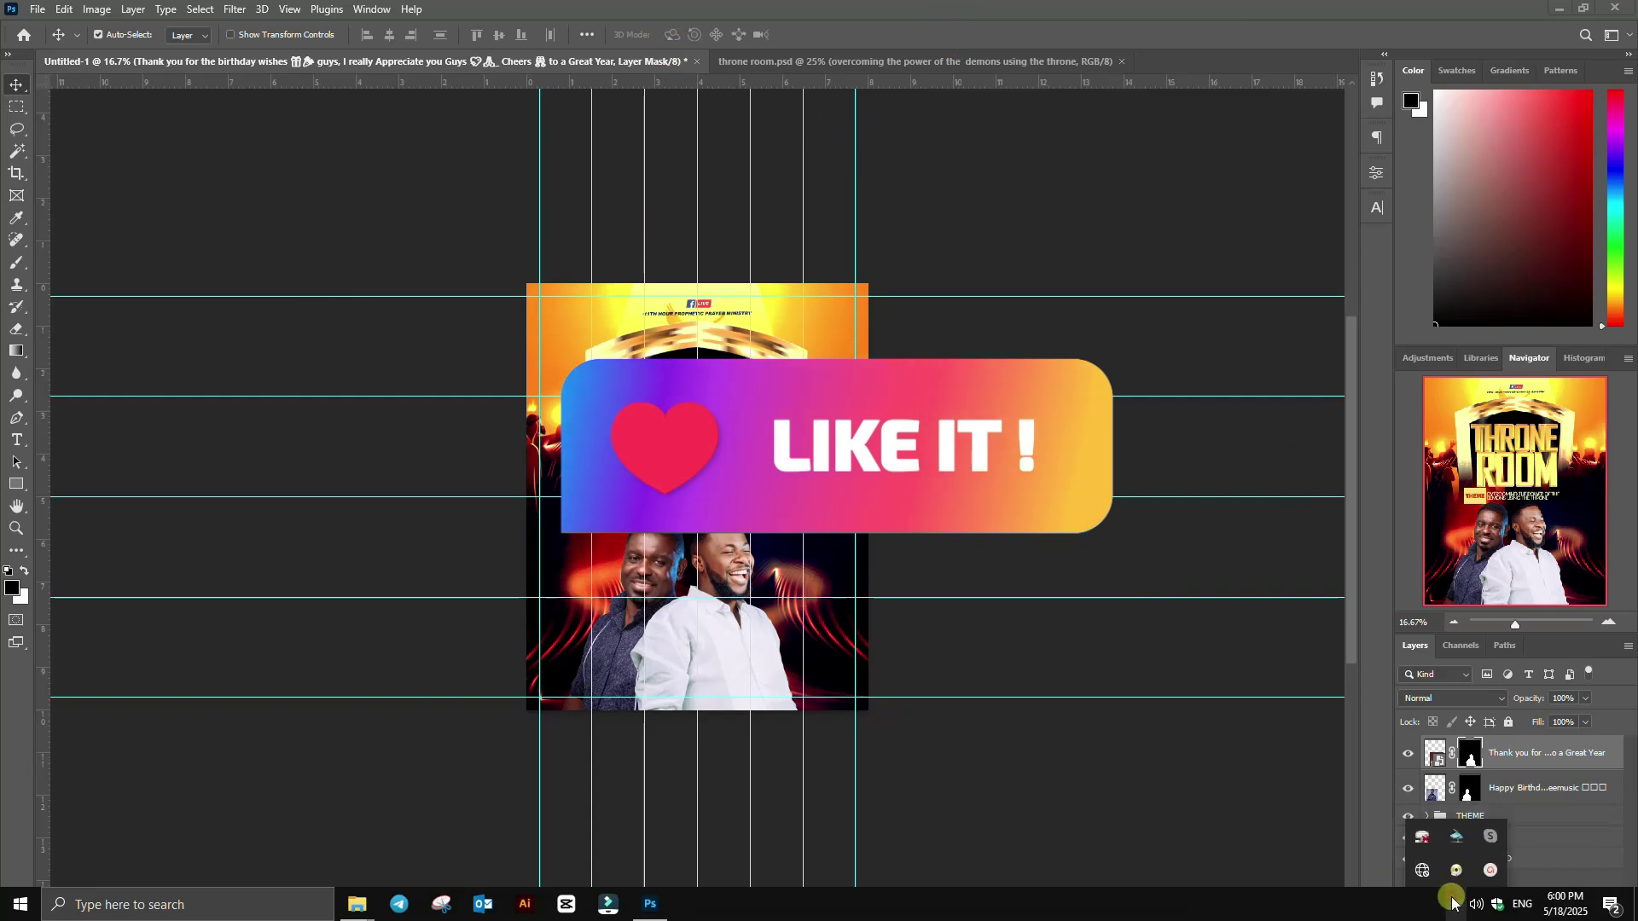
click(1450, 909)
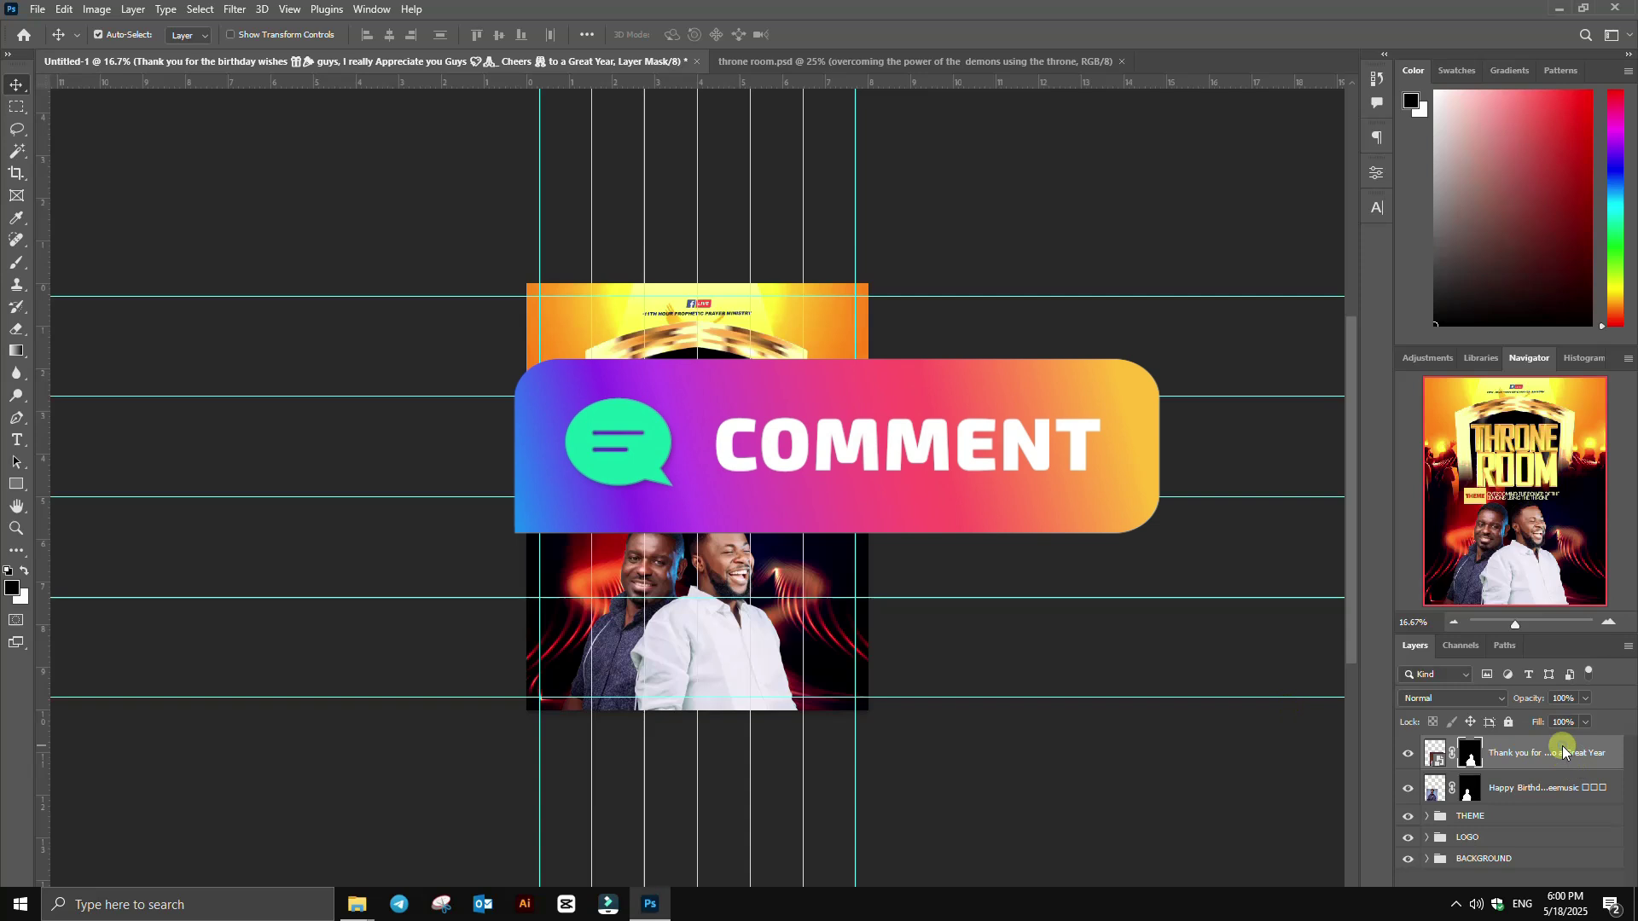
Step: Convert the two masked portrait layers into separate smart objects
right_click(1516, 758)
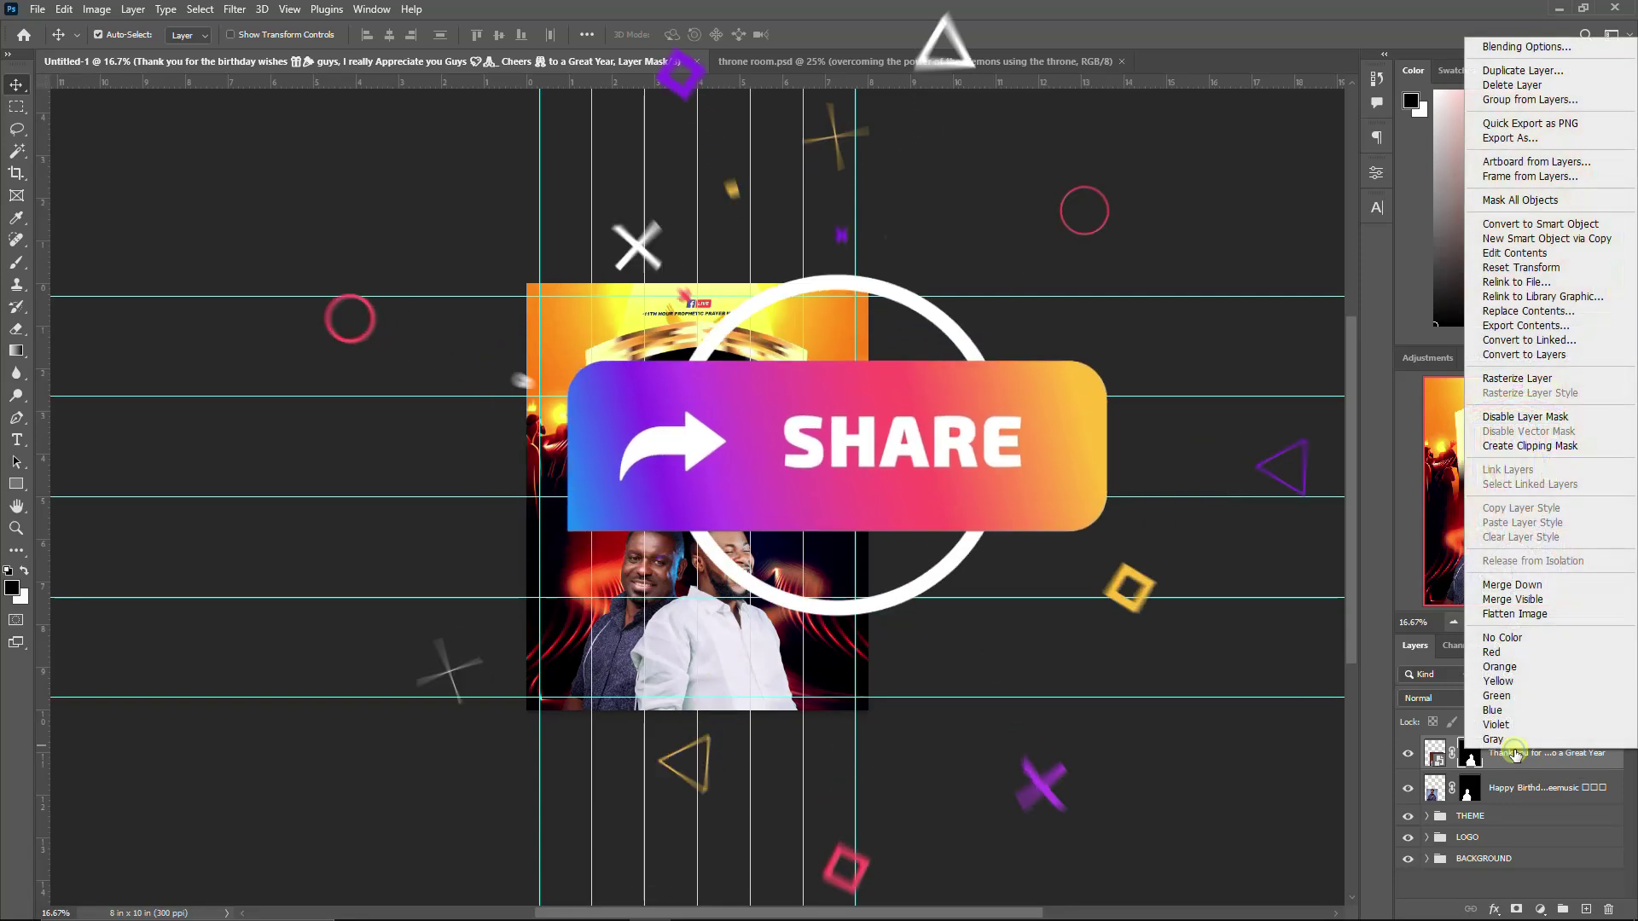
click(1560, 224)
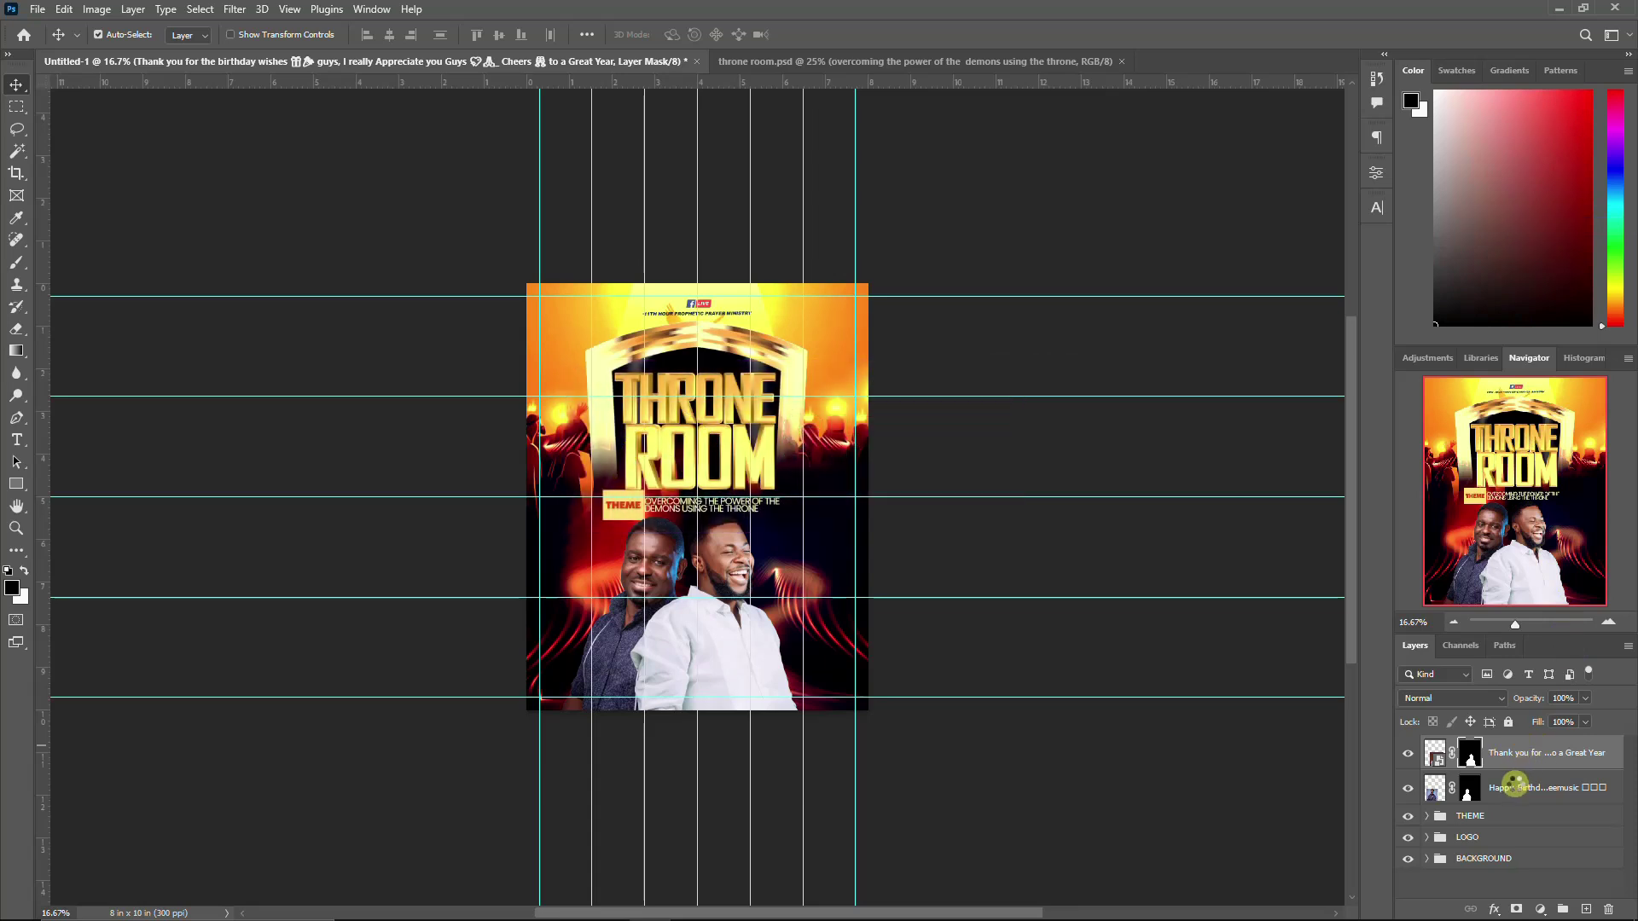
right_click(1513, 786)
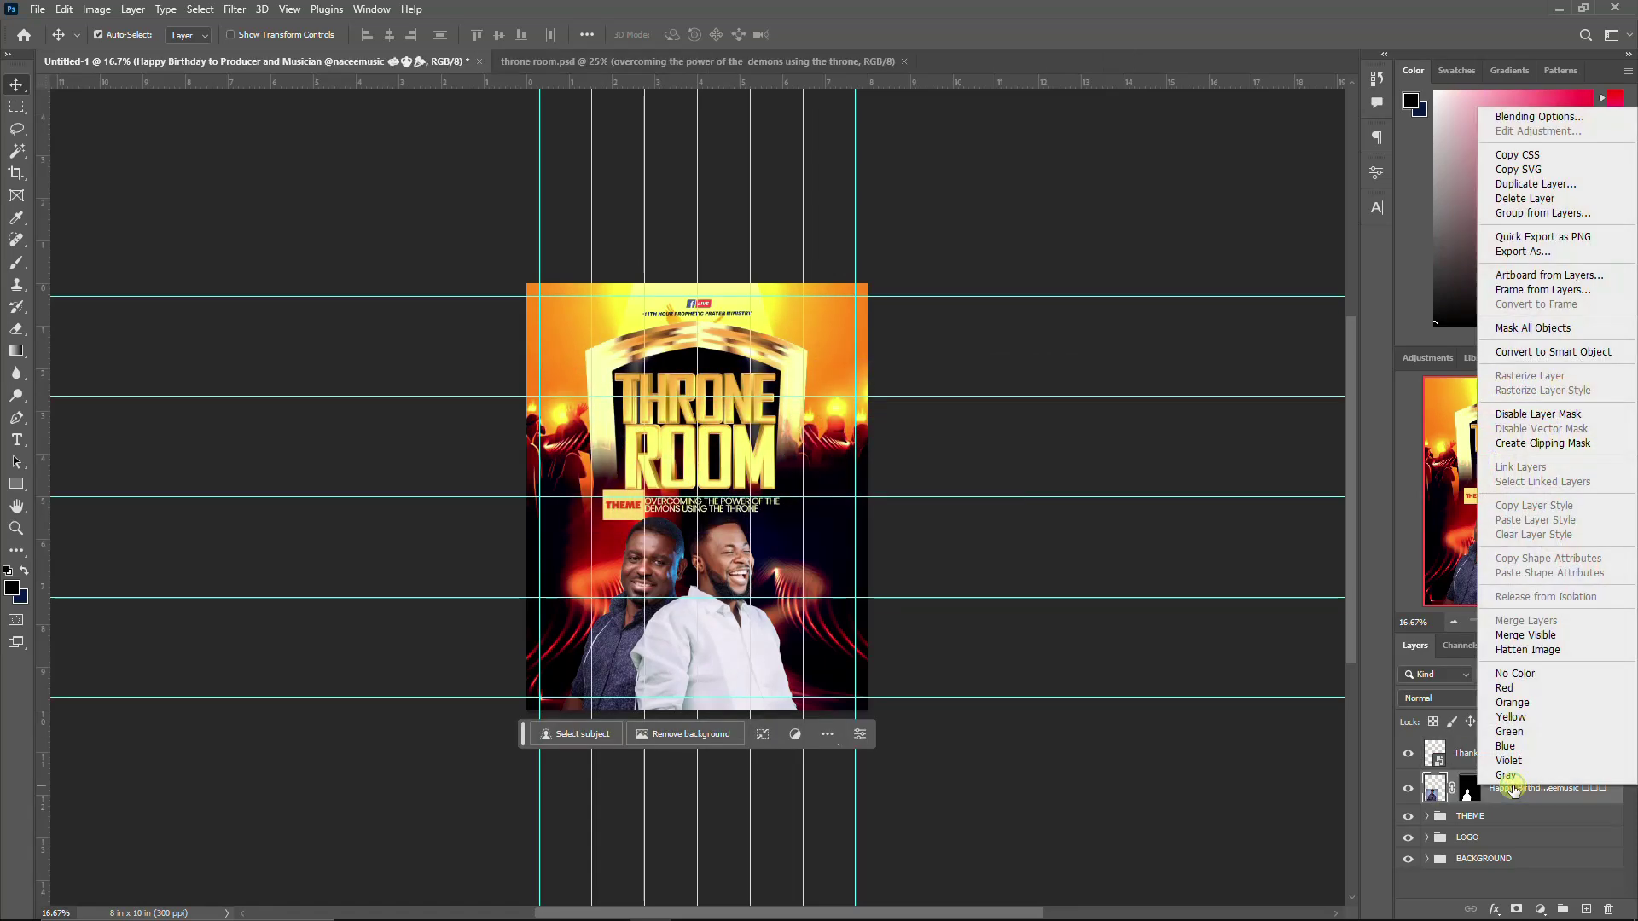
click(1536, 351)
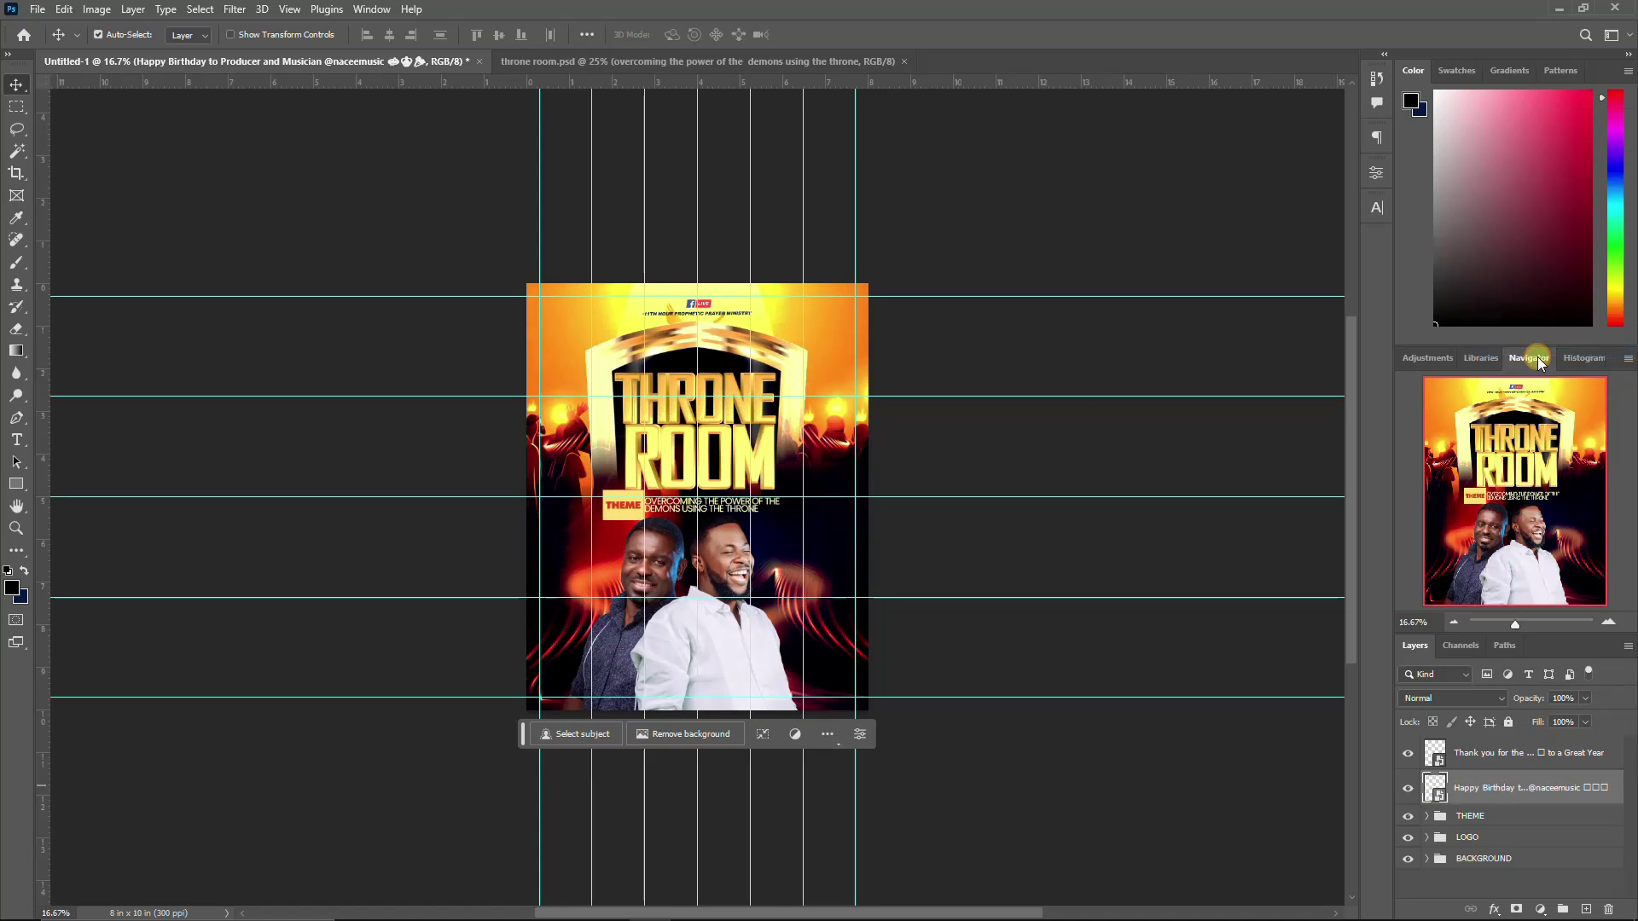
Step: Shift both portraits together slightly to the right along the flyer's bottom edge
shift+click(1518, 759)
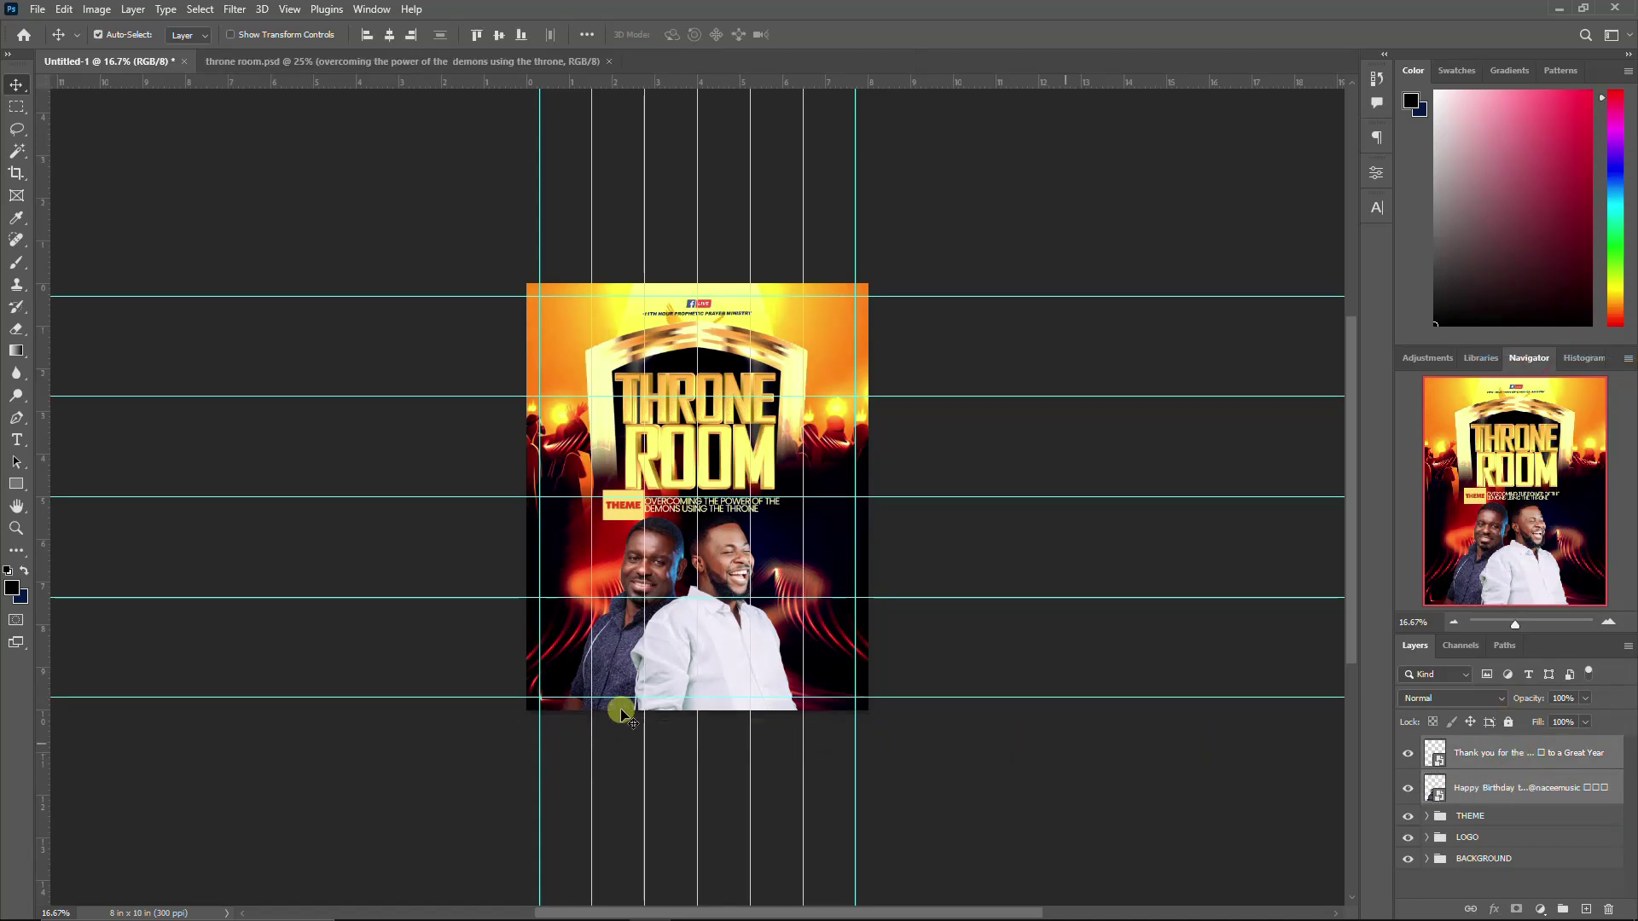
drag(666, 646, 673, 645)
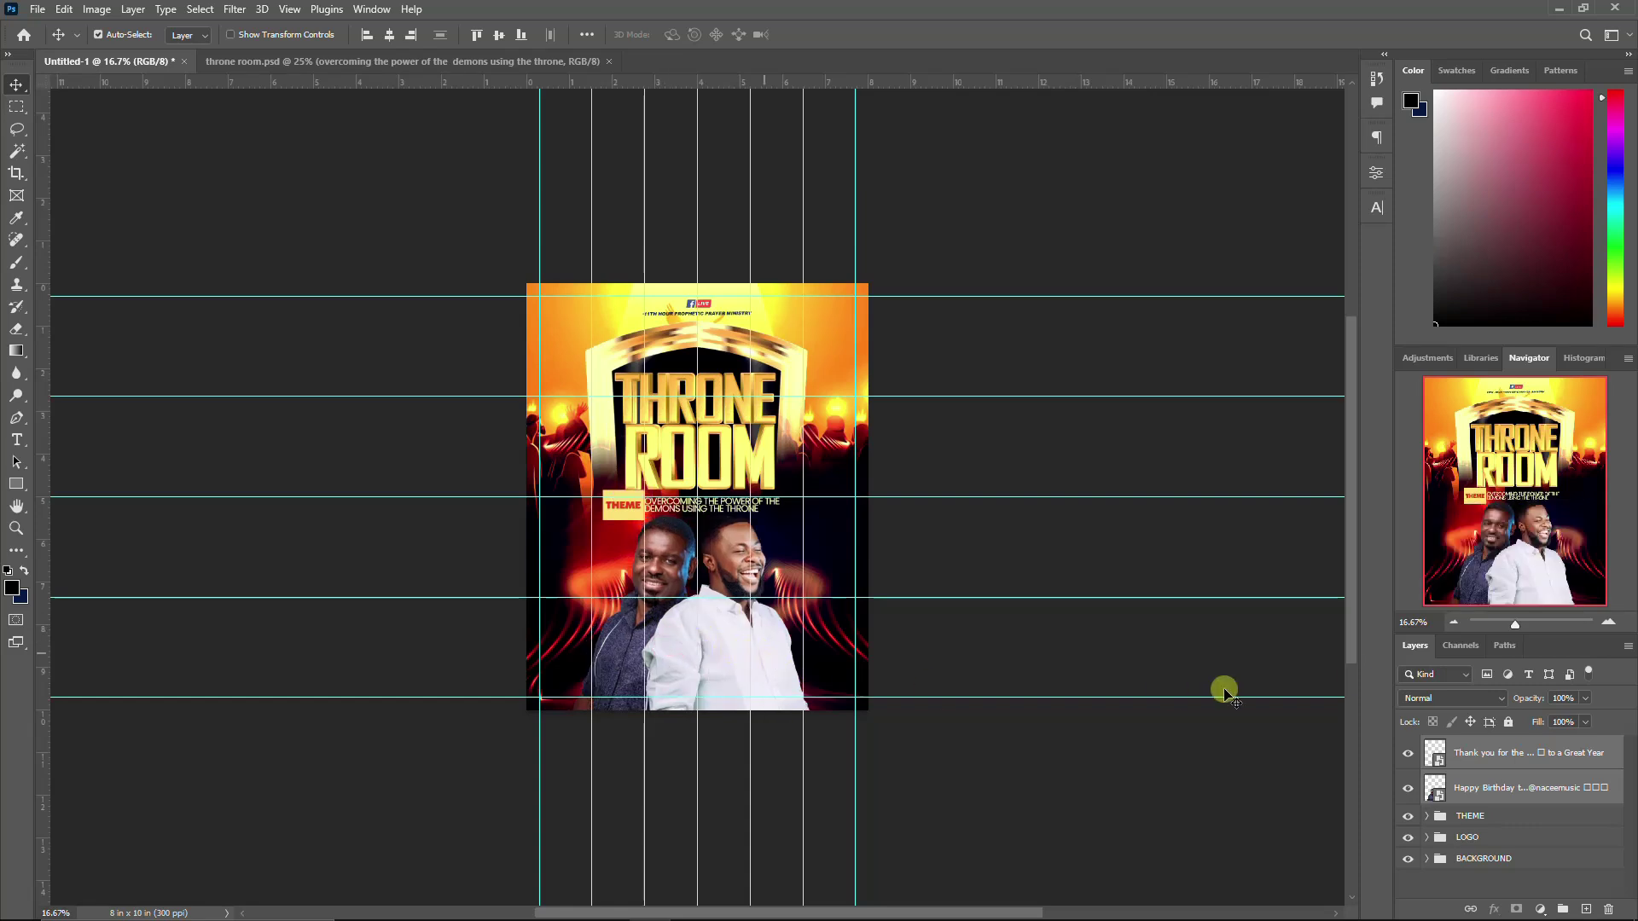
Step: Apply the Topaz Adjust 5 filter to the man in the white shirt with the HDR Collection preset Dynamic Pop II
click(1475, 758)
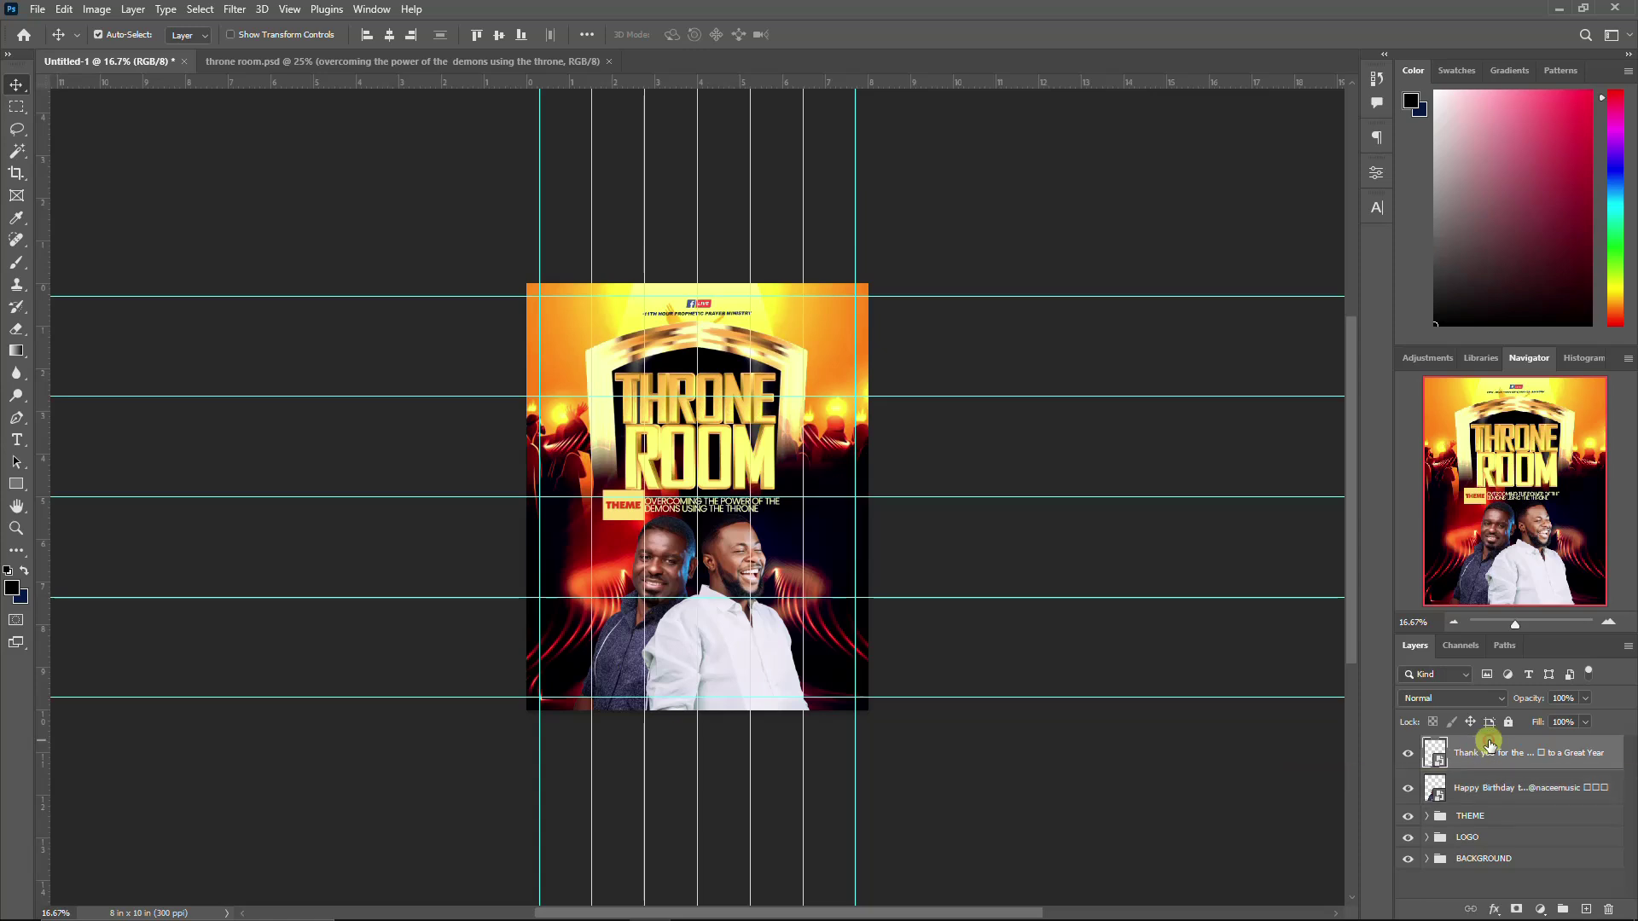
click(236, 11)
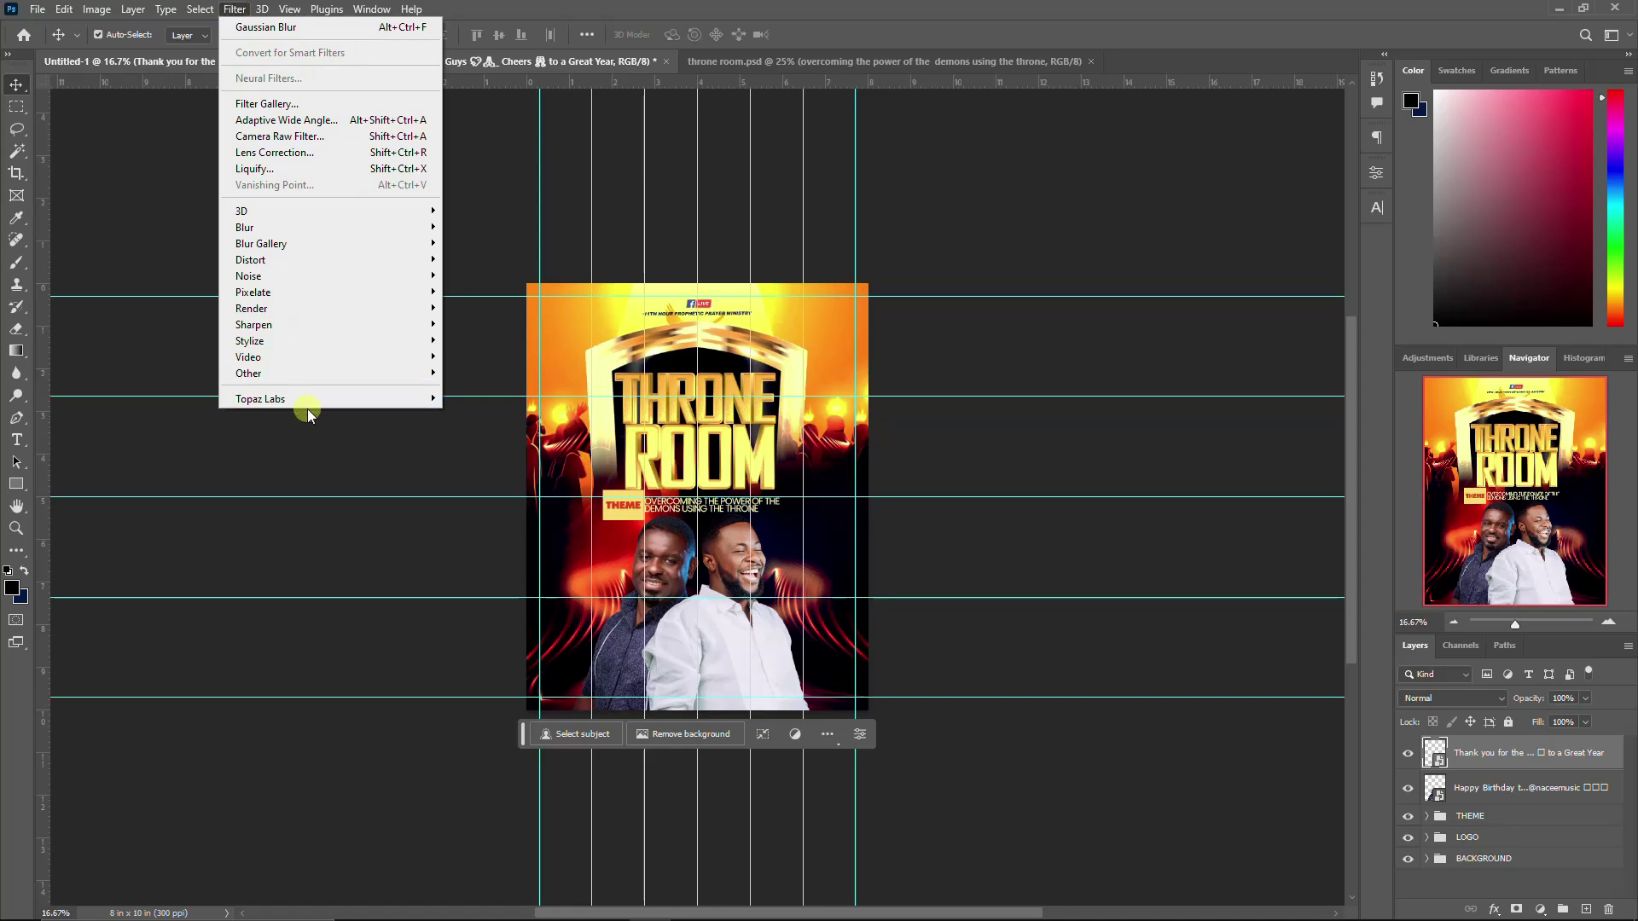
mouse_move(315, 397)
click(524, 402)
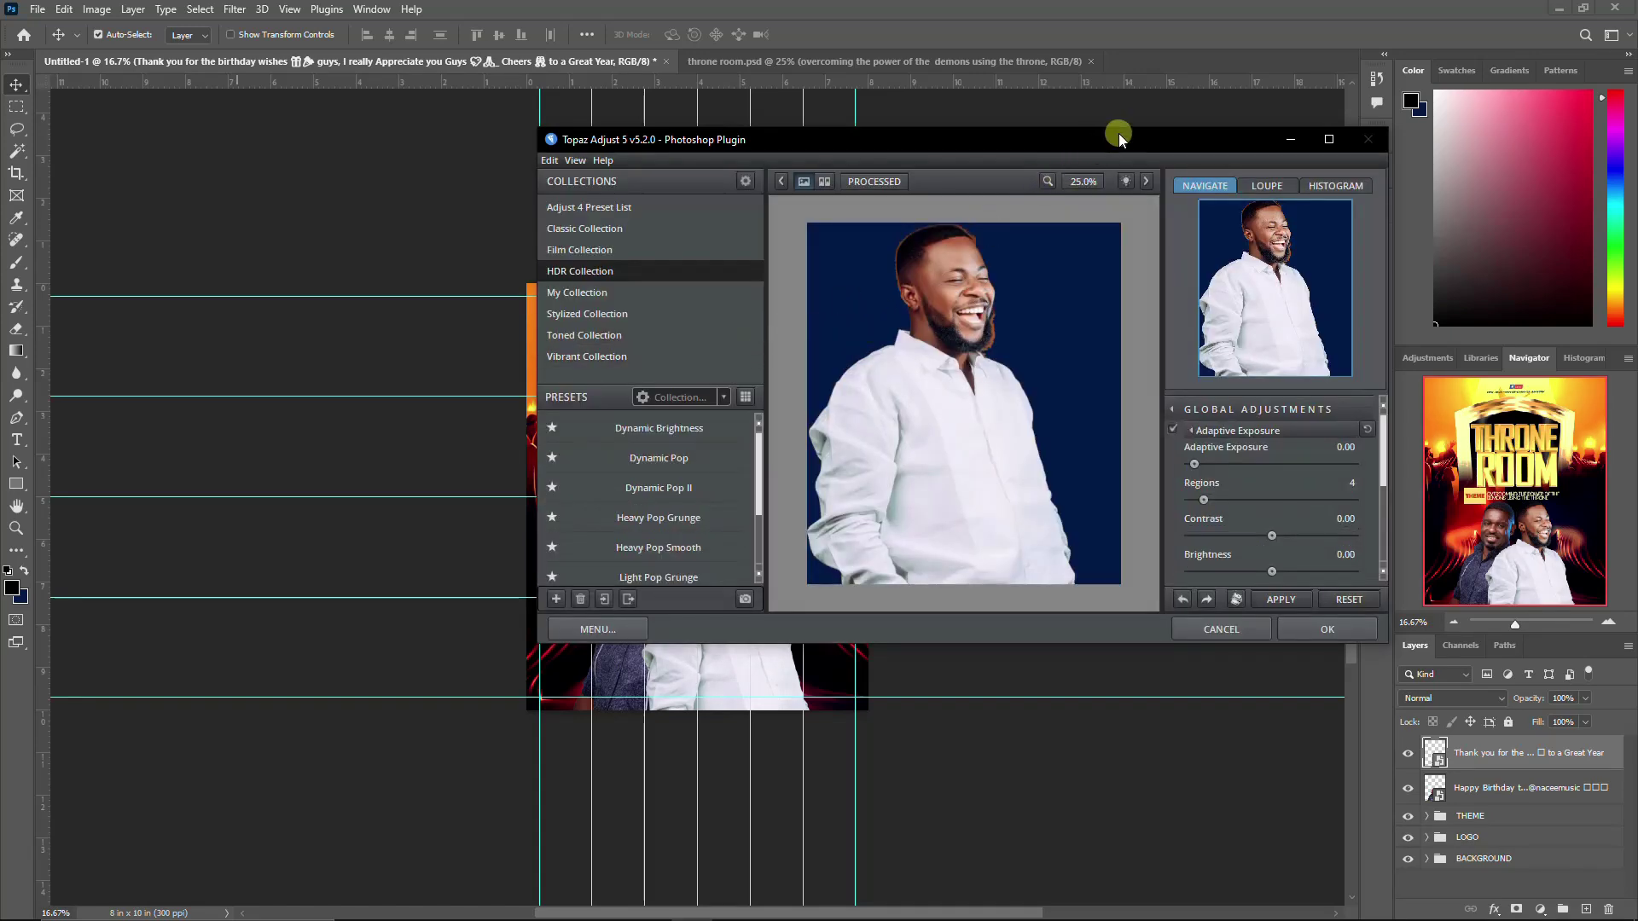
drag(1118, 133, 1023, 131)
click(592, 486)
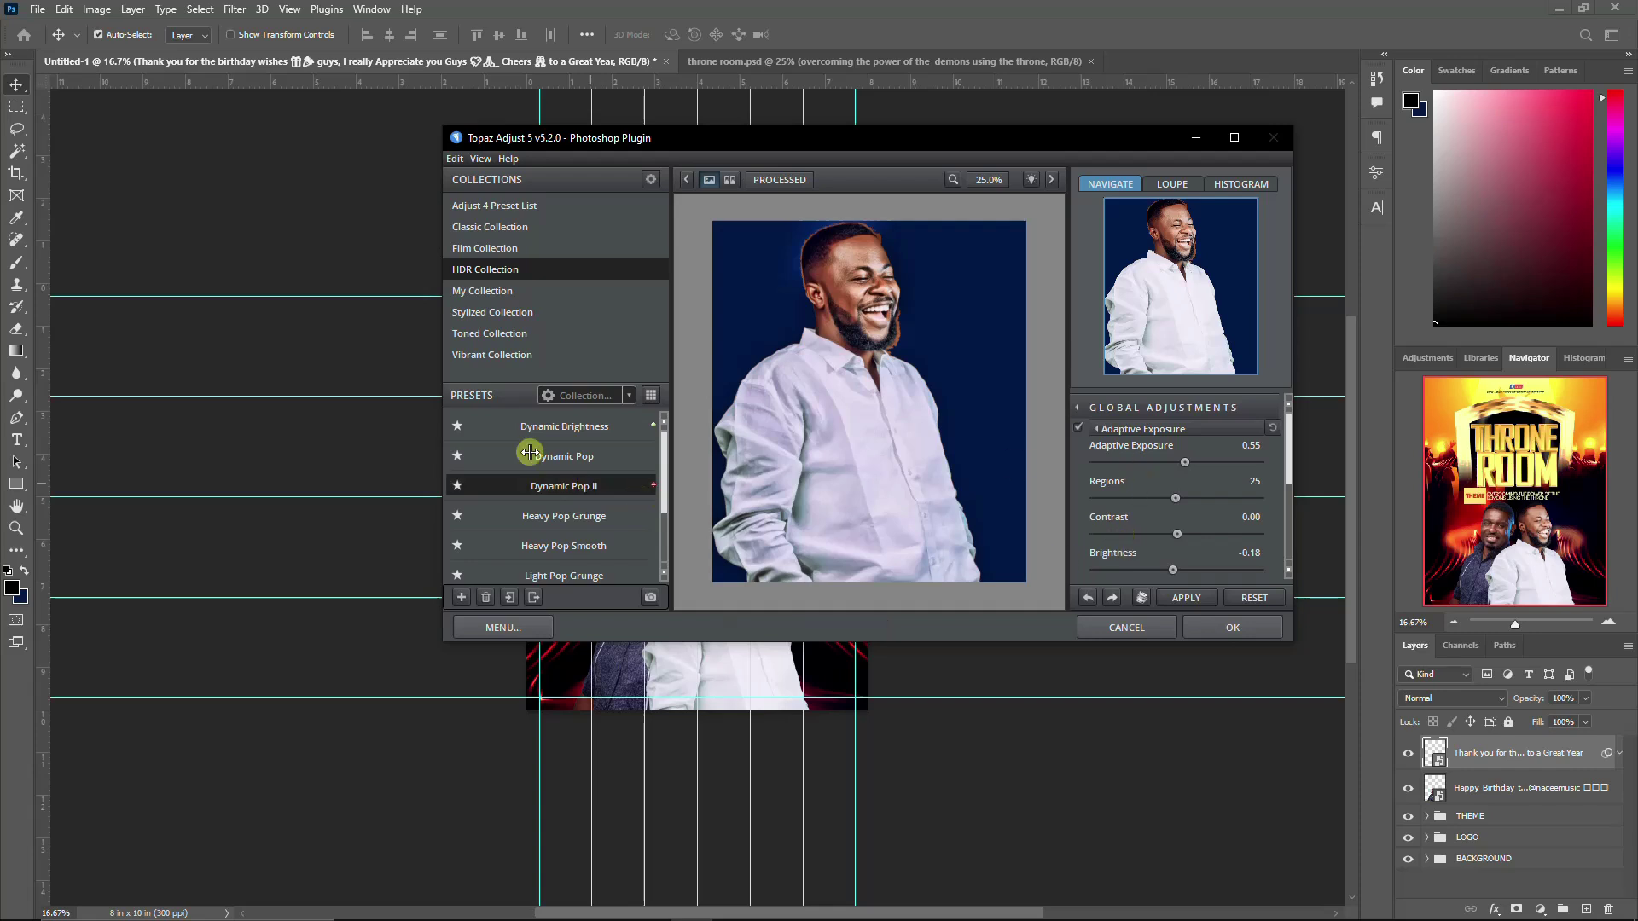
mouse_move(589, 496)
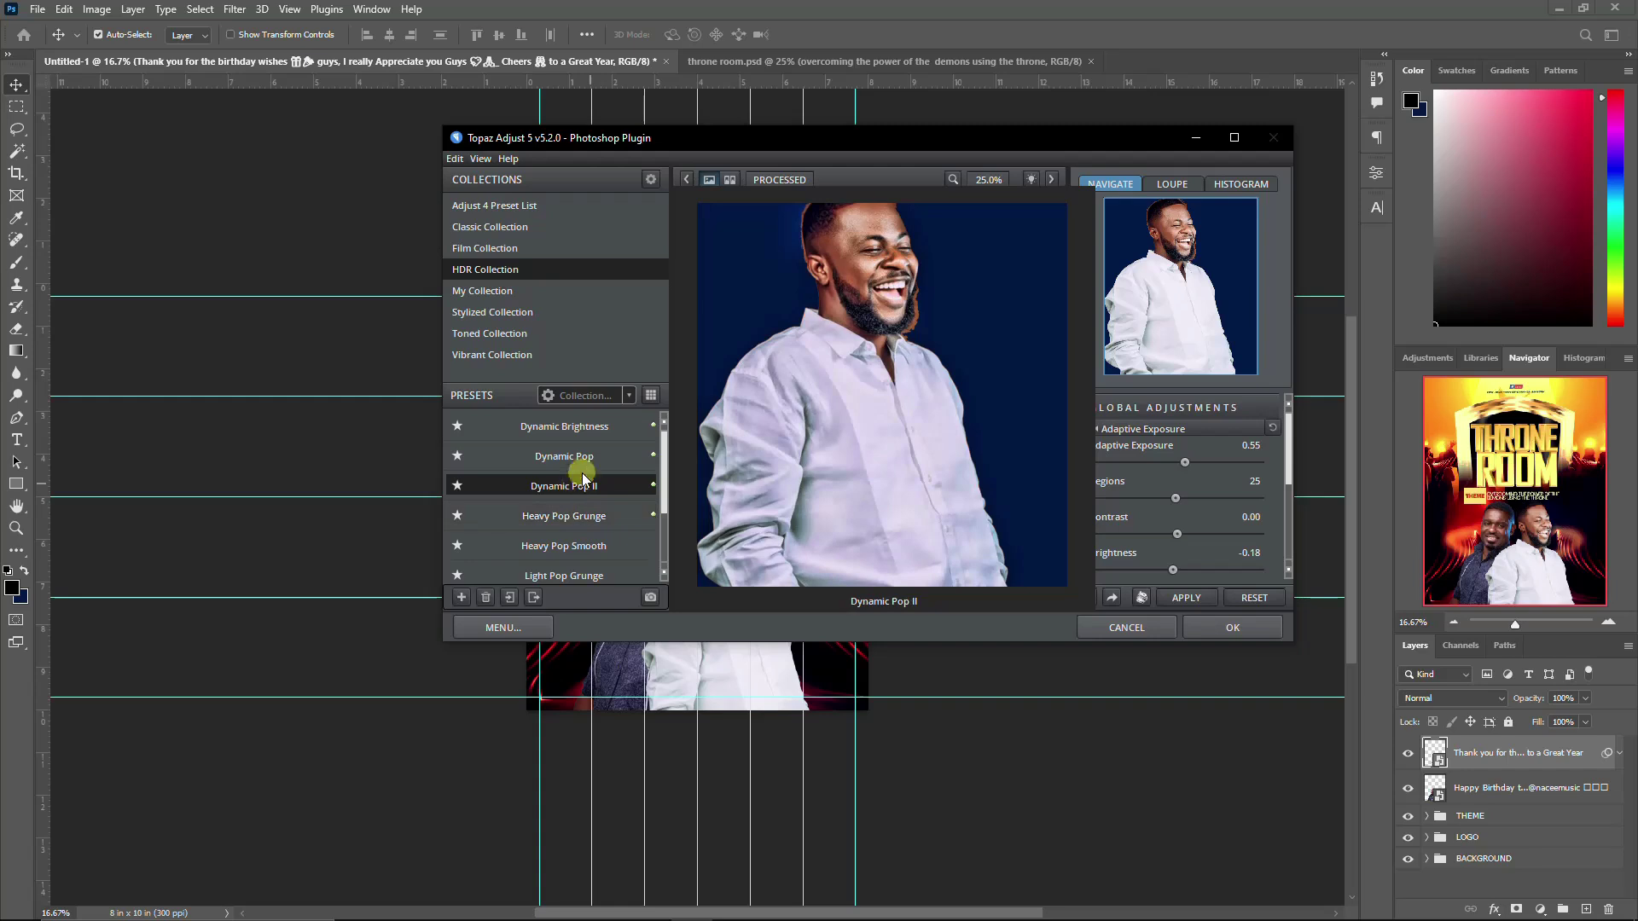
click(1217, 625)
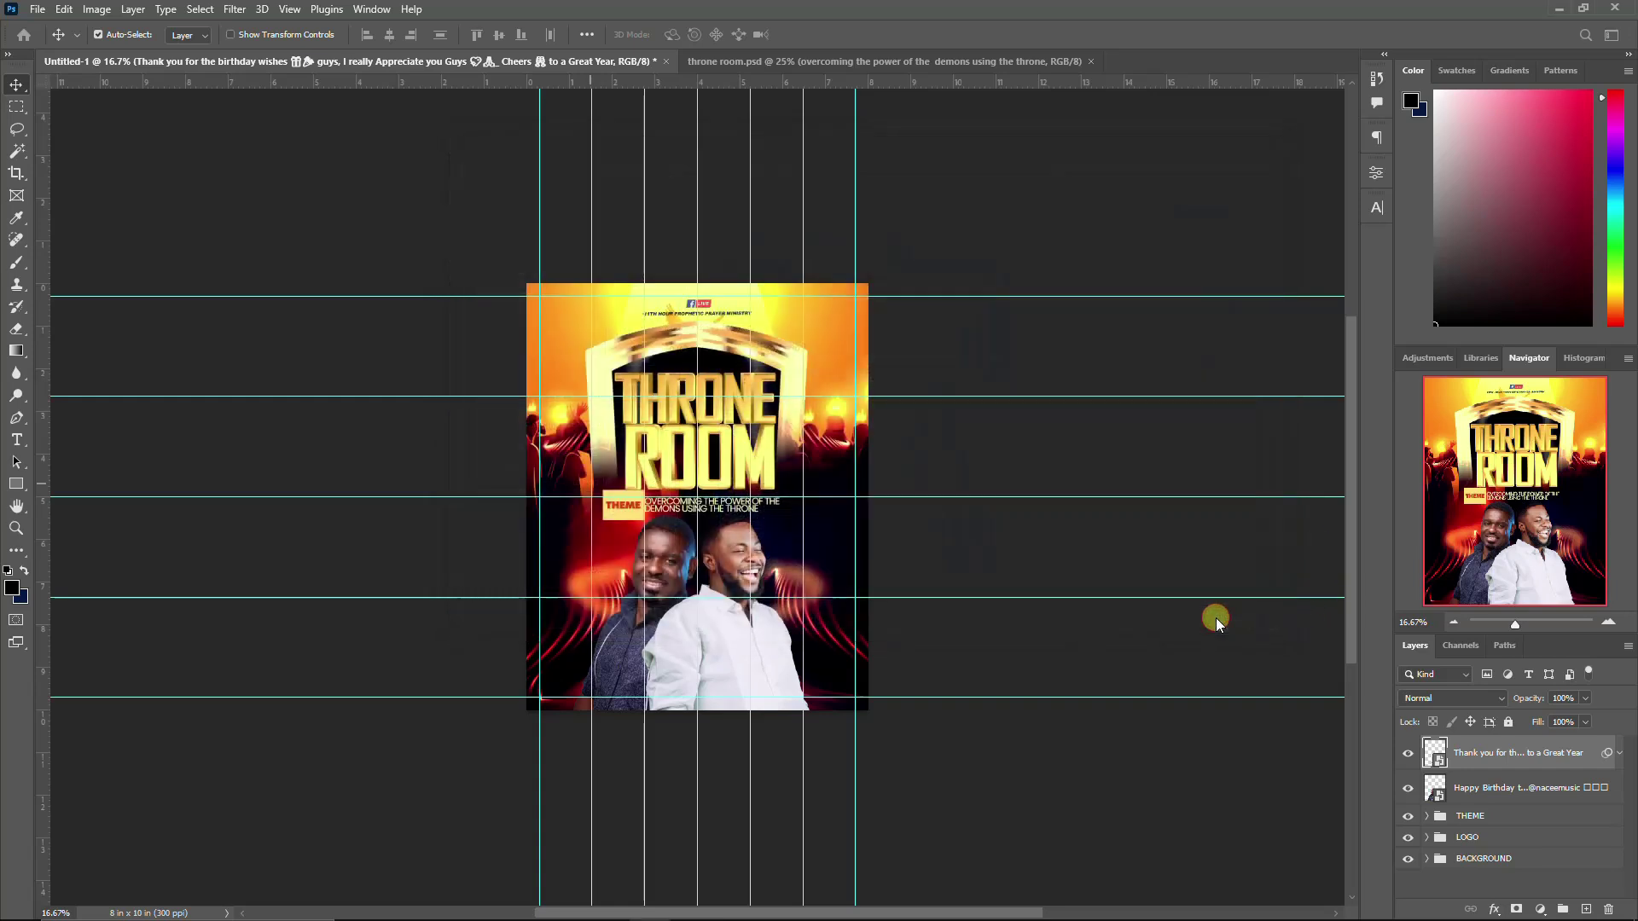
Step: Apply Topaz Adjust 5 with the same settings to the portrait of the man in the dark patterned shirt
click(749, 585)
click(554, 35)
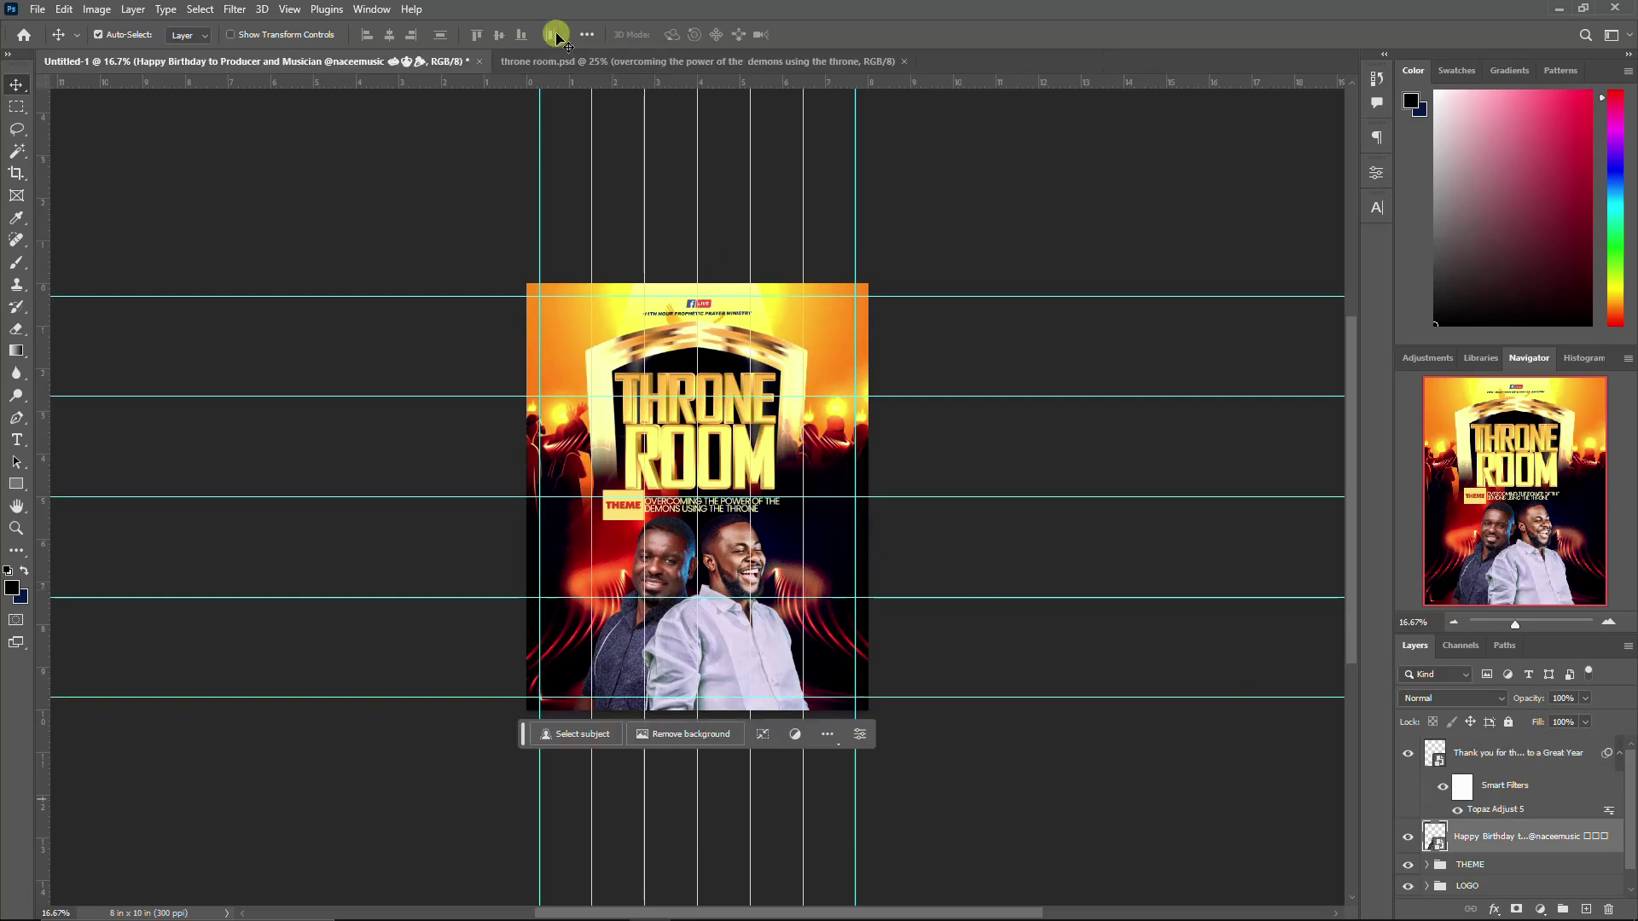
click(288, 10)
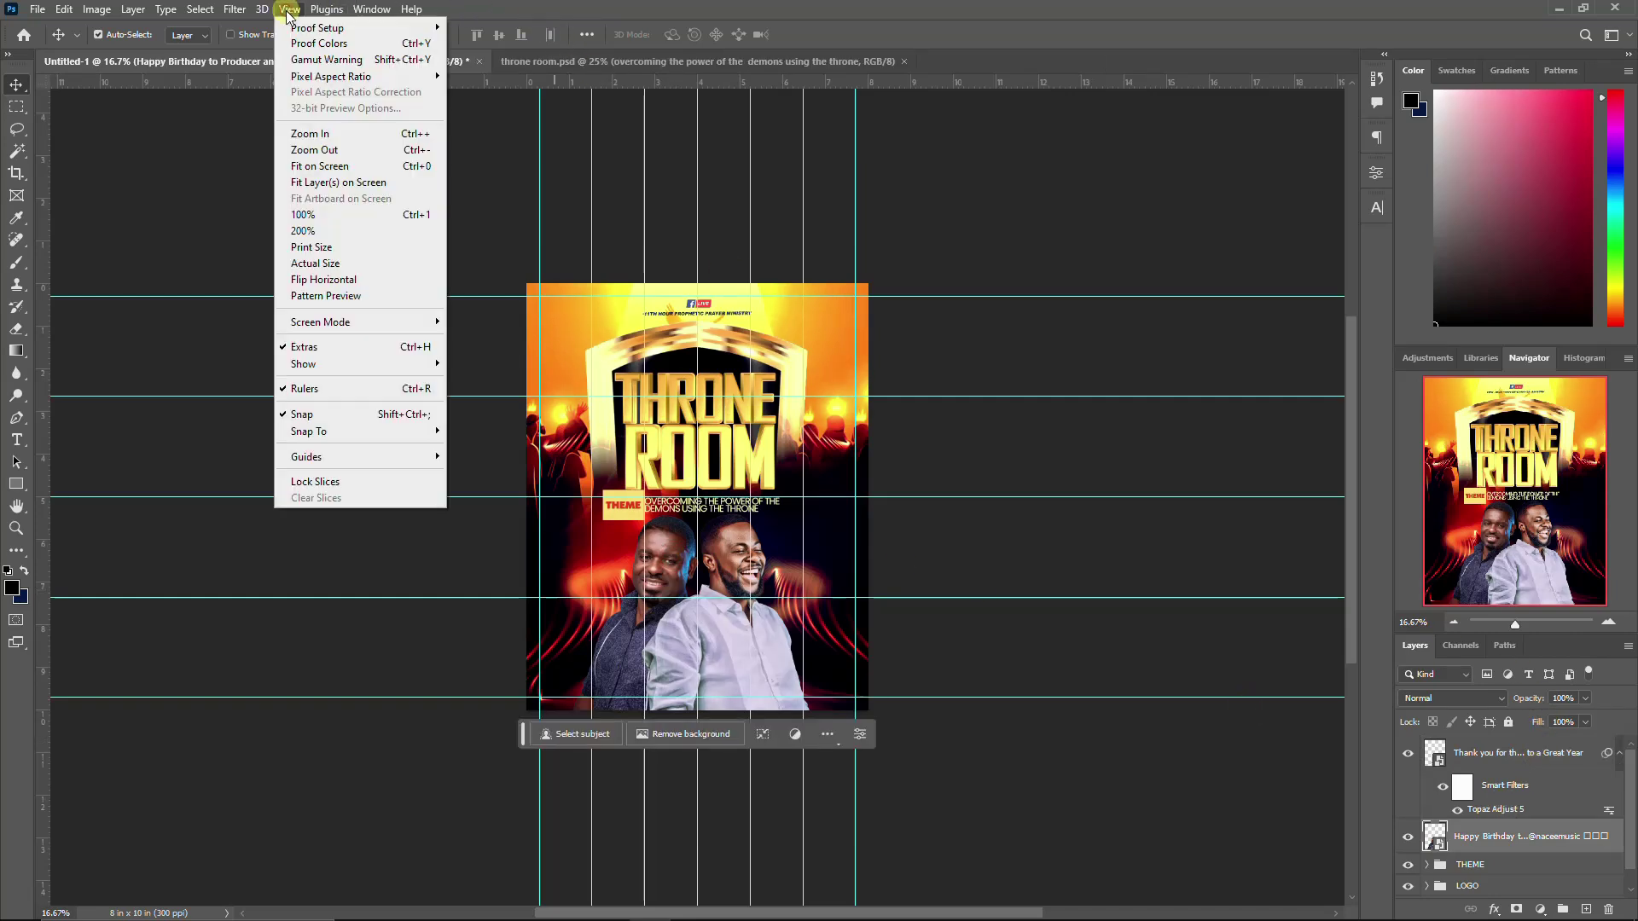
click(235, 10)
mouse_move(300, 394)
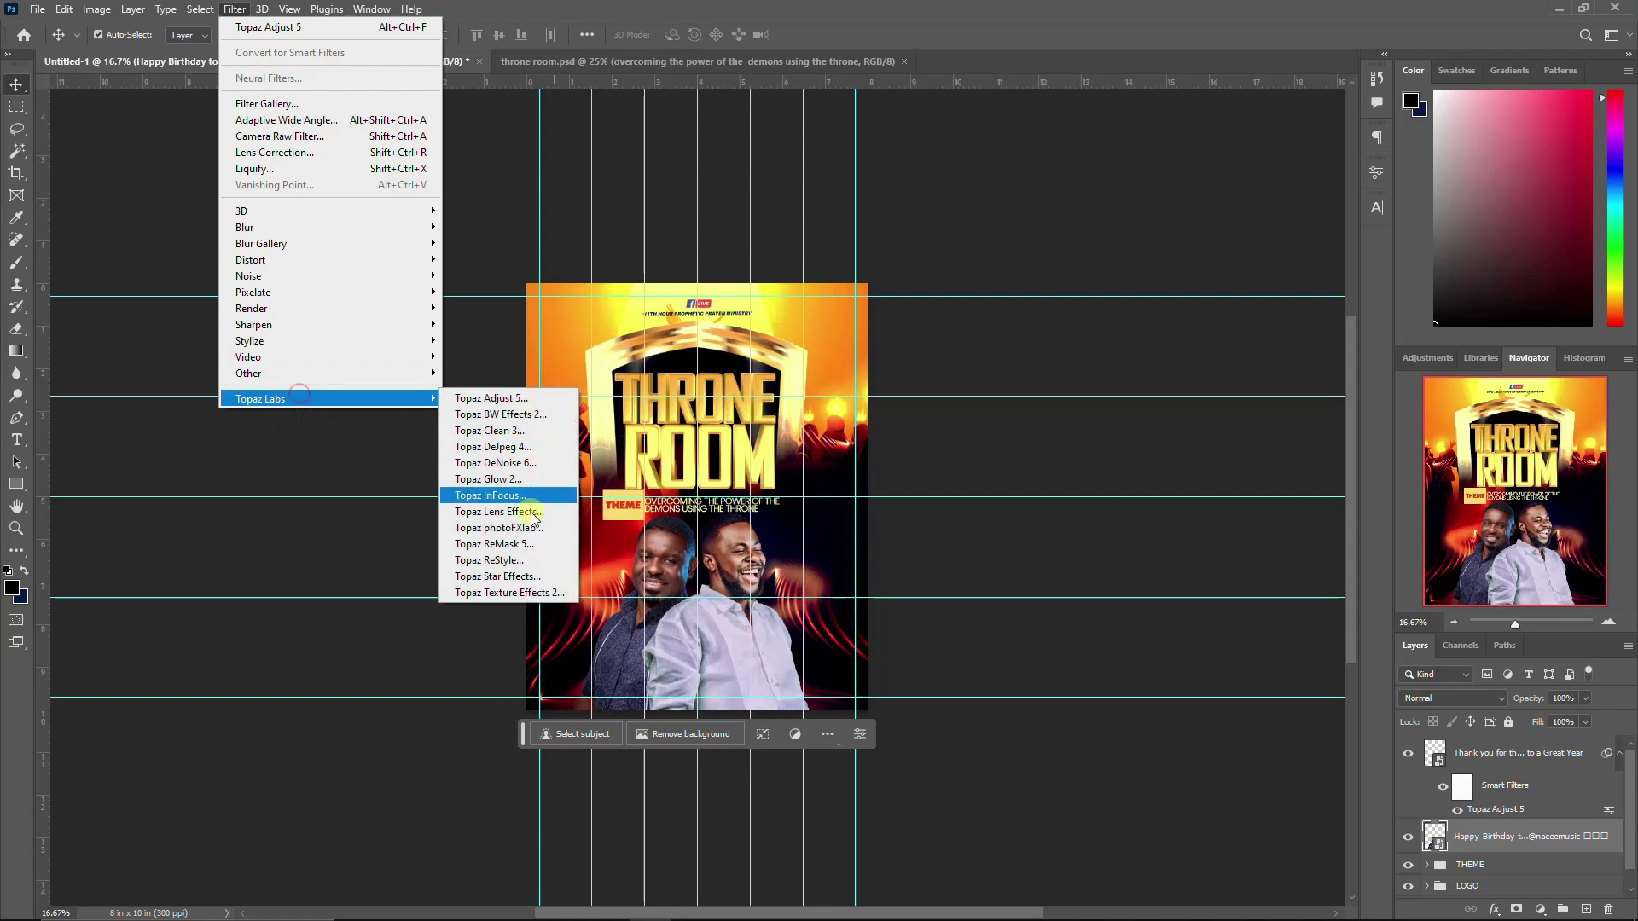
click(509, 398)
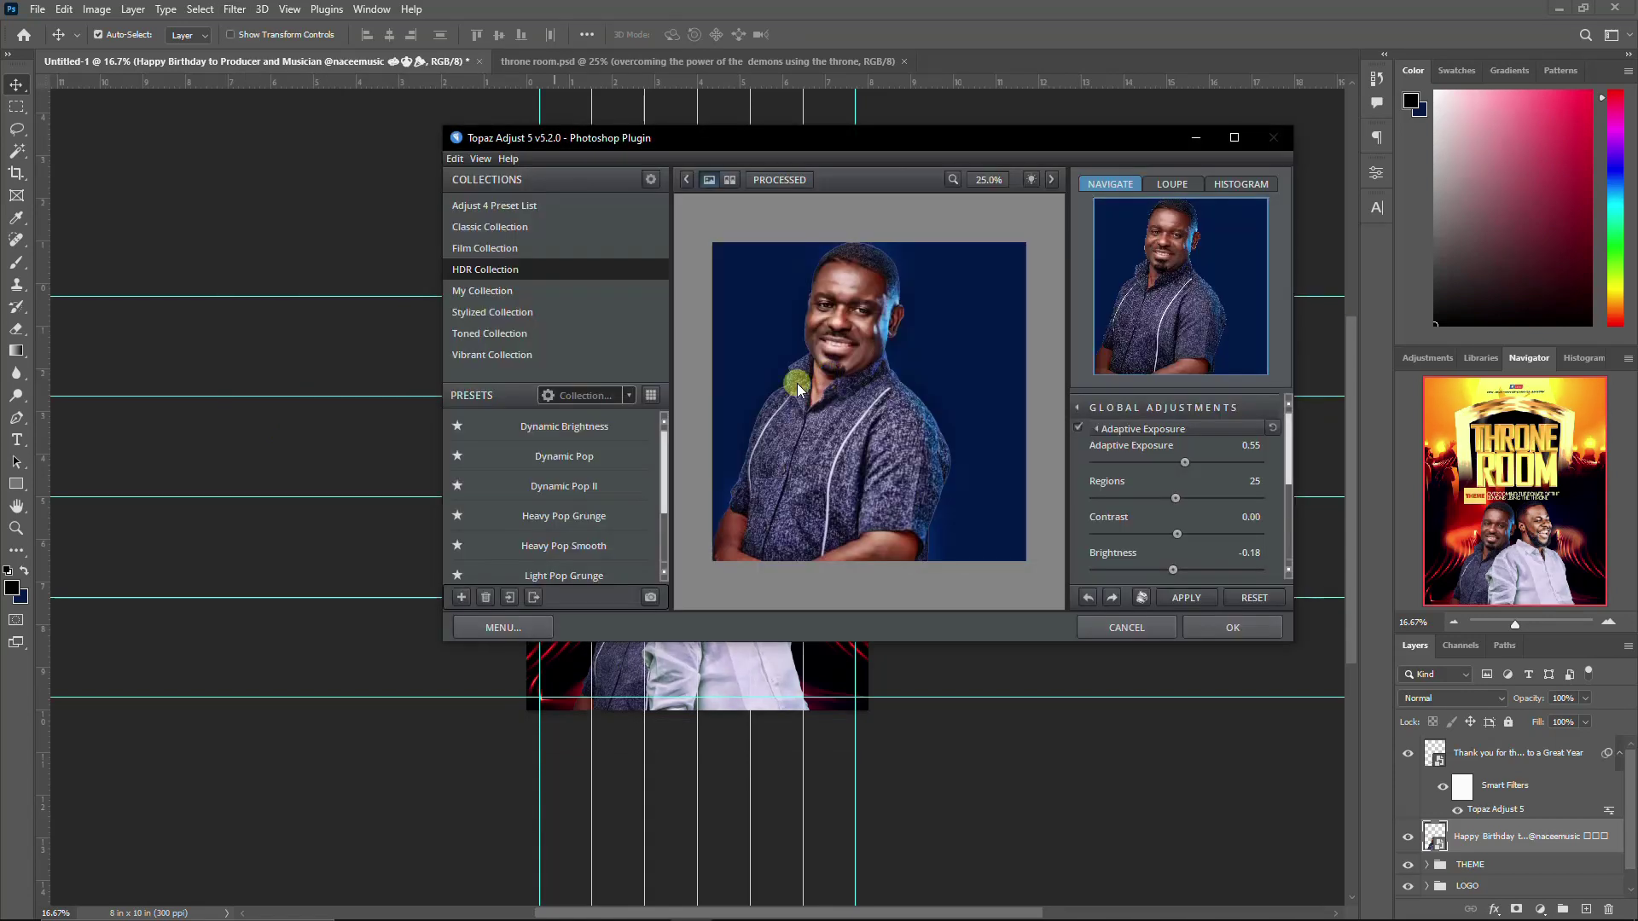
click(1215, 626)
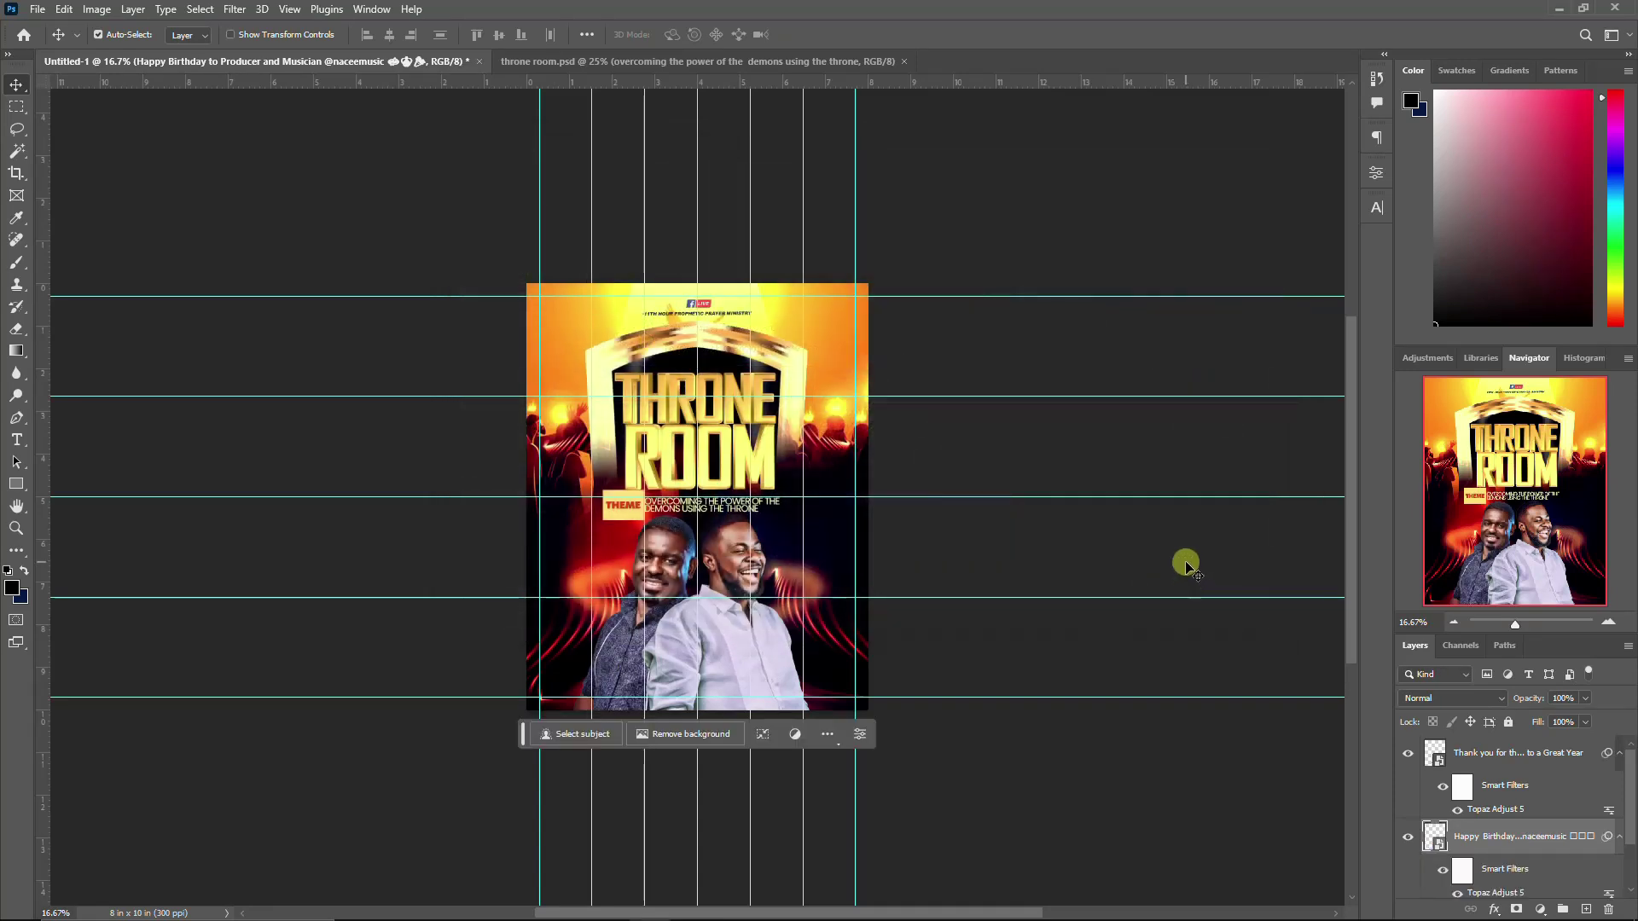
Step: Collapse the smart filters of both portrait layers, group the two layers and name the group IMAGES
click(1617, 749)
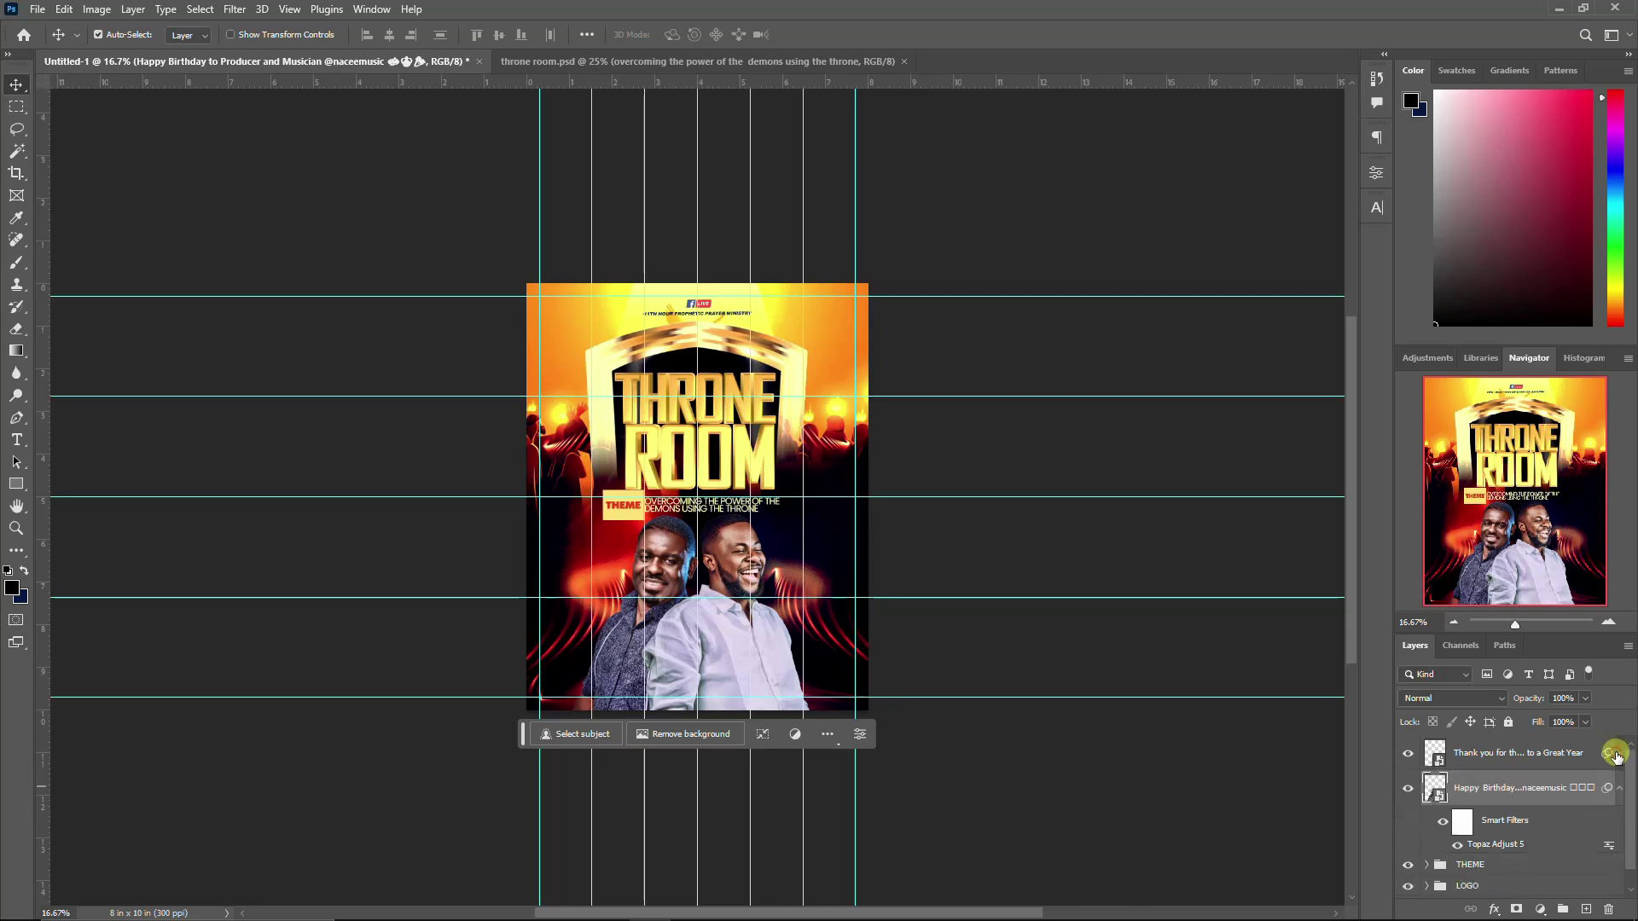
click(1619, 789)
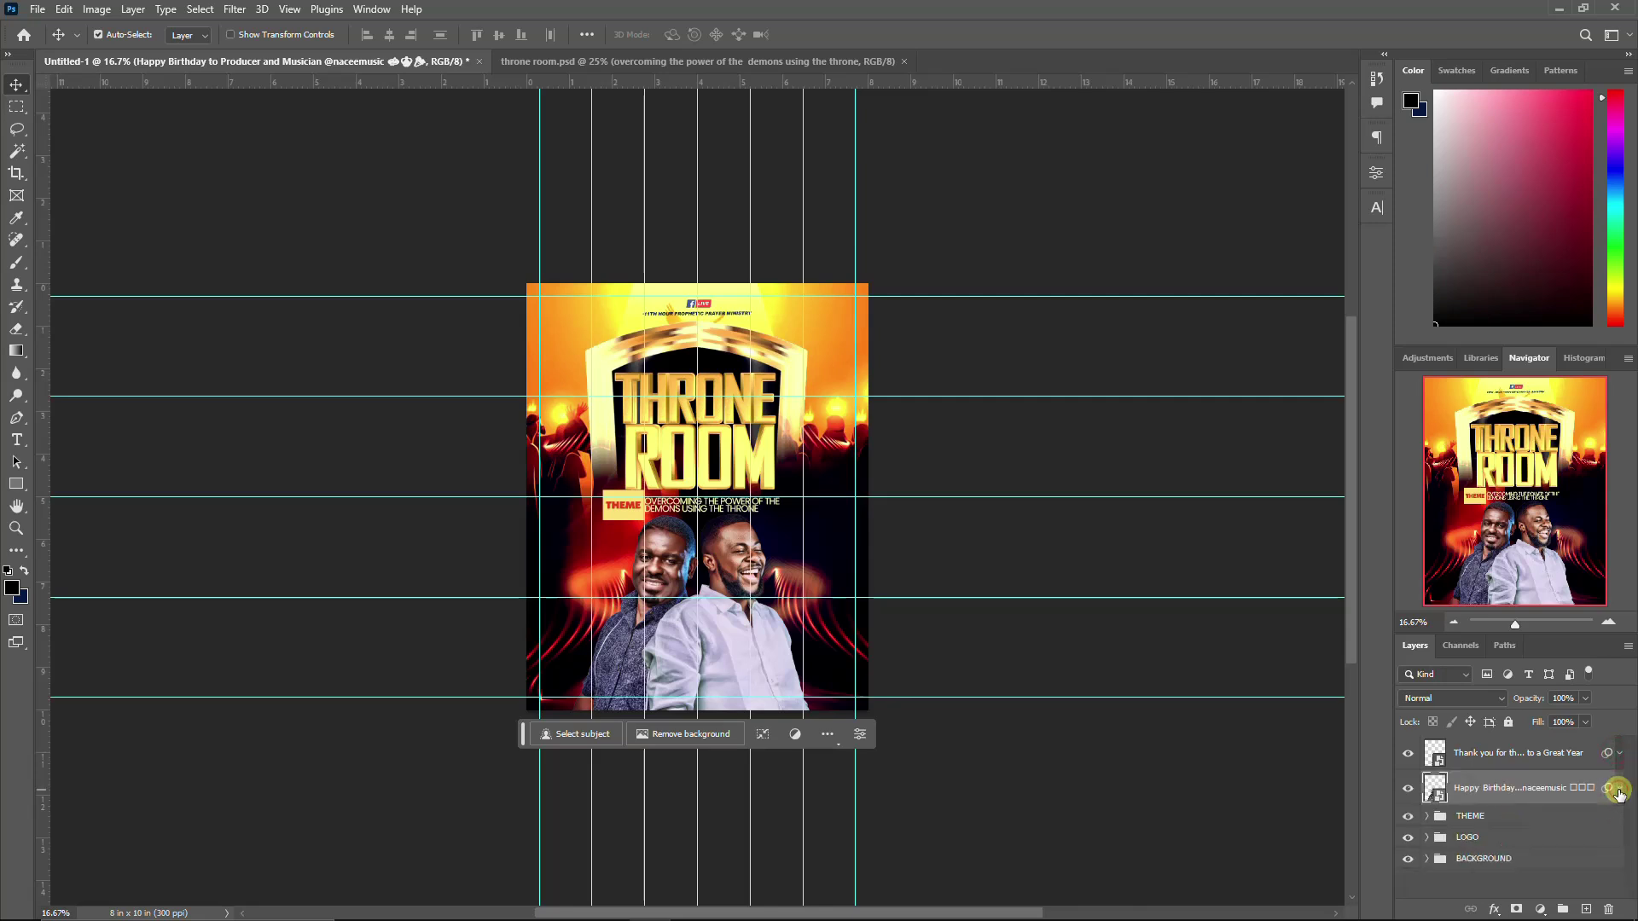
shift+click(1491, 754)
key(ctrl+g)
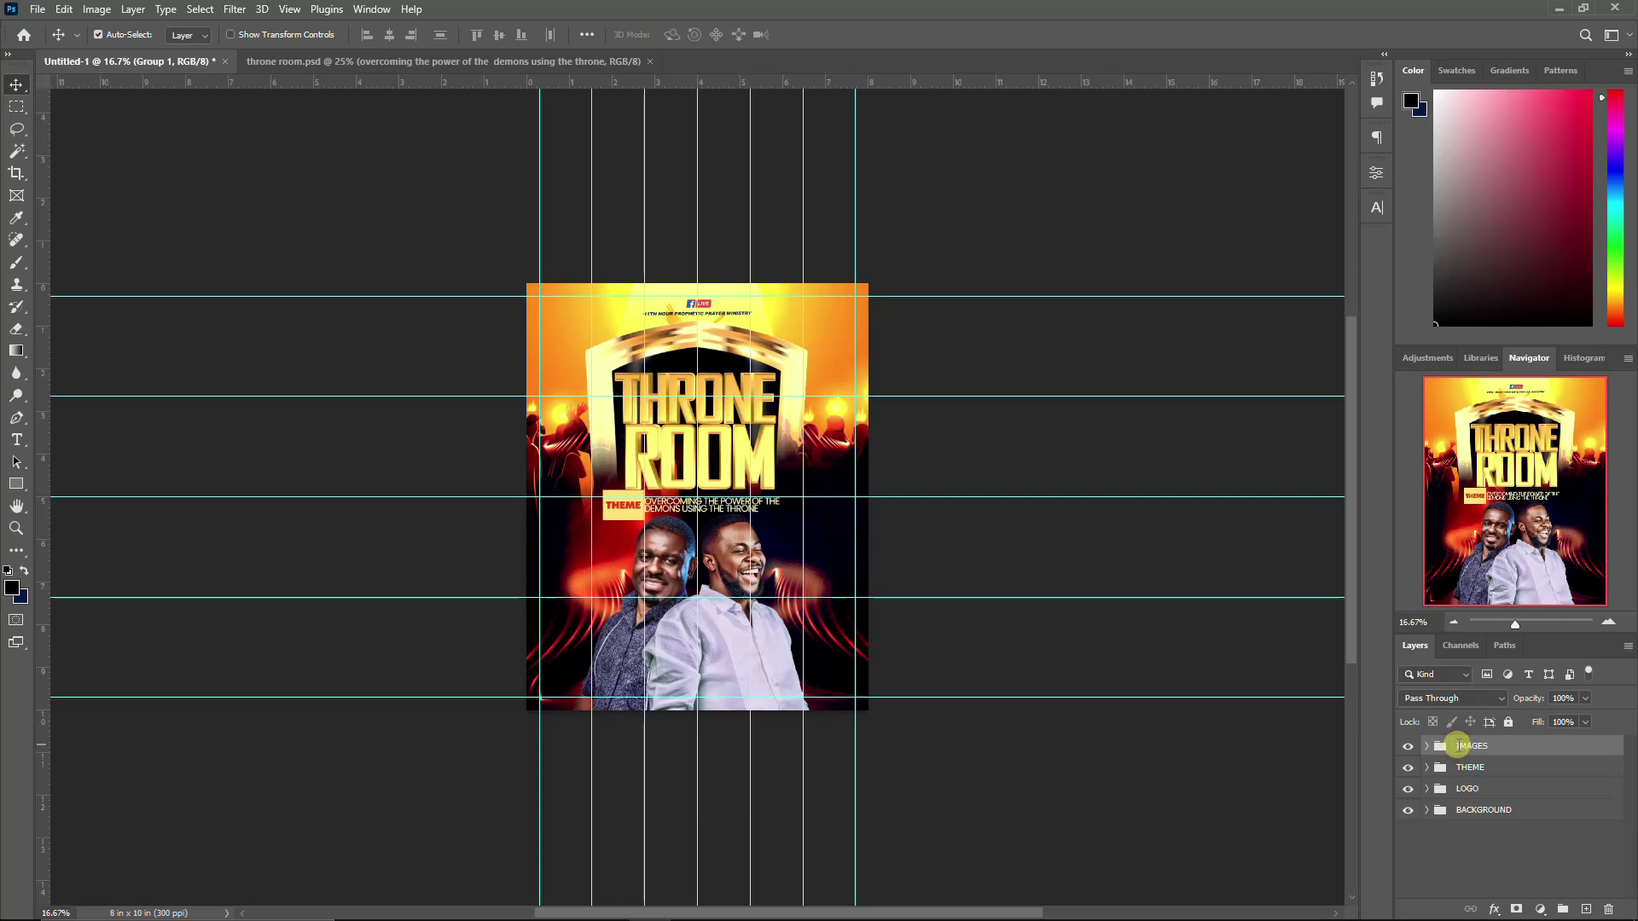
Step: Copy the two pastor name texts and their "With" labels from throne room.psd into the untitled flyer and place them beside the portraits
click(351, 63)
click(570, 603)
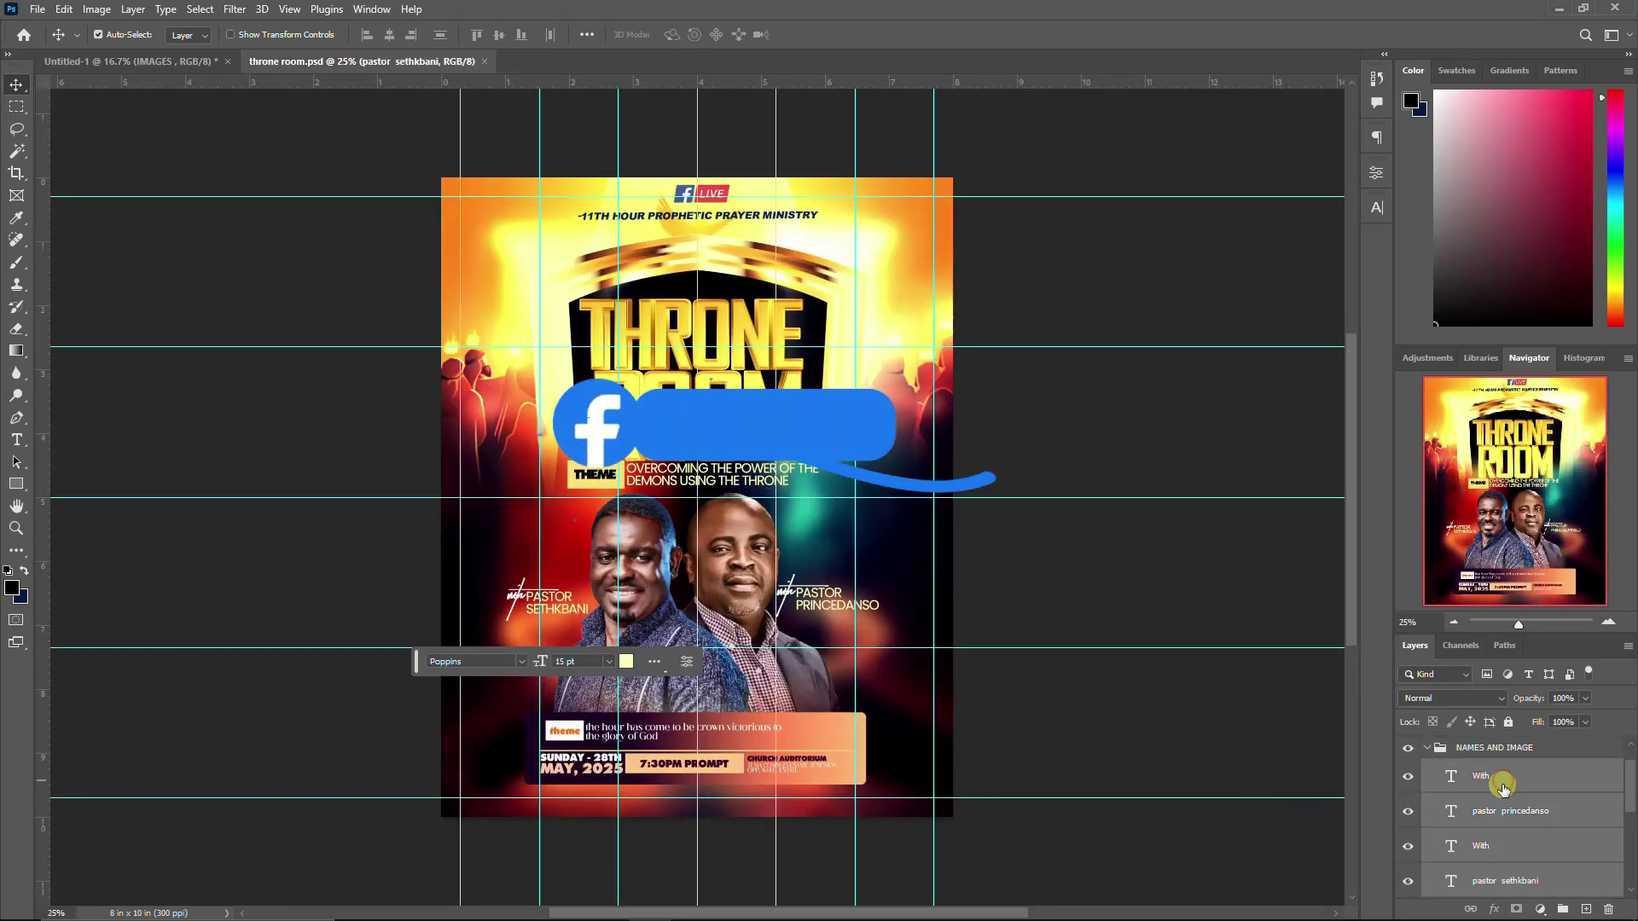
scroll(1501, 793, down, 6)
scroll(1503, 831, up, 1)
scroll(1503, 831, up, 1)
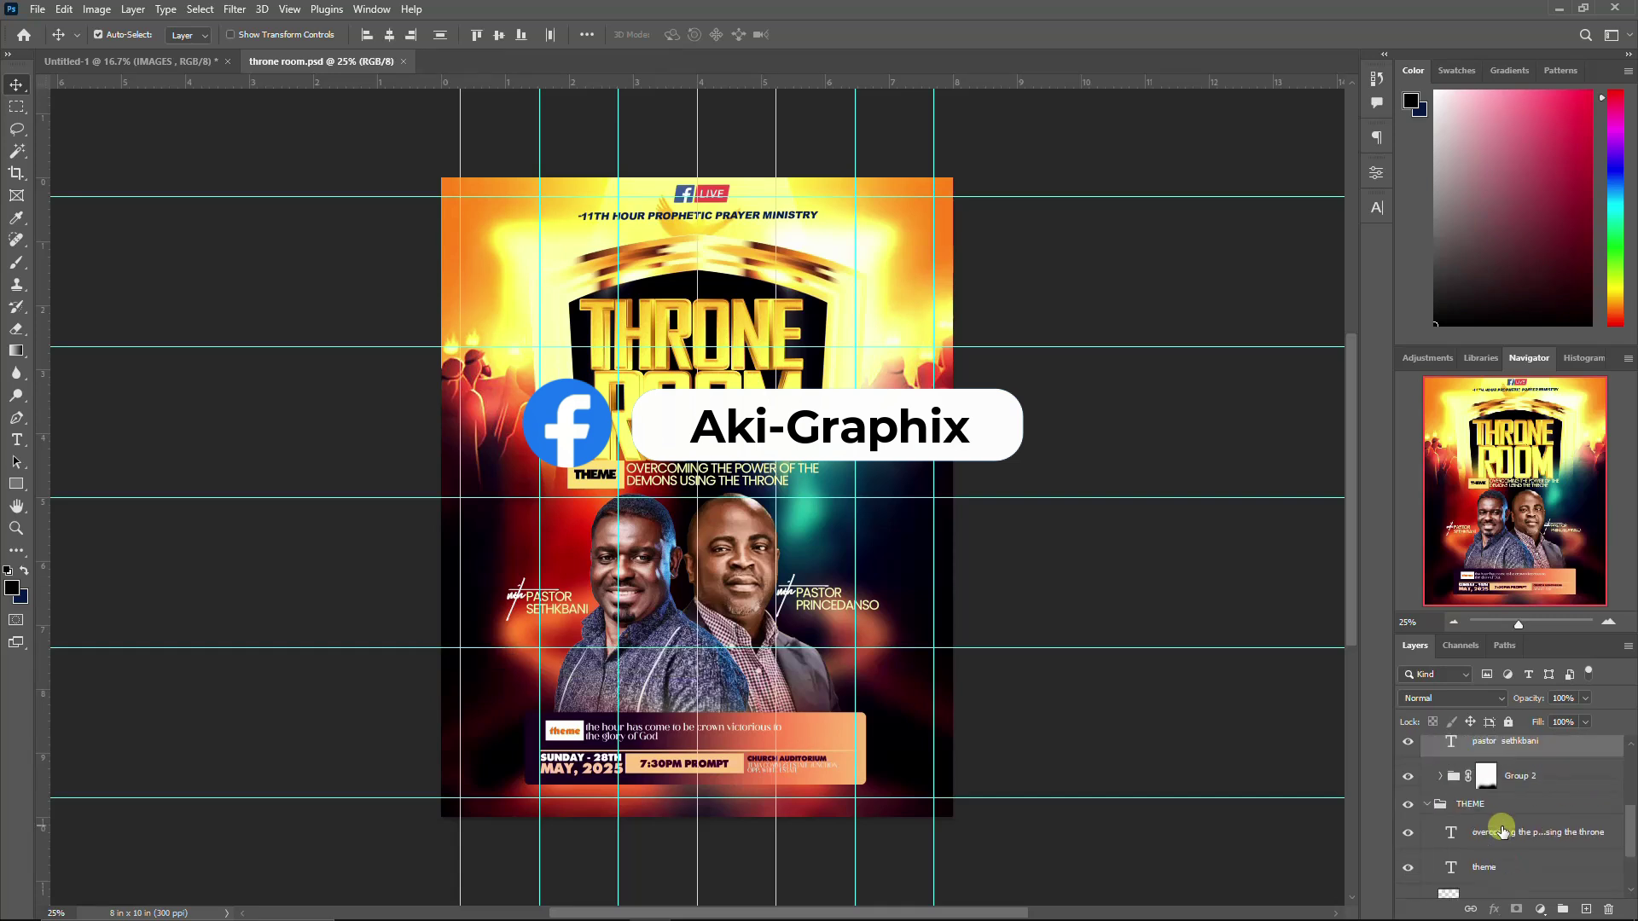
scroll(1500, 821, up, 1)
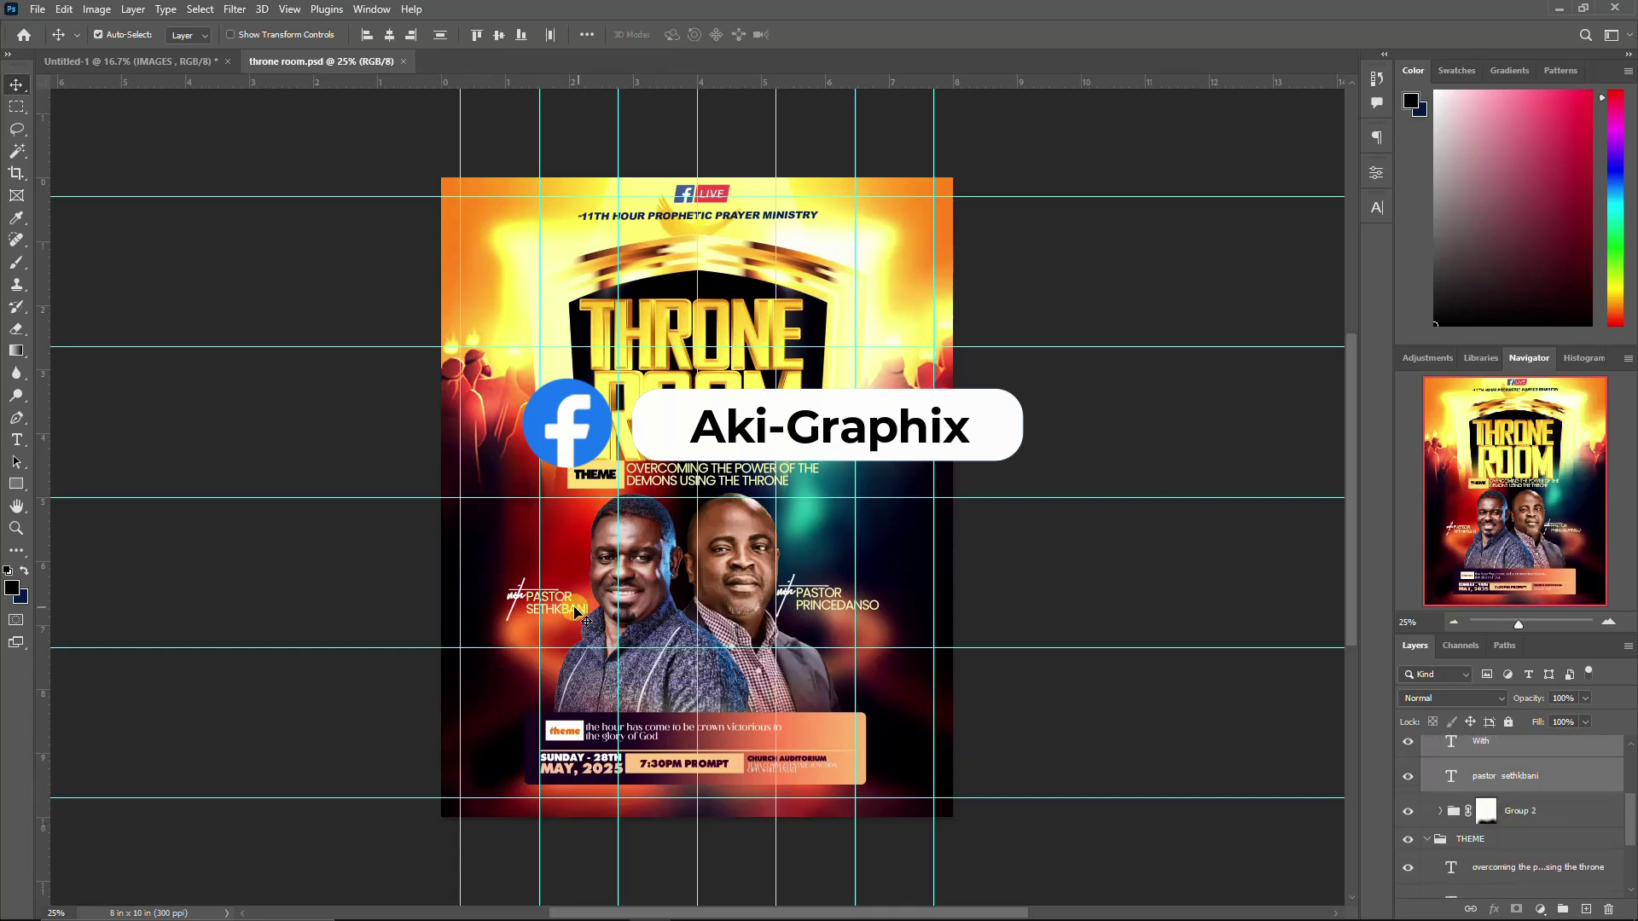
drag(572, 608, 130, 70)
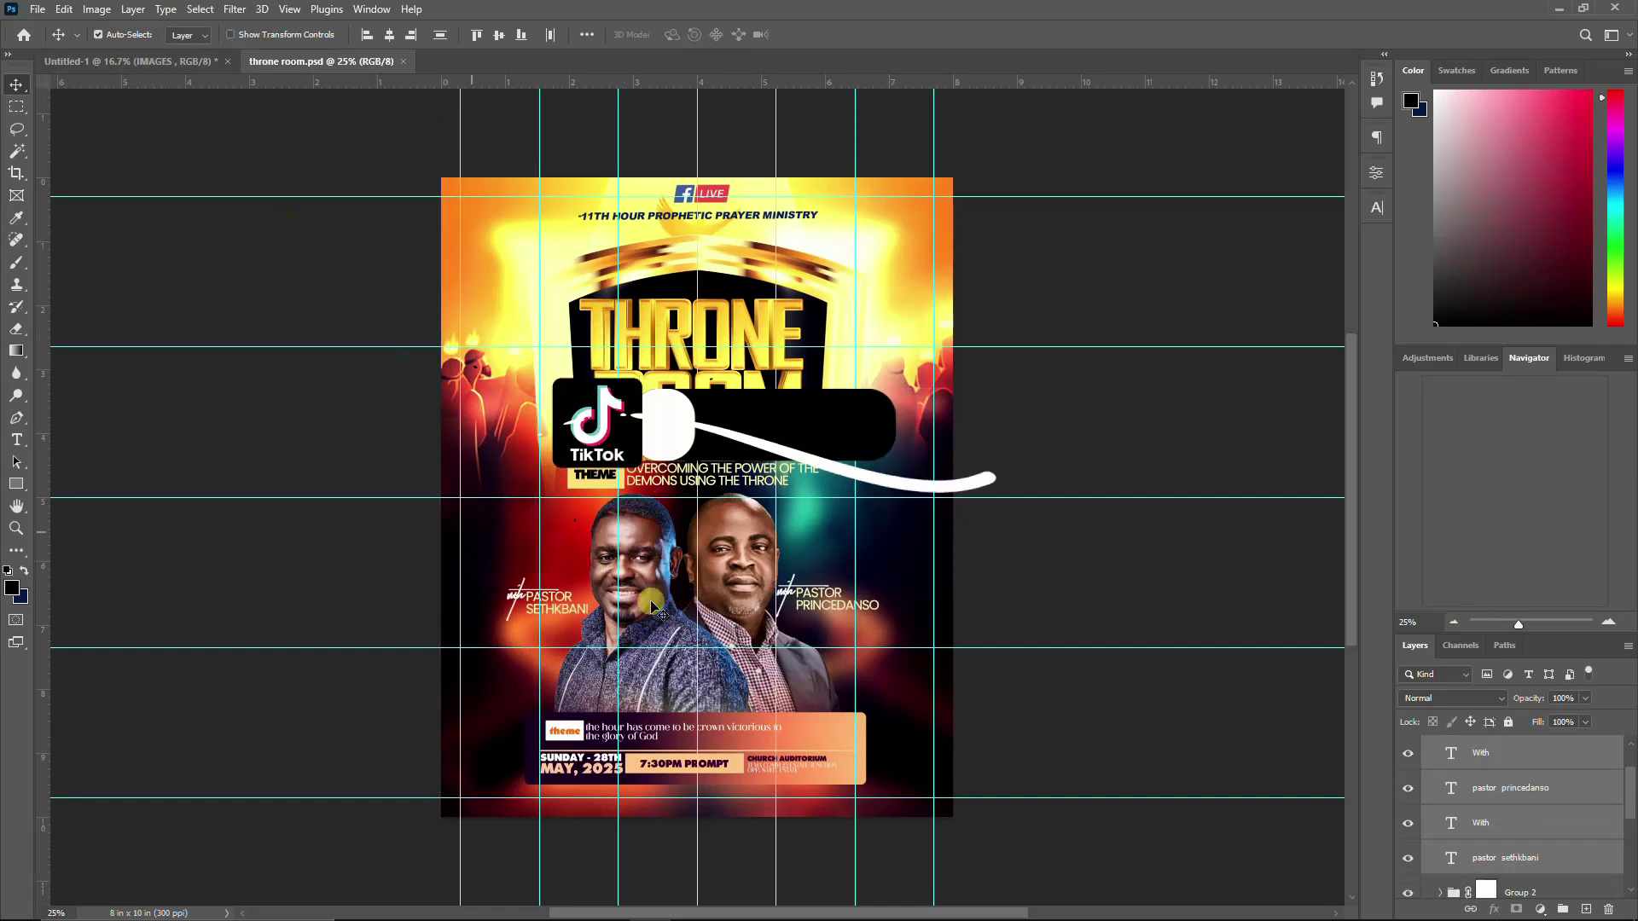
drag(563, 612, 701, 644)
mouse_move(602, 648)
mouse_down()
mouse_move(597, 593)
mouse_move(620, 627)
mouse_up()
scroll(1467, 785, down, 1)
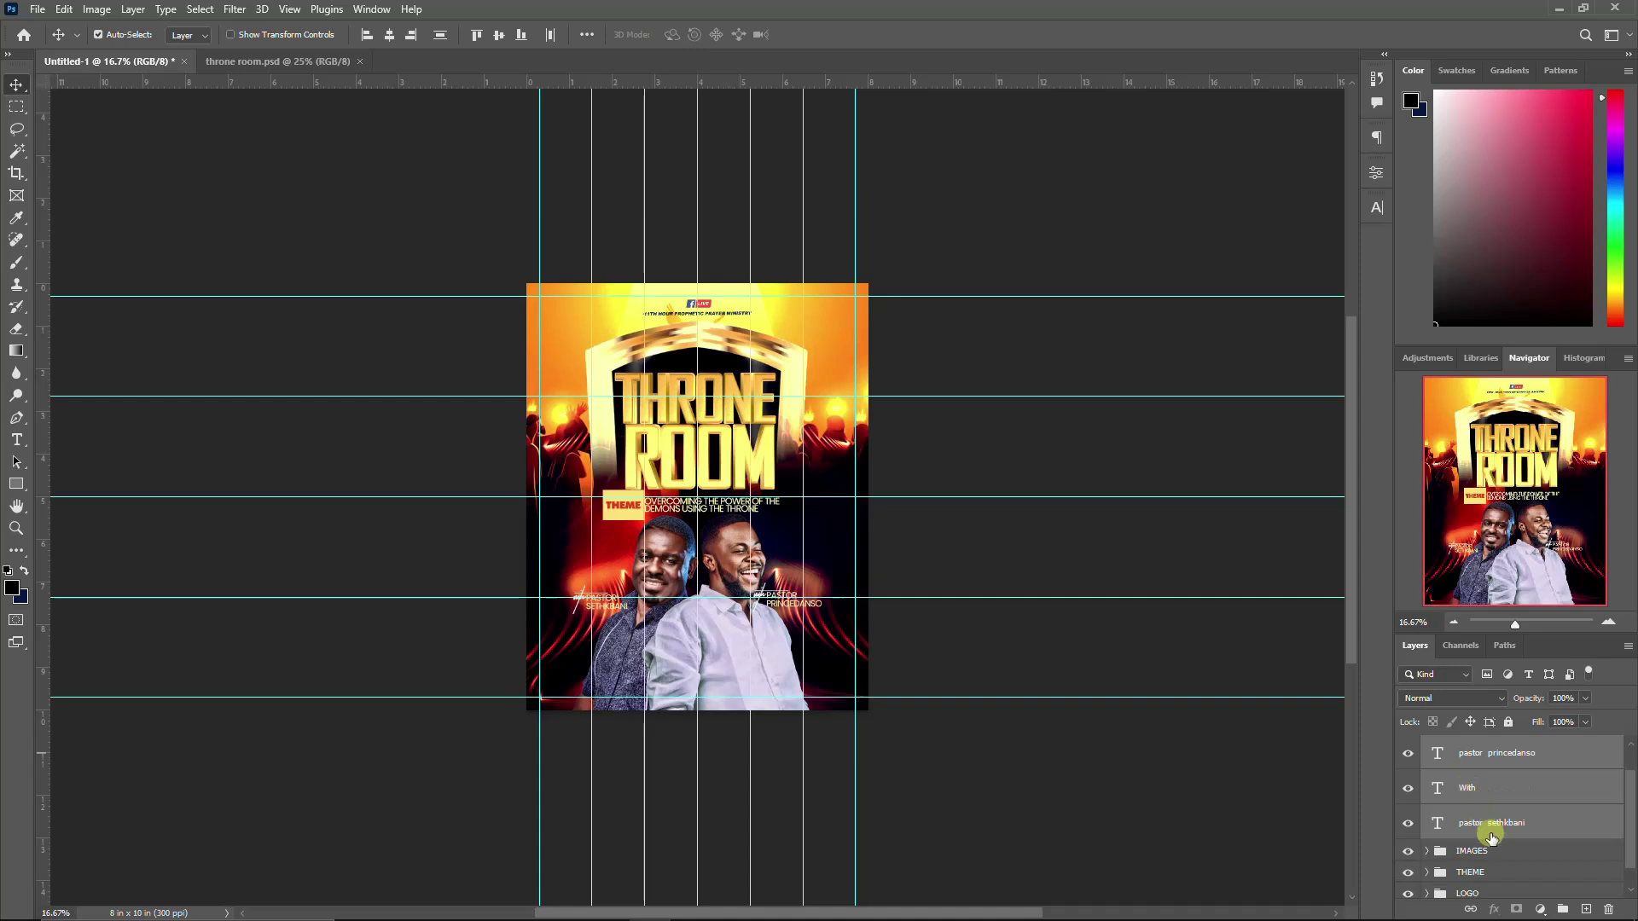
Step: Group the pastor name texts and their "With" labels and name the group NAMES
key(ctrl+g)
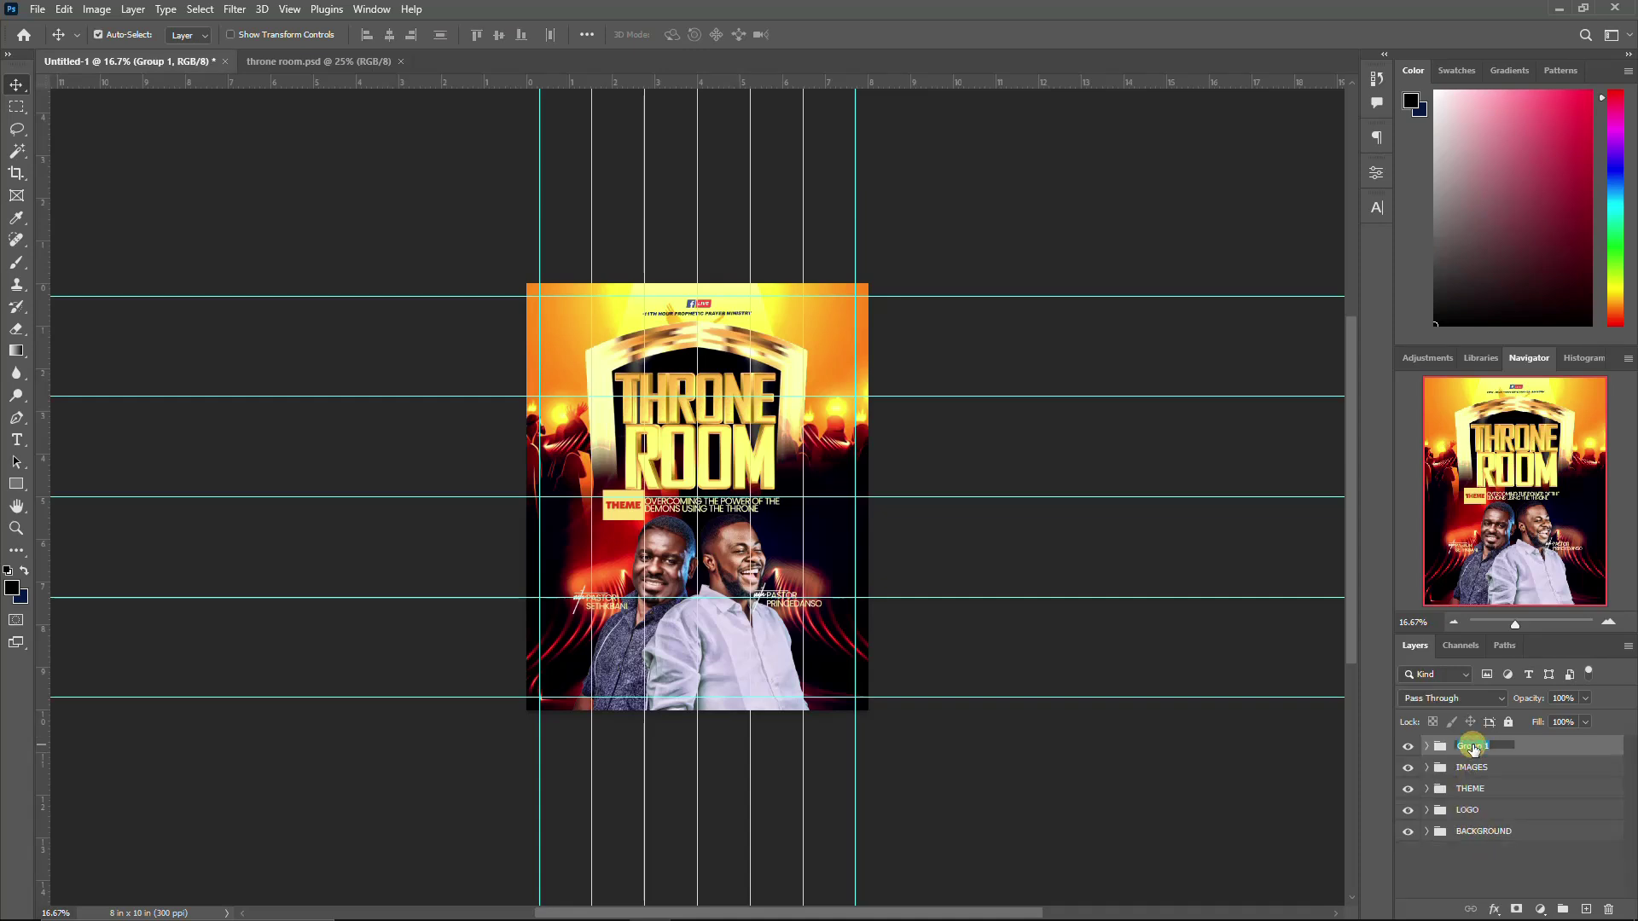
key(Return)
Step: Collapse the NAMES AND IMAGE group in throne room.psd and copy its DETAILS layer into the untitled flyer, near the bottom over the portraits
click(282, 63)
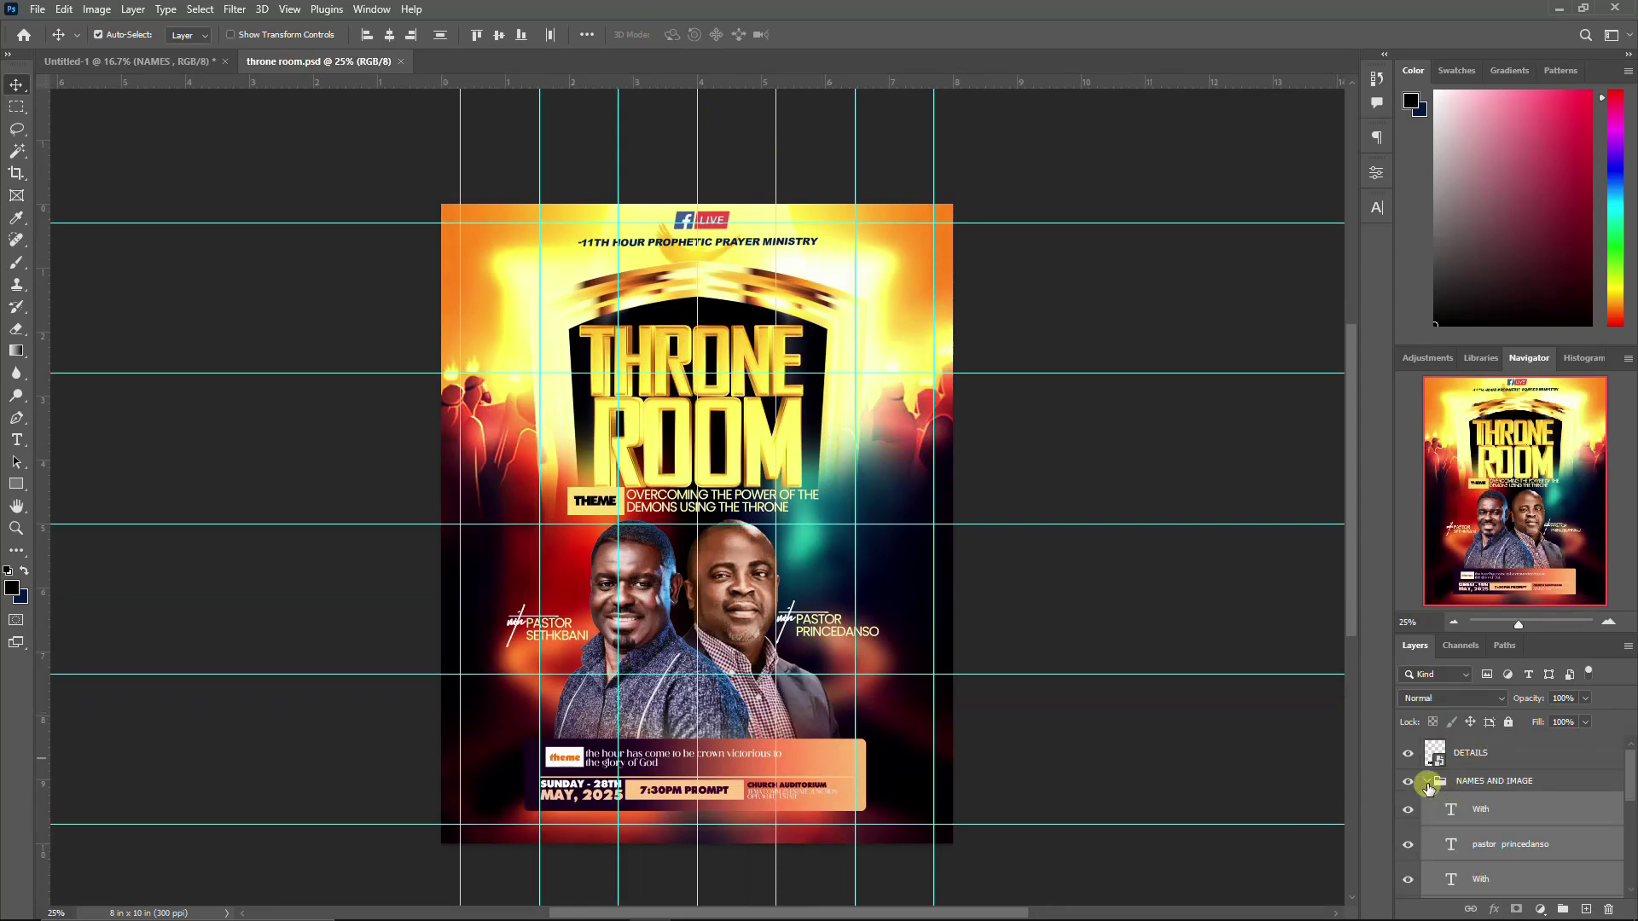
click(1427, 781)
click(1412, 761)
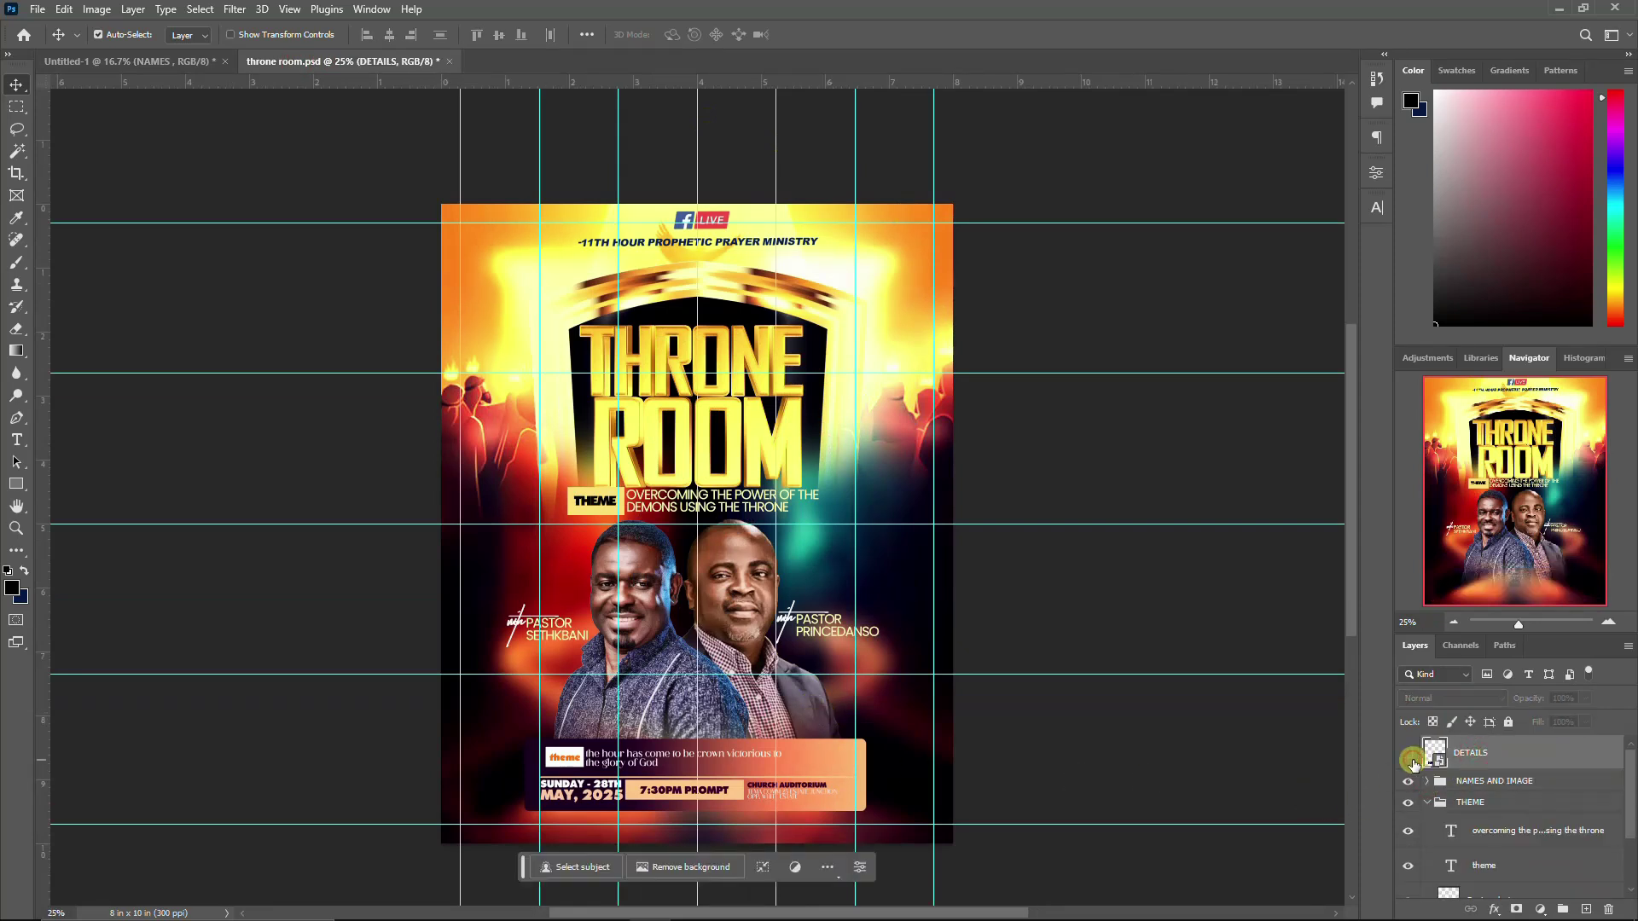
click(1412, 762)
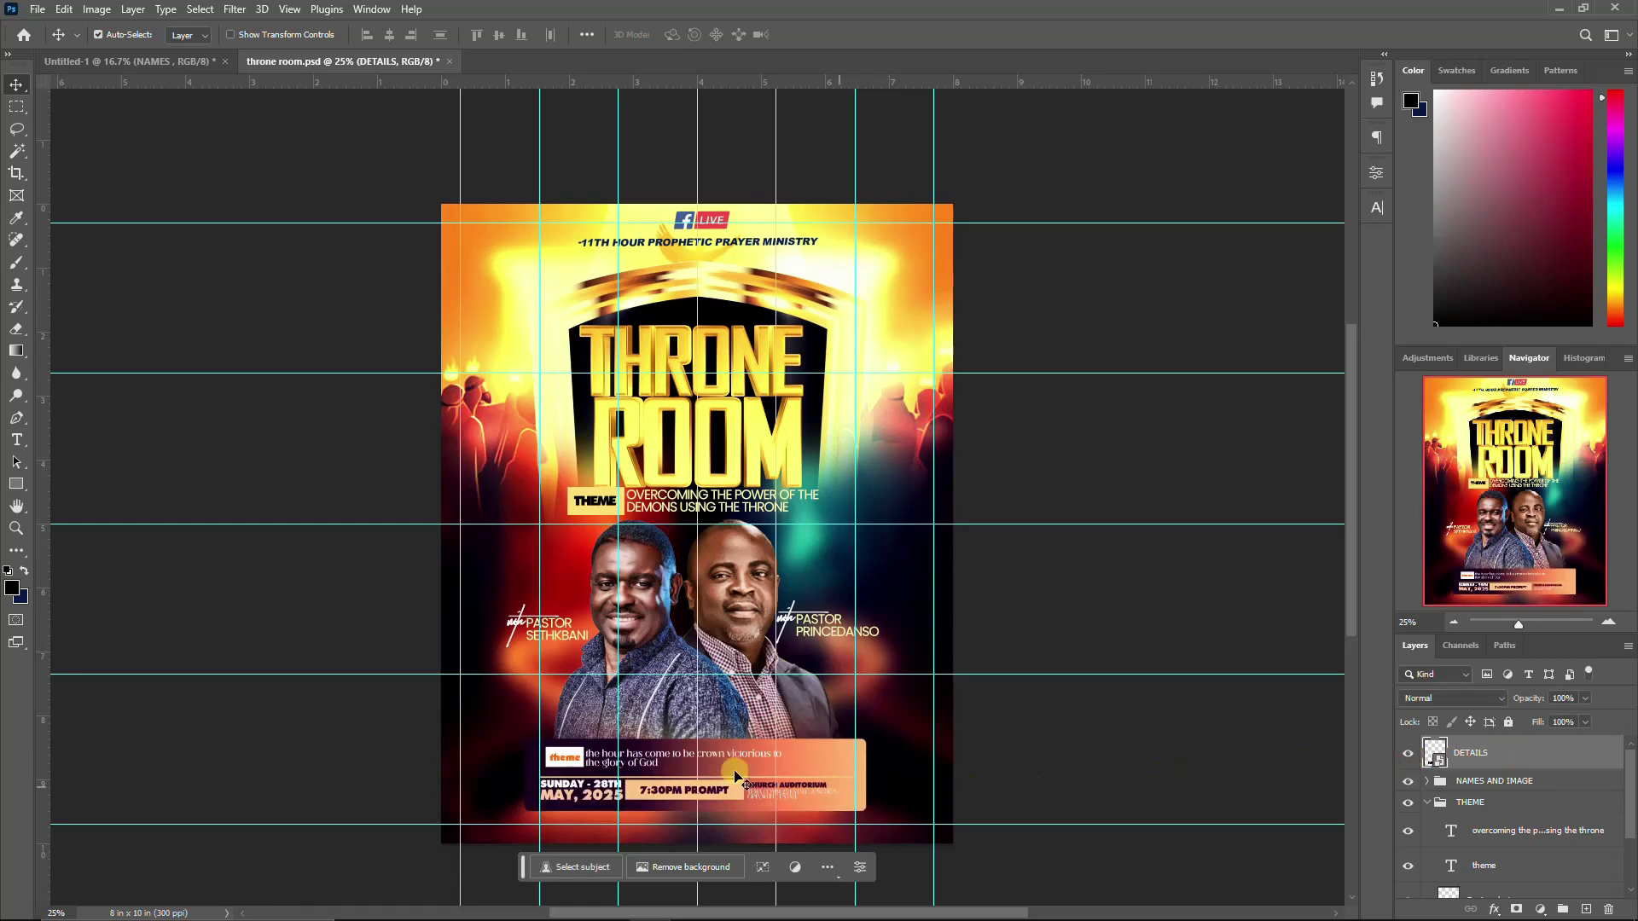
drag(735, 776, 724, 657)
Step: Center the DETAILS layer horizontally on the canvas using a full-canvas selection, and clear the selection
key(ctrl+a)
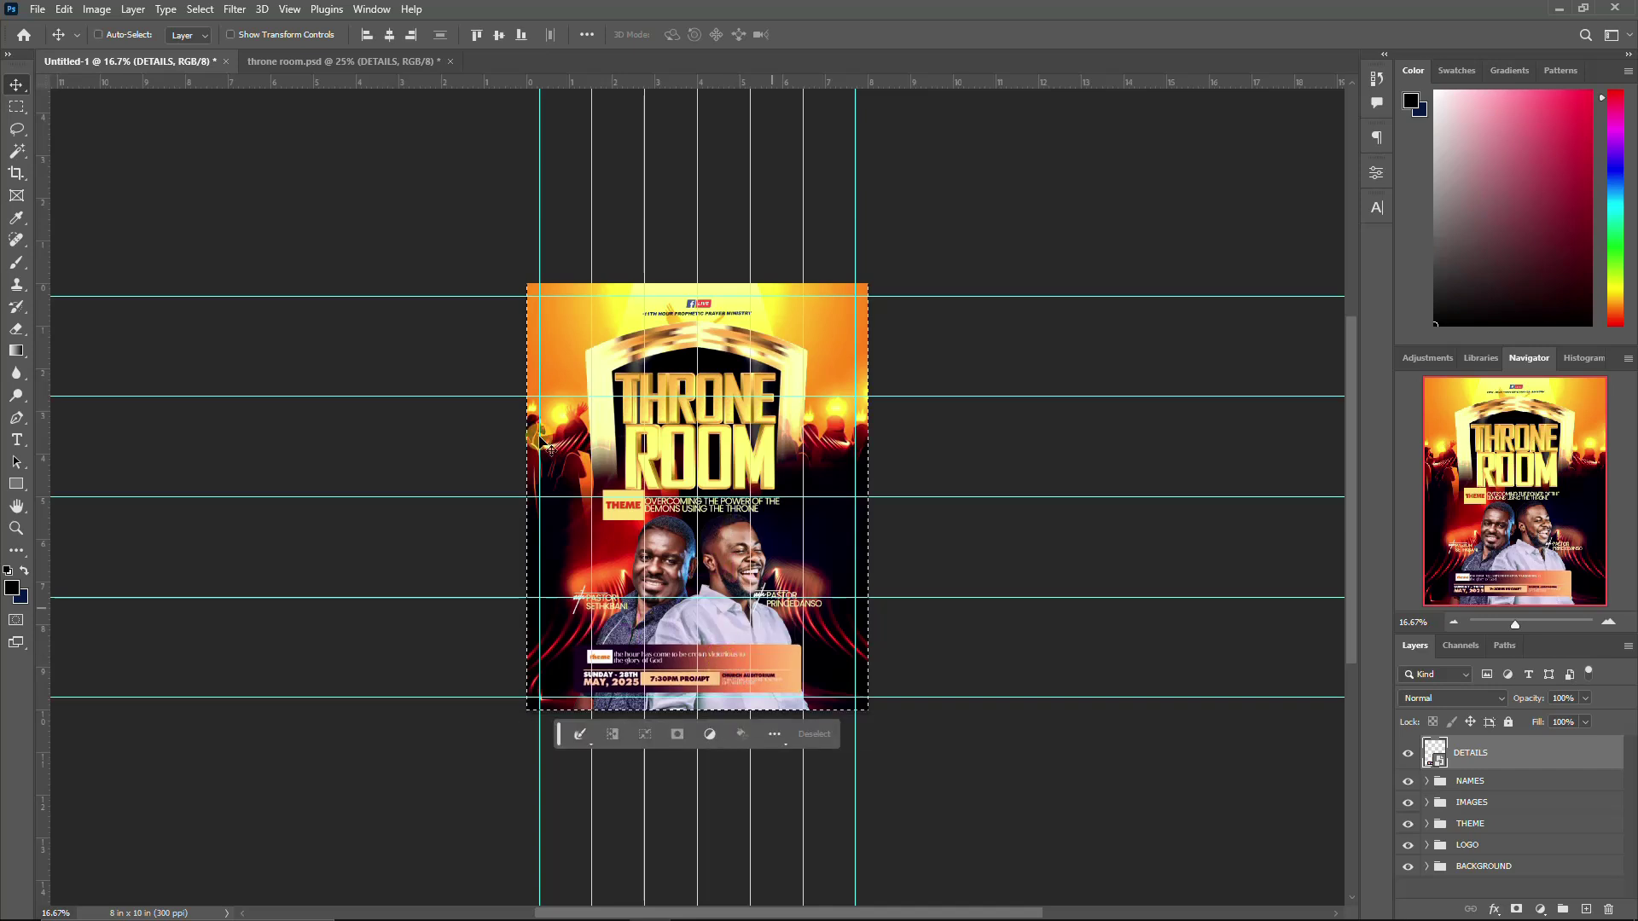
click(389, 34)
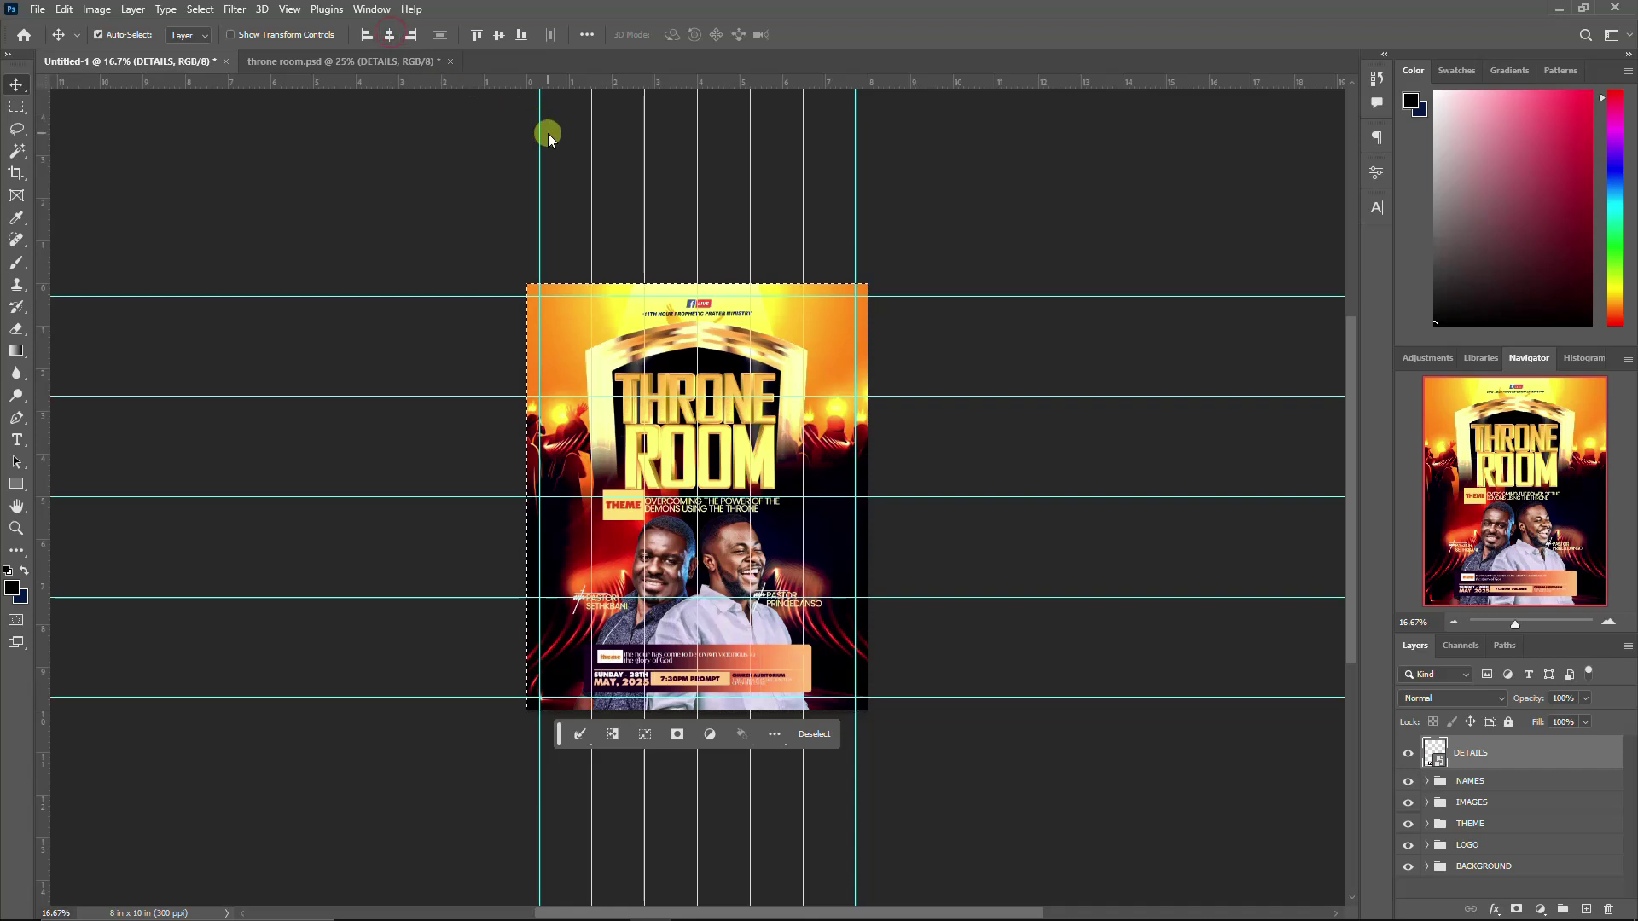
key(ctrl+d)
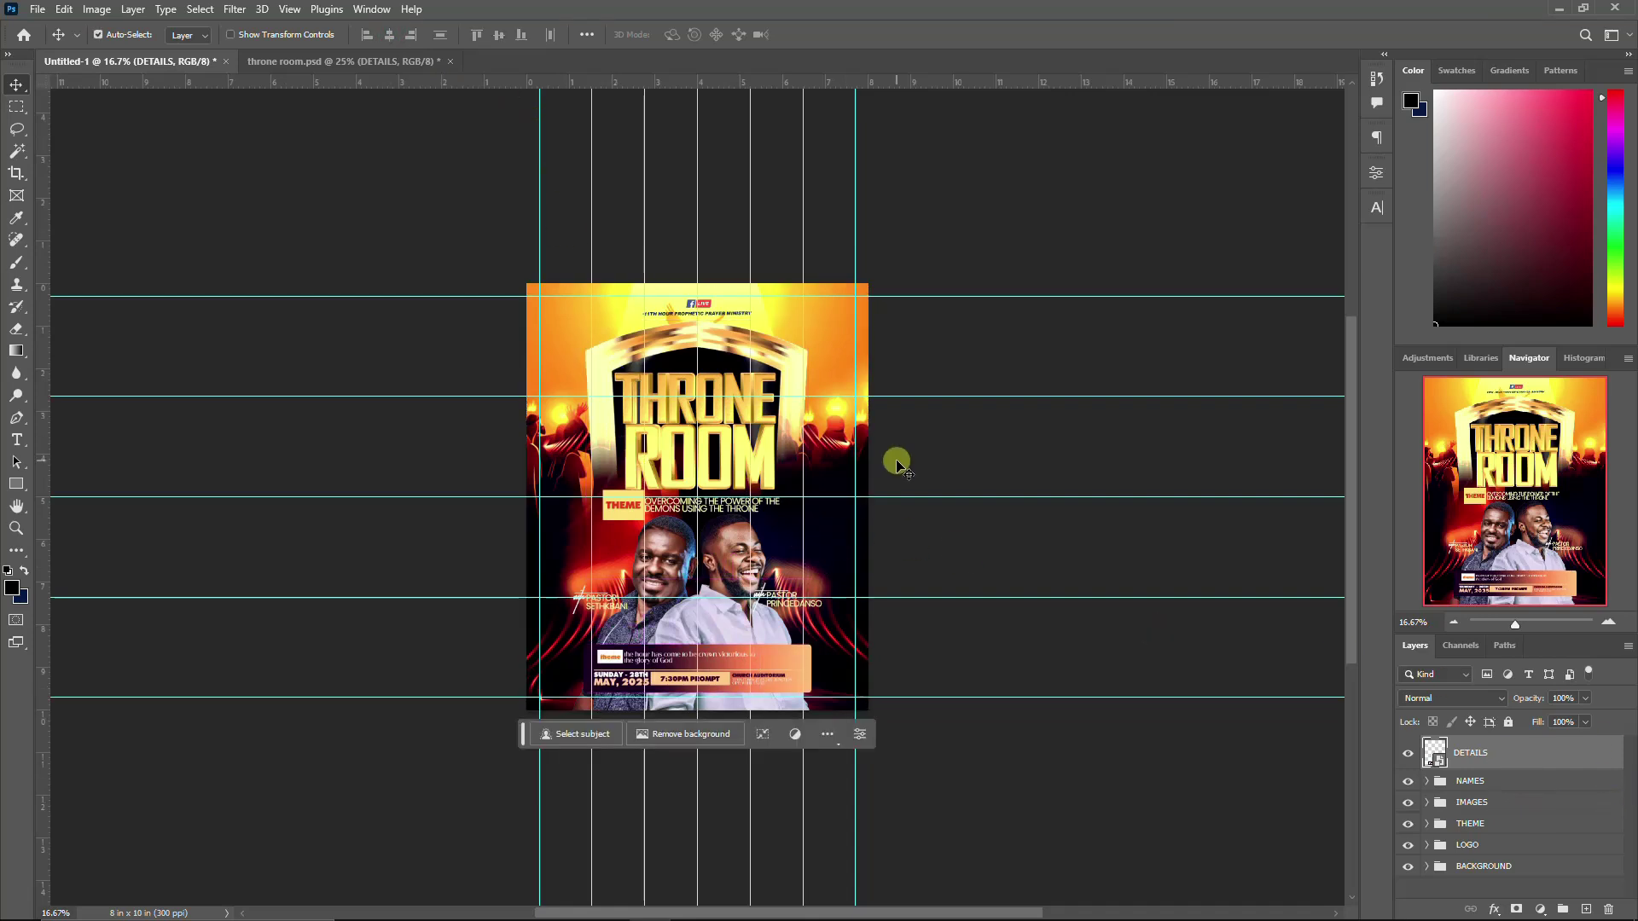
Step: Add a Color Lookup adjustment layer above DETAILS and load the 3D LUT file Going for a walk.CUBE from the purple11-free-luts-pack folder
key(ctrl+plus)
scroll(947, 521, down, 1)
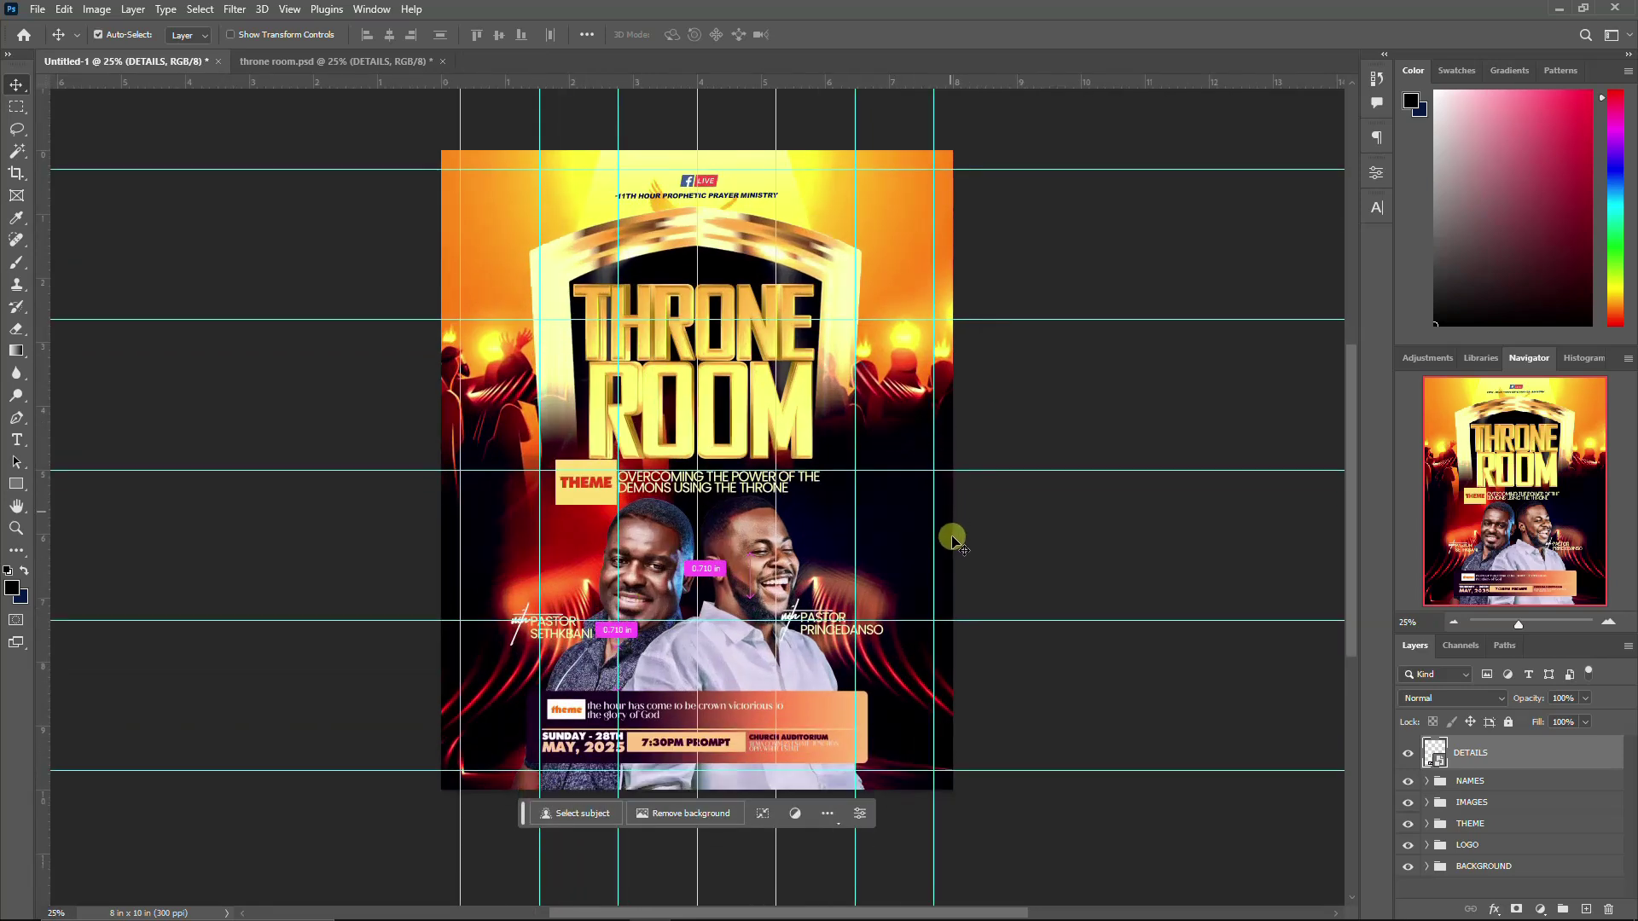
scroll(952, 537, up, 1)
right_click(1518, 824)
click(1555, 817)
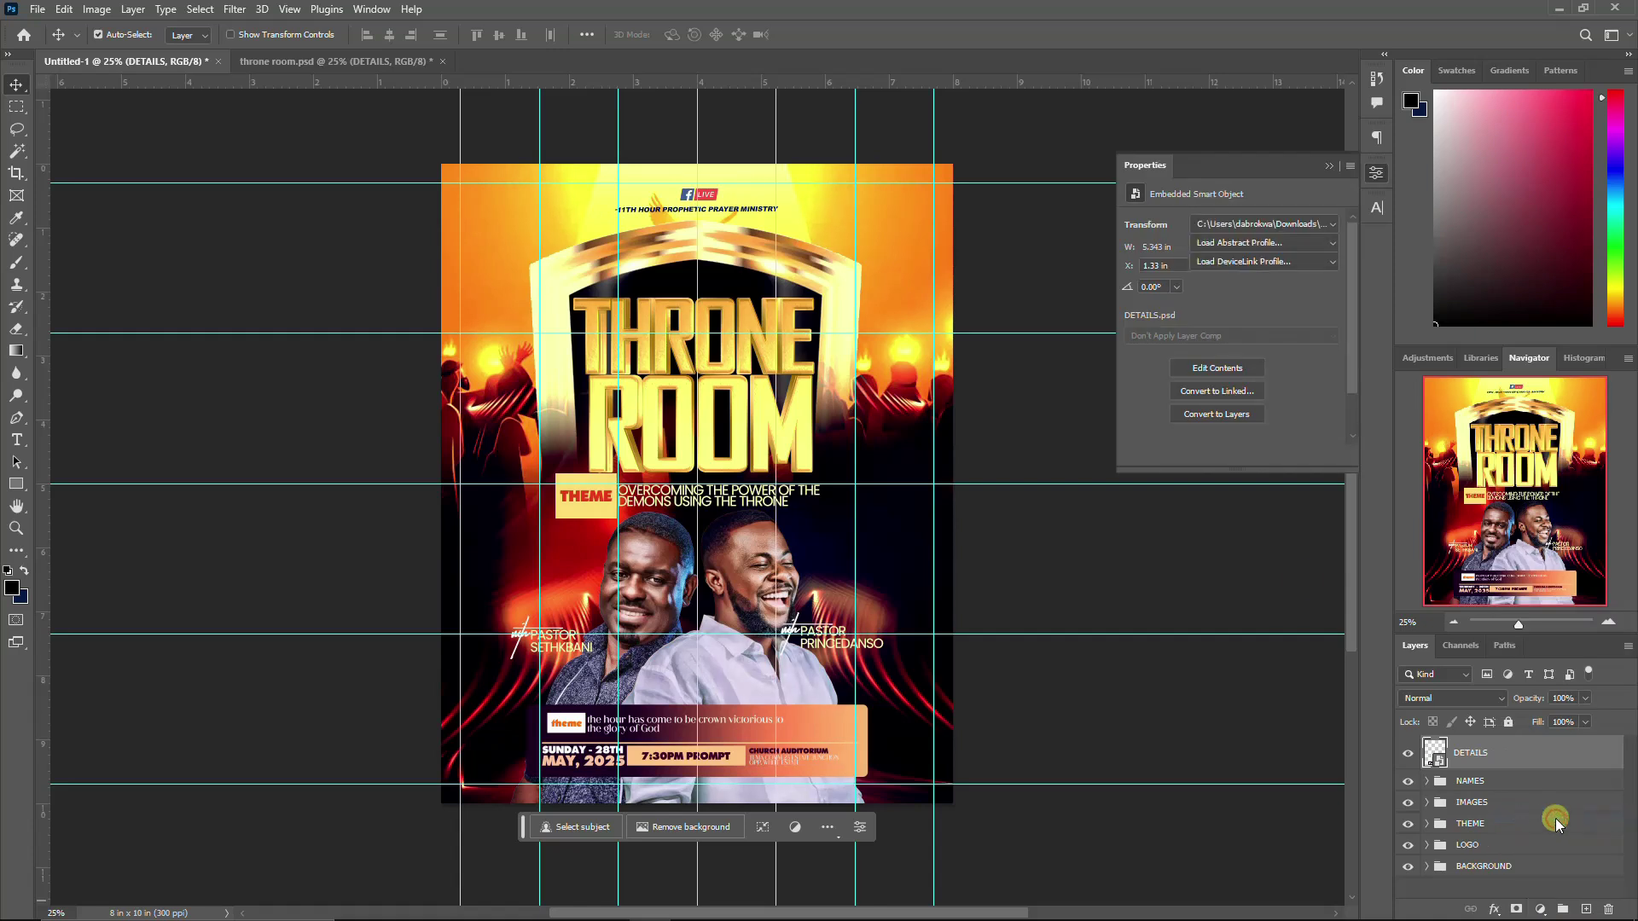
click(1261, 225)
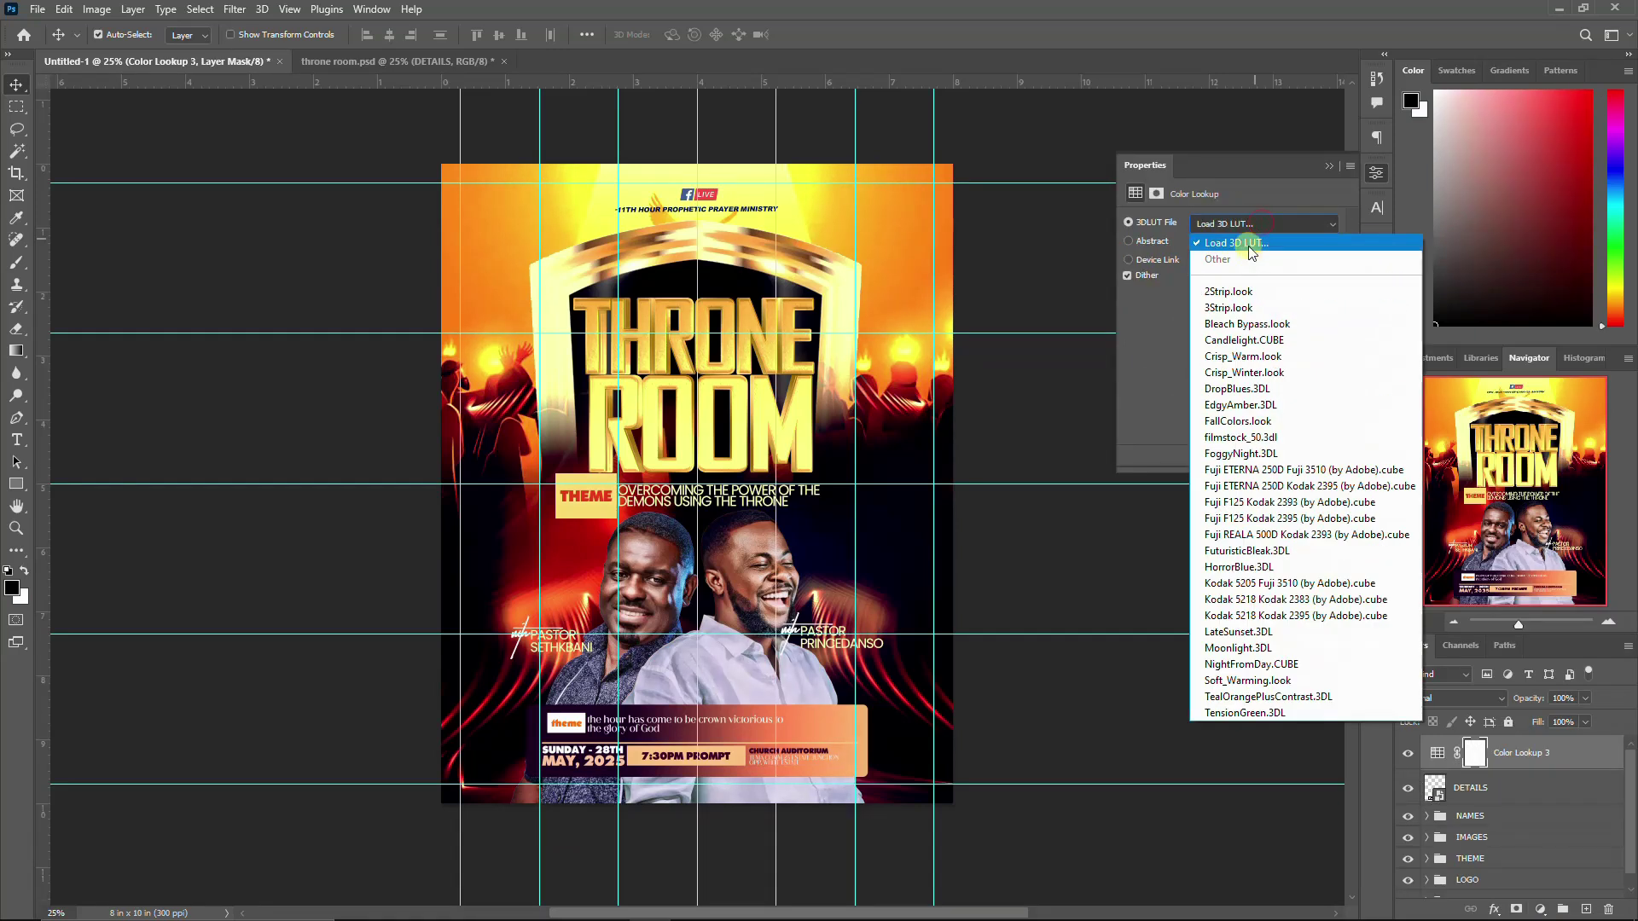
click(1250, 246)
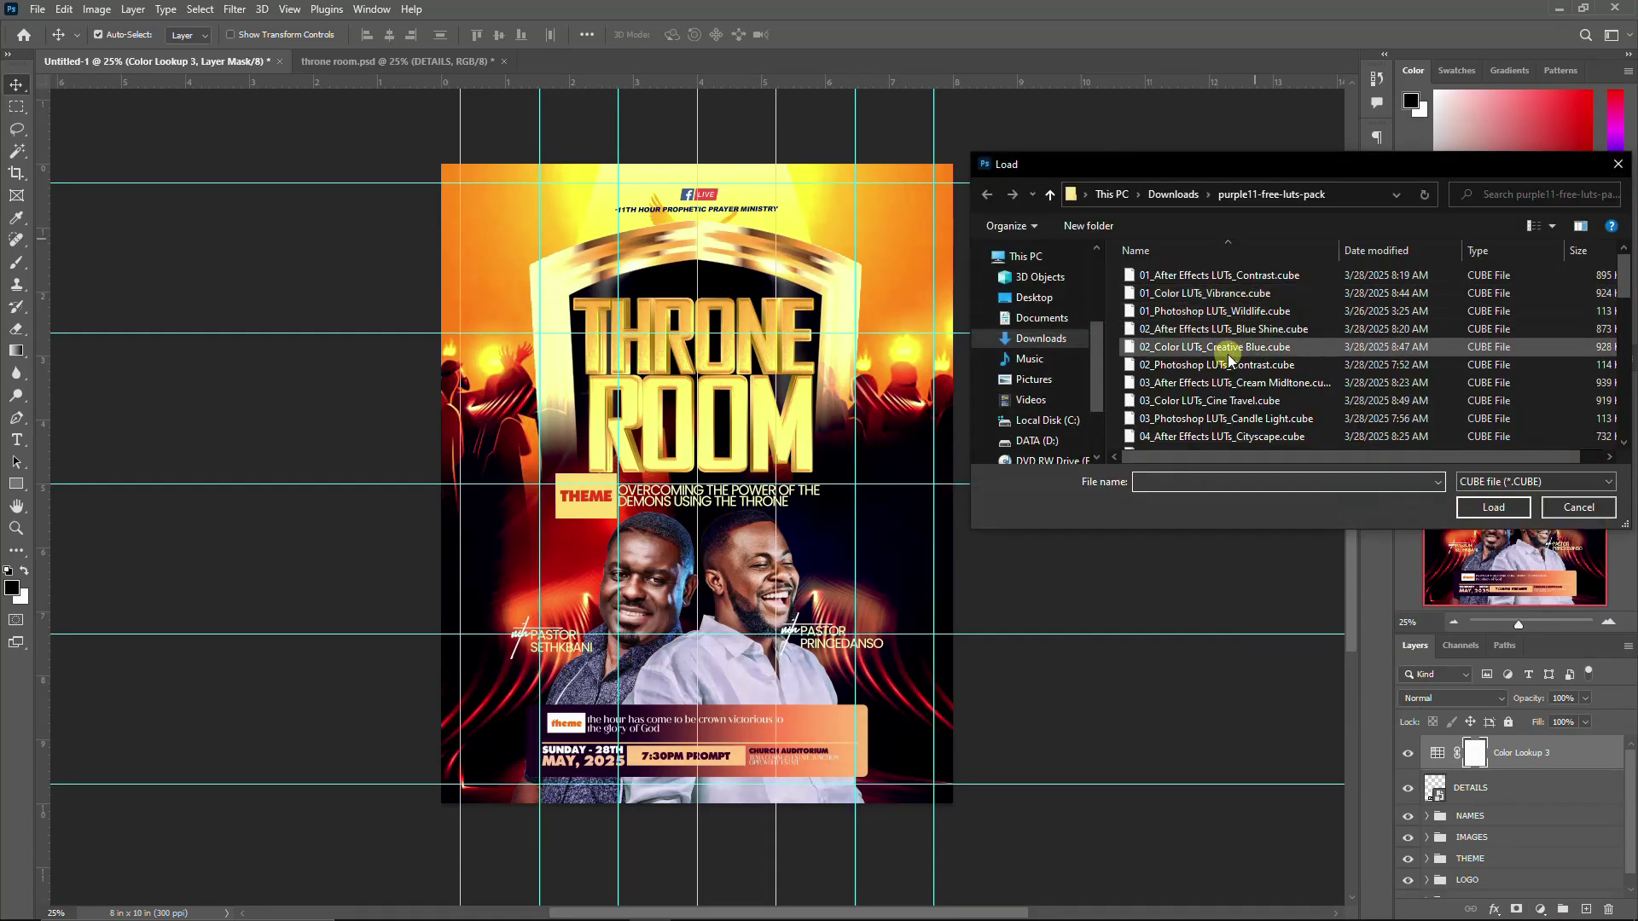
scroll(1226, 355, down, 7)
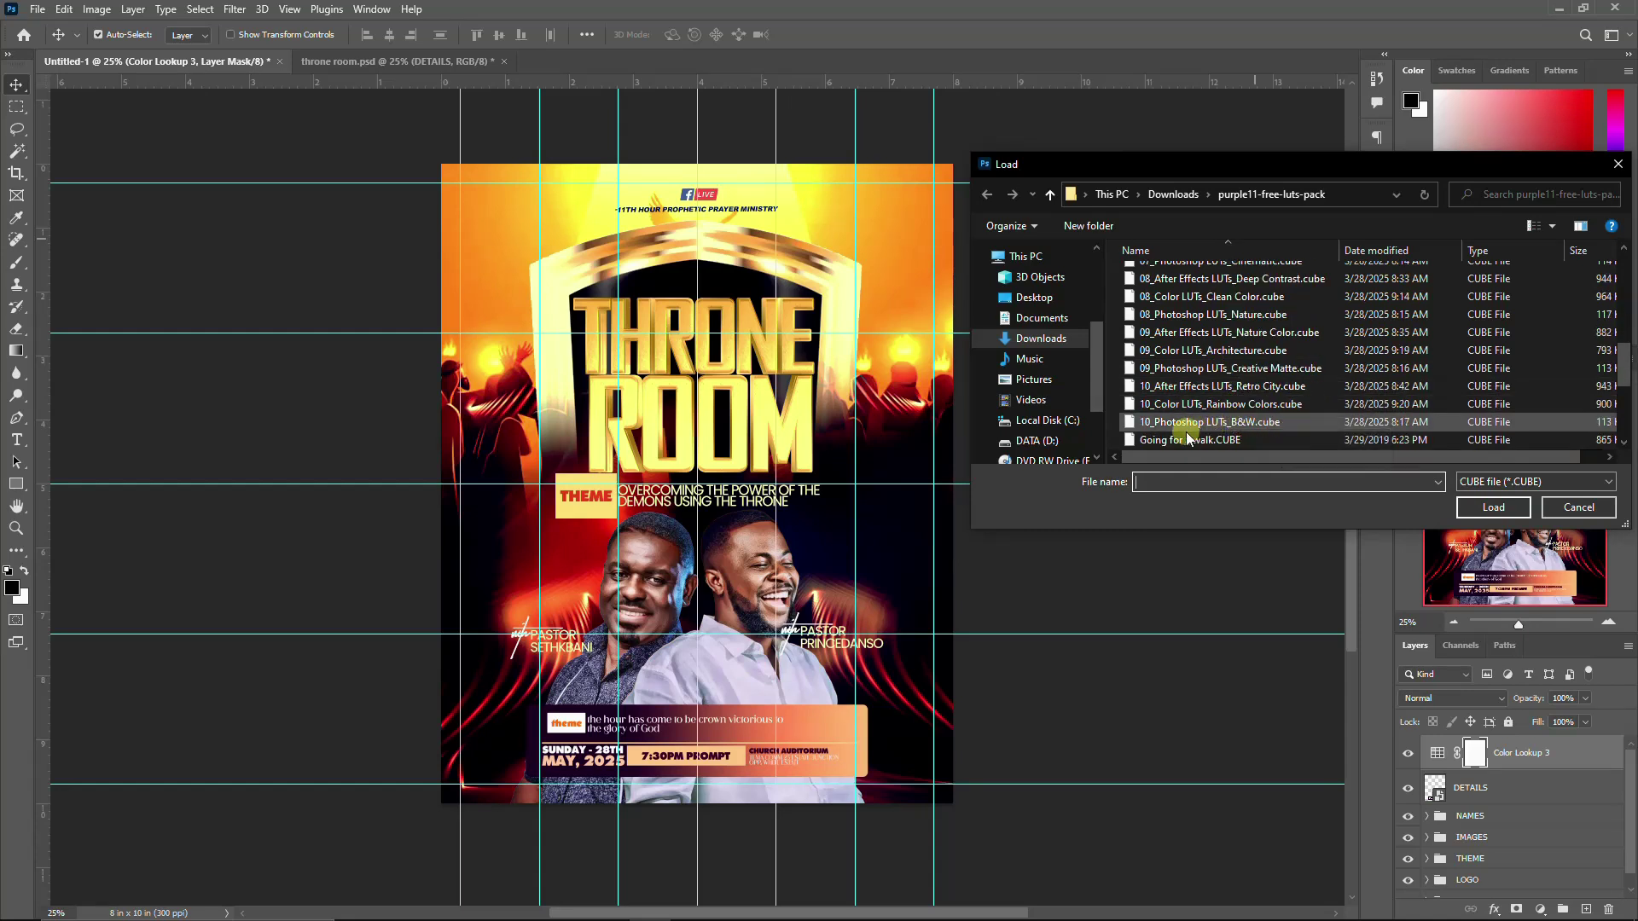
click(1188, 438)
click(1494, 508)
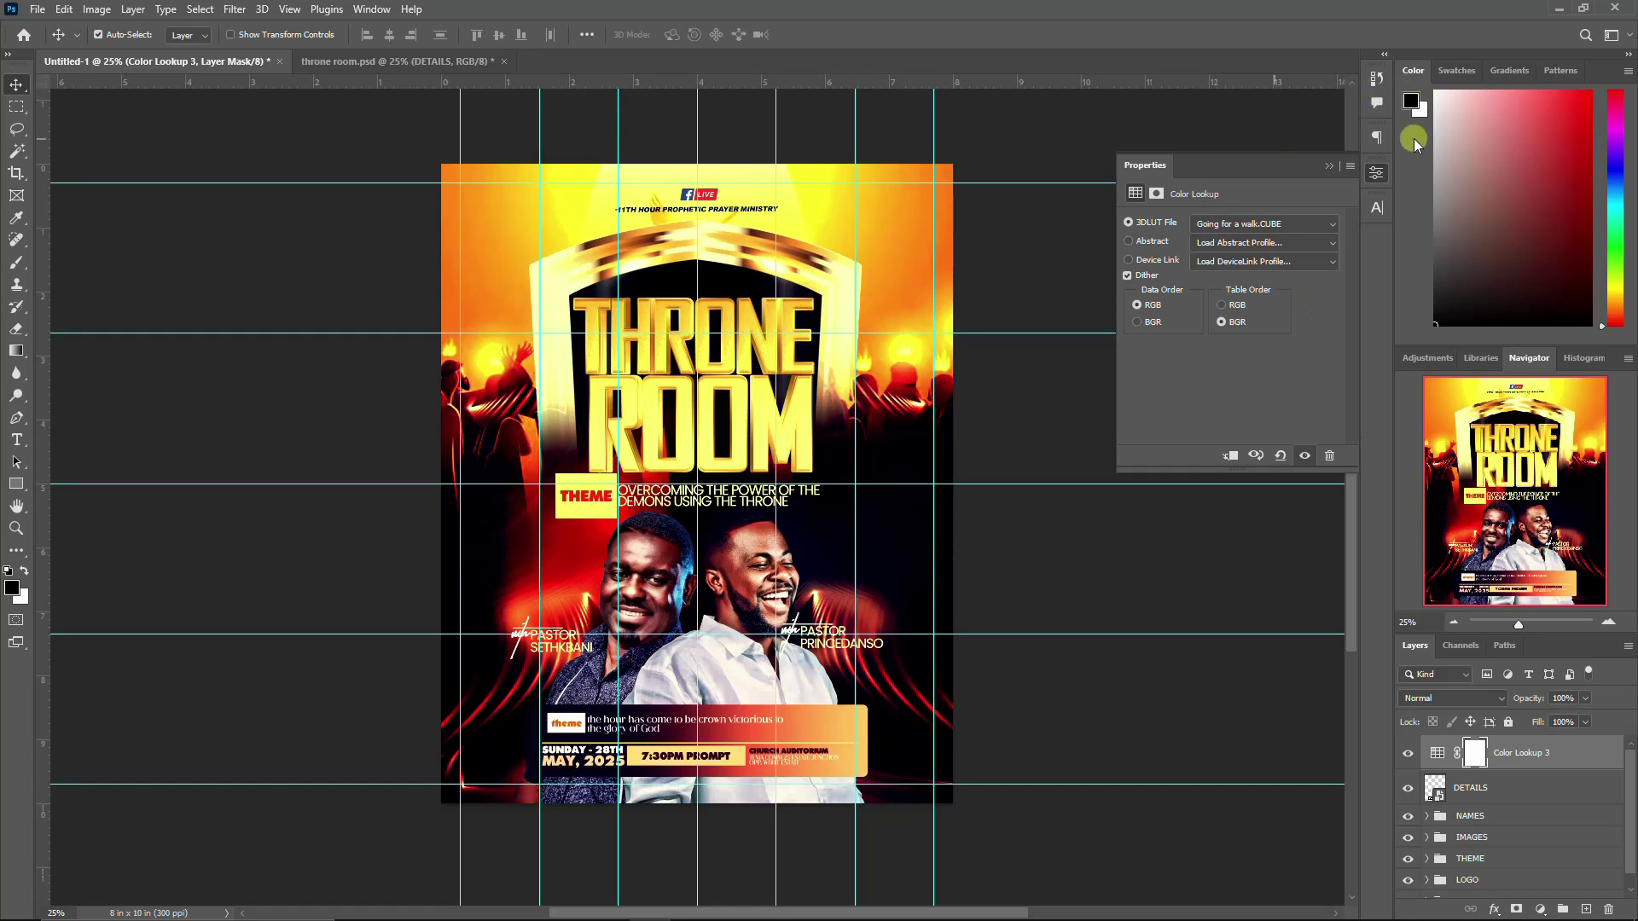
click(1379, 172)
Step: Preview other blend modes for the Color Lookup layer and keep it at Normal
click(1450, 698)
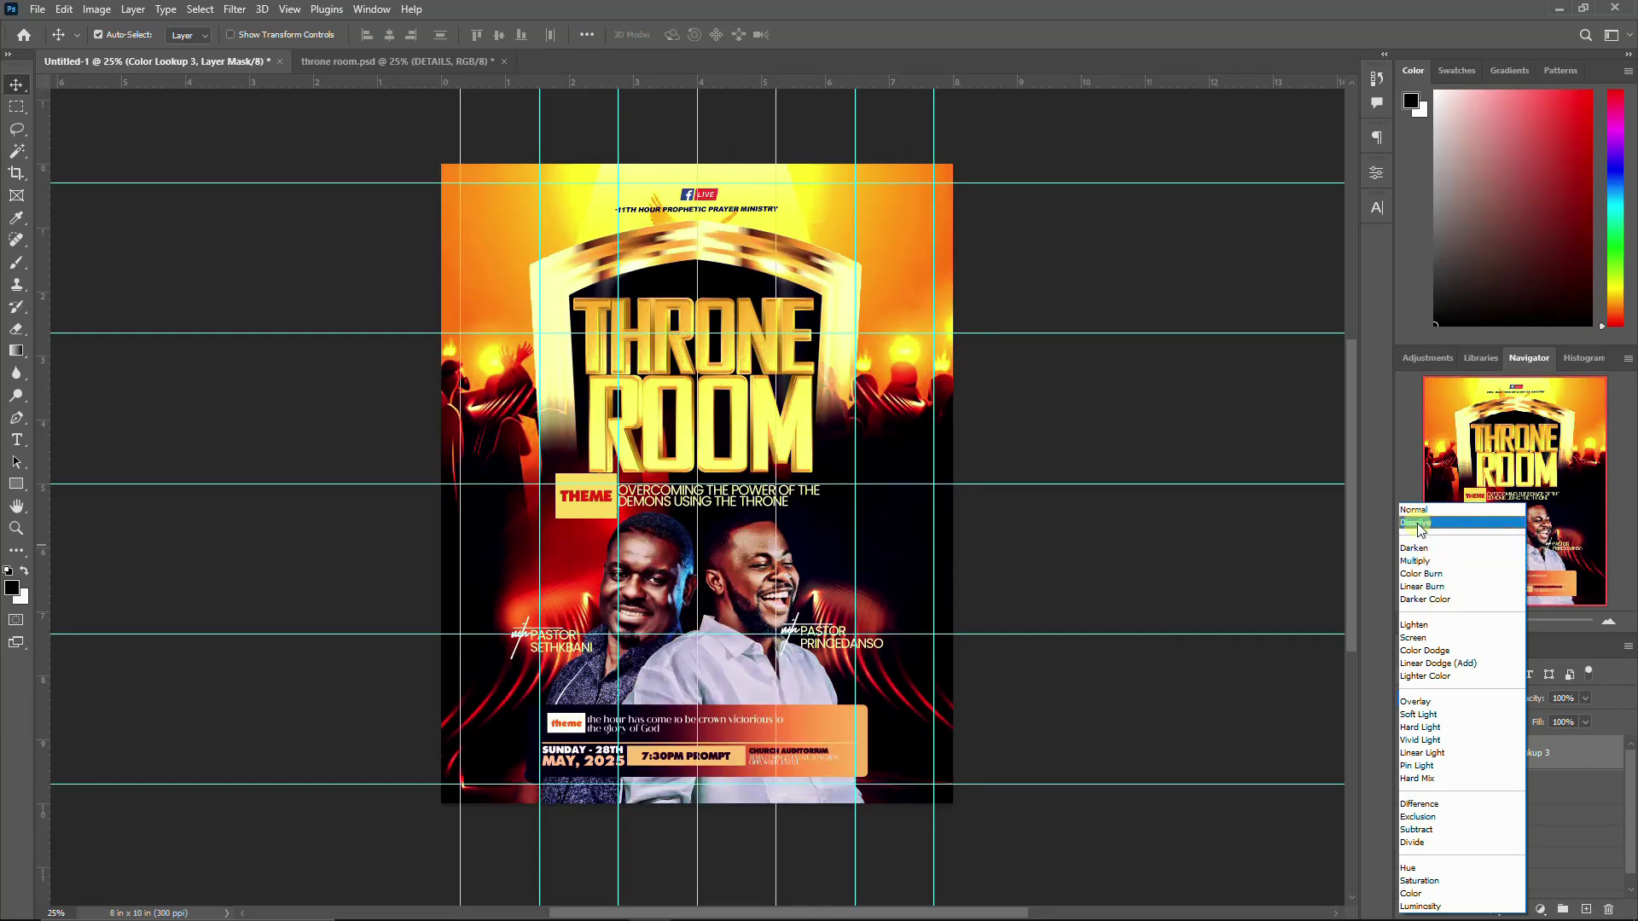
click(1420, 510)
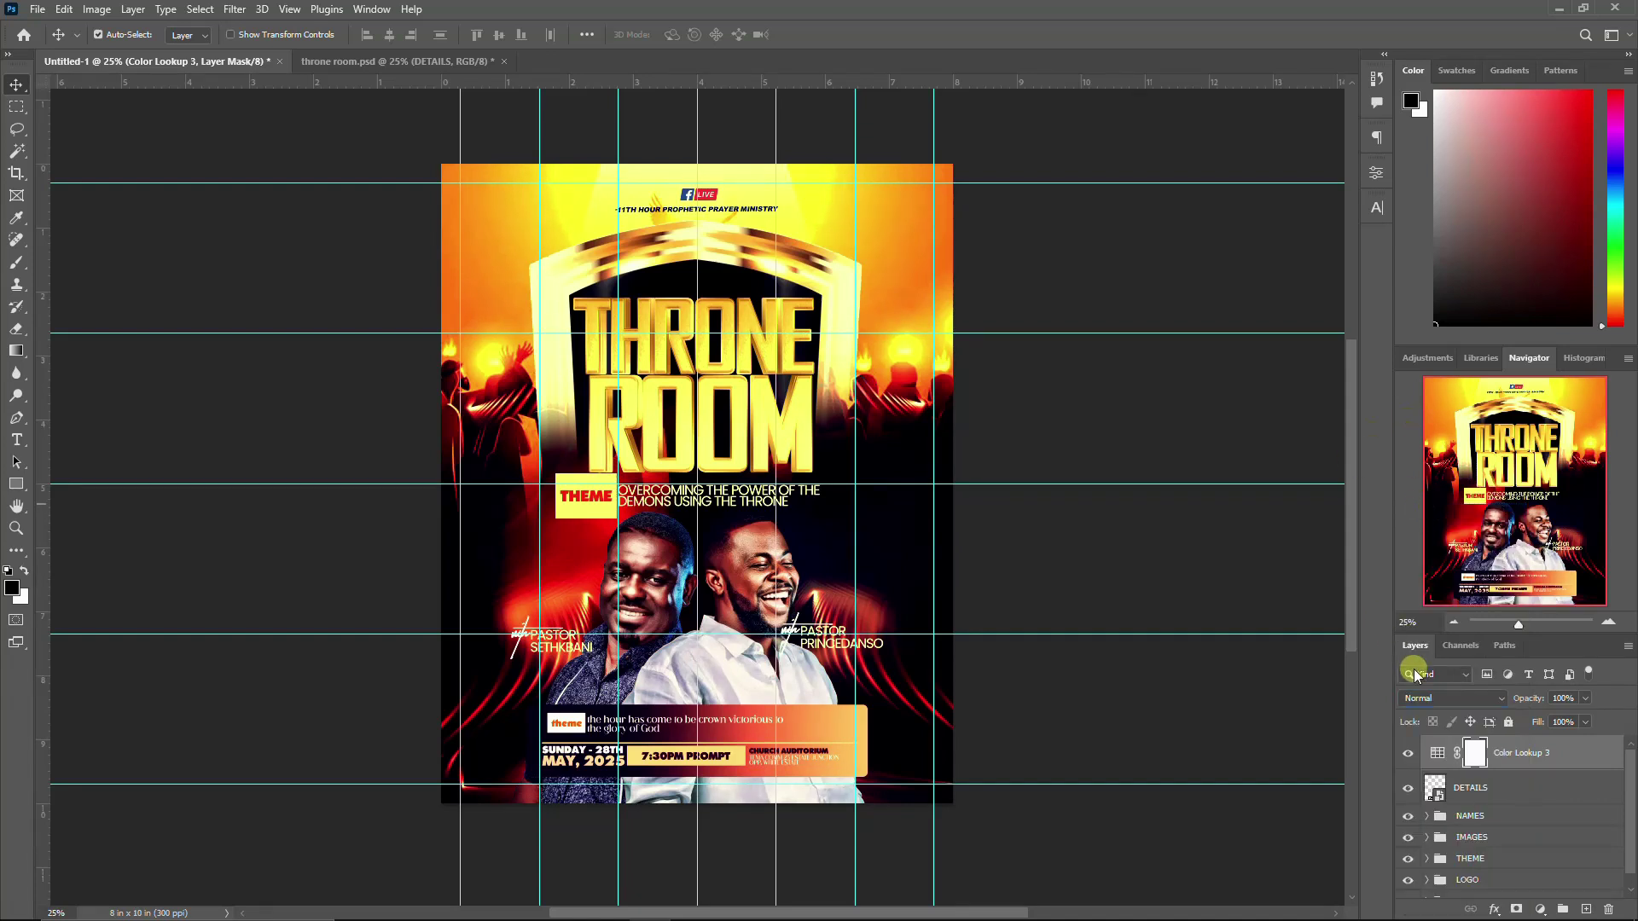
Step: Examine the whole graded flyer at several magnifications, checking the title, portraits, names and event details
scroll(983, 609, up, 1)
scroll(983, 609, up, 2)
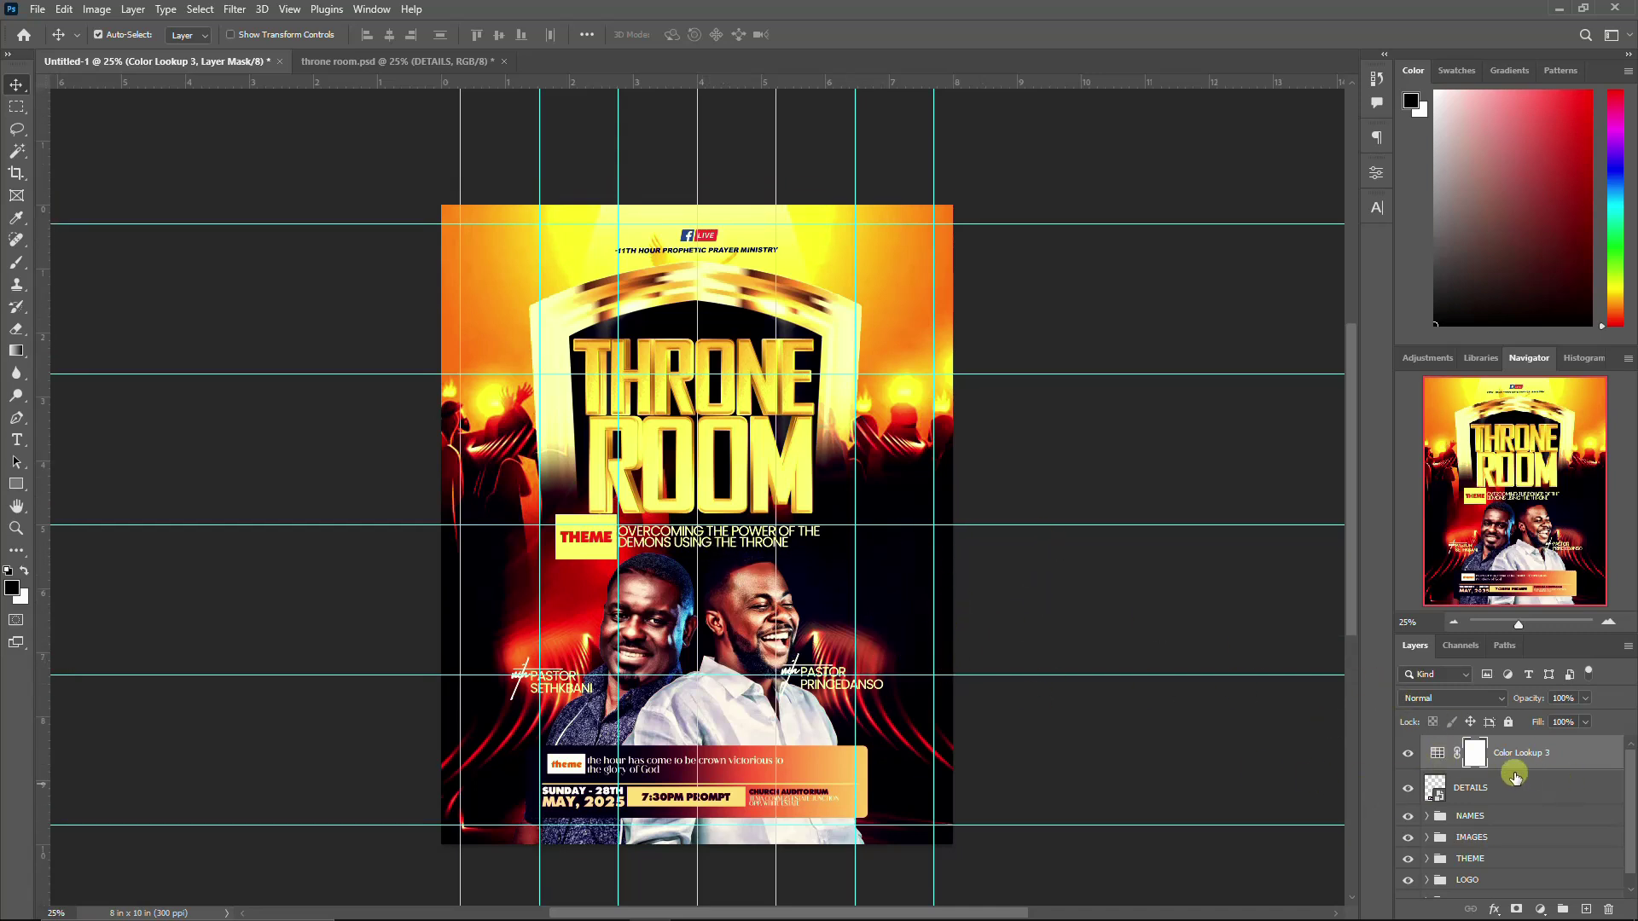
scroll(866, 657, up, 2)
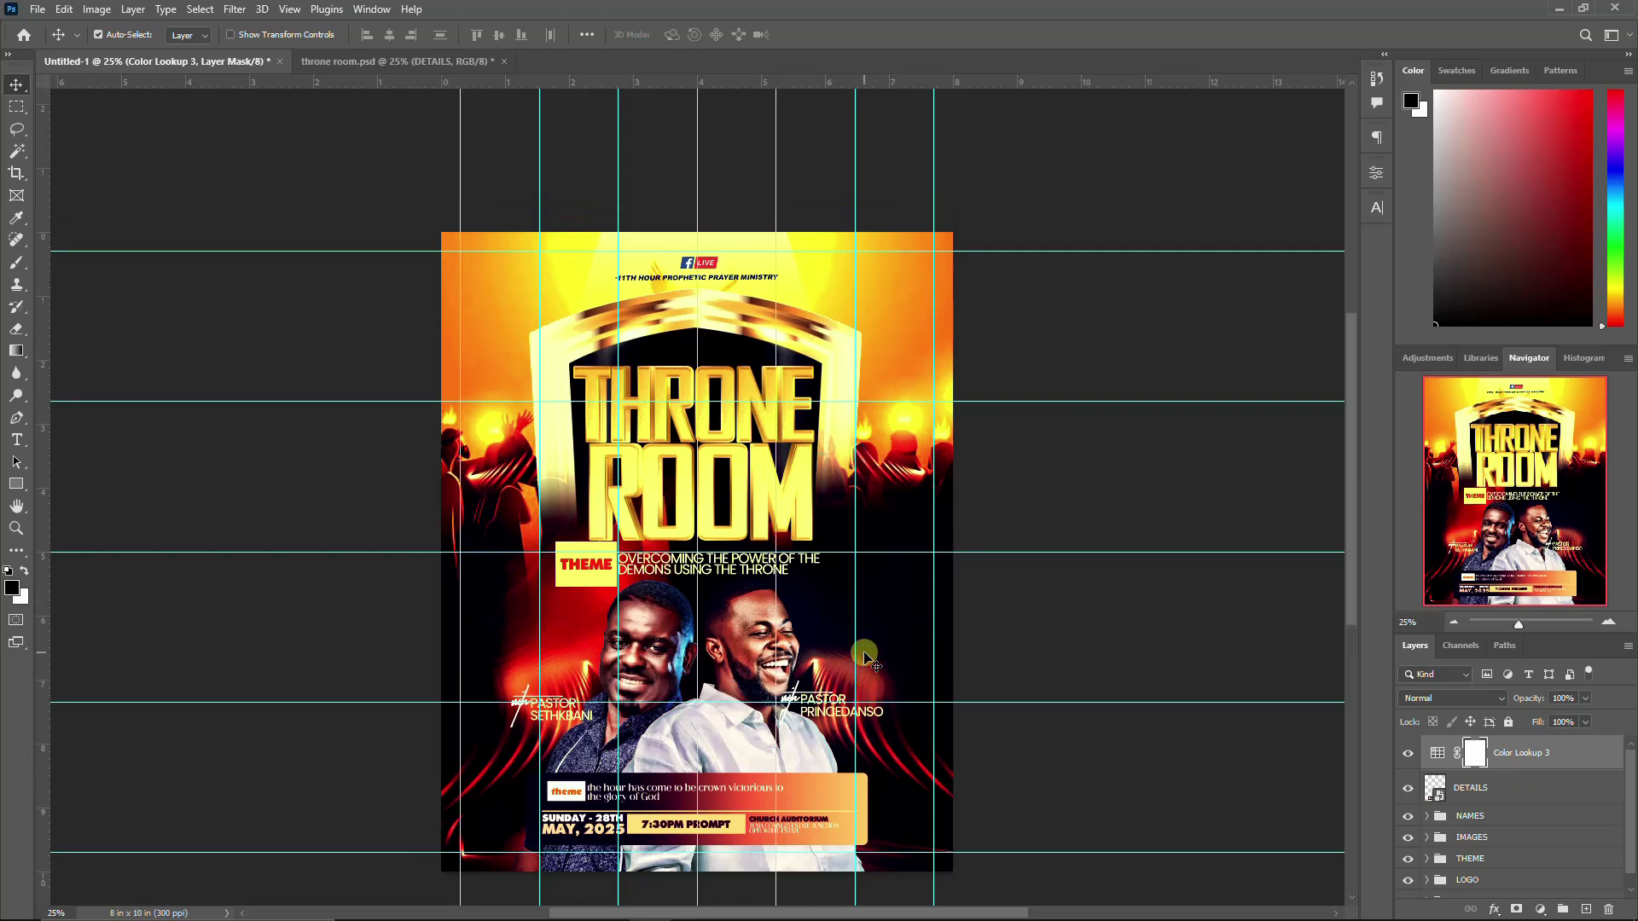
key(ctrl+minus)
key(ctrl+minus)
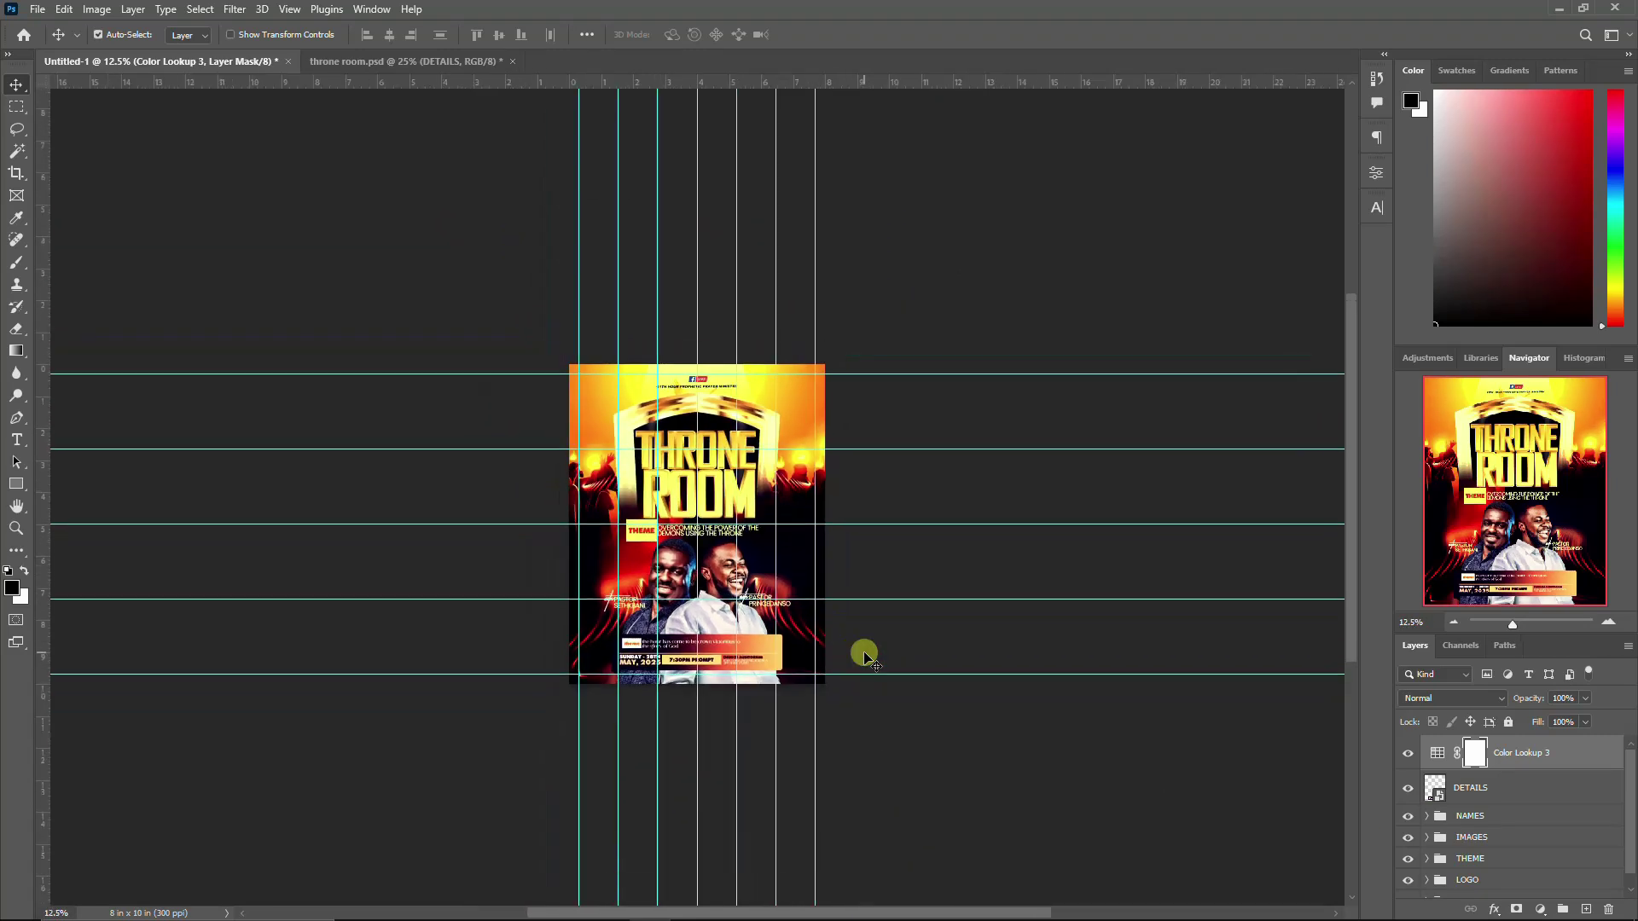
key(ctrl+plus)
key(ctrl+plus)
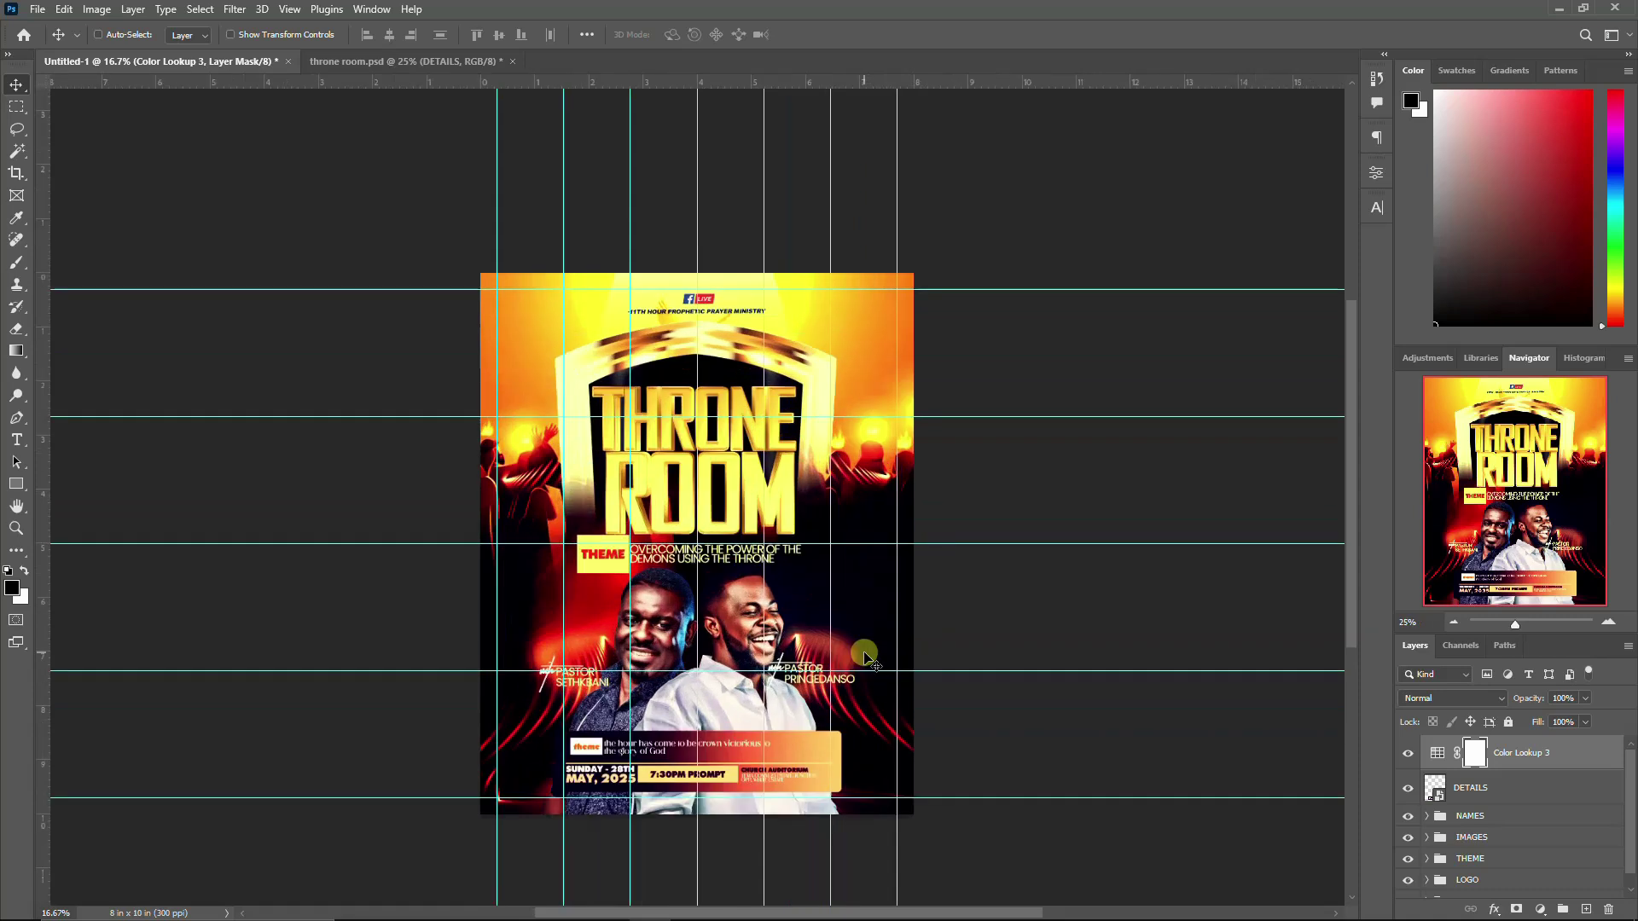
key(ctrl+0)
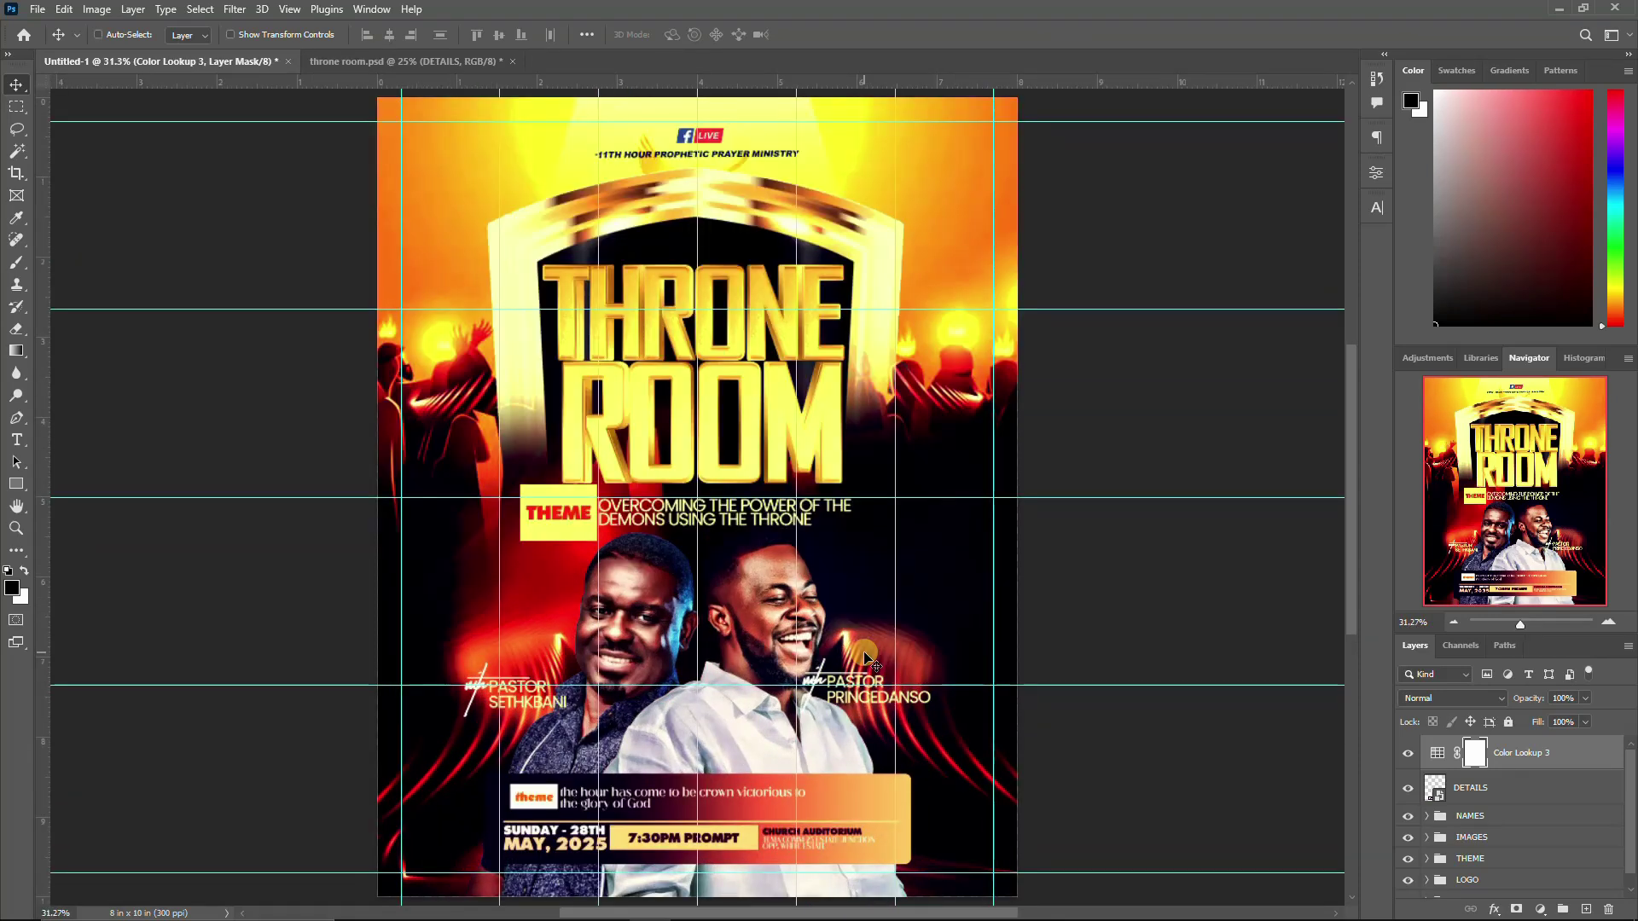
key(ctrl+minus)
key(ctrl+minus)
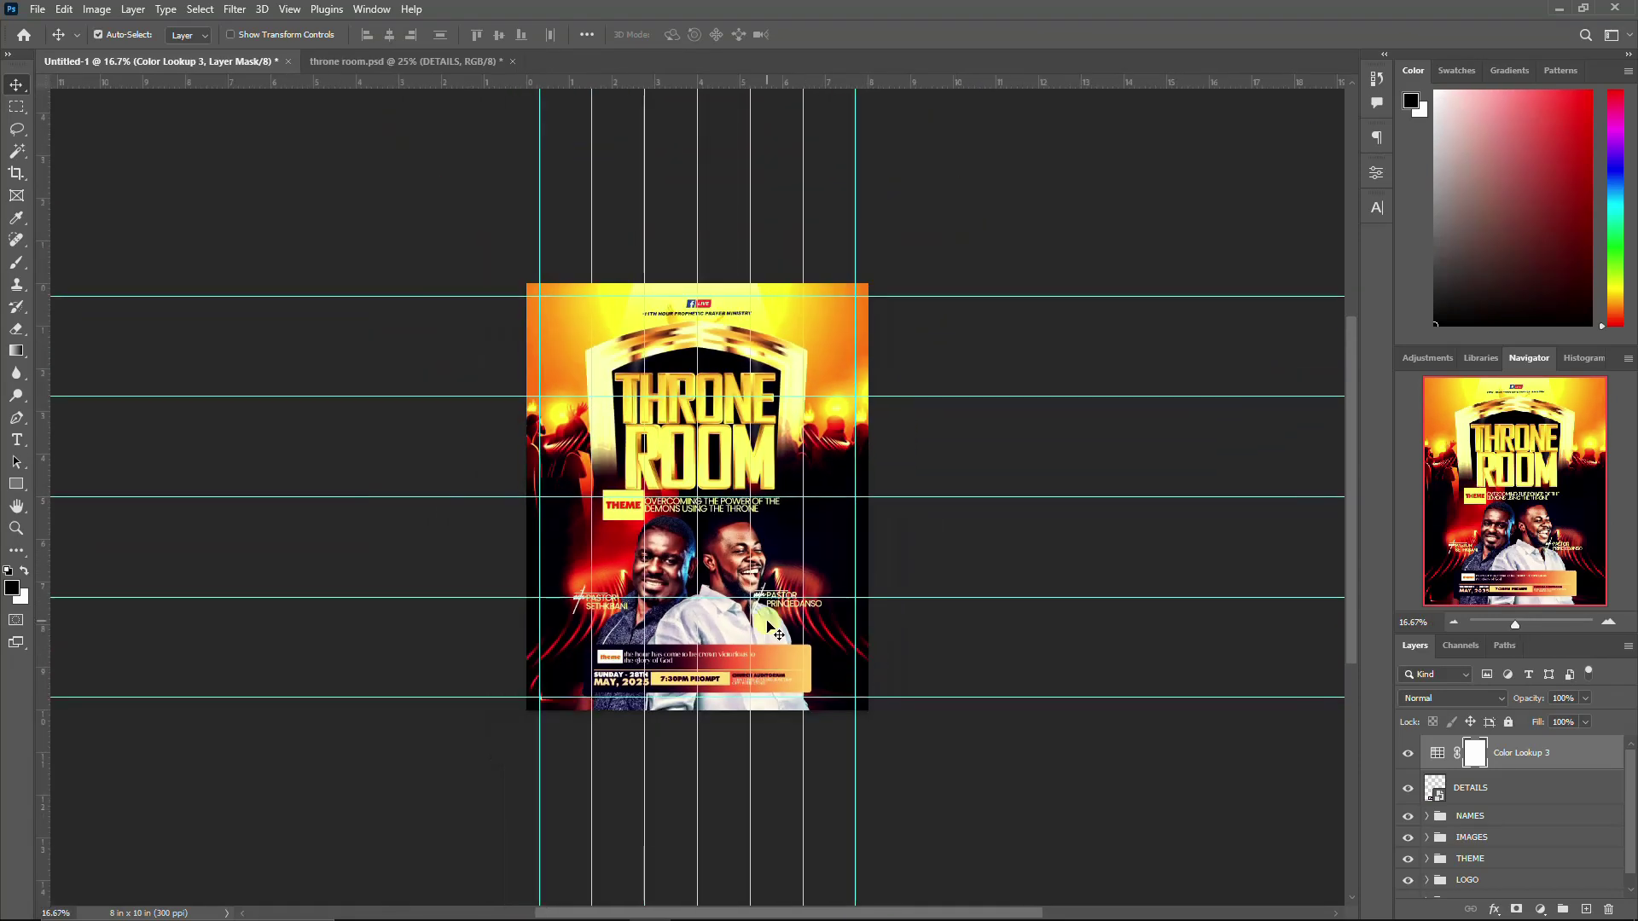
key(ctrl+plus)
scroll(782, 563, down, 1)
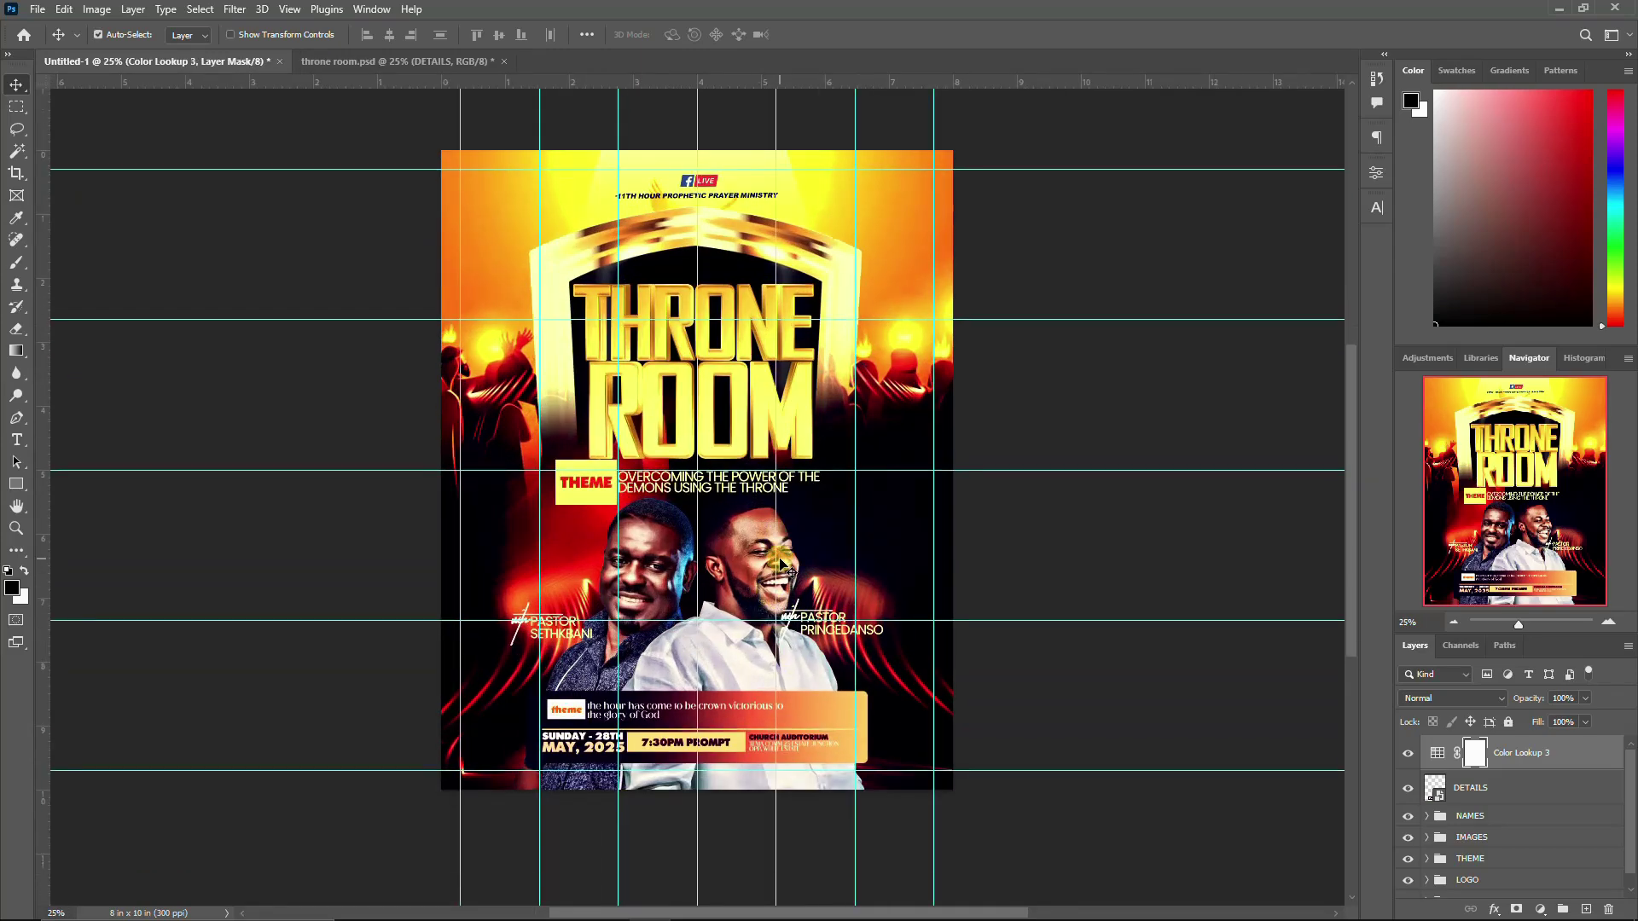